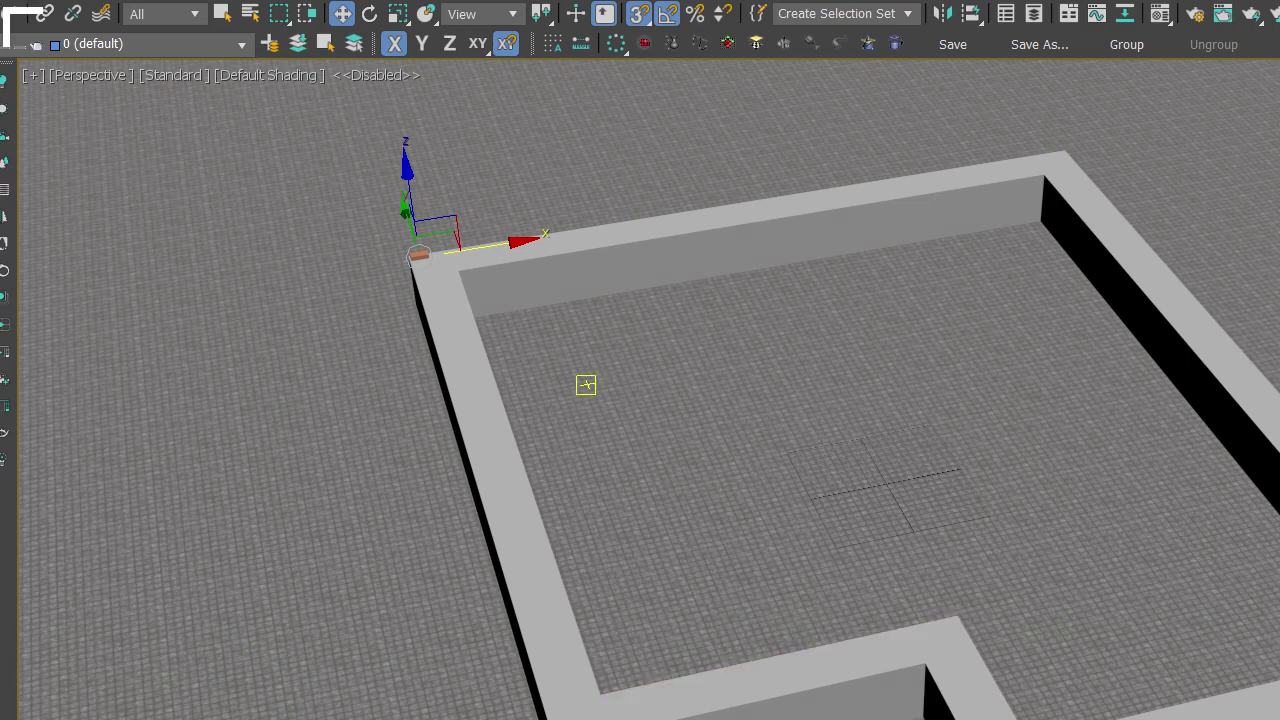
# Step: Examine the L-shaped wall foundation and the selected brick's corner position from several angles
pyautogui.moveTo(601, 485)
pyautogui.mouseDown(button='middle')
pyautogui.moveTo(523, 457)
pyautogui.moveTo(722, 440)
pyautogui.mouseUp(button='middle')
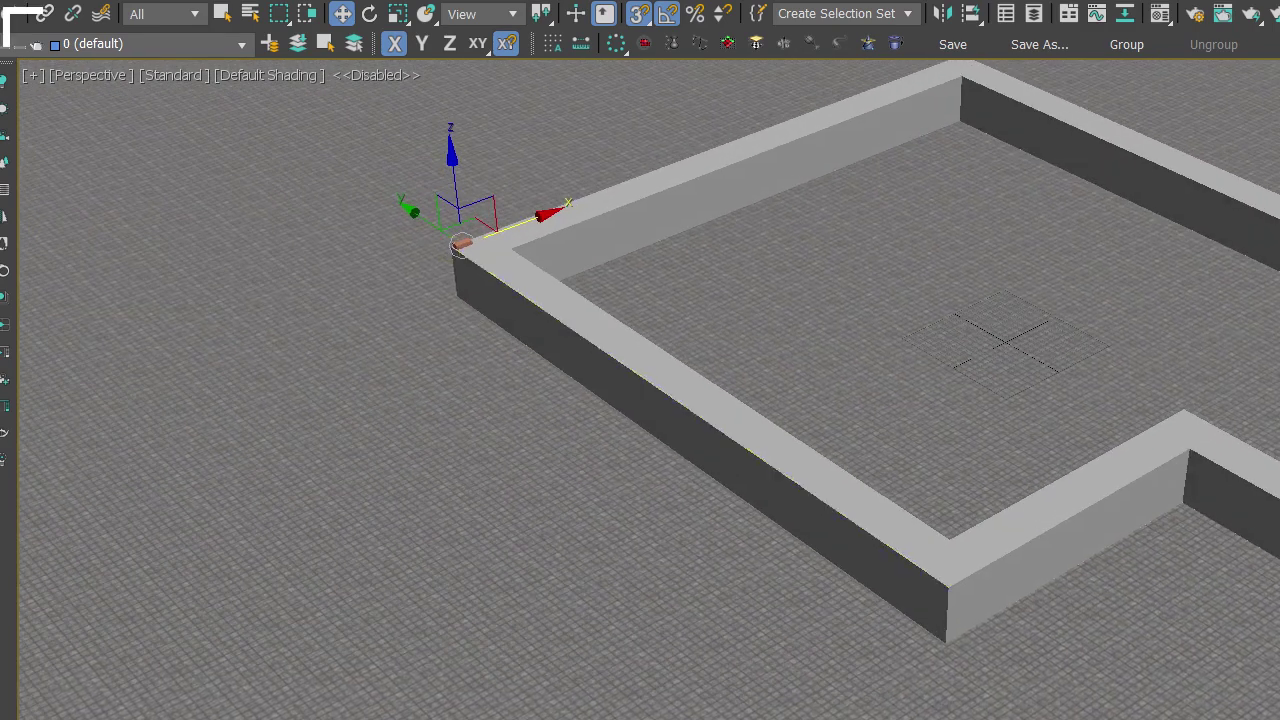
pyautogui.scroll(3, 580, 252)
pyautogui.moveTo(580, 252); pyautogui.dragTo(558, 340, button='middle')
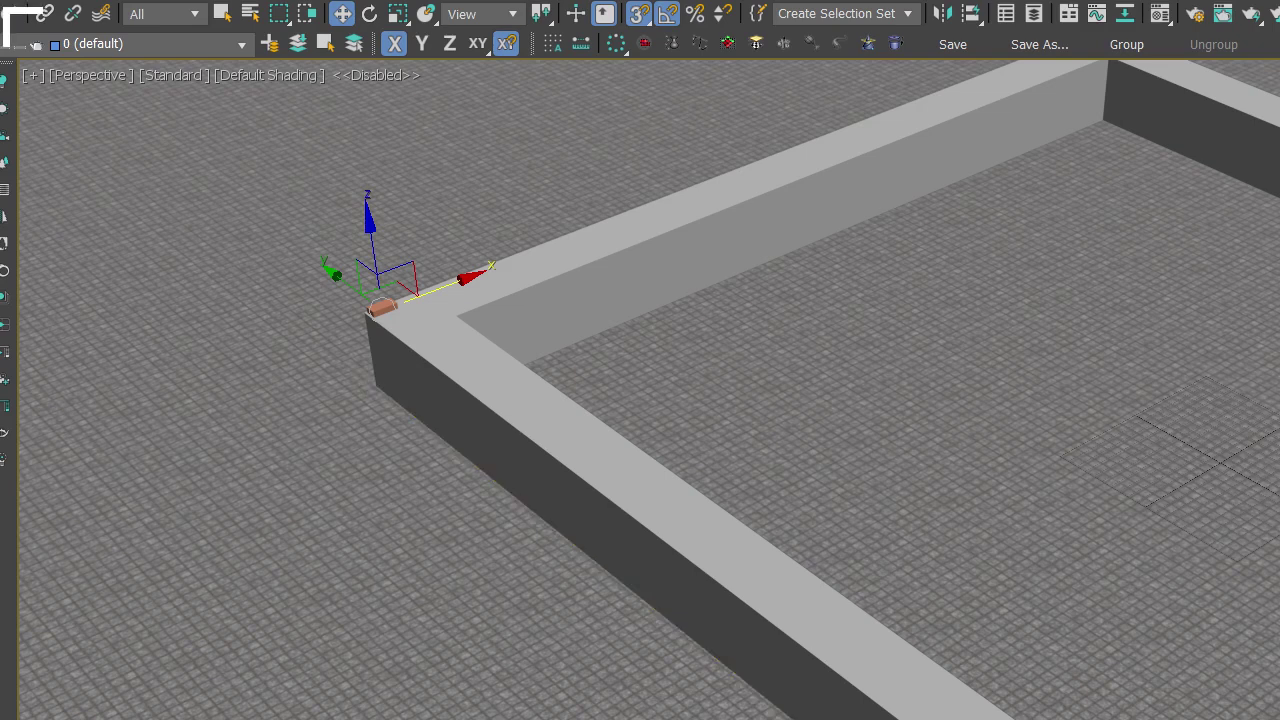
pyautogui.scroll(-2, 373, 388)
pyautogui.keyDown('alt'); pyautogui.moveTo(372, 390); pyautogui.dragTo(683, 405, button='middle'); pyautogui.keyUp('alt')
pyautogui.scroll(3, 844, 390)
pyautogui.scroll(-3, 806, 371)
pyautogui.keyDown('alt'); pyautogui.moveTo(683, 405); pyautogui.dragTo(645, 405, button='middle'); pyautogui.keyUp('alt')
pyautogui.keyDown('alt'); pyautogui.moveTo(925, 410); pyautogui.dragTo(580, 296, button='middle'); pyautogui.keyUp('alt')
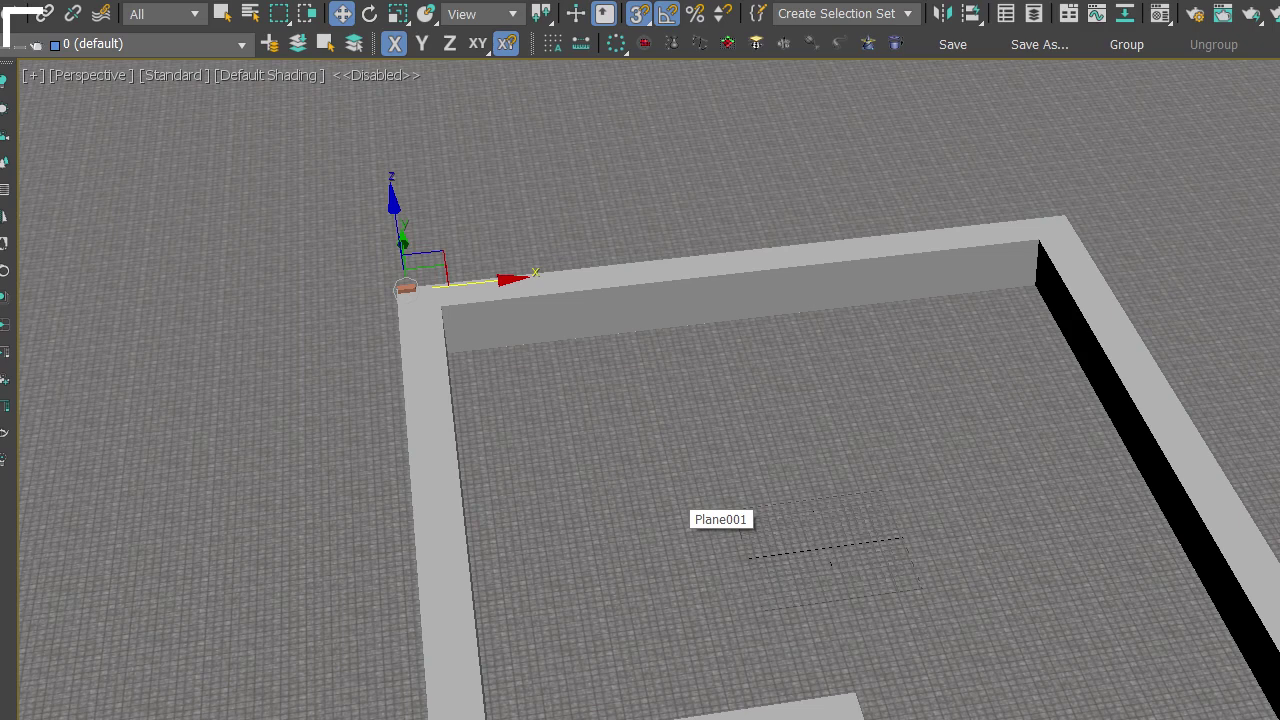
pyautogui.moveTo(690, 494); pyautogui.dragTo(686, 480, button='middle')
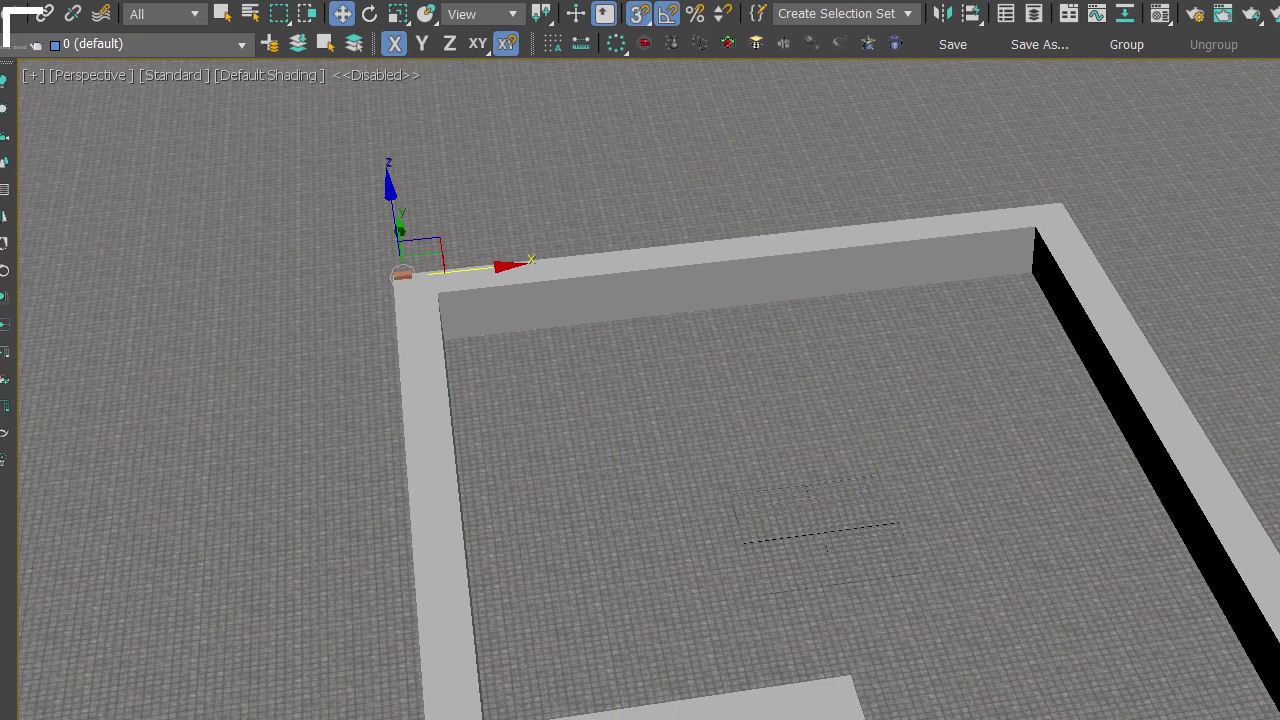
pyautogui.moveTo(857, 526); pyautogui.dragTo(889, 460, button='middle')
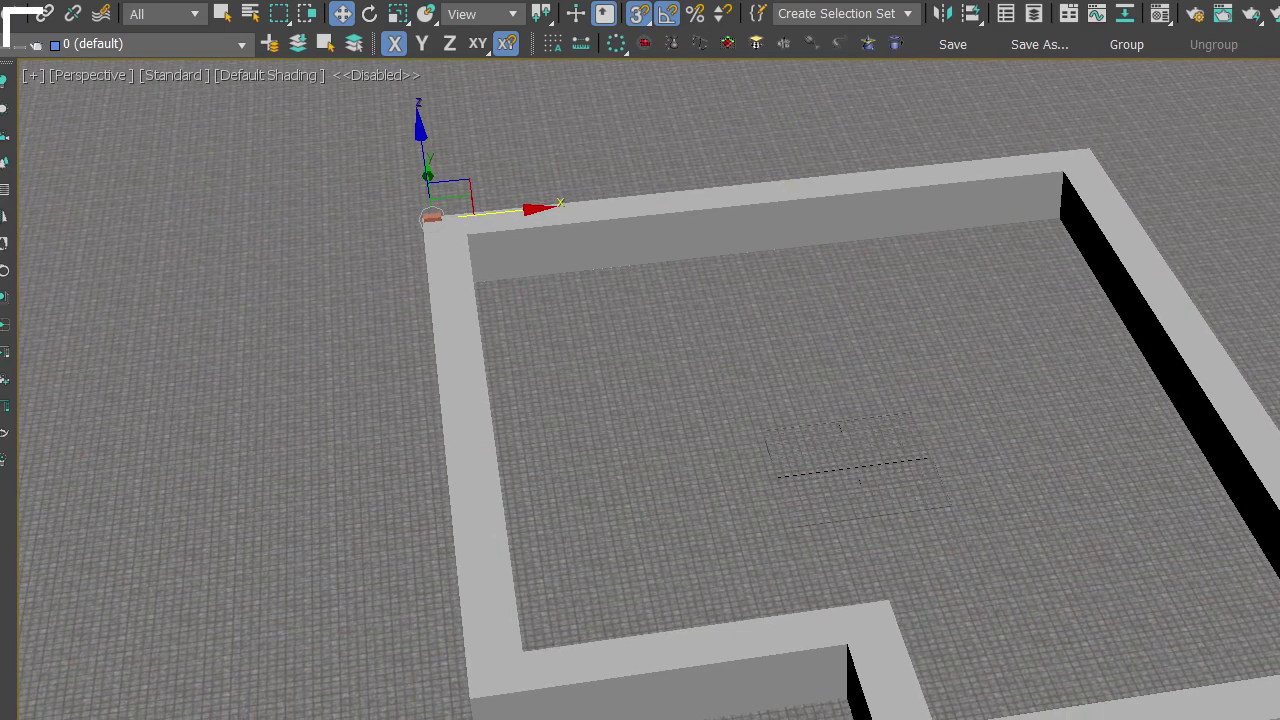
pyautogui.moveTo(650, 385); pyautogui.dragTo(614, 381, button='middle')
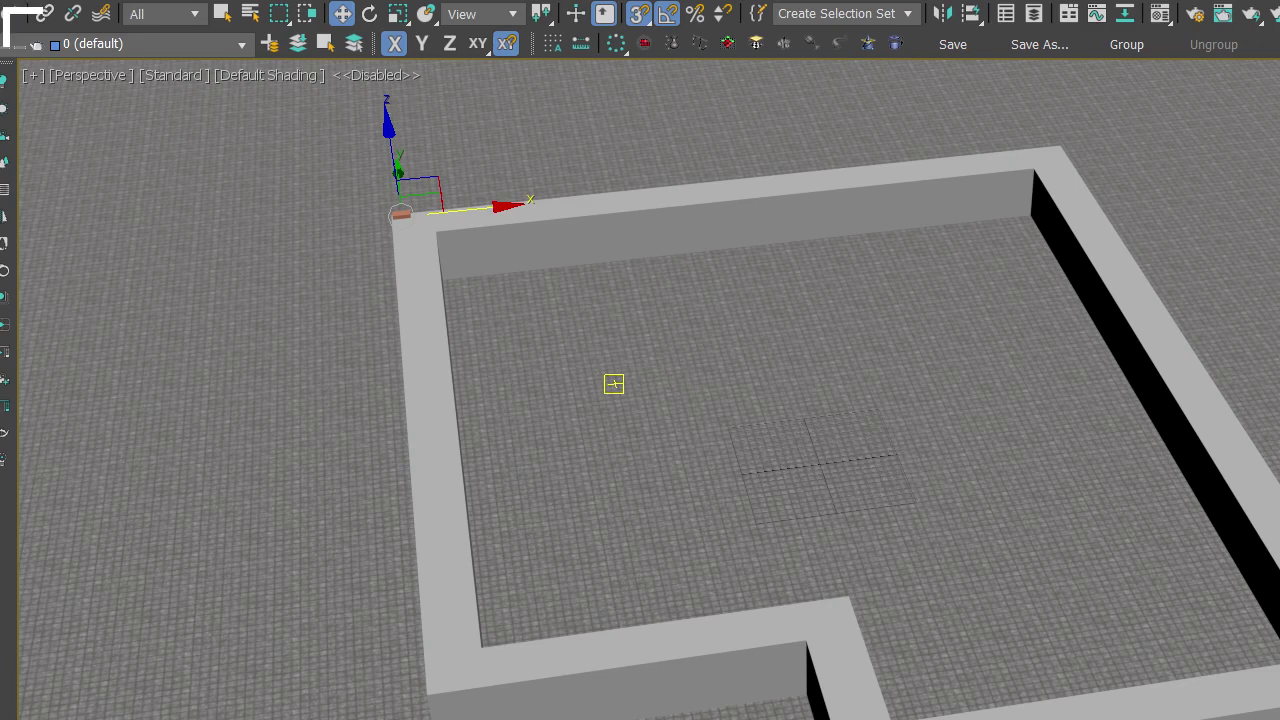
pyautogui.moveTo(613, 381)
pyautogui.mouseDown(button='middle')
pyautogui.moveTo(559, 368)
pyautogui.moveTo(564, 356)
pyautogui.mouseUp(button='middle')
pyautogui.moveTo(564, 356)
pyautogui.mouseDown(button='middle')
pyautogui.moveTo(551, 408)
pyautogui.moveTo(640, 375)
pyautogui.moveTo(628, 390)
pyautogui.moveTo(504, 397)
pyautogui.mouseUp(button='middle')
pyautogui.scroll(2, 574, 378)
pyautogui.scroll(-2, 603, 371)
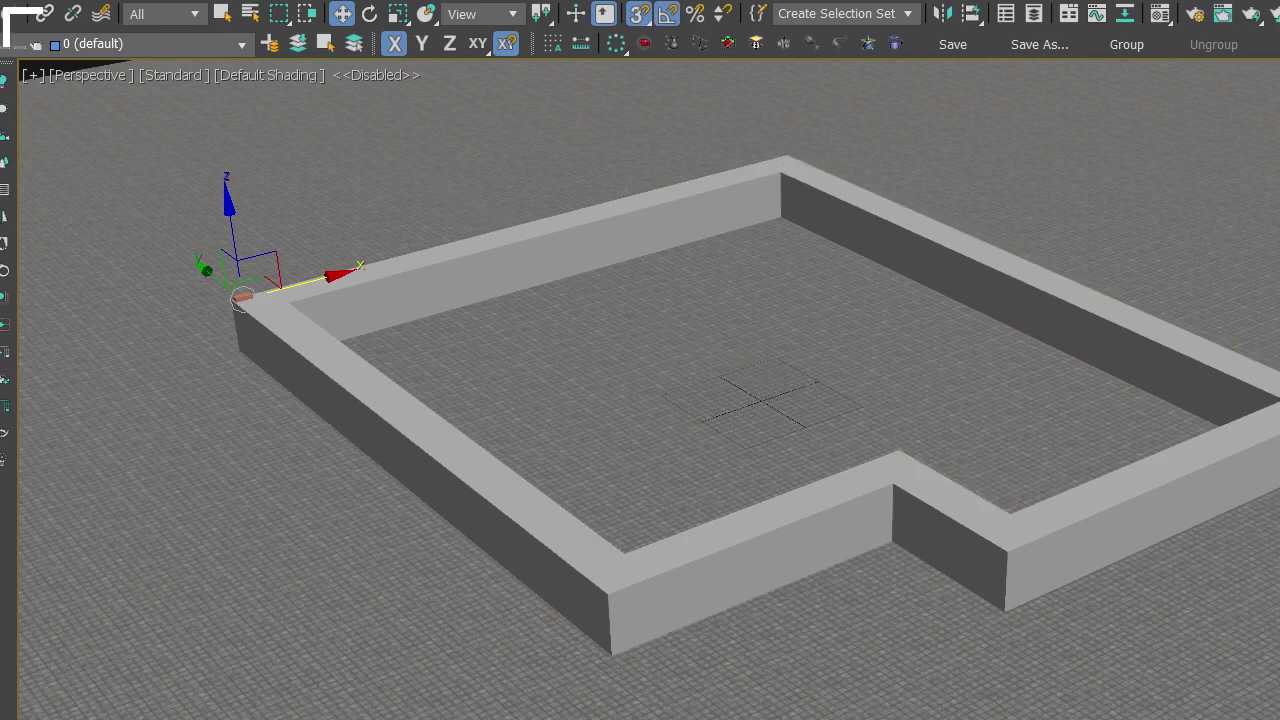
pyautogui.keyDown('alt'); pyautogui.moveTo(789, 392); pyautogui.dragTo(737, 331, button='middle'); pyautogui.keyUp('alt')
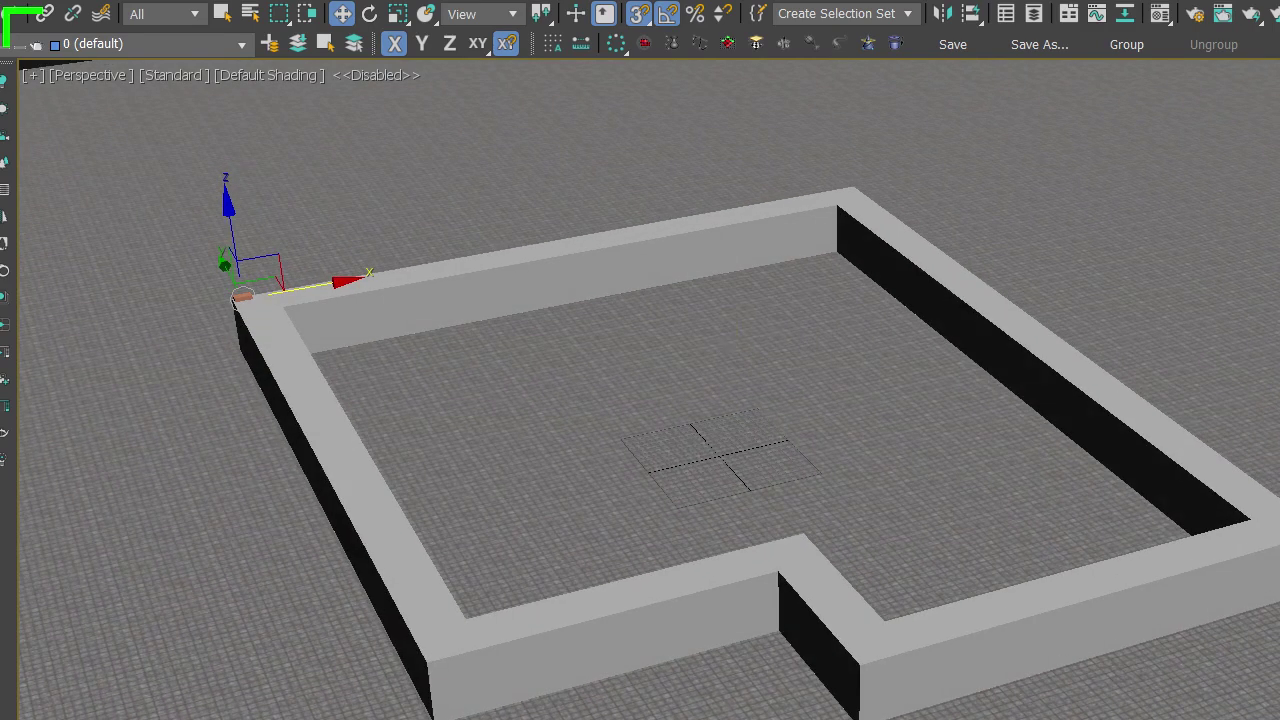
pyautogui.keyDown('alt'); pyautogui.moveTo(542, 385); pyautogui.dragTo(594, 392, button='middle'); pyautogui.keyUp('alt')
pyautogui.moveTo(594, 392)
pyautogui.mouseDown(button='middle')
pyautogui.moveTo(611, 468)
pyautogui.moveTo(640, 490)
pyautogui.mouseUp(button='middle')
pyautogui.moveTo(595, 182); pyautogui.dragTo(632, 347, button='middle')
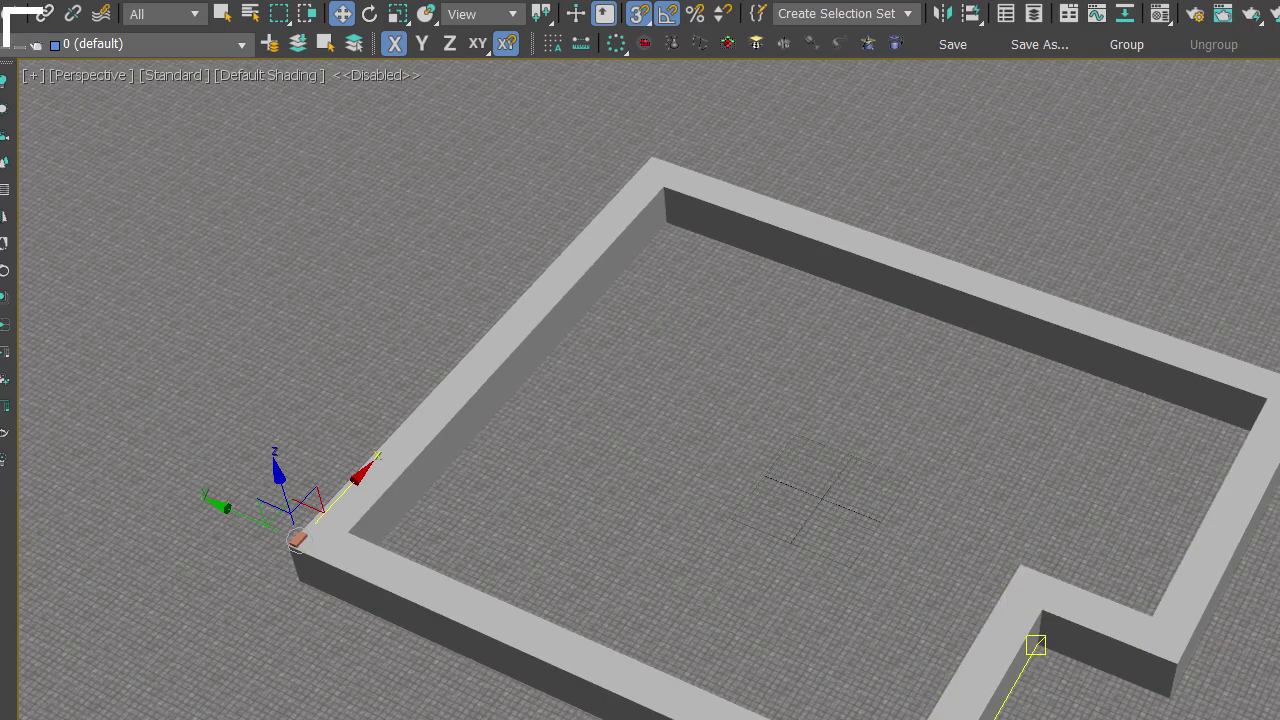
pyautogui.moveTo(1034, 645); pyautogui.dragTo(1047, 627, button='middle')
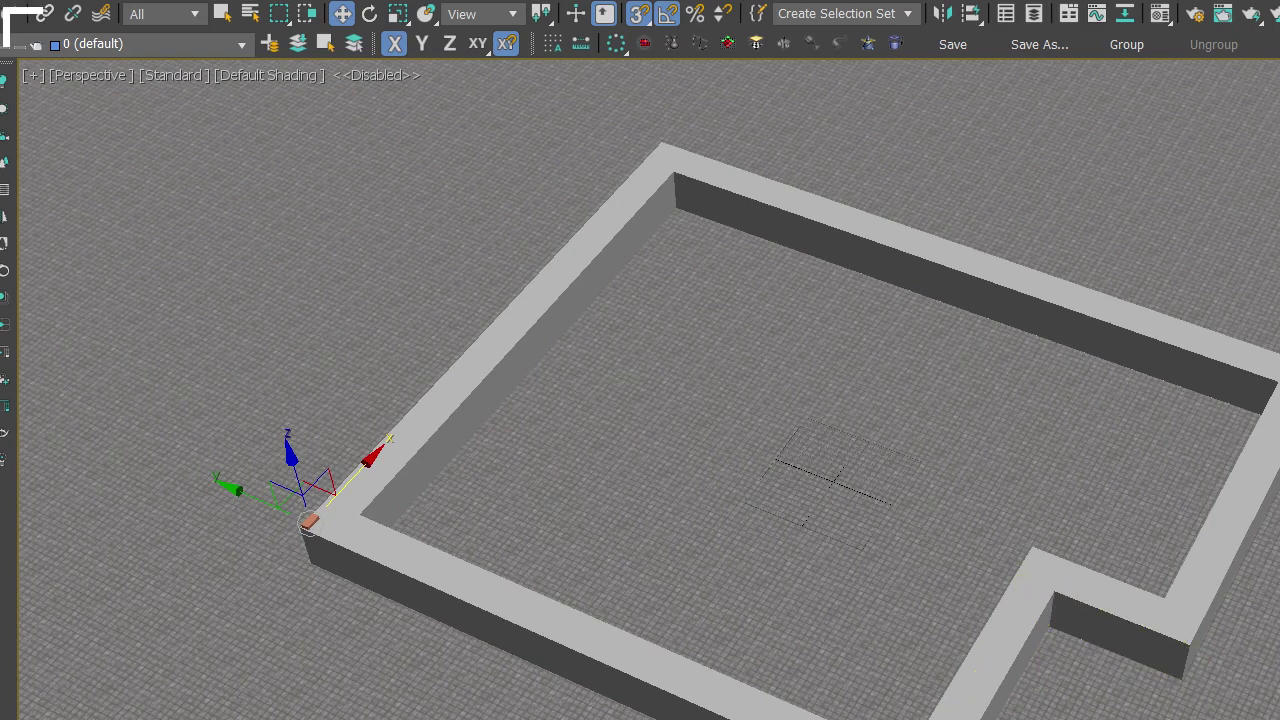
pyautogui.moveTo(846, 460); pyautogui.dragTo(903, 445, button='middle')
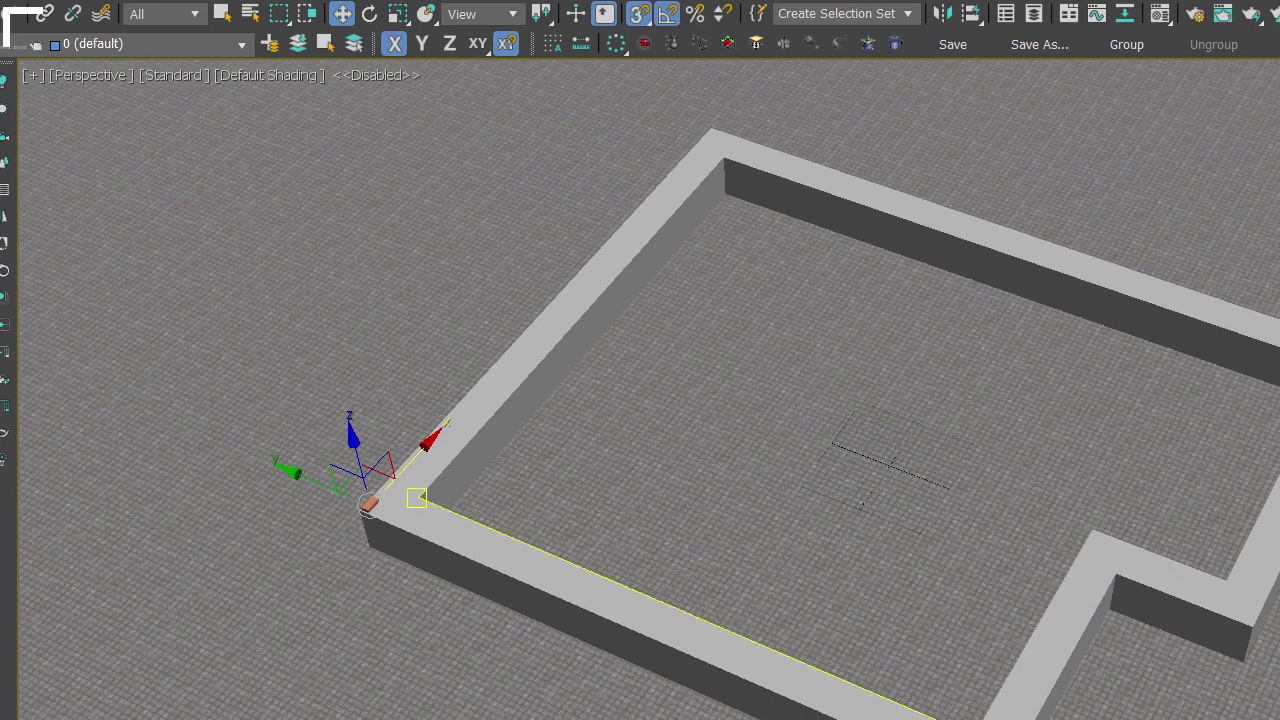
# Step: Inspect the brick up close where it sits on the foundation's outer corner, comparing it with the wall's width
pyautogui.scroll(6, 376, 520)
pyautogui.scroll(-3, 560, 532)
pyautogui.keyDown('alt'); pyautogui.moveTo(552, 540); pyautogui.dragTo(480, 522, button='middle'); pyautogui.keyUp('alt')
pyautogui.scroll(3, 366, 487)
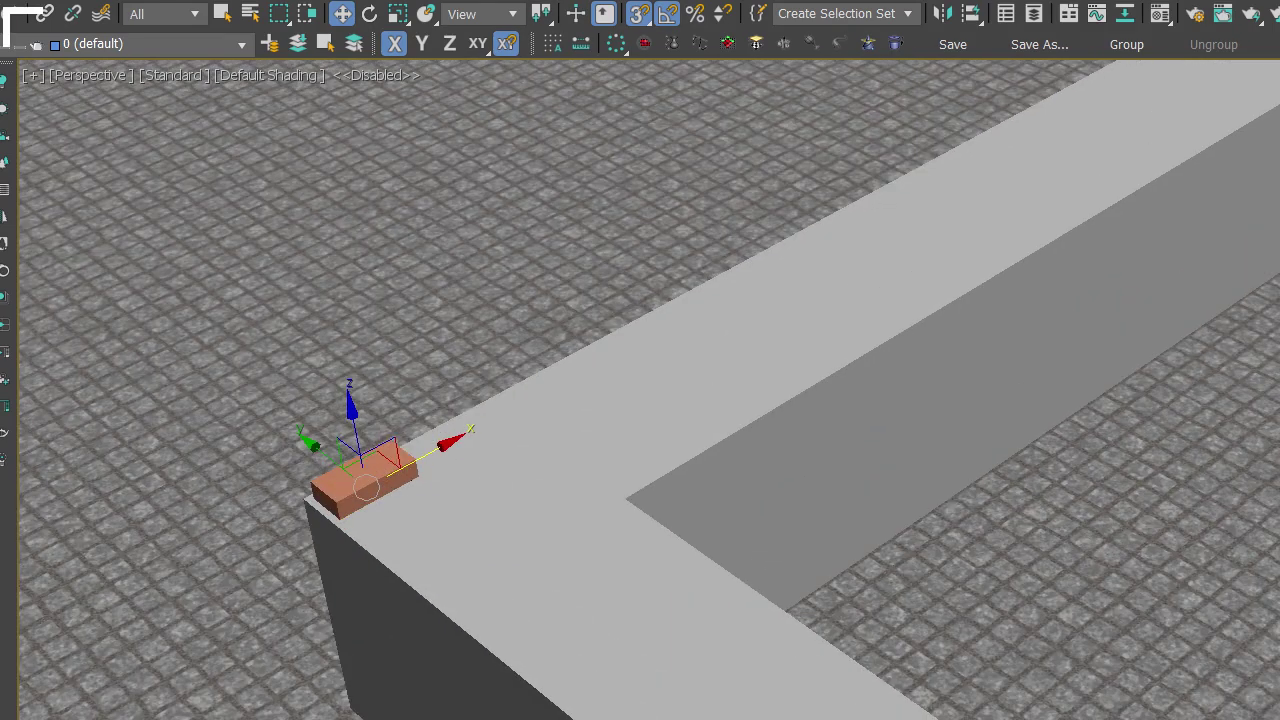
pyautogui.moveTo(368, 464); pyautogui.dragTo(214, 407, button='middle')
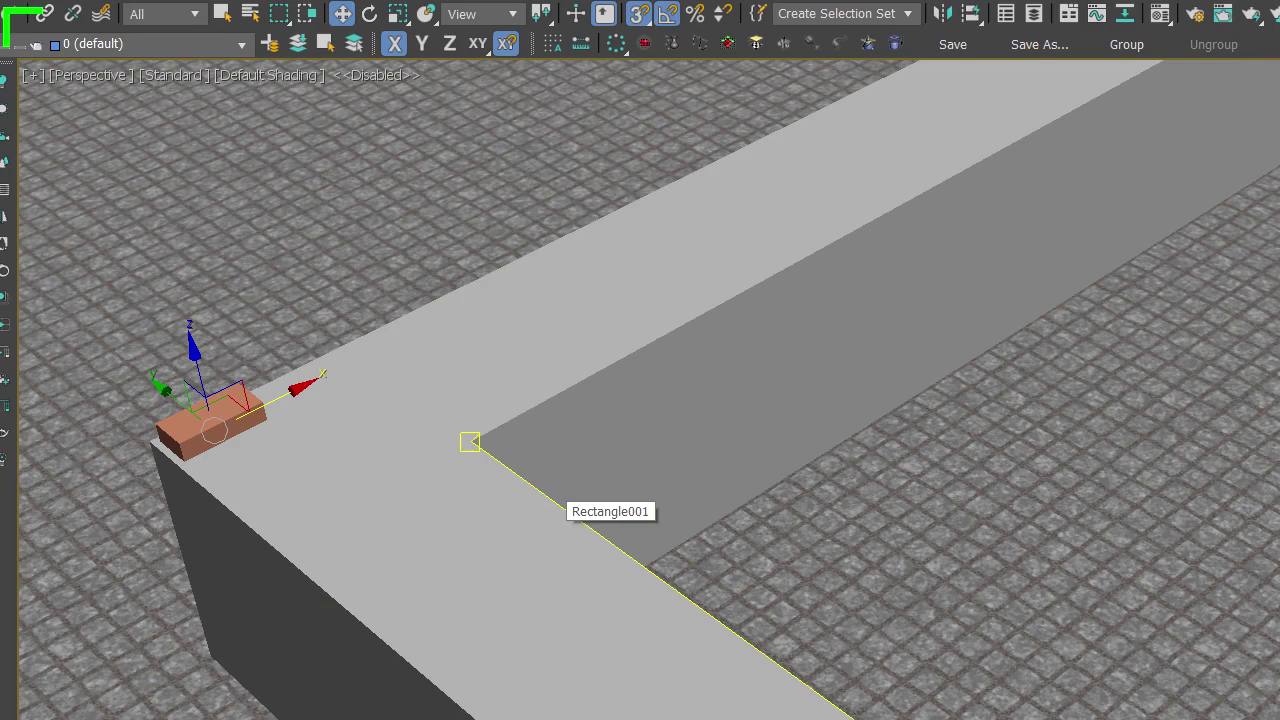
pyautogui.moveTo(424, 483); pyautogui.dragTo(371, 434, button='middle')
pyautogui.scroll(-3, 443, 521)
pyautogui.moveTo(443, 521)
pyautogui.mouseDown(button='middle')
pyautogui.moveTo(500, 499)
pyautogui.moveTo(466, 462)
pyautogui.moveTo(556, 408)
pyautogui.moveTo(528, 515)
pyautogui.moveTo(509, 511)
pyautogui.mouseUp(button='middle')
pyautogui.scroll(-5, 527, 512)
pyautogui.moveTo(509, 511)
pyautogui.keyDown('alt'); pyautogui.mouseDown(button='middle')
pyautogui.moveTo(534, 520)
pyautogui.moveTo(600, 505)
pyautogui.moveTo(602, 578)
pyautogui.moveTo(525, 582)
pyautogui.mouseUp(button='middle'); pyautogui.keyUp('alt')
pyautogui.scroll(2, 497, 593)
pyautogui.moveTo(525, 582)
pyautogui.mouseDown(button='middle')
pyautogui.moveTo(406, 616)
pyautogui.moveTo(356, 556)
pyautogui.mouseUp(button='middle')
pyautogui.scroll(-2, 497, 593)
pyautogui.scroll(5, 354, 556)
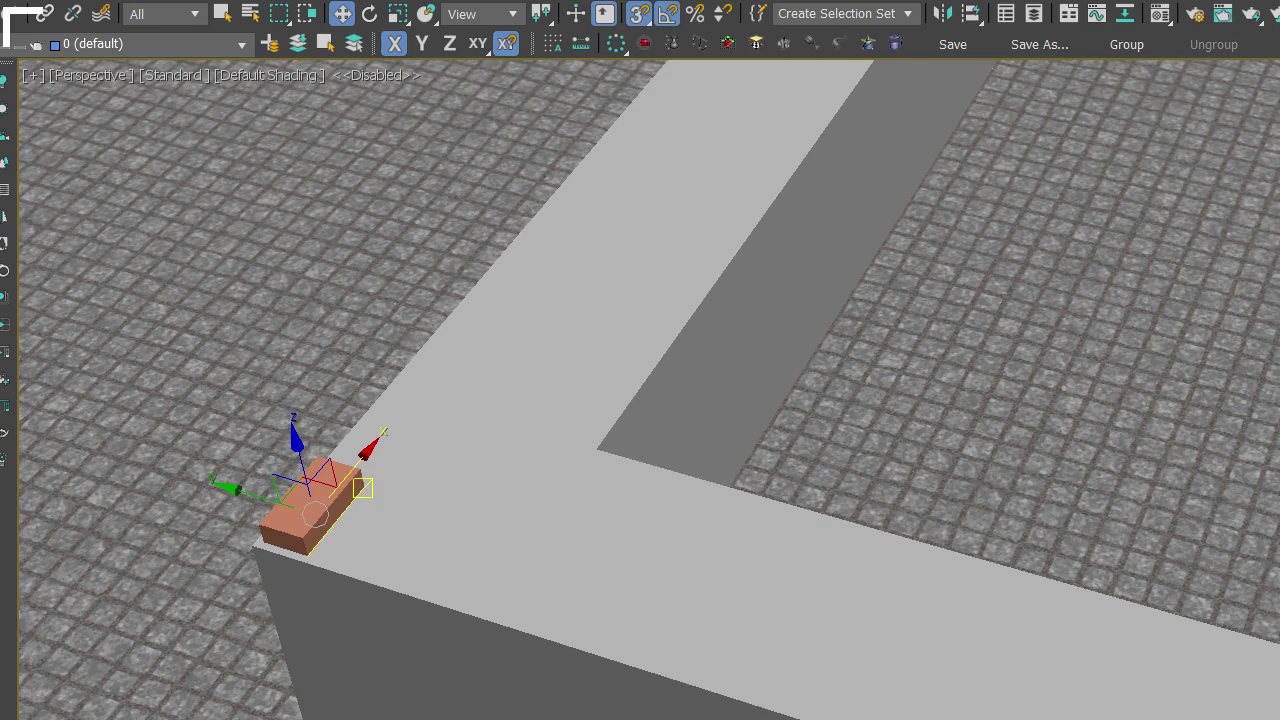
pyautogui.scroll(4, 360, 488)
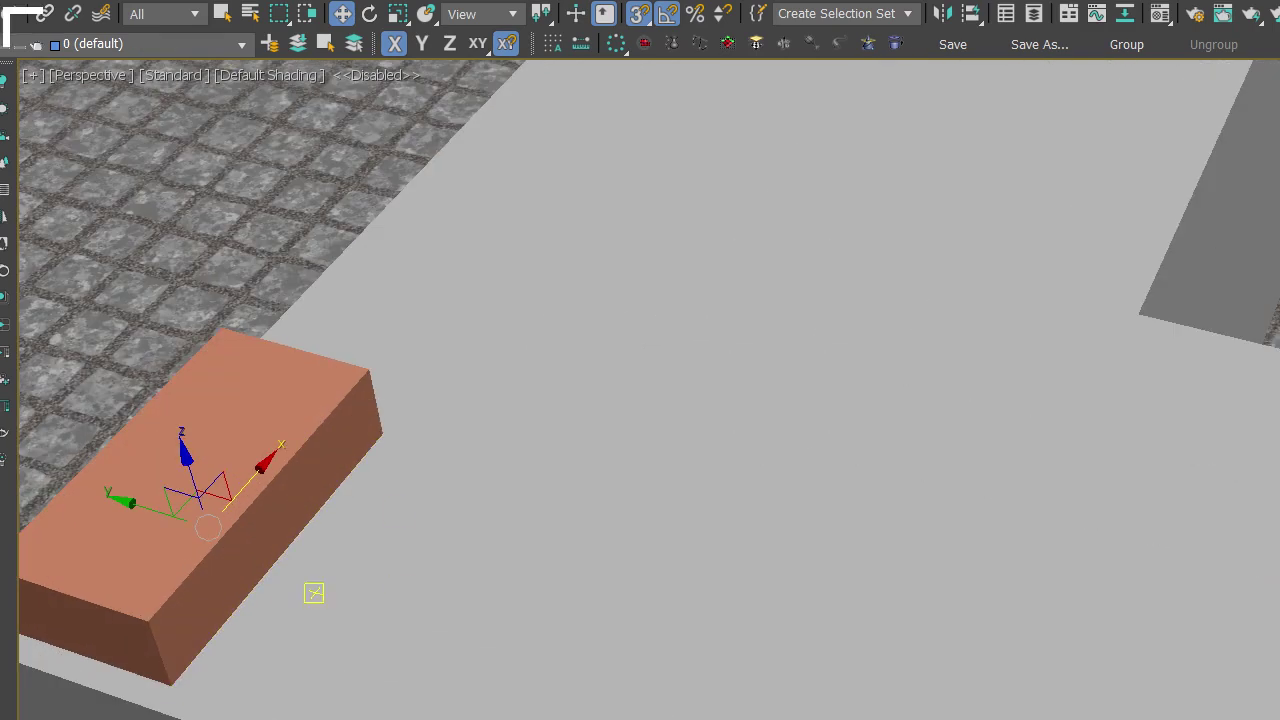
pyautogui.scroll(-2, 380, 440)
pyautogui.scroll(2, 381, 432)
pyautogui.scroll(-5, 380, 431)
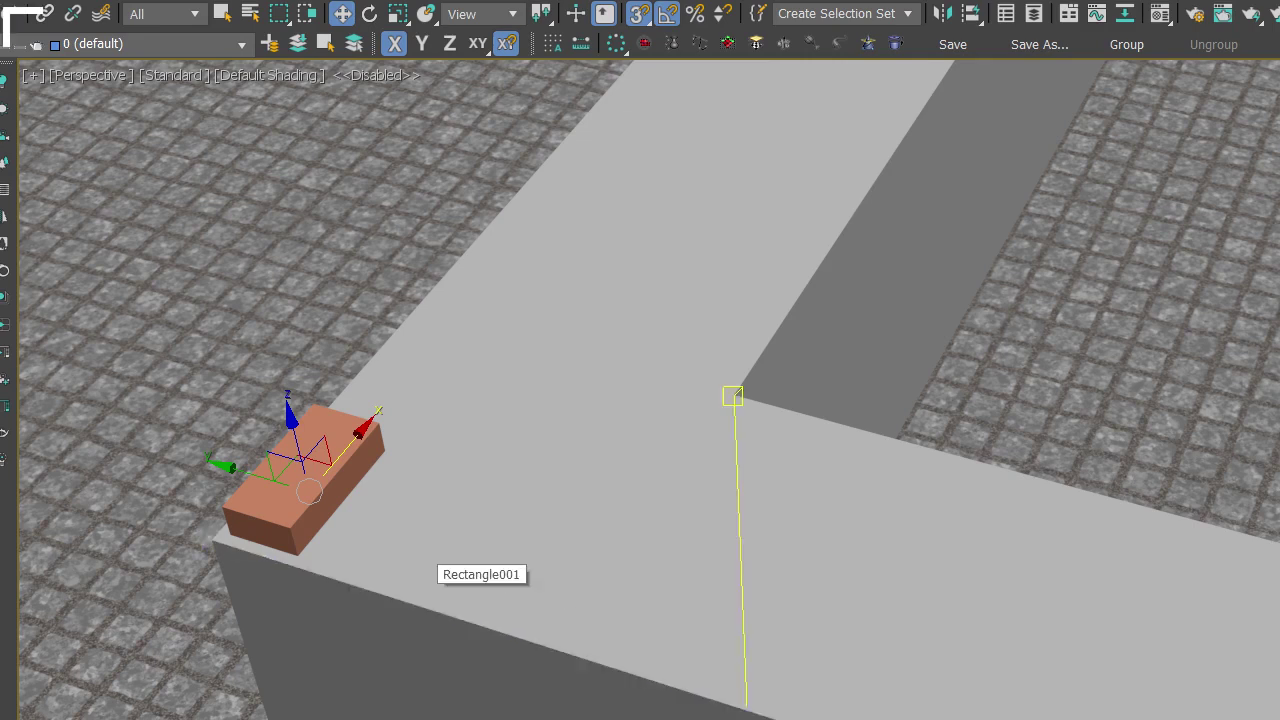
pyautogui.scroll(-5, 735, 397)
pyautogui.moveTo(886, 429); pyautogui.dragTo(669, 461, button='middle')
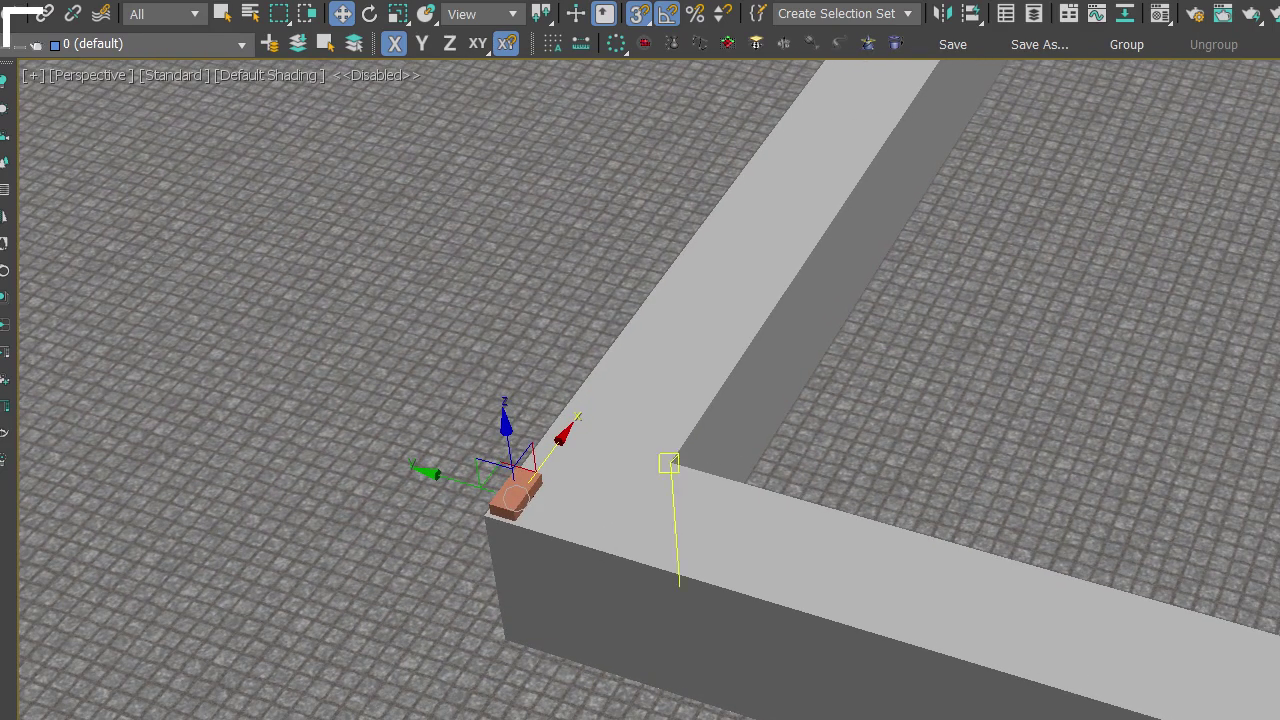
pyautogui.scroll(8, 515, 497)
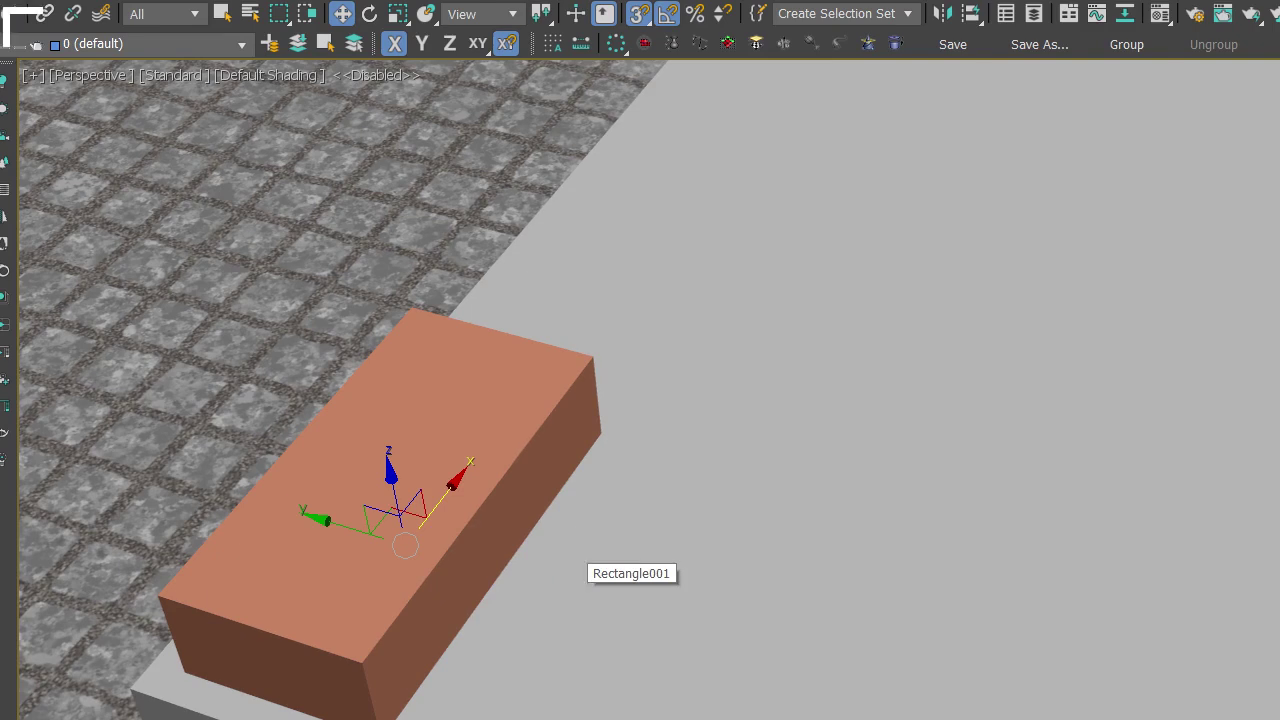
pyautogui.moveTo(662, 628); pyautogui.dragTo(640, 597, button='middle')
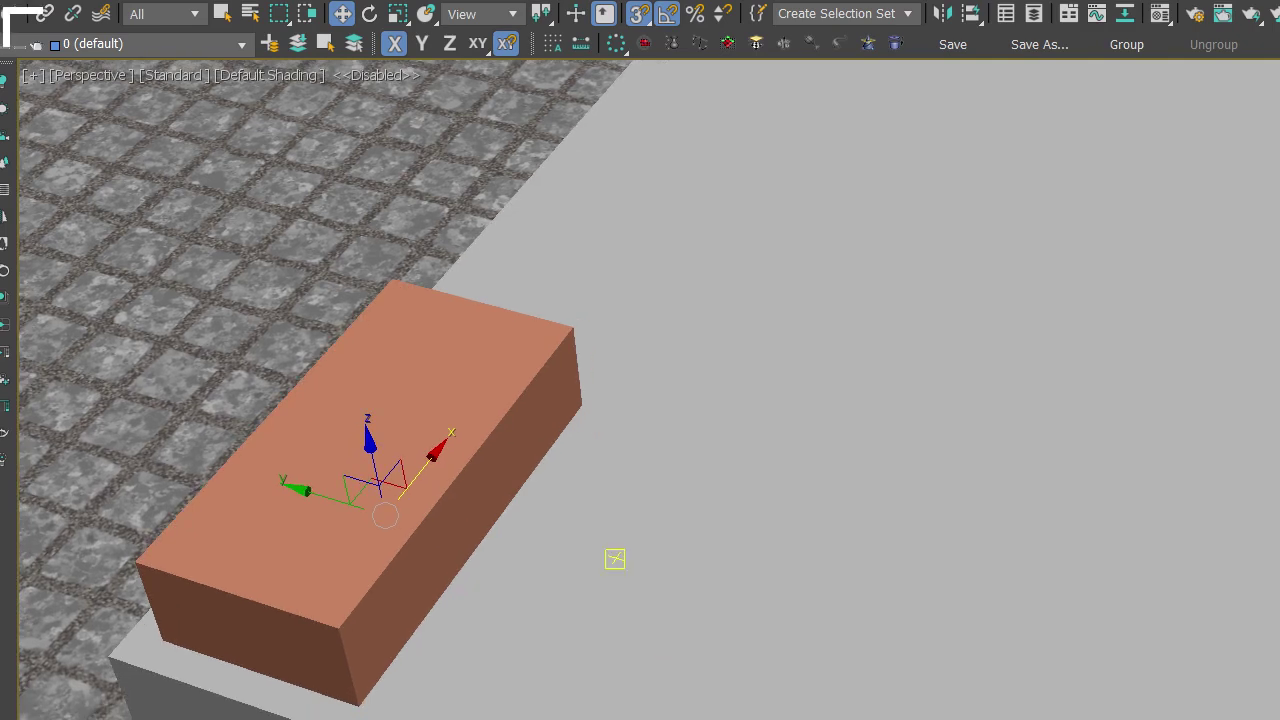
pyautogui.scroll(-8, 611, 557)
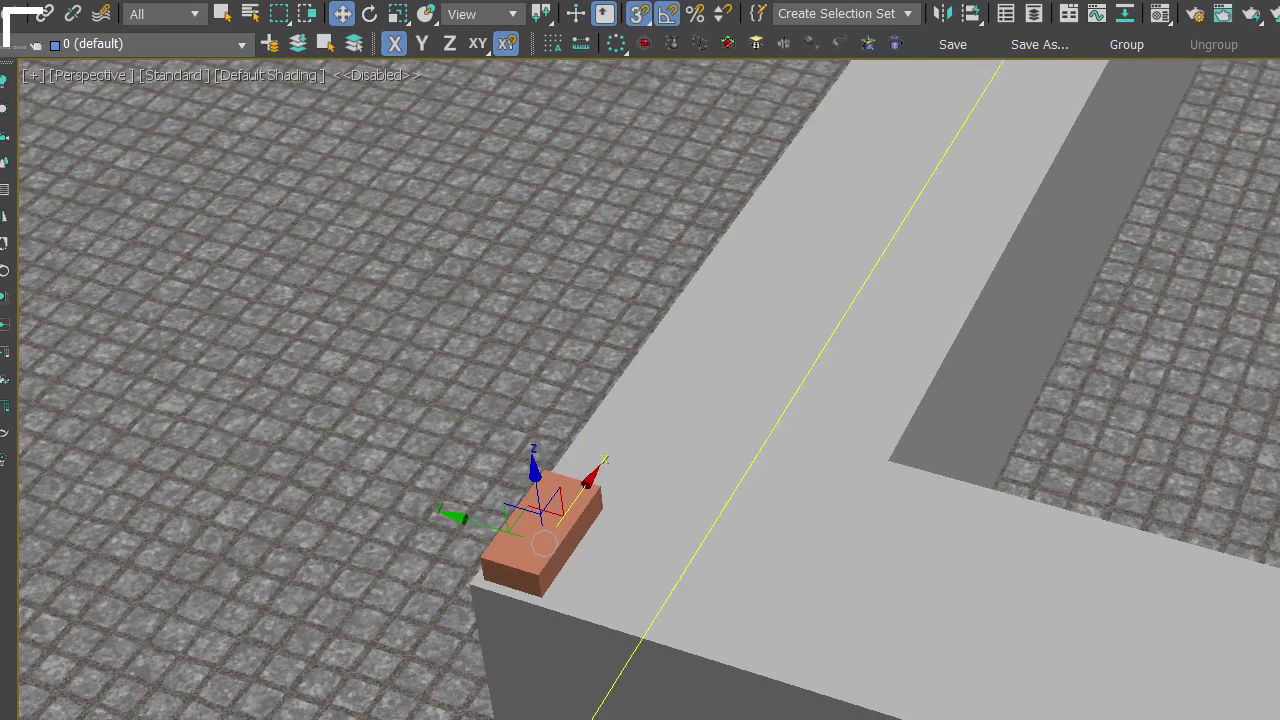
pyautogui.moveTo(641, 523); pyautogui.dragTo(621, 471, button='middle')
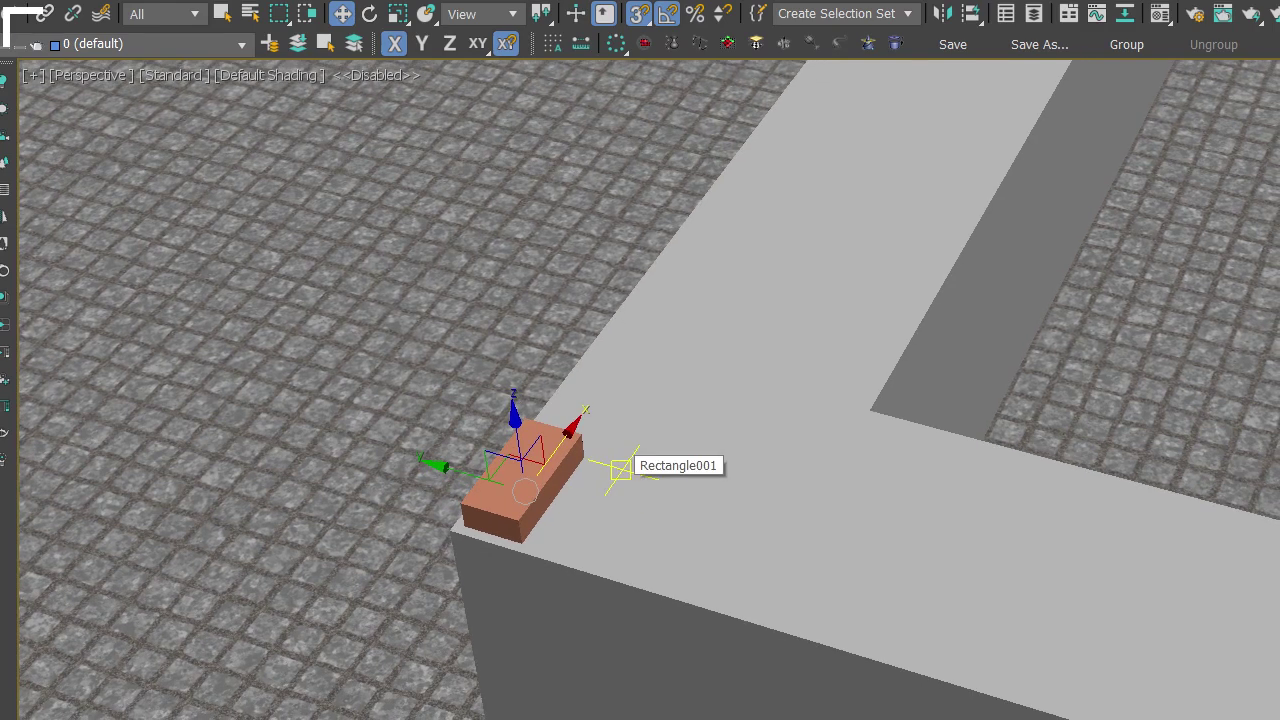
pyautogui.moveTo(745, 500); pyautogui.dragTo(752, 490, button='middle')
pyautogui.moveTo(672, 488); pyautogui.dragTo(590, 462, button='middle')
# Step: Review the foundation's full outline and the runs of wall leading away from the brick's corner
pyautogui.scroll(-3, 664, 475)
pyautogui.scroll(-6, 568, 470)
pyautogui.moveTo(1110, 172); pyautogui.dragTo(928, 196, button='middle')
pyautogui.scroll(-3, 845, 280)
pyautogui.keyDown('alt'); pyautogui.moveTo(833, 283); pyautogui.dragTo(592, 174, button='middle'); pyautogui.keyUp('alt')
pyautogui.scroll(3, 588, 167)
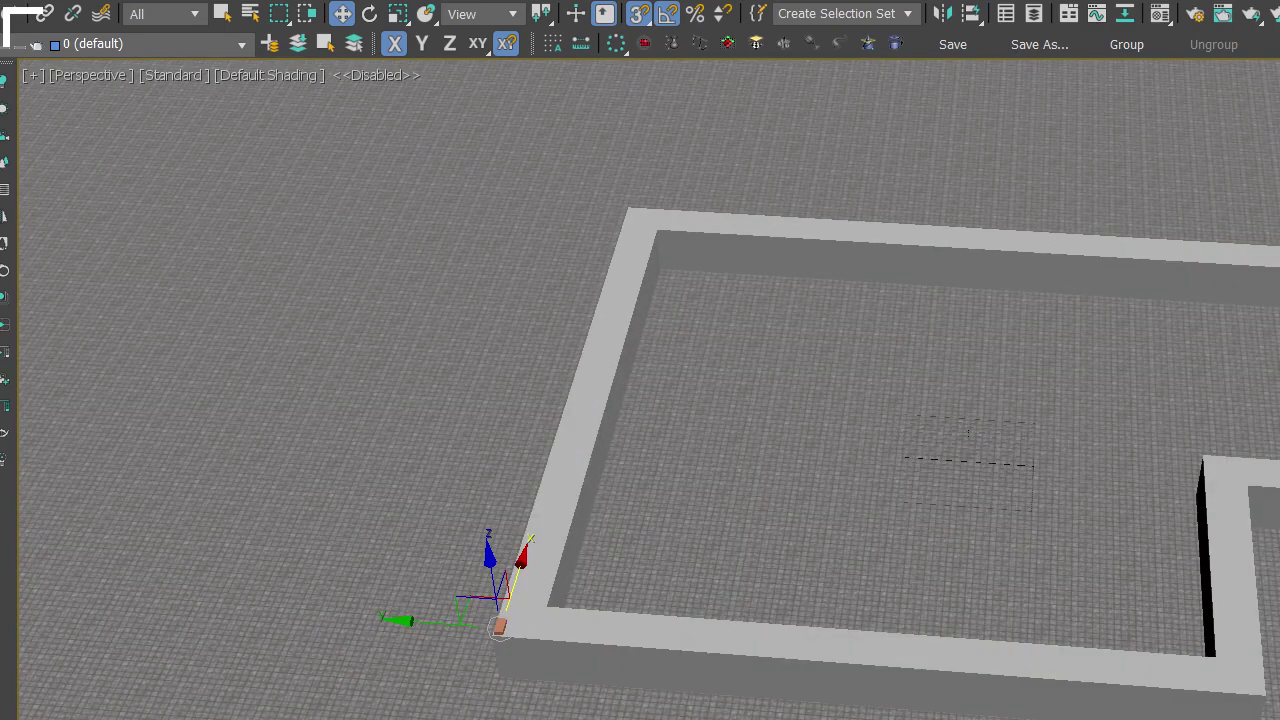
pyautogui.moveTo(1279, 627); pyautogui.dragTo(1122, 400, button='middle')
pyautogui.scroll(-3, 1080, 604)
pyautogui.scroll(4, 1000, 712)
pyautogui.scroll(-2, 1270, 610)
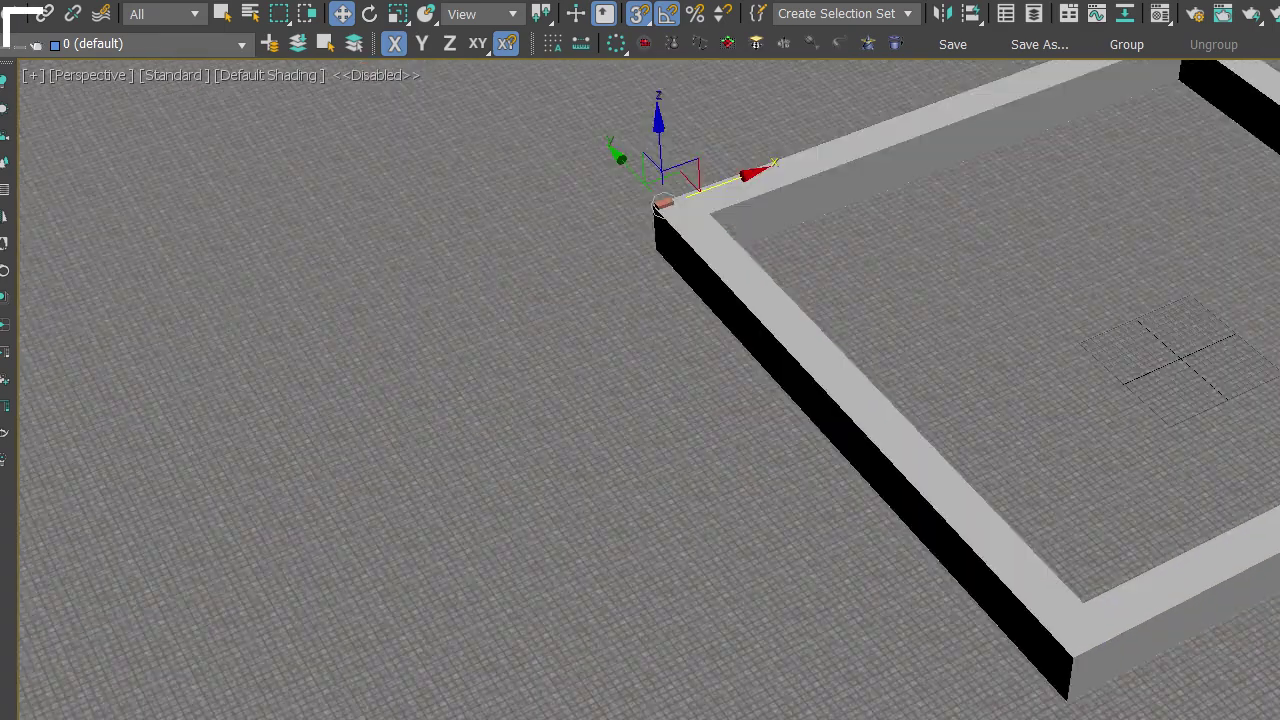
pyautogui.scroll(-5, 1270, 640)
pyautogui.keyDown('alt'); pyautogui.moveTo(1270, 610); pyautogui.dragTo(1110, 620, button='middle'); pyautogui.keyUp('alt')
pyautogui.scroll(4, 1110, 460)
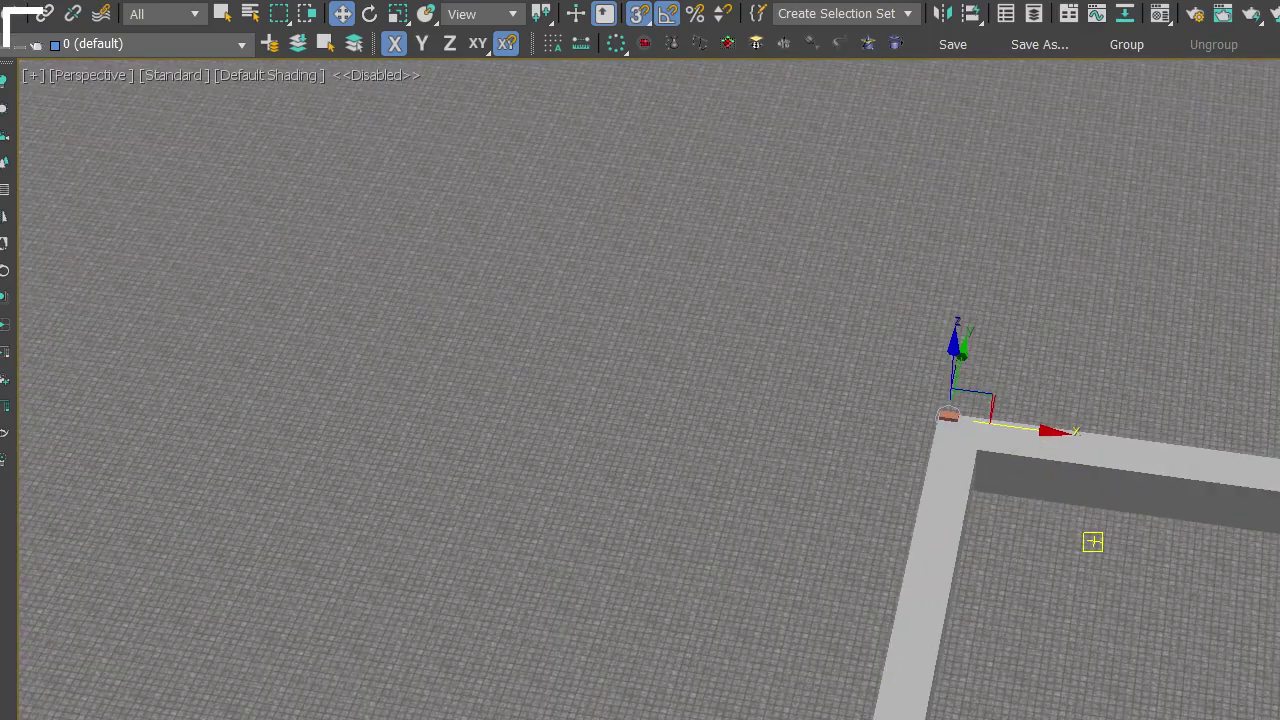
pyautogui.moveTo(1110, 460); pyautogui.dragTo(1122, 390, button='middle')
pyautogui.moveTo(1248, 574); pyautogui.dragTo(1228, 516, button='middle')
pyautogui.moveTo(898, 265); pyautogui.dragTo(788, 219, button='middle')
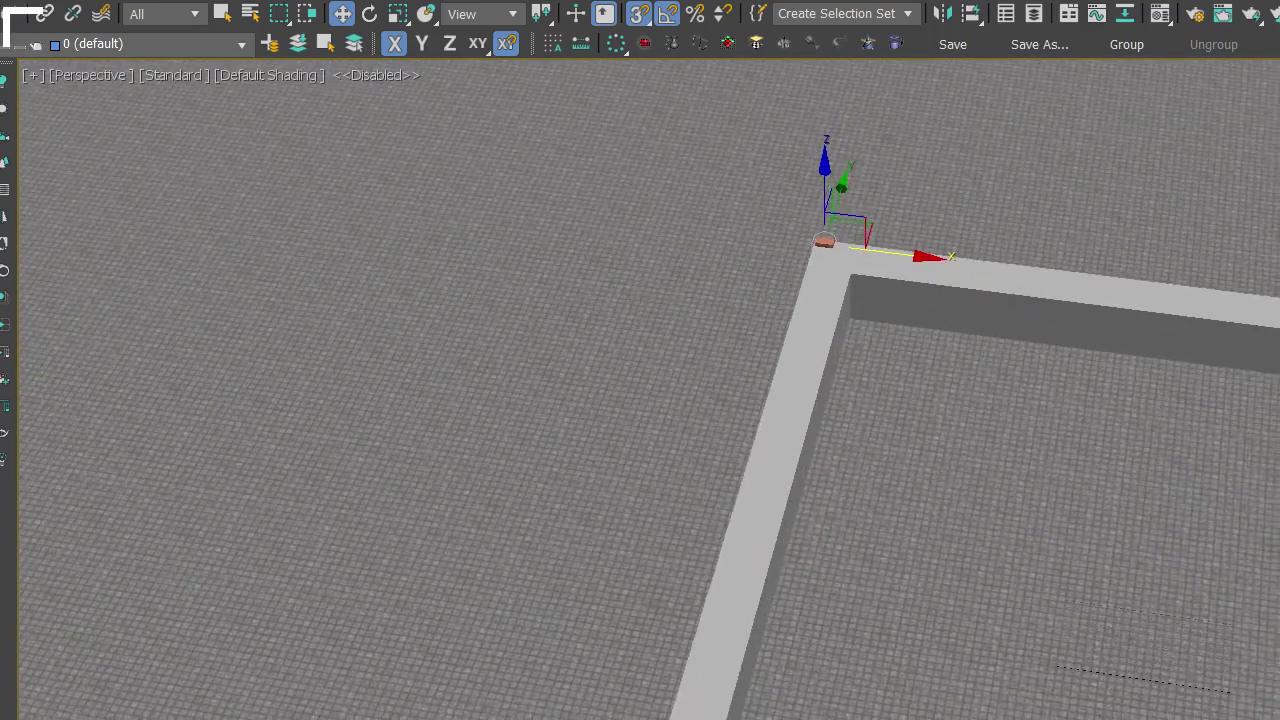
# Step: Check the brick's seating on the foundation's top surface from above and from a low side angle
pyautogui.scroll(11, 792, 227)
pyautogui.moveTo(963, 340); pyautogui.dragTo(396, 98, button='middle')
pyautogui.scroll(-10, 743, 294)
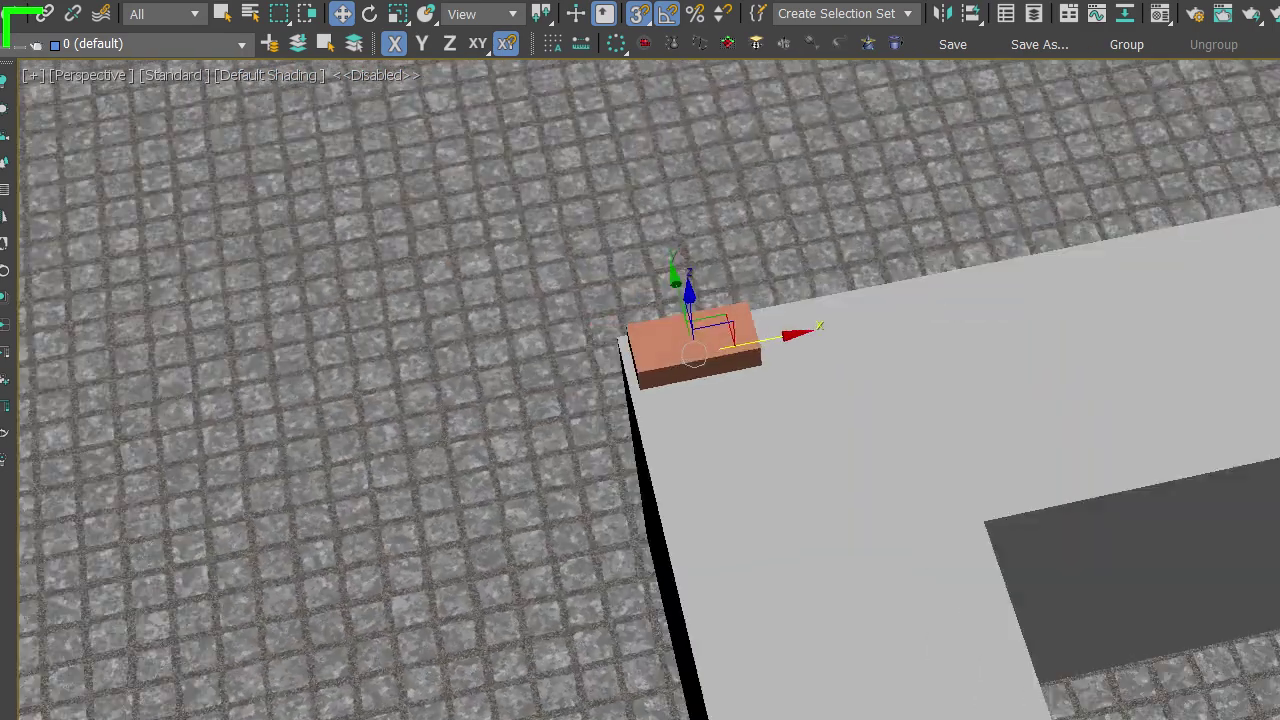
pyautogui.keyDown('alt'); pyautogui.moveTo(700, 340); pyautogui.dragTo(1020, 450, button='middle'); pyautogui.keyUp('alt')
pyautogui.scroll(6, 814, 363)
pyautogui.scroll(-3, 880, 645)
pyautogui.keyDown('alt'); pyautogui.moveTo(880, 645); pyautogui.dragTo(793, 560, button='middle'); pyautogui.keyUp('alt')
pyautogui.scroll(3, 935, 569)
pyautogui.scroll(-3, 935, 569)
pyautogui.scroll(-3, 819, 554)
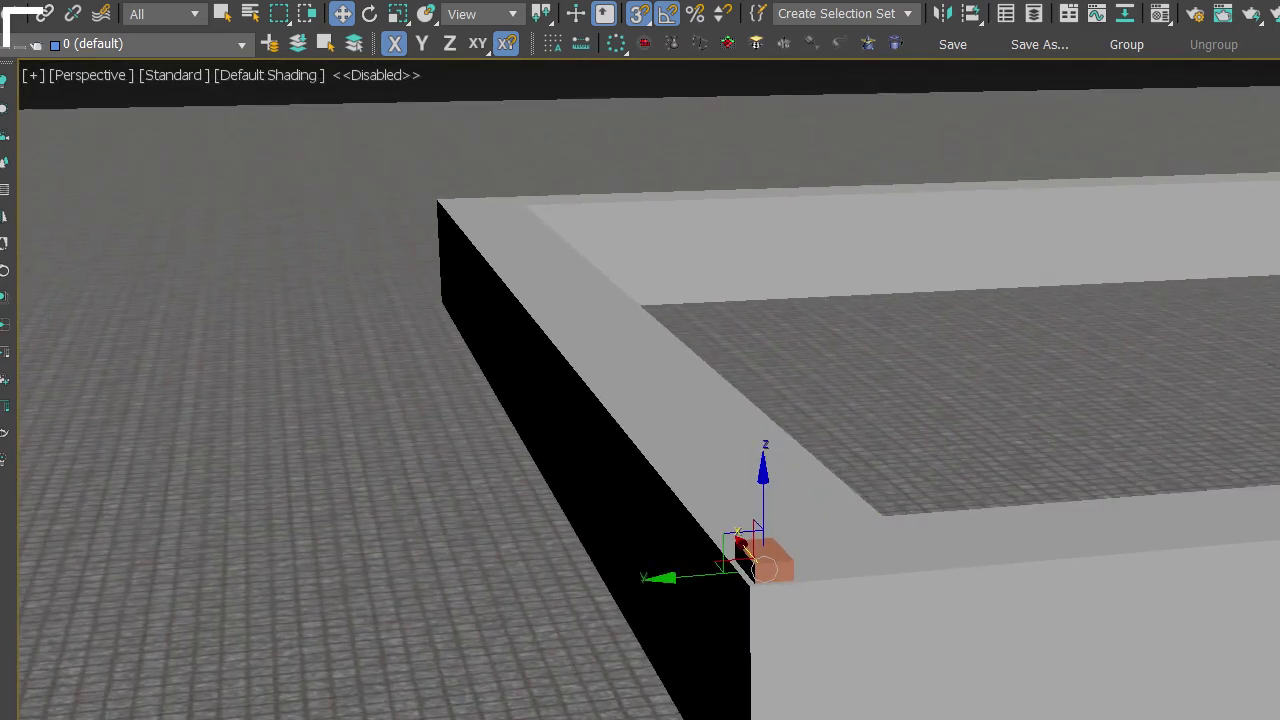
pyautogui.moveTo(930, 560); pyautogui.dragTo(870, 549, button='middle')
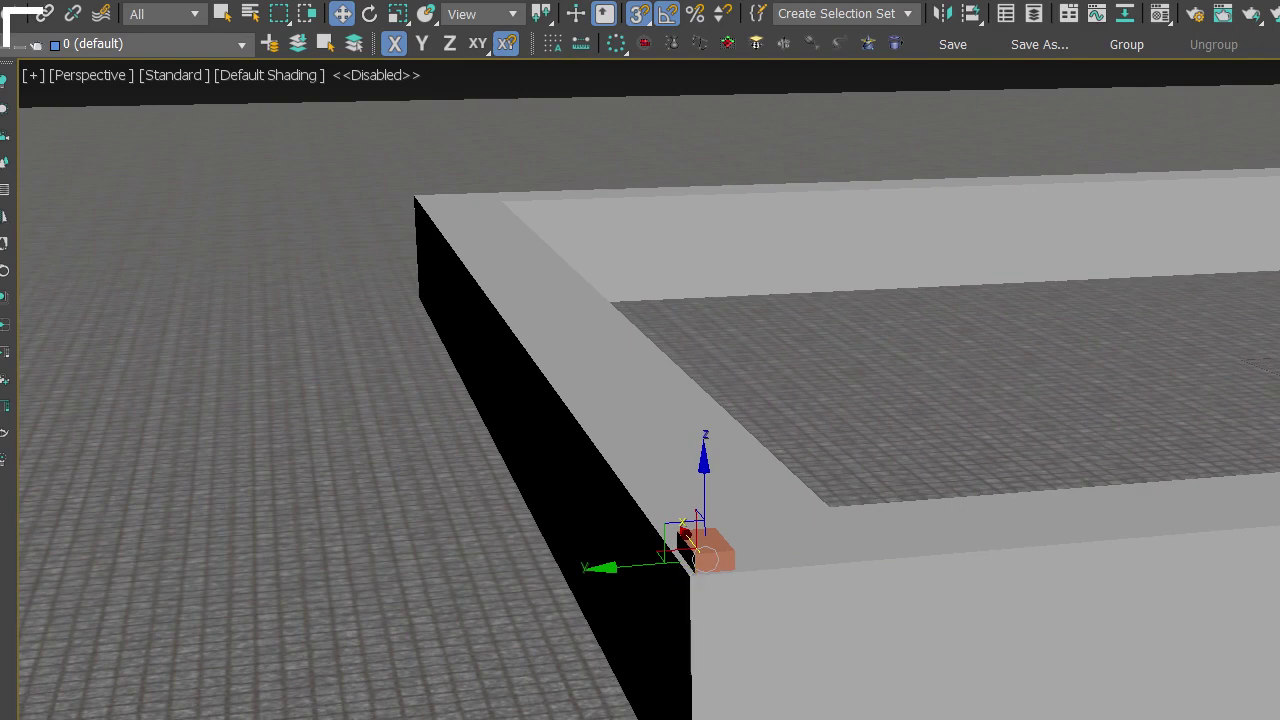
pyautogui.scroll(3, 706, 559)
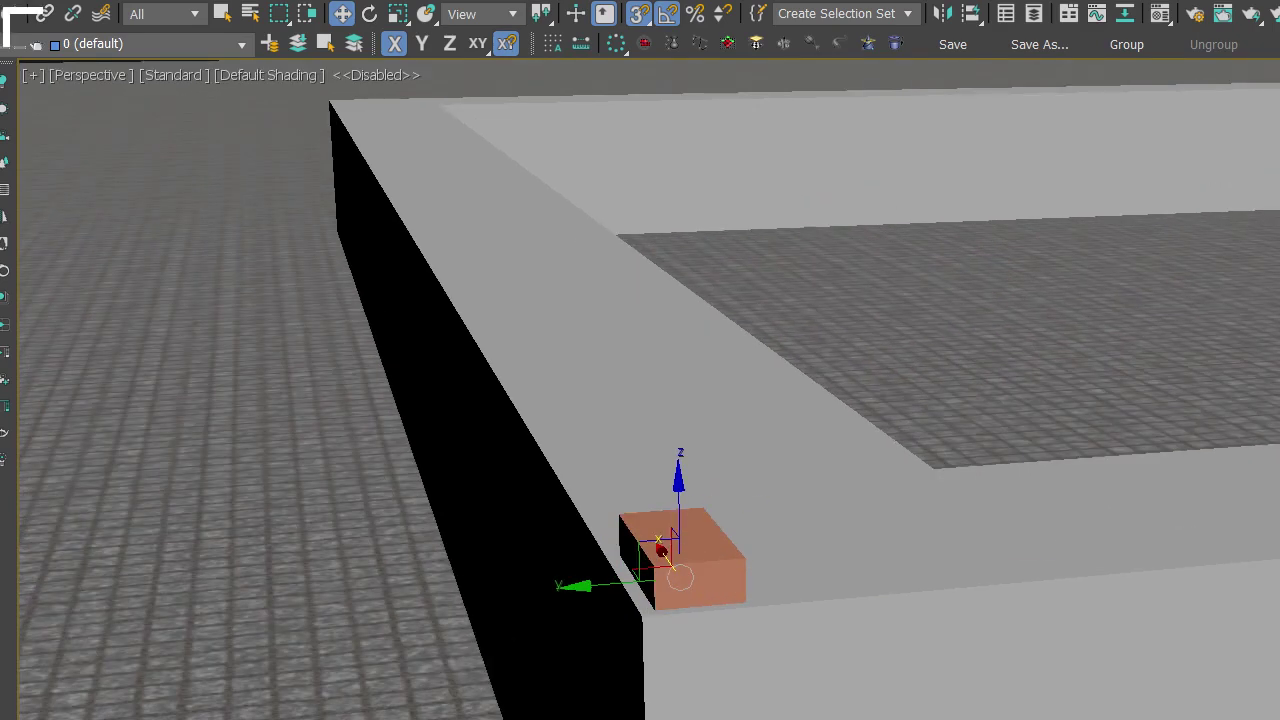
pyautogui.scroll(-6, 1029, 543)
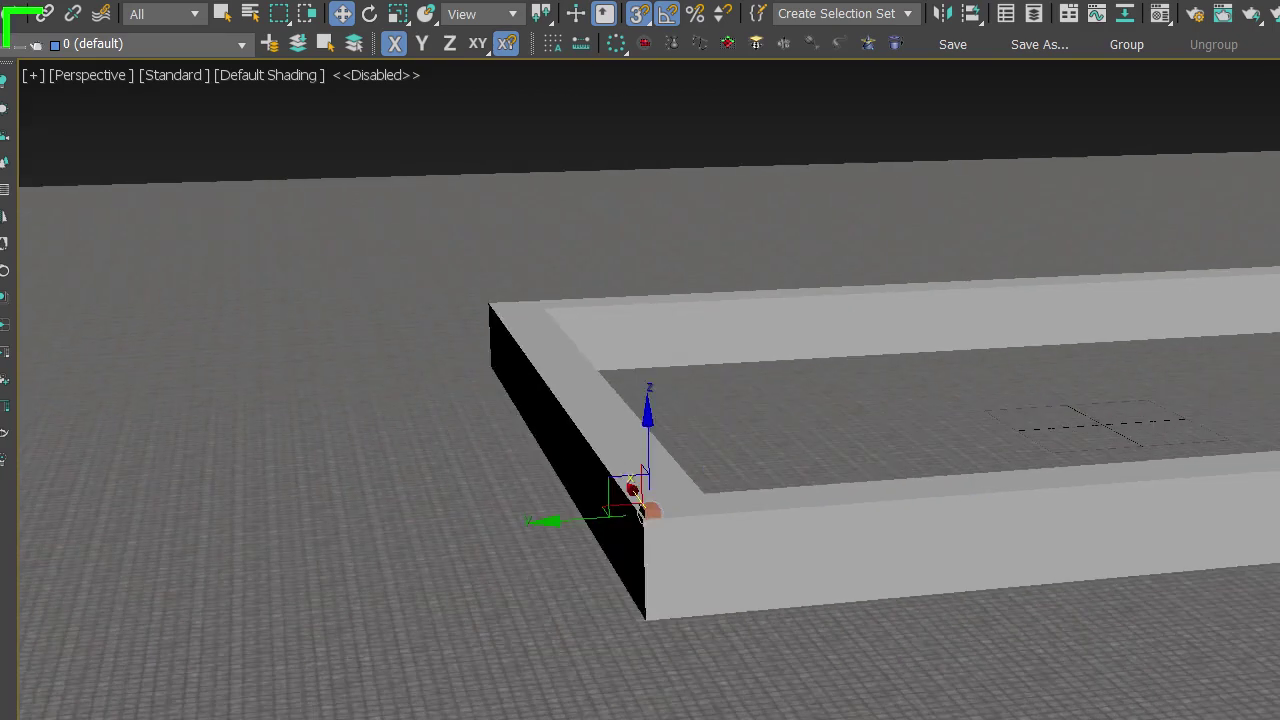
pyautogui.moveTo(640, 512); pyautogui.dragTo(555, 535, button='middle')
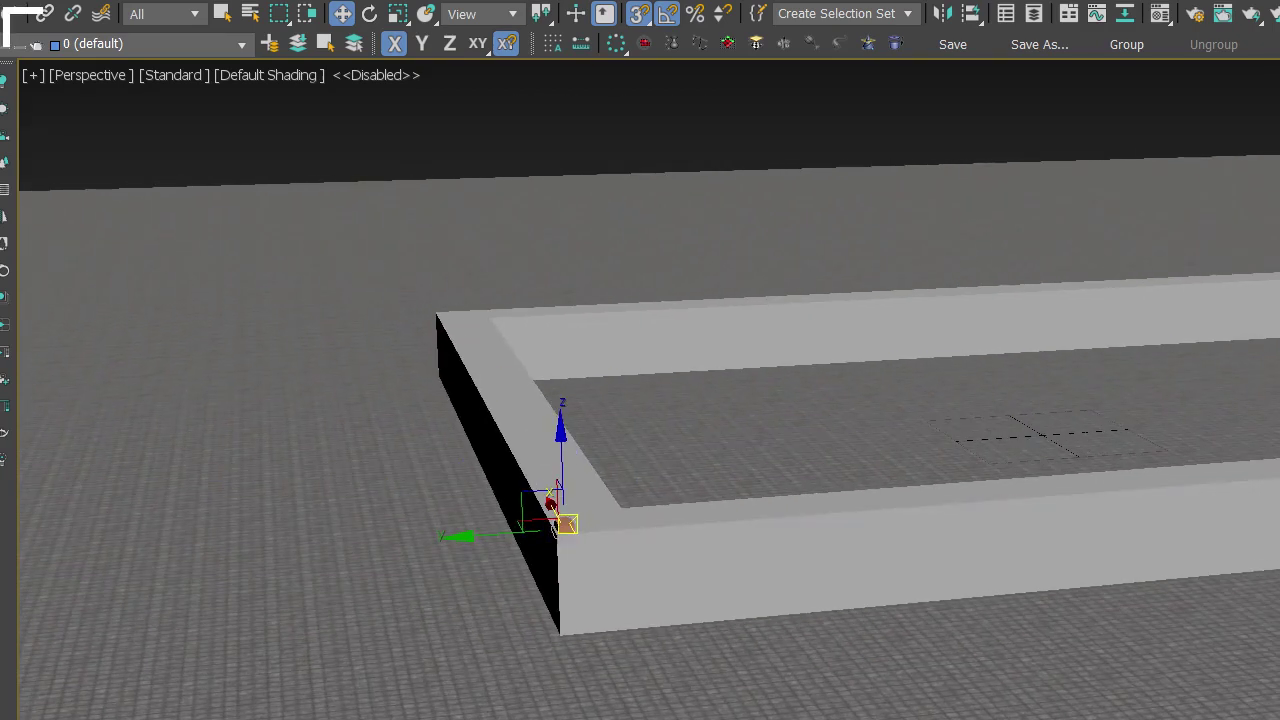
pyautogui.scroll(2, 553, 527)
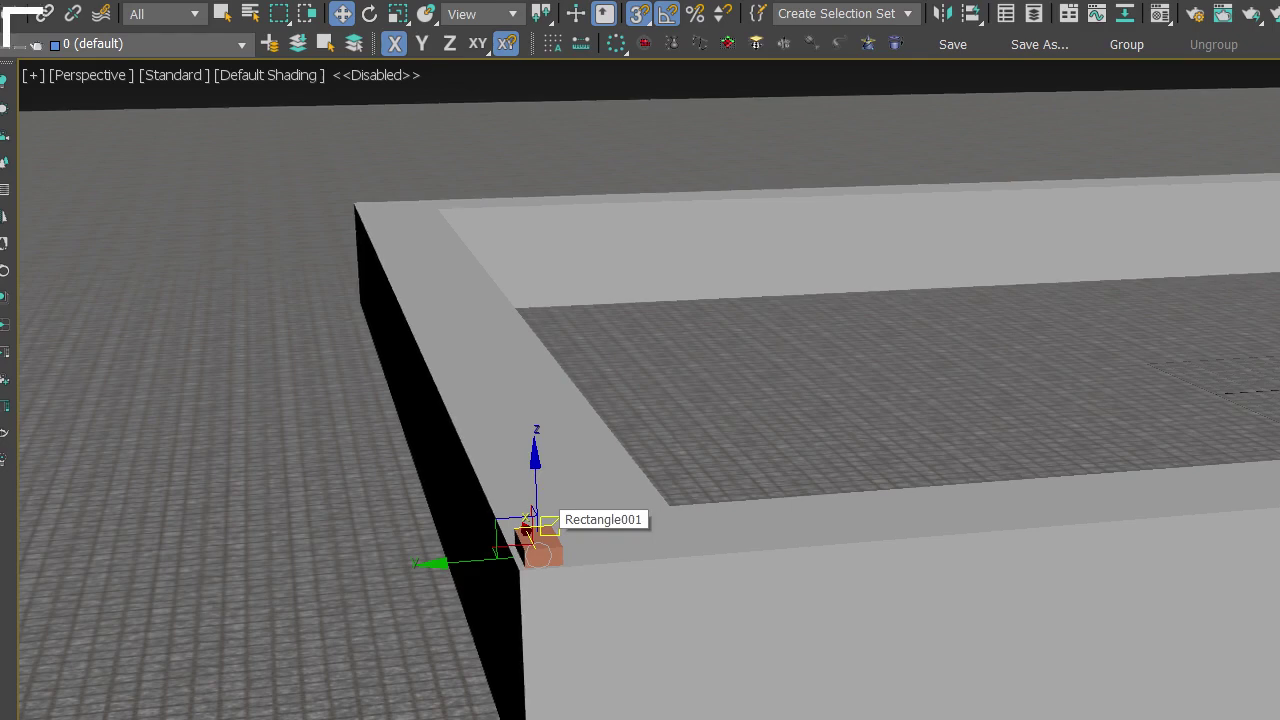
pyautogui.moveTo(718, 623); pyautogui.dragTo(754, 614, button='middle')
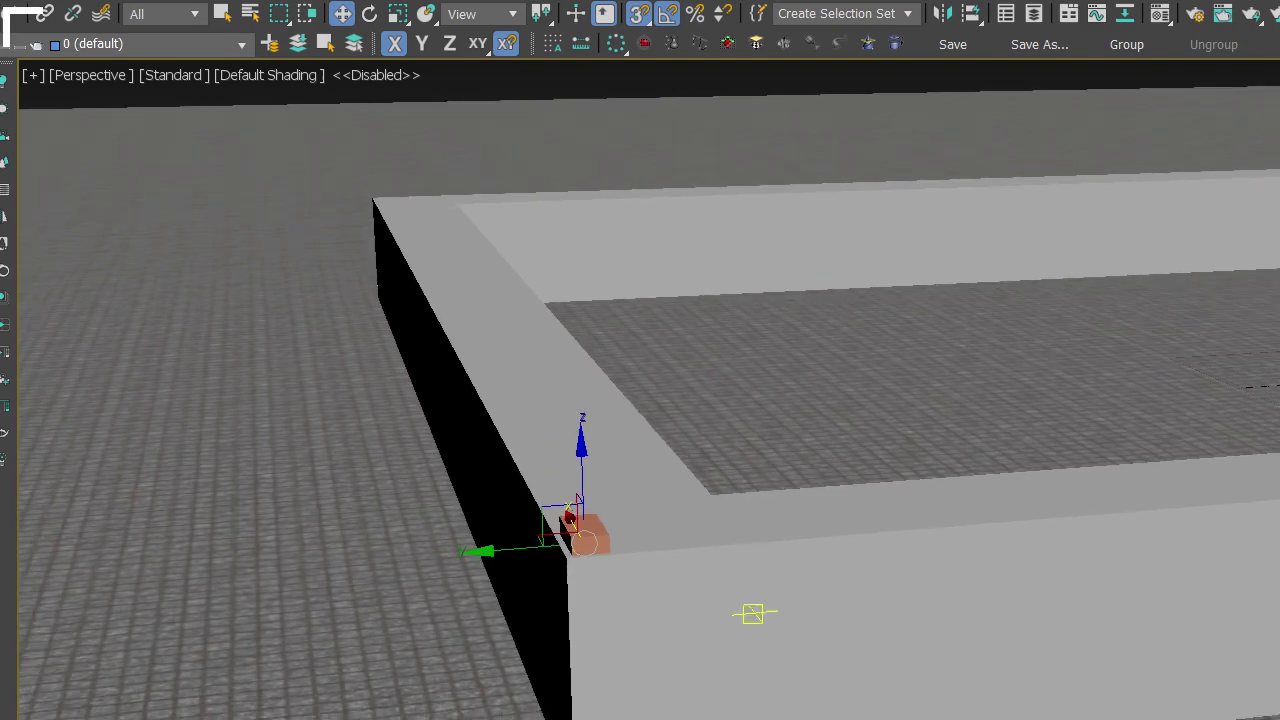
pyautogui.scroll(1, 608, 543)
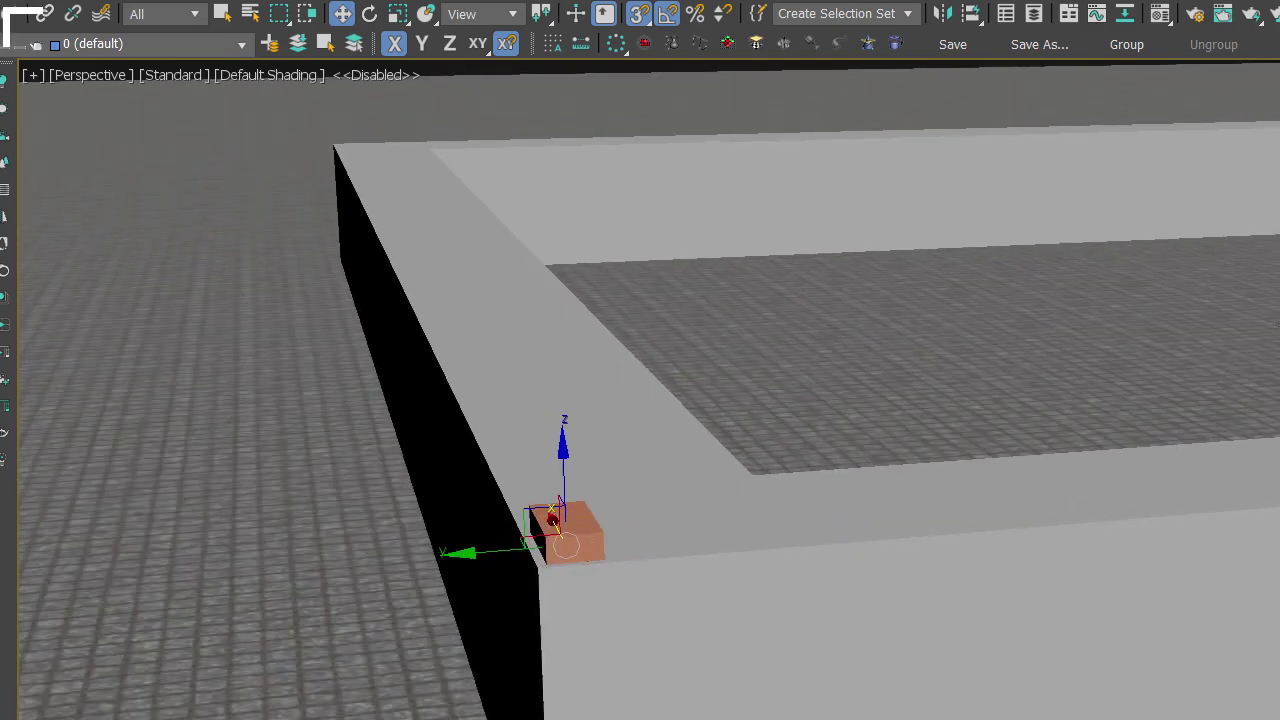
pyautogui.scroll(1, 682, 542)
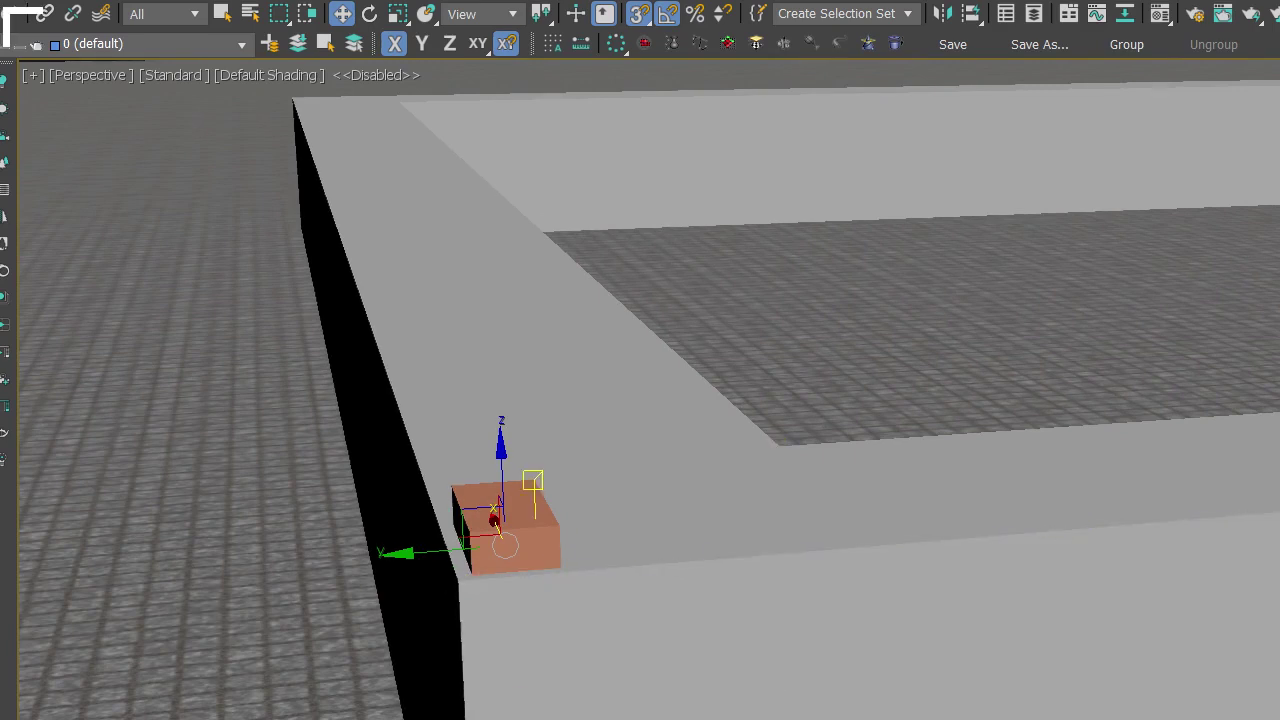
# Step: Examine the brick's placement on the foundation's outer corner and the direction of the adjoining walls from different angles
pyautogui.scroll(1, 531, 480)
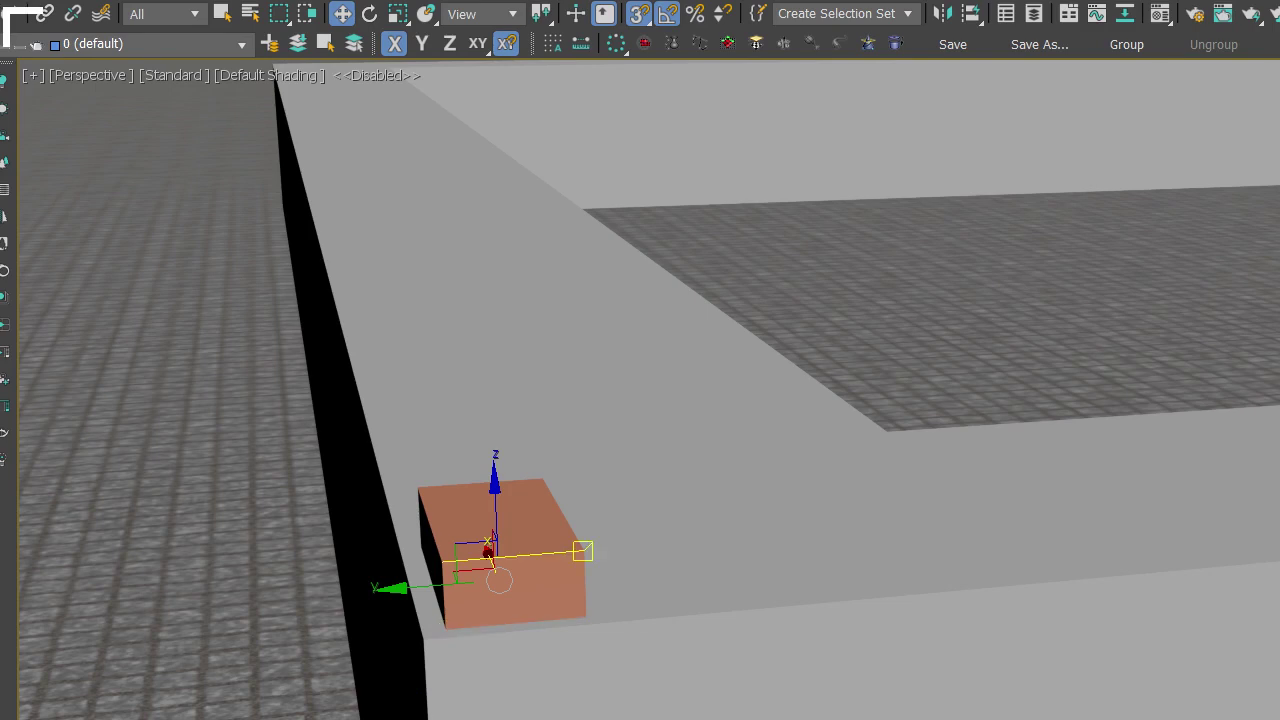
pyautogui.scroll(-2, 586, 611)
pyautogui.moveTo(586, 611); pyautogui.dragTo(622, 716, button='middle')
pyautogui.scroll(-2, 615, 650)
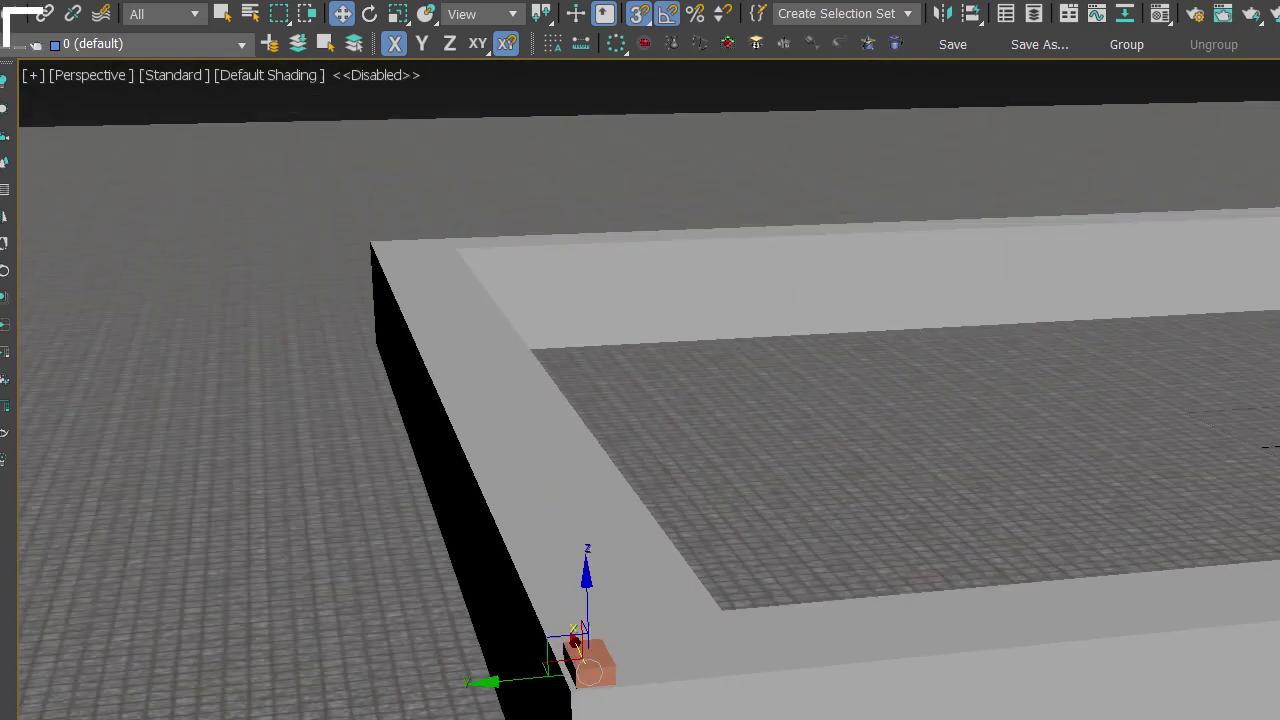
pyautogui.moveTo(612, 652); pyautogui.dragTo(348, 608, button='middle')
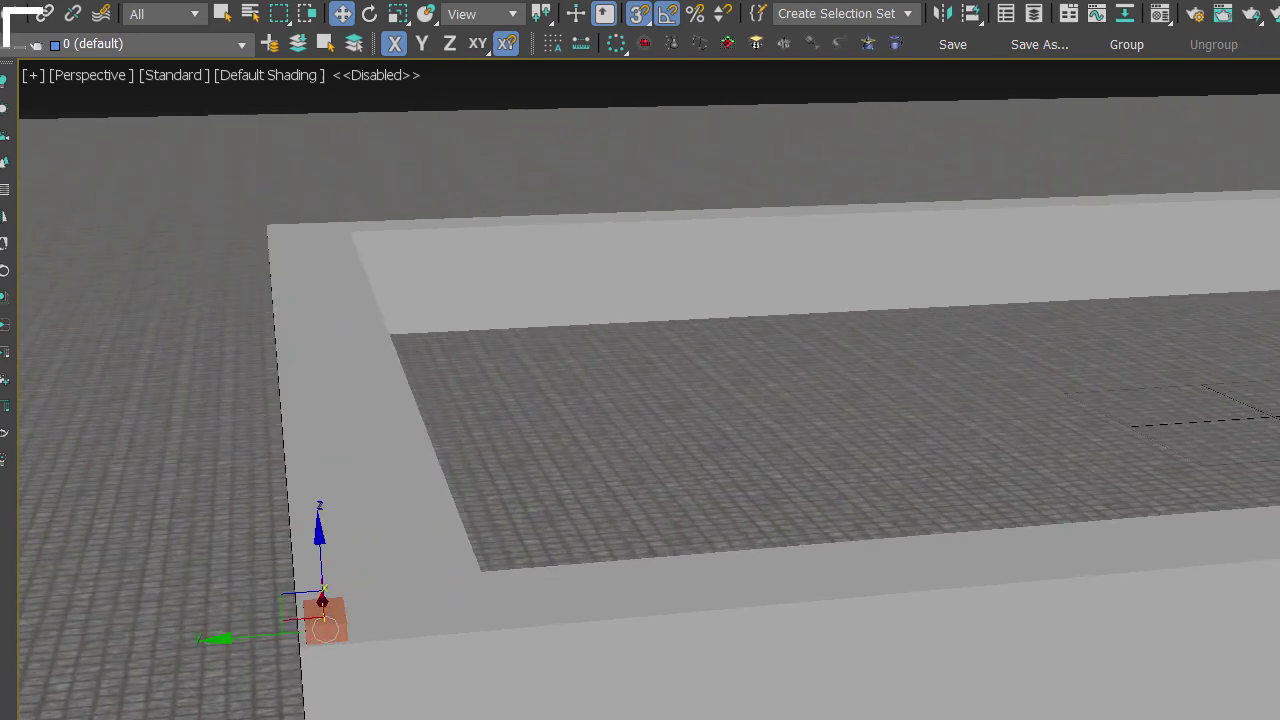
pyautogui.moveTo(510, 519); pyautogui.dragTo(626, 482, button='middle')
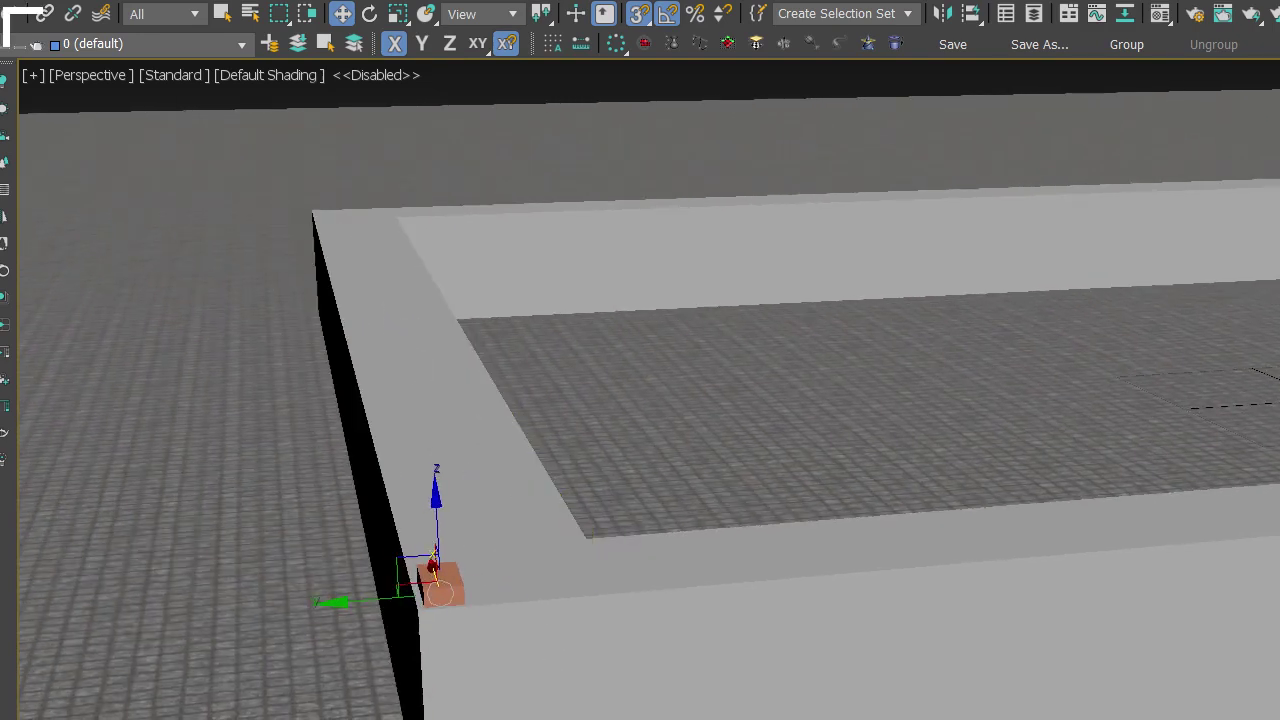
pyautogui.scroll(1, 468, 602)
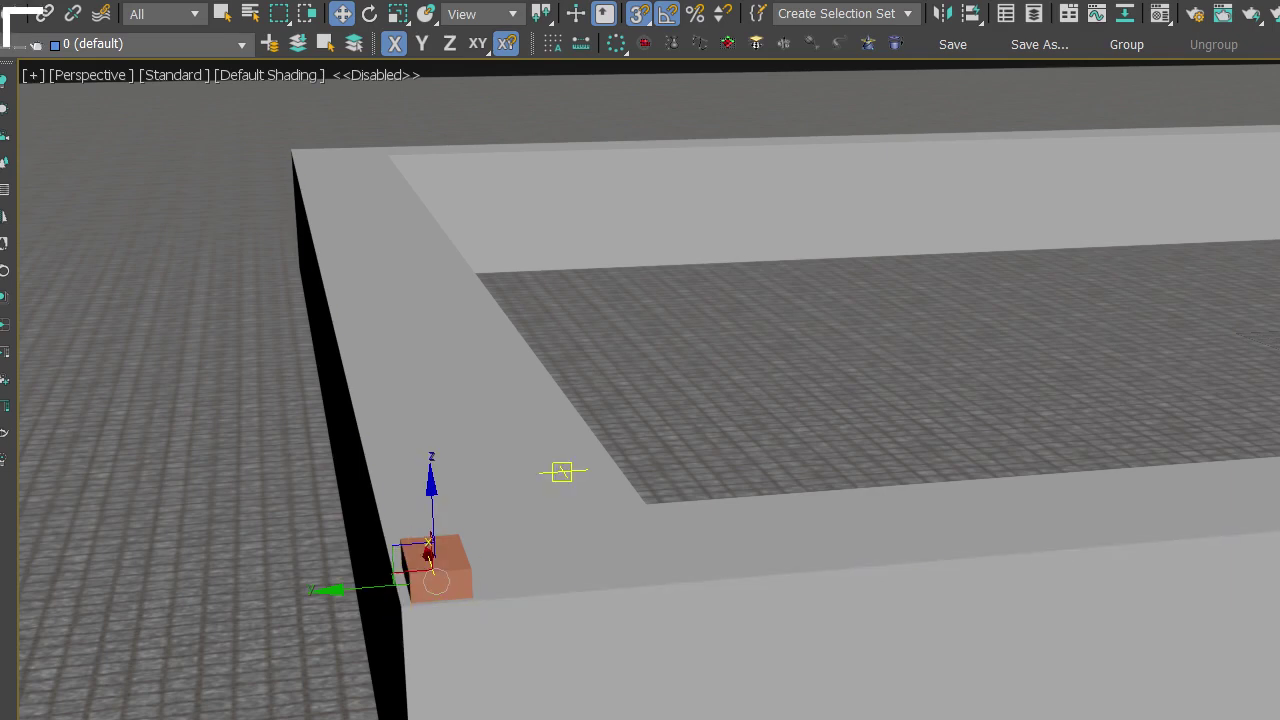
pyautogui.scroll(-2, 455, 503)
pyautogui.scroll(1, 503, 486)
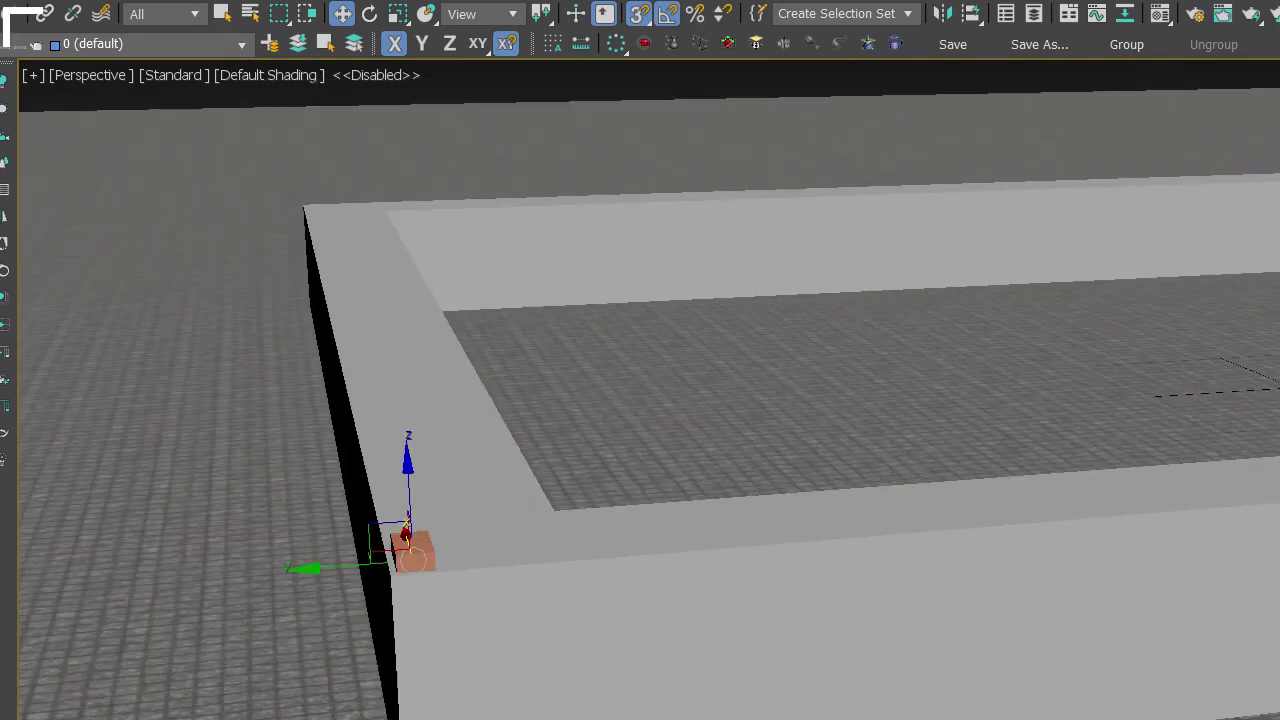
pyautogui.scroll(3, 401, 580)
pyautogui.scroll(-2, 540, 508)
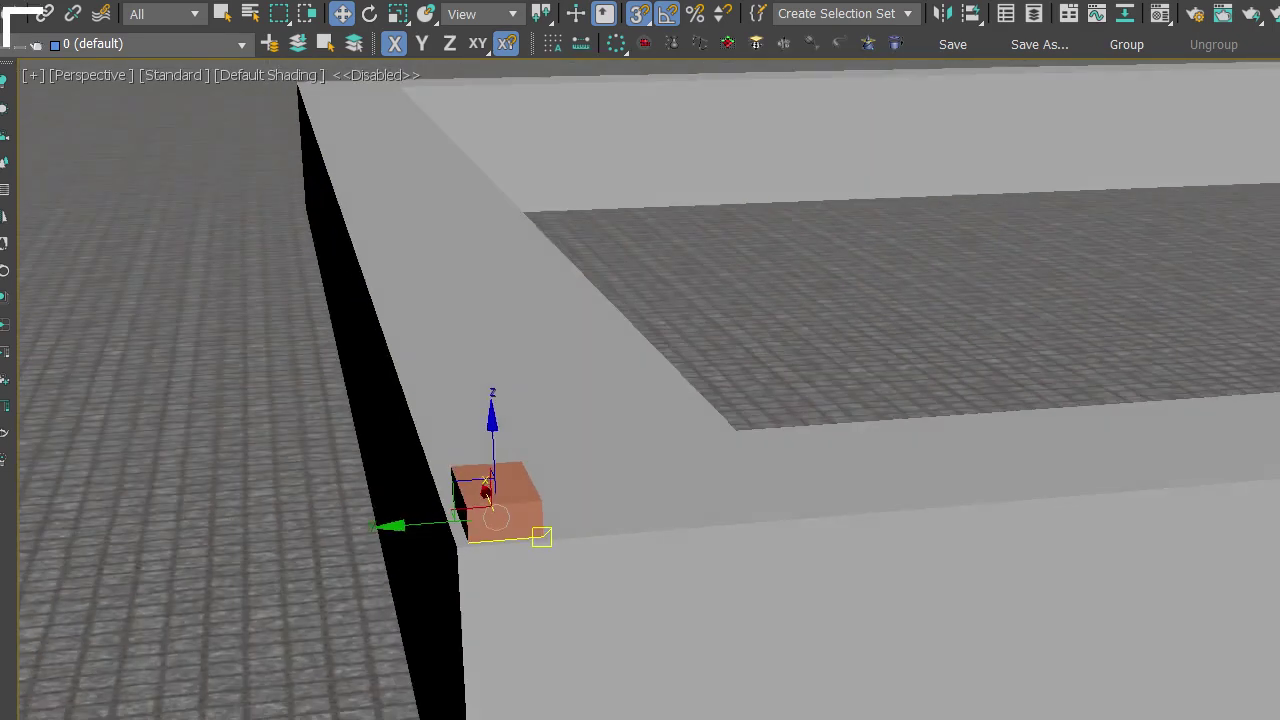
pyautogui.keyDown('alt'); pyautogui.moveTo(543, 505); pyautogui.dragTo(470, 540, button='middle'); pyautogui.keyUp('alt')
pyautogui.scroll(-6, 454, 546)
pyautogui.scroll(1, 766, 690)
pyautogui.scroll(5, 350, 600)
pyautogui.scroll(-5, 430, 612)
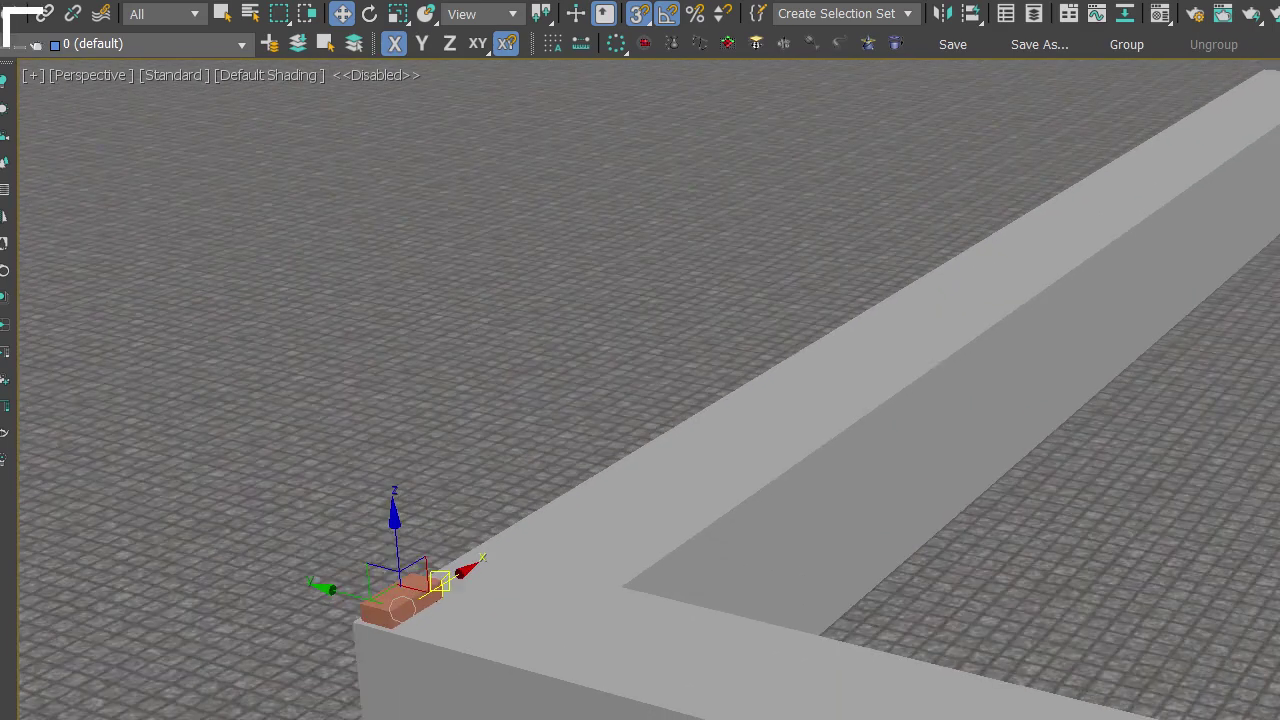
# Step: Show the foundation corner and its brick from the Top view in wireframe display
pyautogui.press('t')
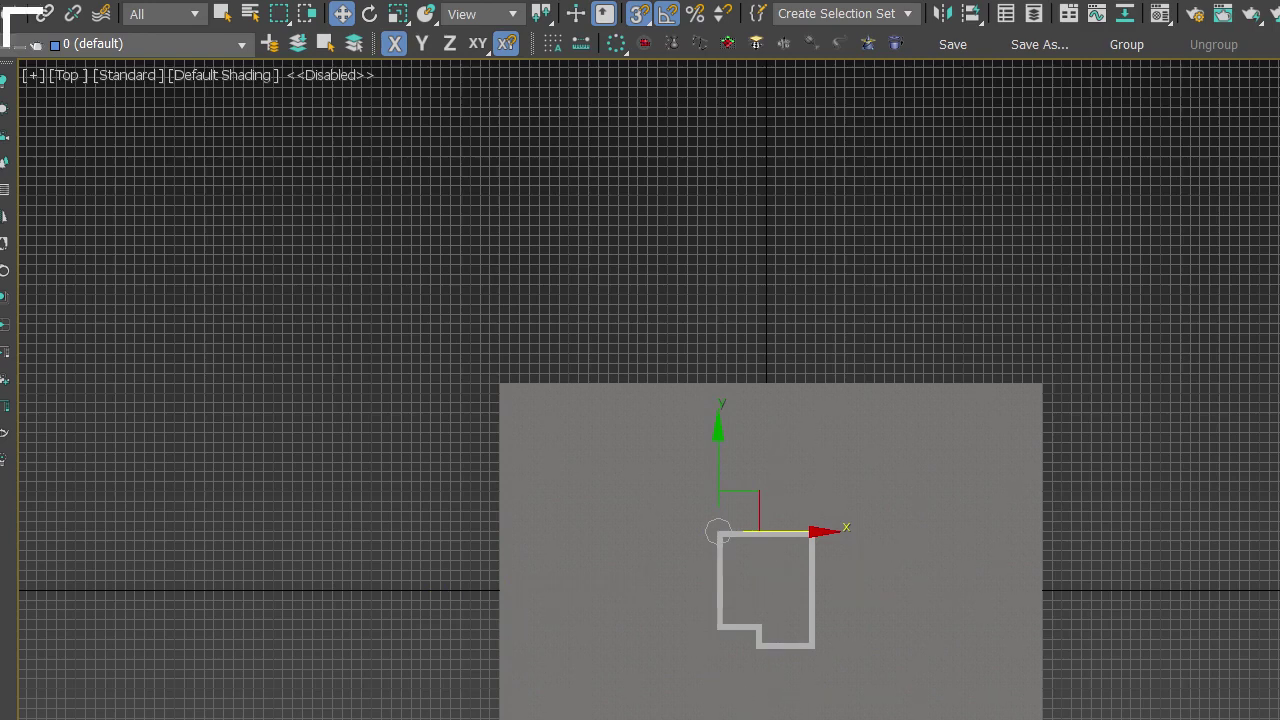
pyautogui.scroll(10, 593, 412)
pyautogui.scroll(3, 598, 392)
pyautogui.scroll(-1, 392, 550)
pyautogui.press('F3')
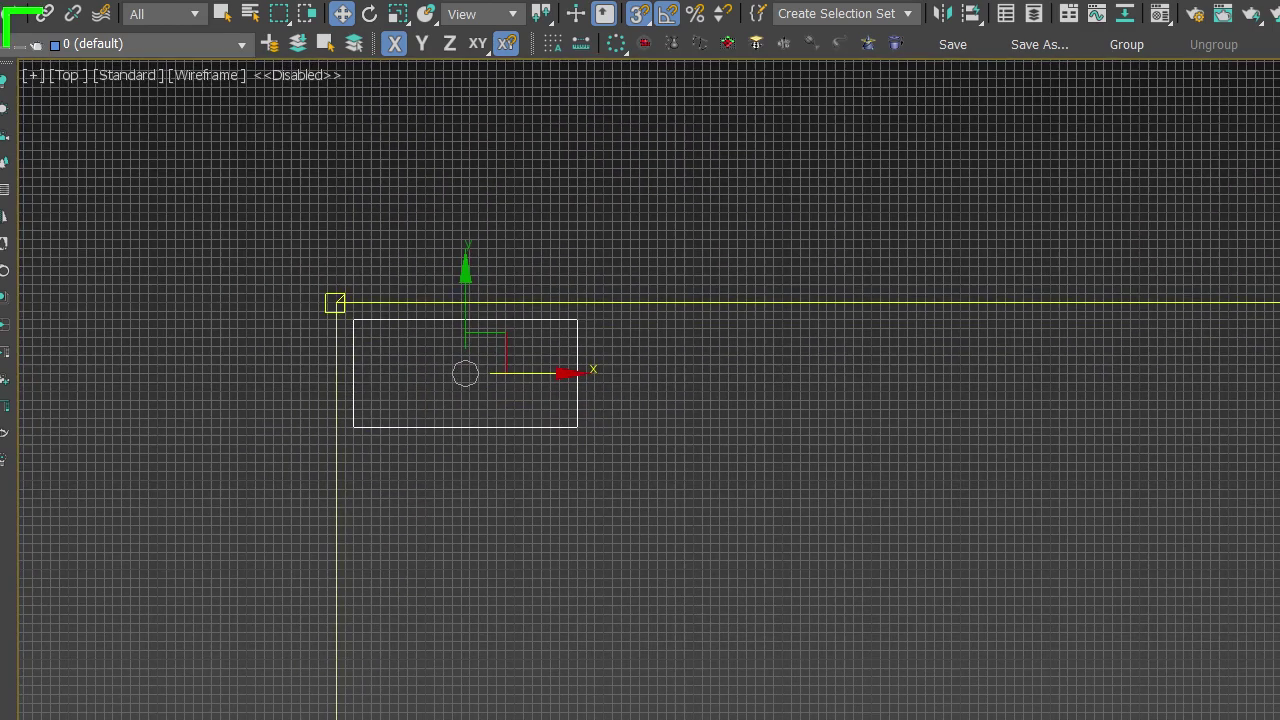
# Step: Examine the brick's inset from the foundation's outer edges and its size relative to the wall's width in plan
pyautogui.scroll(-5, 458, 341)
pyautogui.scroll(3, 729, 418)
pyautogui.scroll(-3, 648, 512)
pyautogui.moveTo(646, 511); pyautogui.dragTo(638, 430, button='middle')
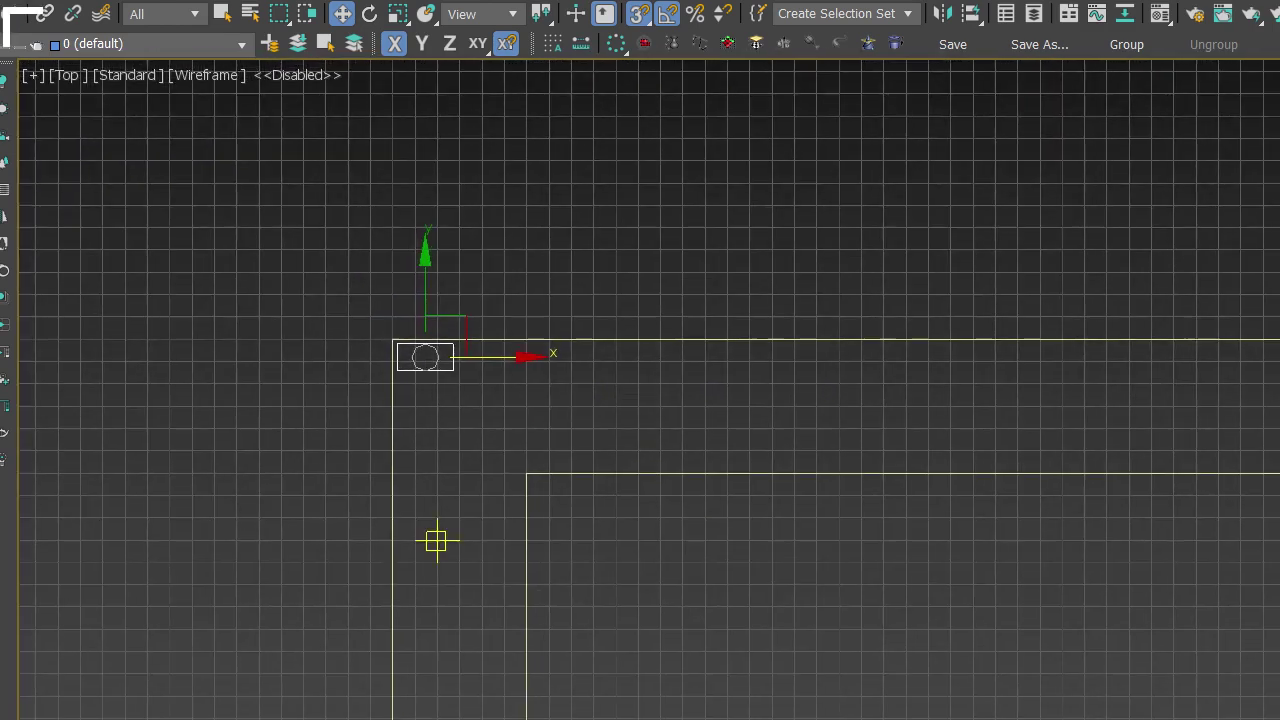
pyautogui.scroll(-5, 440, 345)
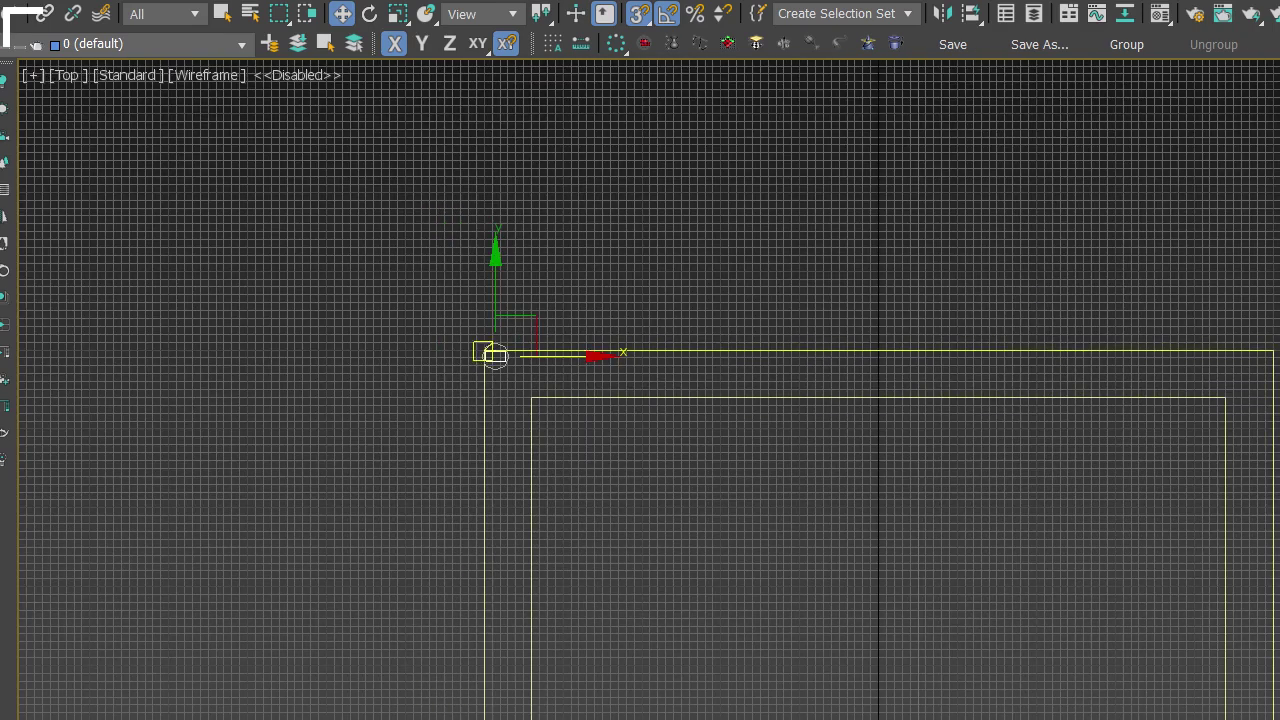
pyautogui.scroll(8, 494, 356)
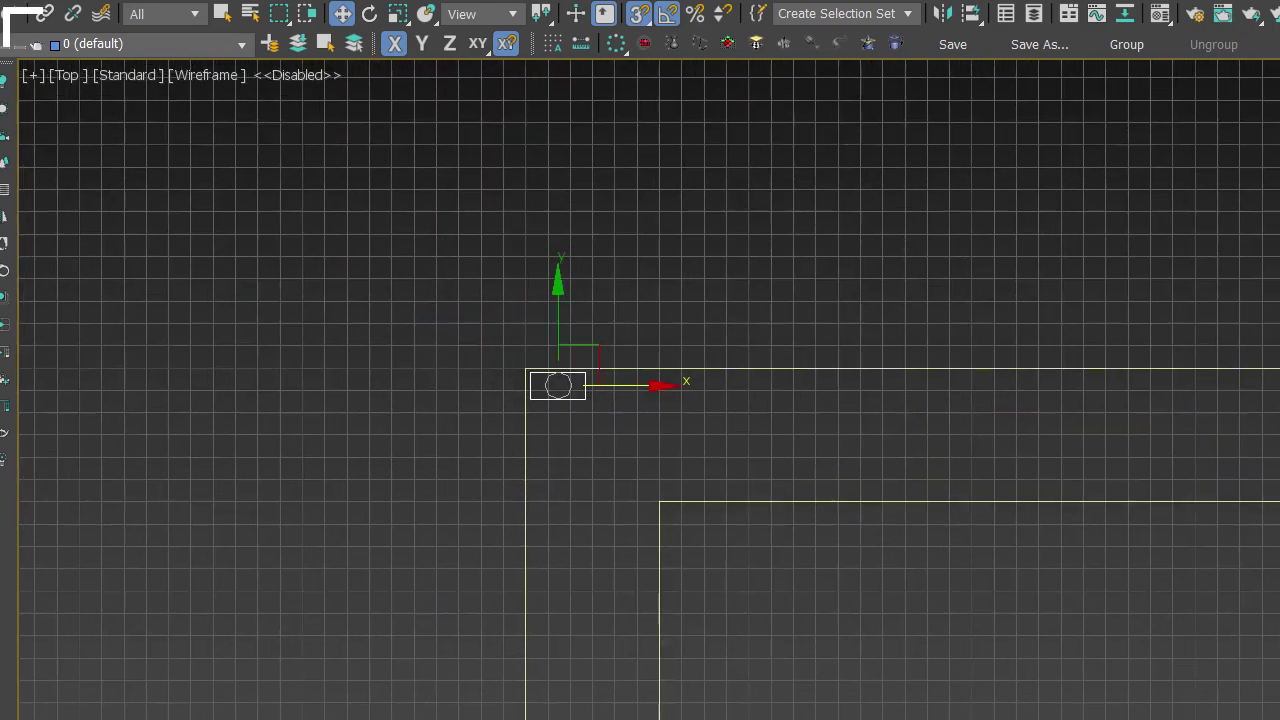
pyautogui.scroll(-4, 614, 399)
pyautogui.scroll(2, 614, 399)
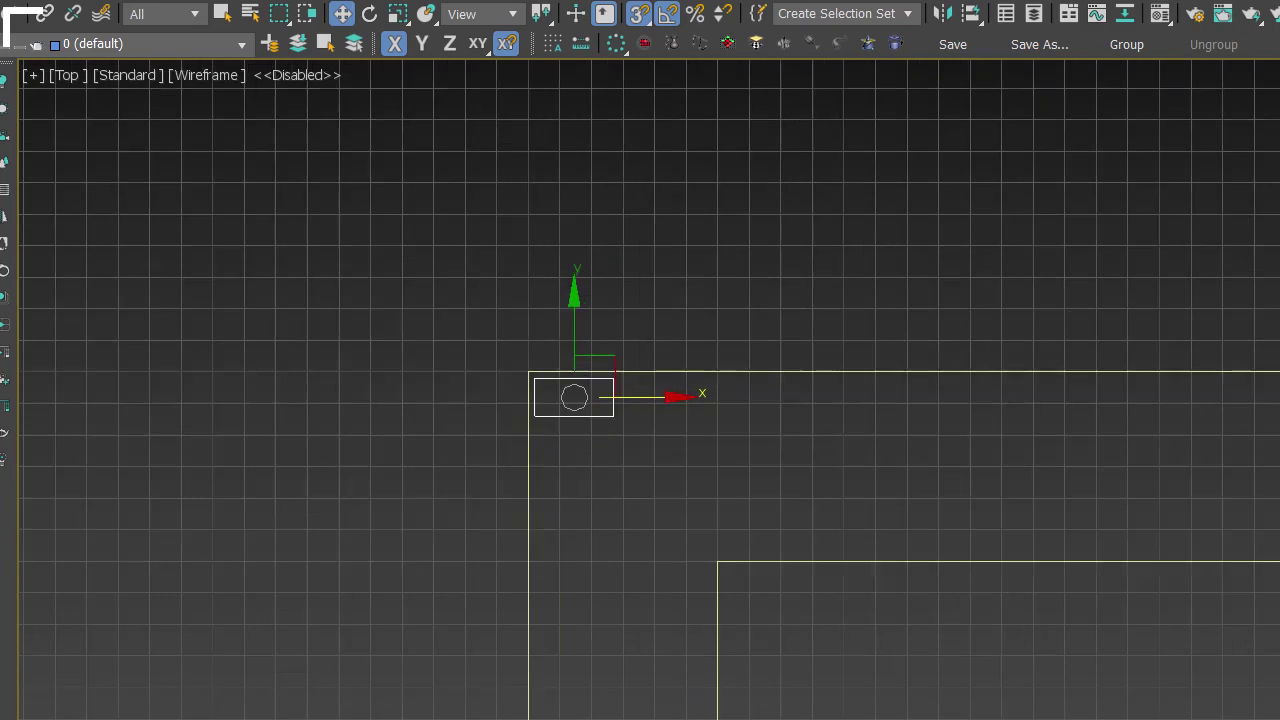
pyautogui.scroll(8, 553, 395)
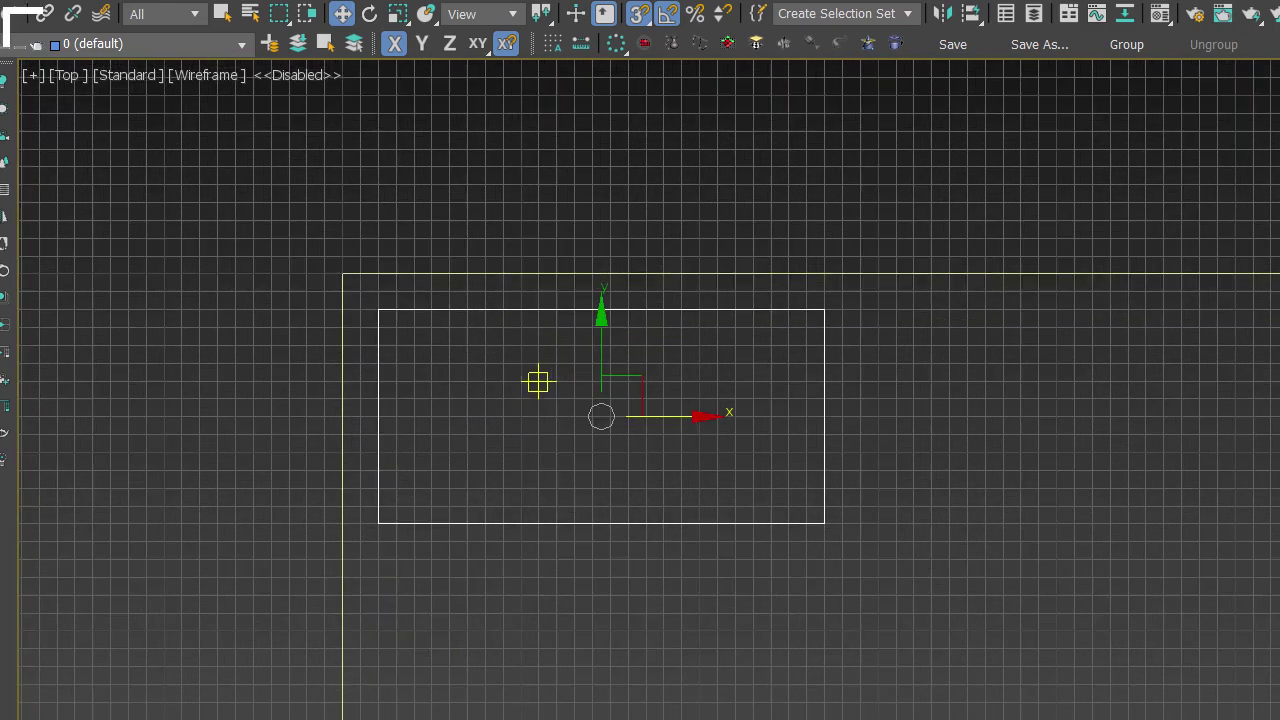
pyautogui.scroll(-2, 553, 395)
pyautogui.moveTo(784, 342)
pyautogui.mouseDown(button='middle')
pyautogui.moveTo(736, 326)
pyautogui.moveTo(727, 338)
pyautogui.mouseUp(button='middle')
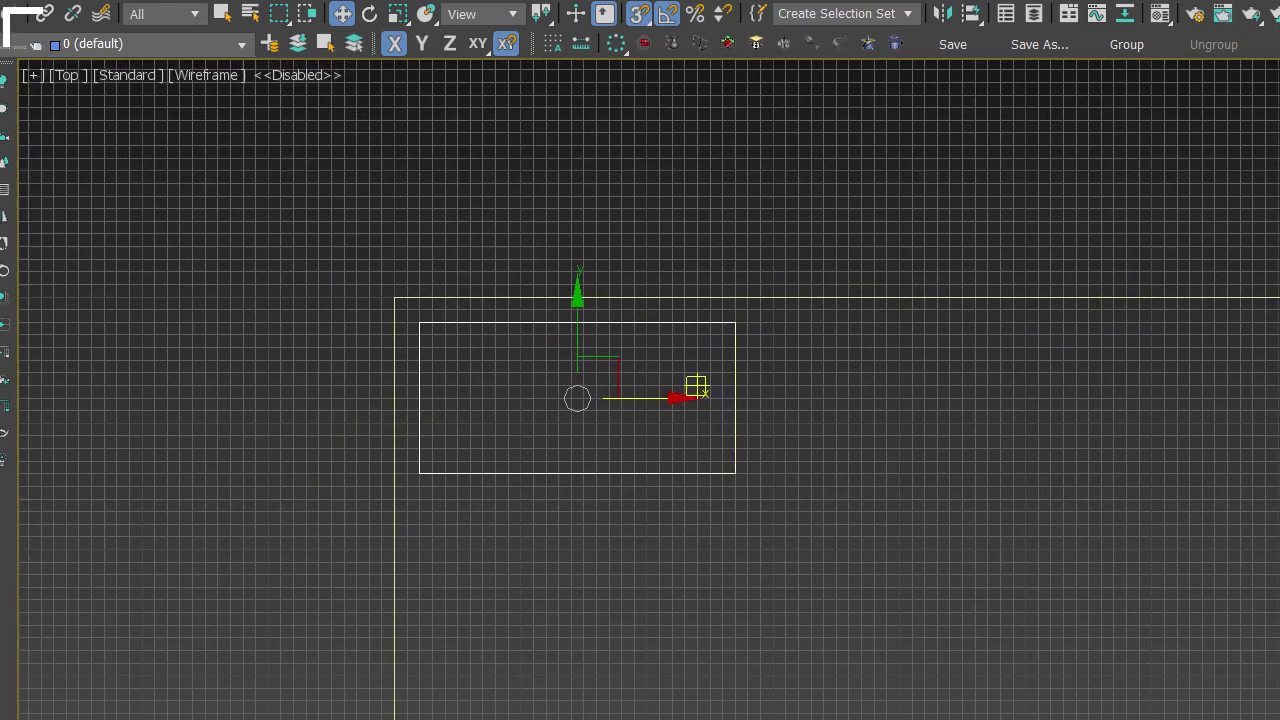
pyautogui.scroll(2, 657, 399)
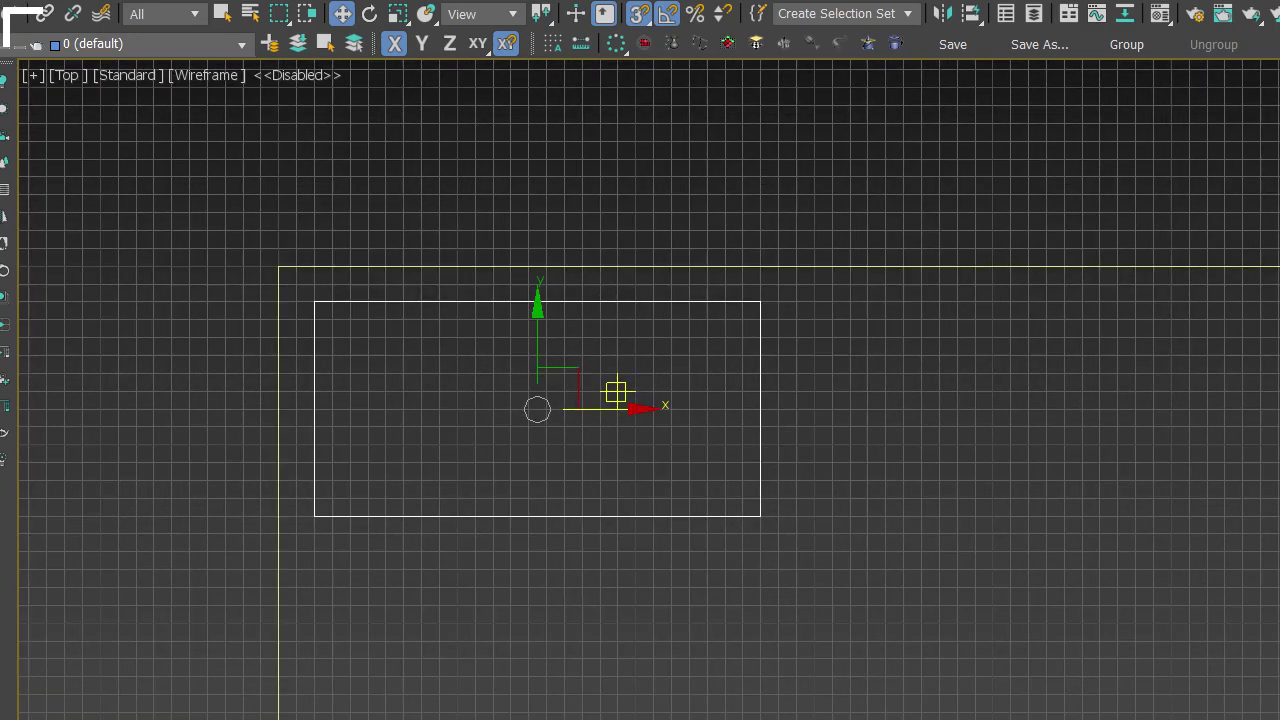
pyautogui.scroll(-2, 616, 392)
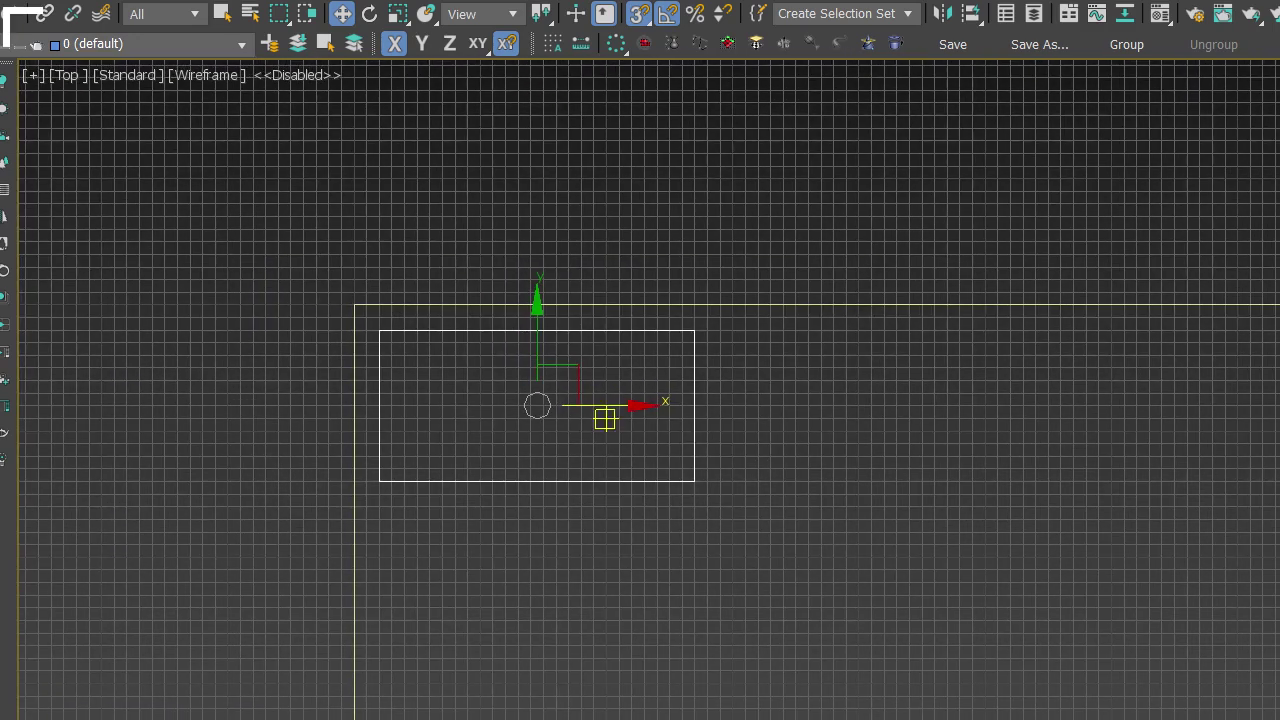
pyautogui.moveTo(820, 532); pyautogui.dragTo(764, 483, button='middle')
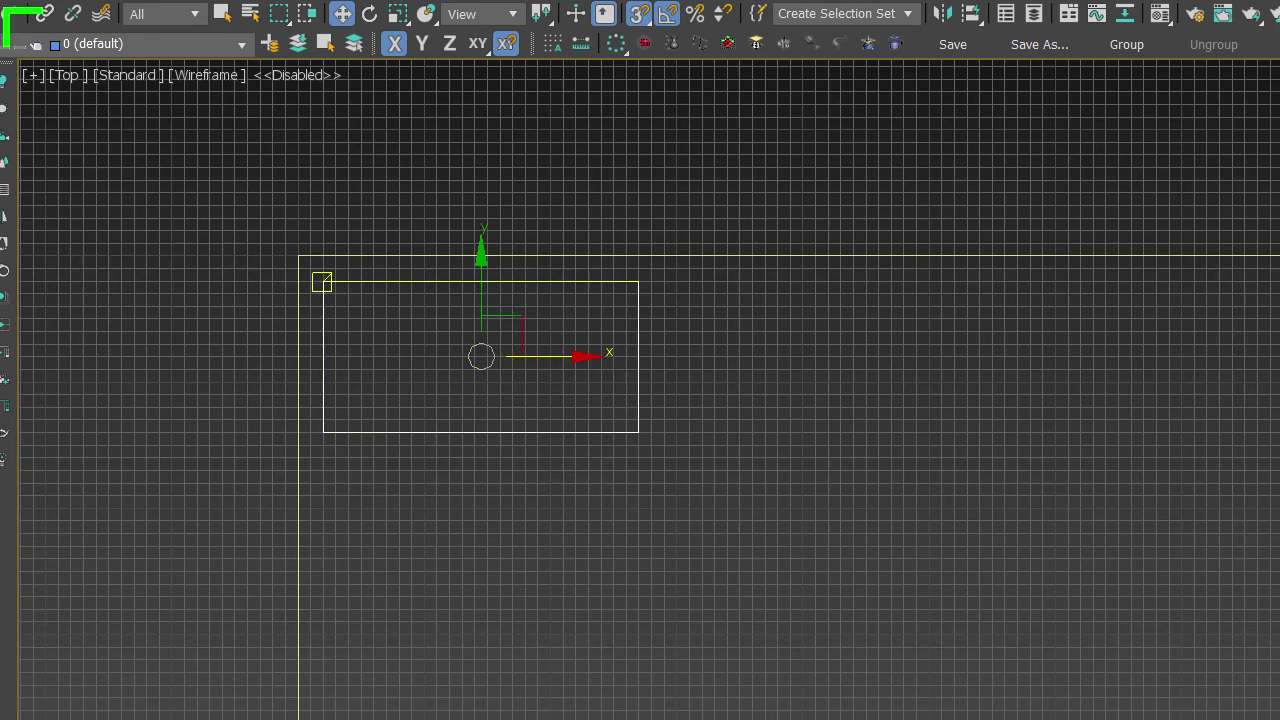
# Step: Clone the corner brick once as a Copy along X and snap the copy flush against the original's end
pyautogui.moveTo(321, 282)
pyautogui.mouseDown()
pyautogui.moveTo(634, 283)
pyautogui.moveTo(297, 257)
pyautogui.moveTo(637, 217)
pyautogui.moveTo(650, 193)
pyautogui.mouseUp()
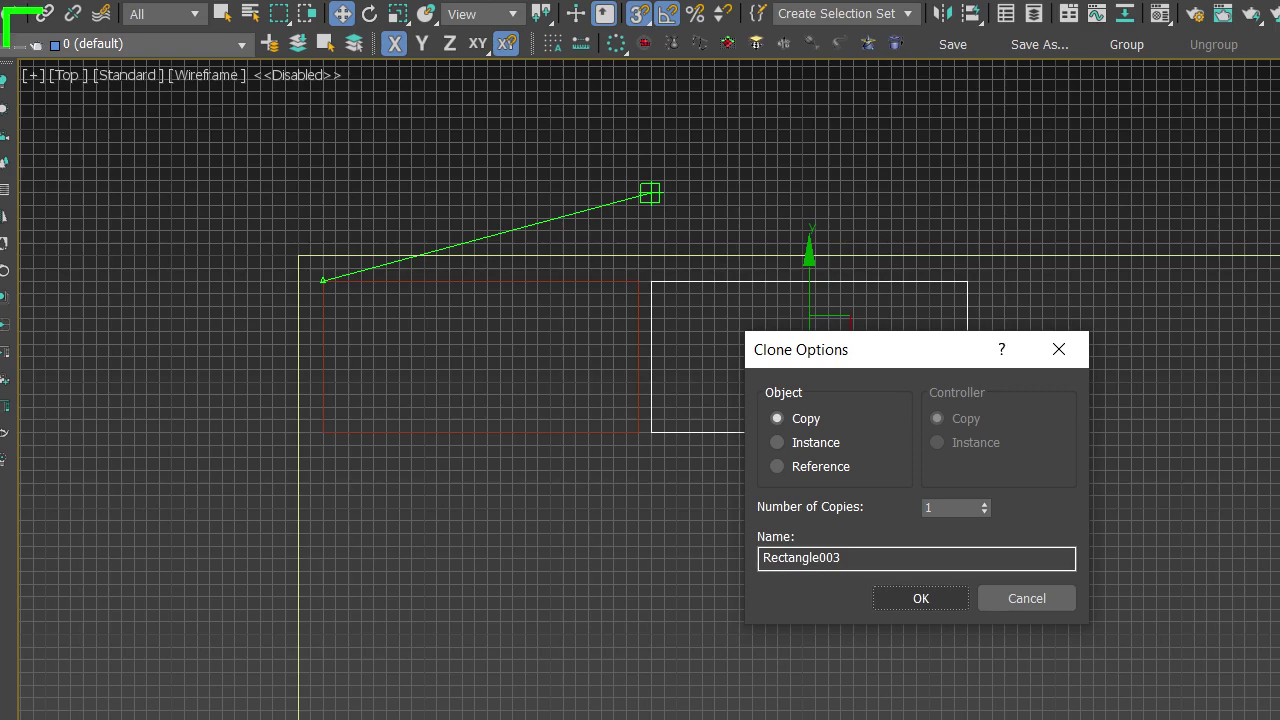
pyautogui.click(921, 598)
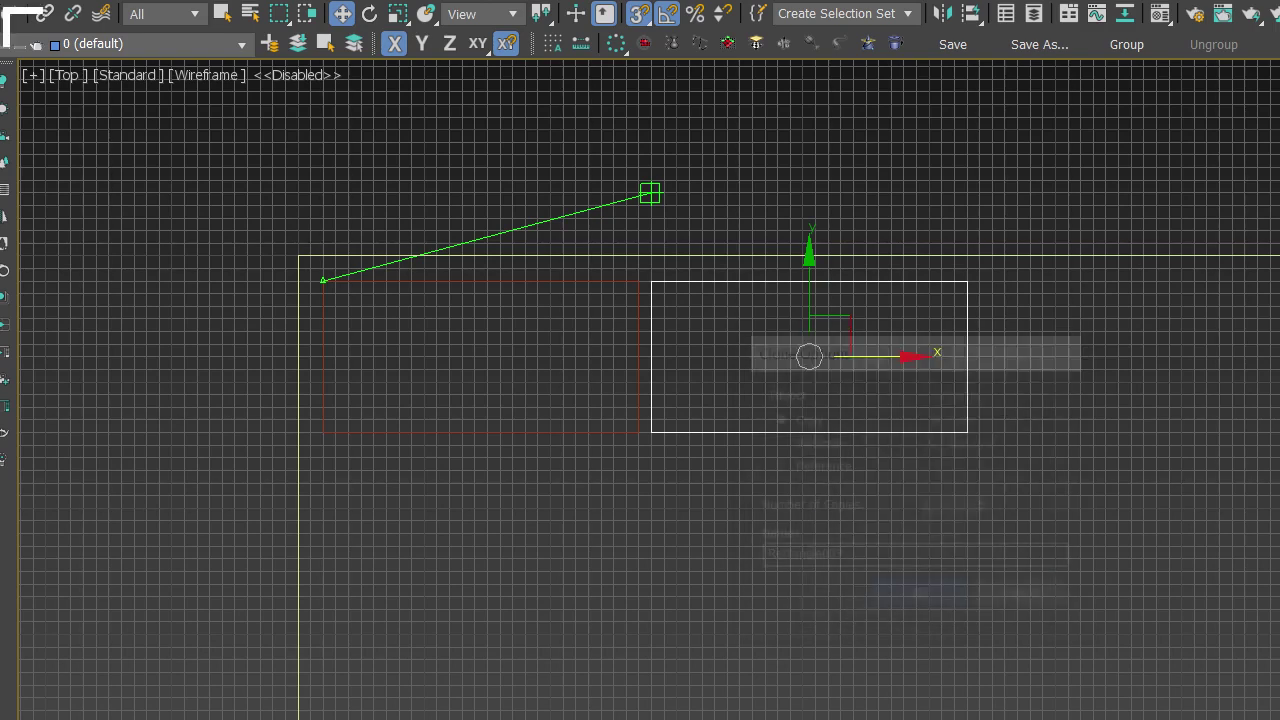
pyautogui.scroll(5, 651, 281)
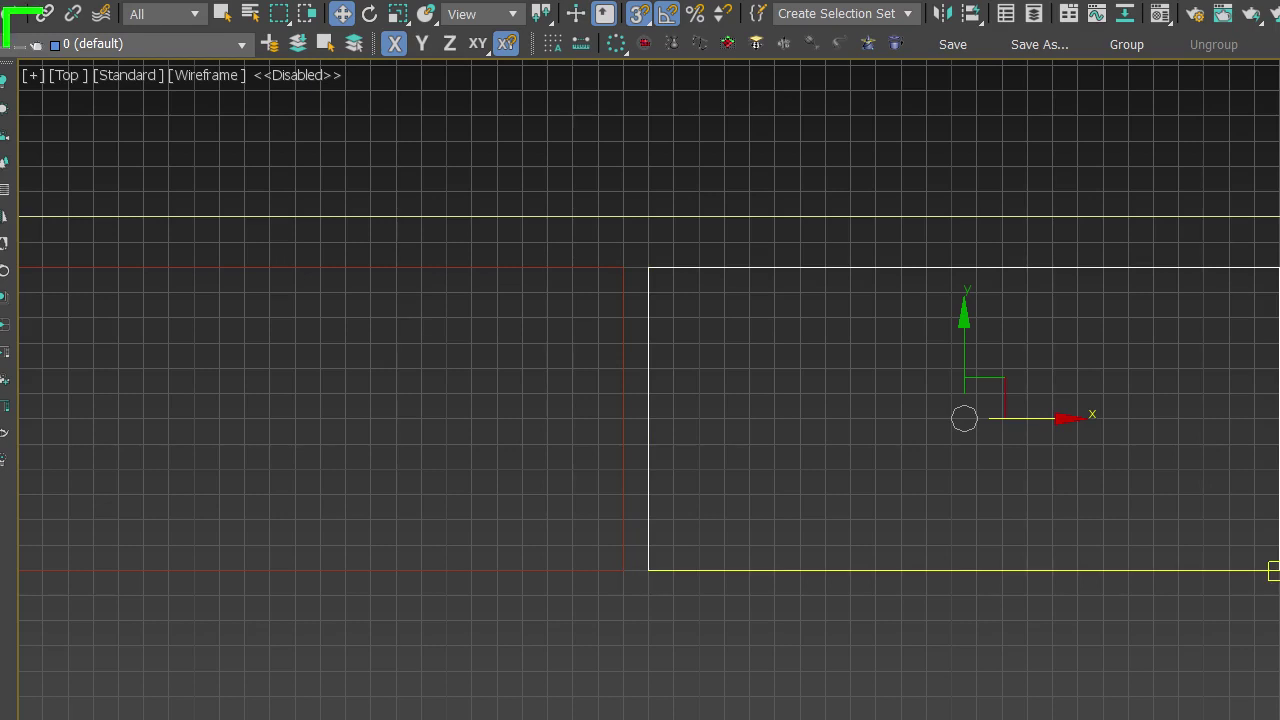
pyautogui.scroll(-2, 640, 437)
pyautogui.moveTo(640, 437); pyautogui.dragTo(736, 425, button='middle')
pyautogui.scroll(1, 730, 385)
pyautogui.scroll(1, 757, 366)
pyautogui.moveTo(748, 272); pyautogui.dragTo(711, 286)
# Step: Offset the copied brick along X to leave a narrow mortar joint between it and the corner brick
pyautogui.scroll(-2, 810, 395)
pyautogui.moveTo(810, 476)
pyautogui.mouseDown(button='middle')
pyautogui.moveTo(783, 419)
pyautogui.moveTo(748, 394)
pyautogui.mouseUp(button='middle')
pyautogui.moveTo(694, 465); pyautogui.dragTo(655, 405, button='middle')
pyautogui.moveTo(834, 708); pyautogui.dragTo(821, 687, button='middle')
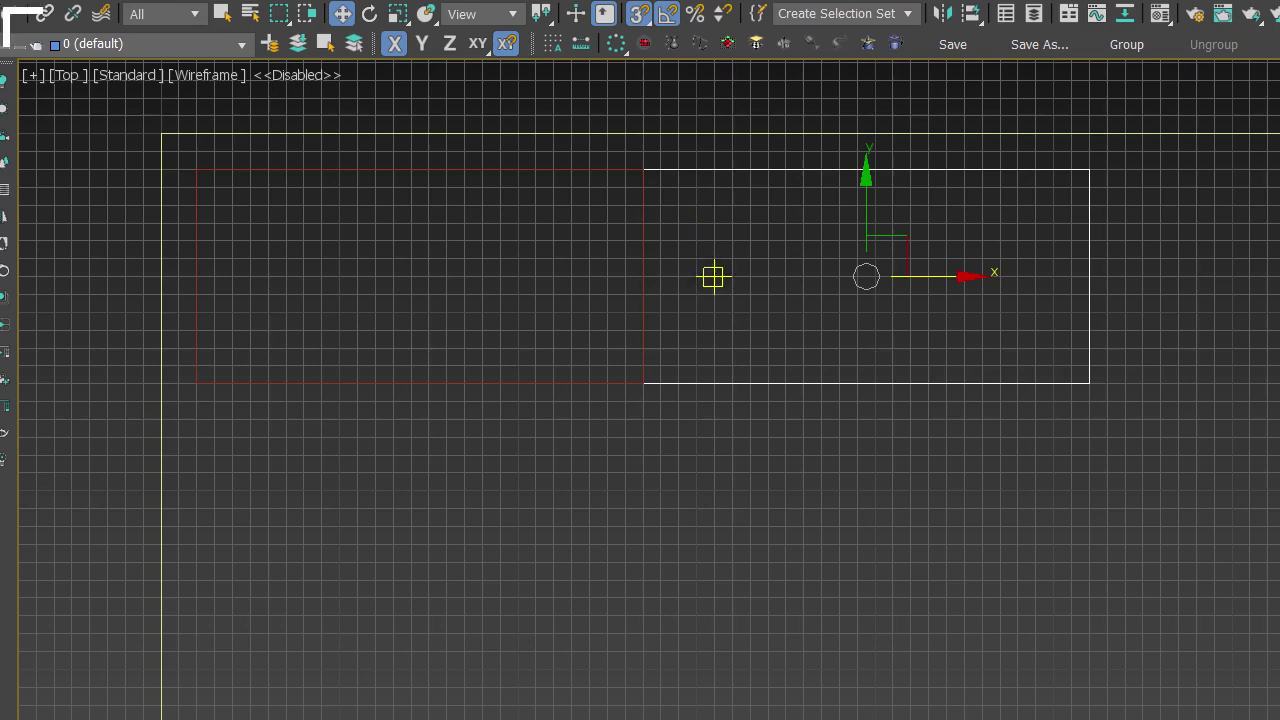
pyautogui.scroll(2, 643, 180)
pyautogui.scroll(1, 622, 388)
pyautogui.scroll(-1, 653, 447)
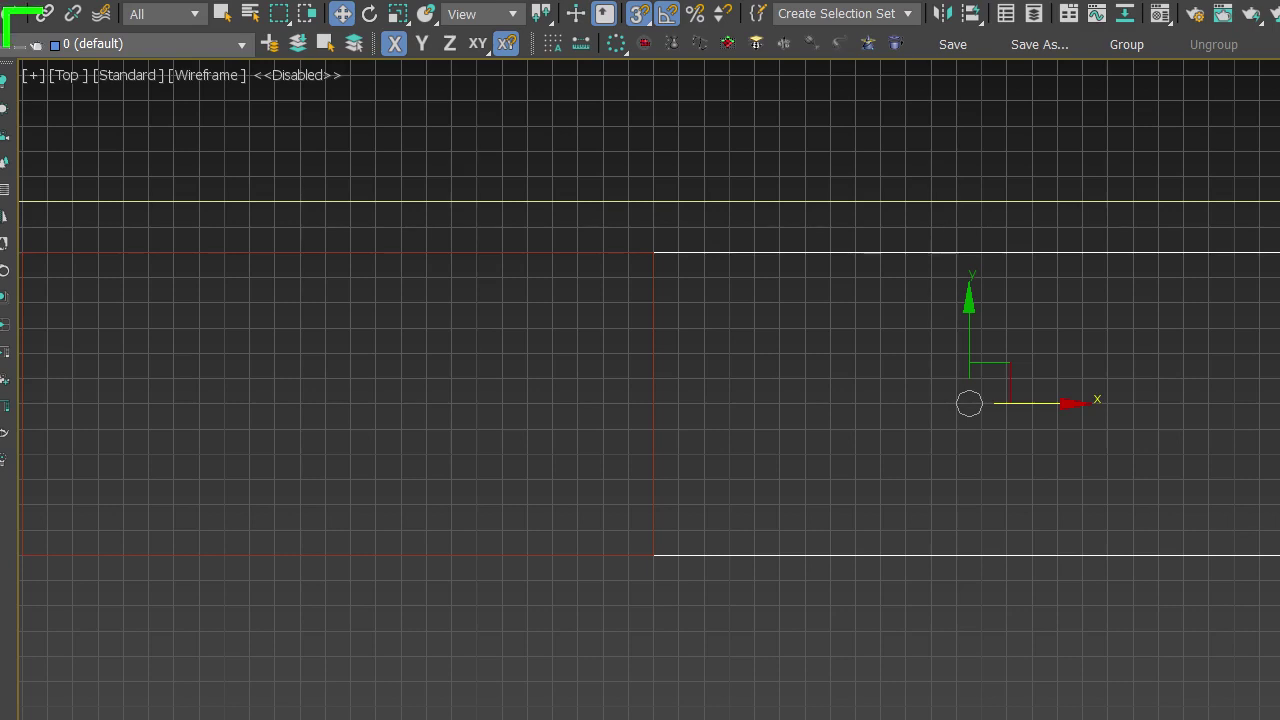
pyautogui.press('Return')
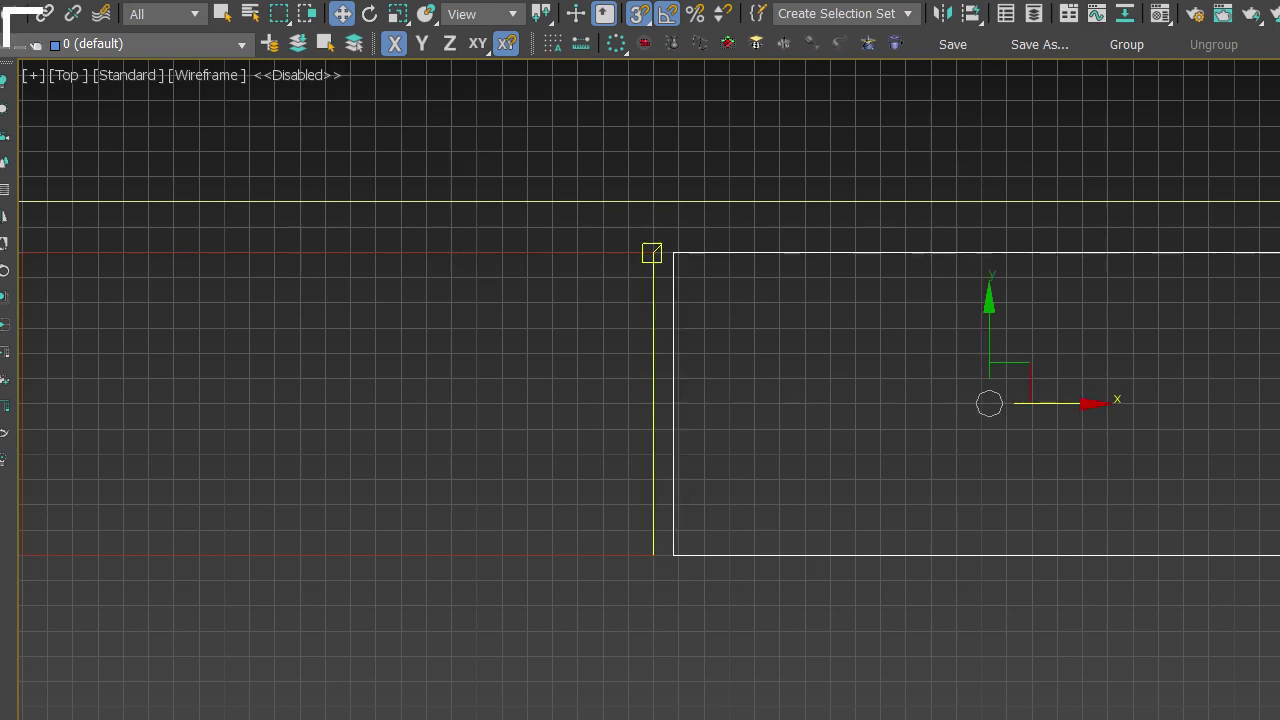
# Step: Check the joint between the two bricks and their alignment along the foundation's outer edge
pyautogui.scroll(3, 652, 252)
pyautogui.moveTo(938, 466); pyautogui.dragTo(1025, 456, button='middle')
pyautogui.scroll(-3, 890, 452)
pyautogui.moveTo(888, 452); pyautogui.dragTo(820, 440, button='middle')
pyautogui.moveTo(619, 439); pyautogui.dragTo(729, 454, button='middle')
pyautogui.moveTo(502, 456); pyautogui.dragTo(472, 436, button='middle')
pyautogui.moveTo(902, 462); pyautogui.dragTo(849, 449, button='middle')
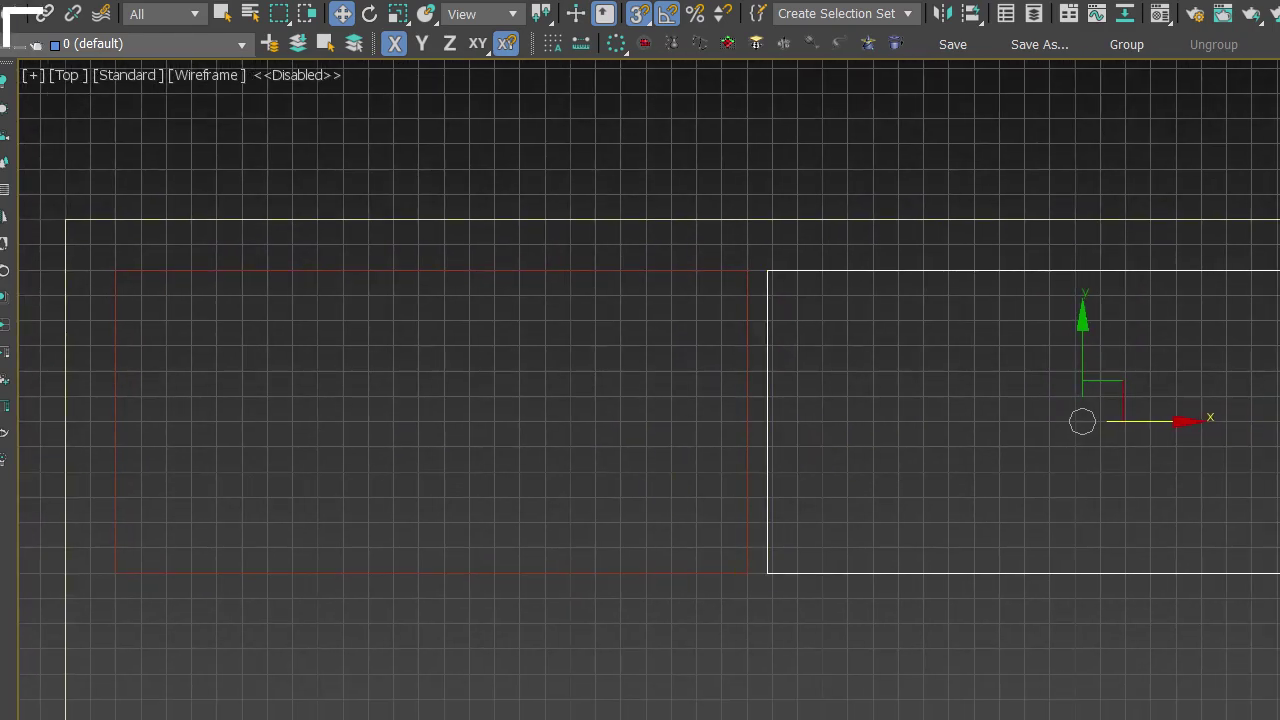
# Step: Clone the corner brick along X with 38 copies of type Copy, using the second brick's matching corner as the spacing
pyautogui.click(114, 271)
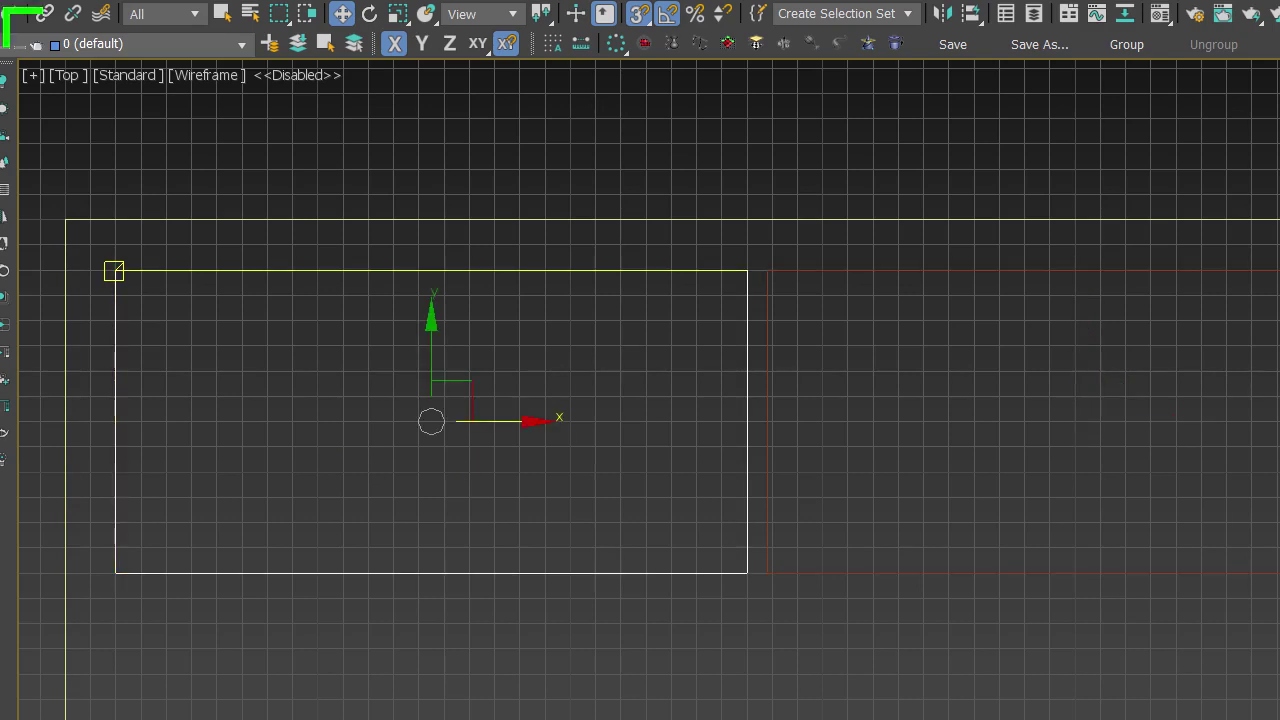
pyautogui.scroll(-2, 113, 271)
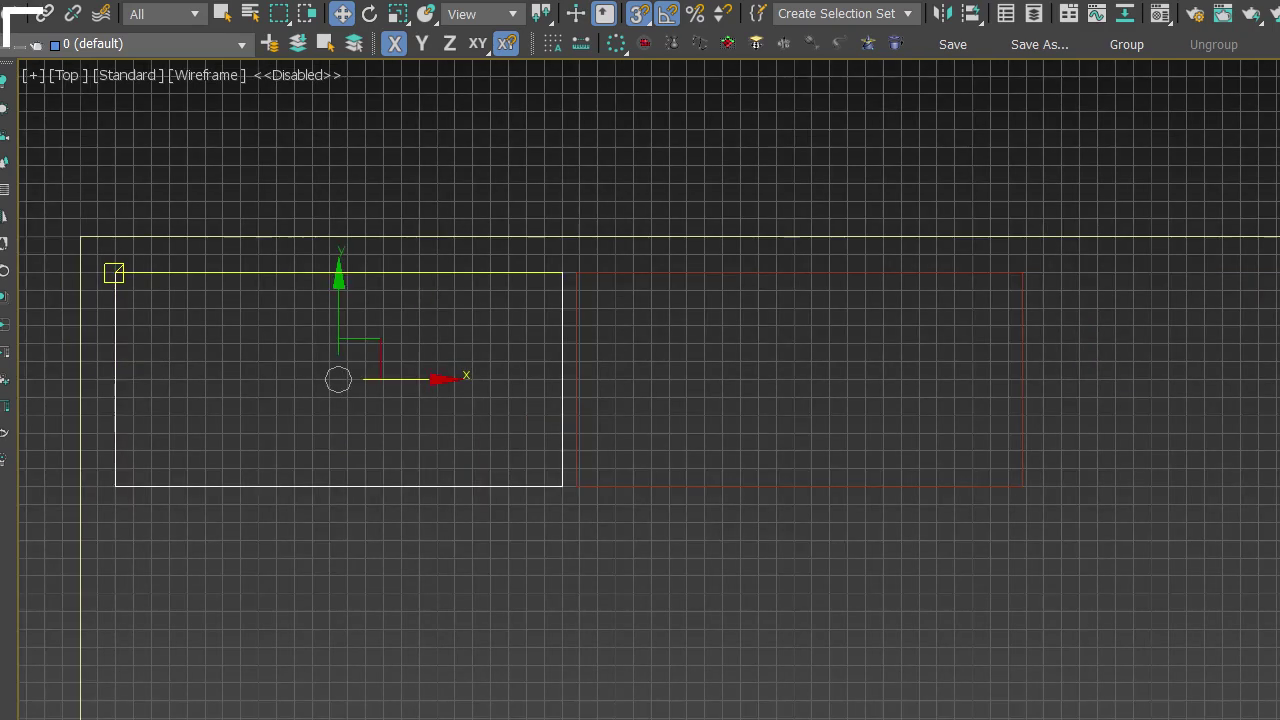
pyautogui.moveTo(113, 271); pyautogui.dragTo(575, 273)
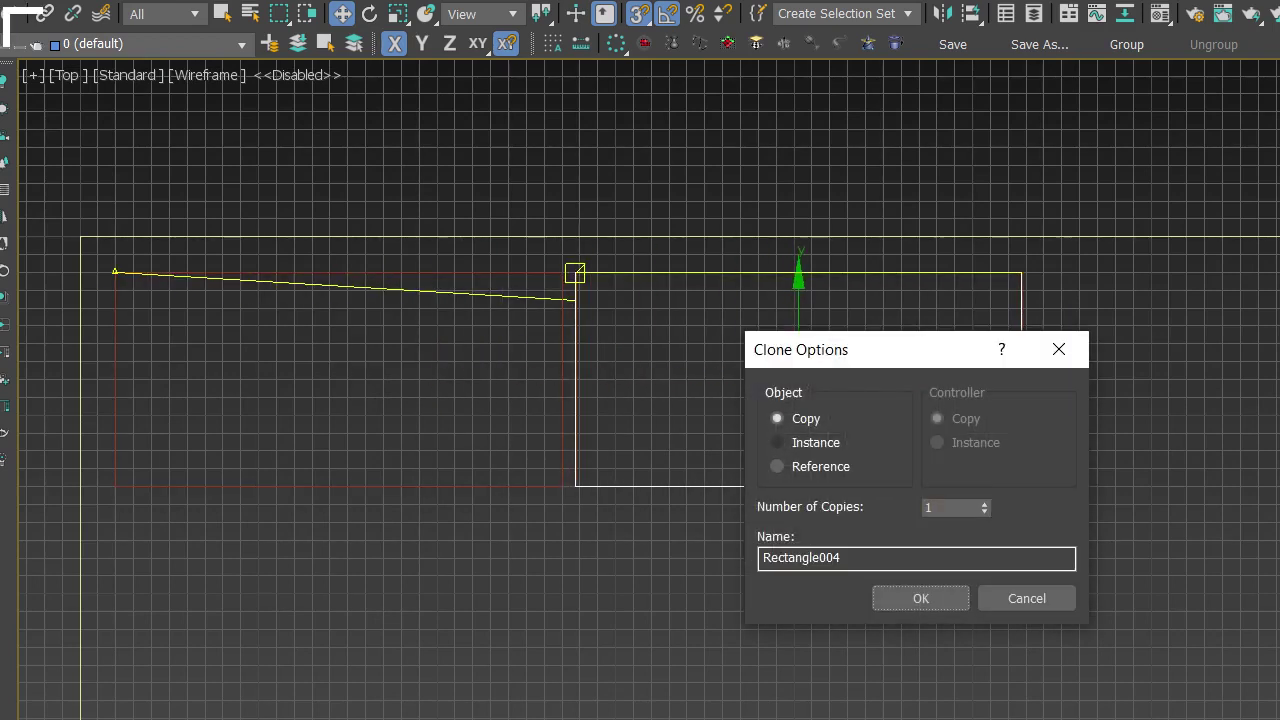
pyautogui.doubleClick(930, 508)
pyautogui.write('38')
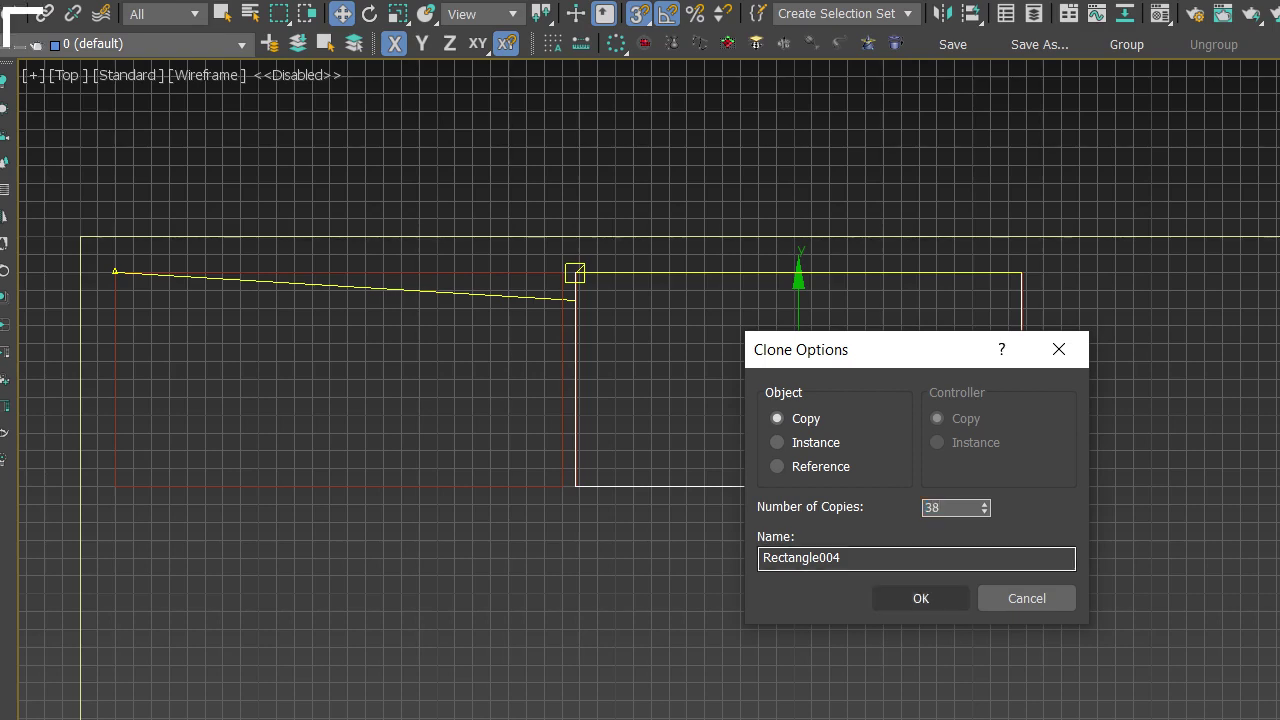
pyautogui.press('Return')
pyautogui.click(934, 540)
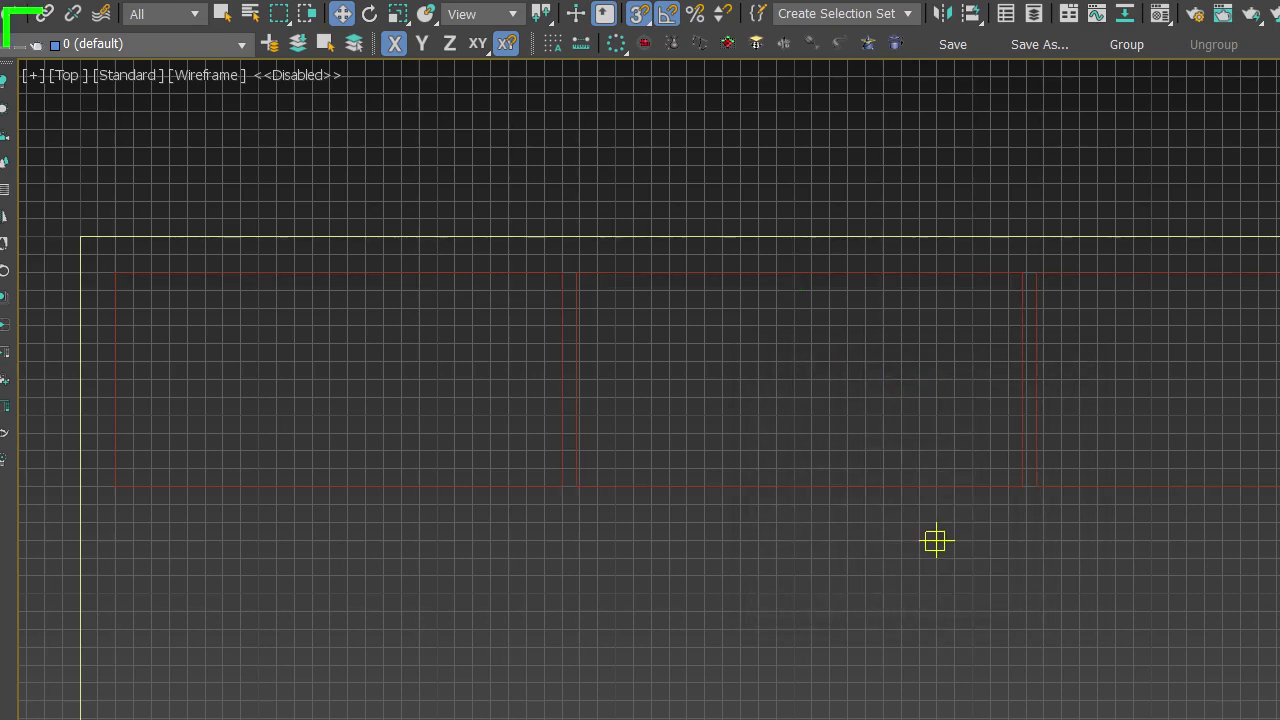
# Step: Inspect the copied row of bricks along the wall and the joint before its last brick
pyautogui.scroll(-6, 934, 540)
pyautogui.scroll(-8, 1003, 527)
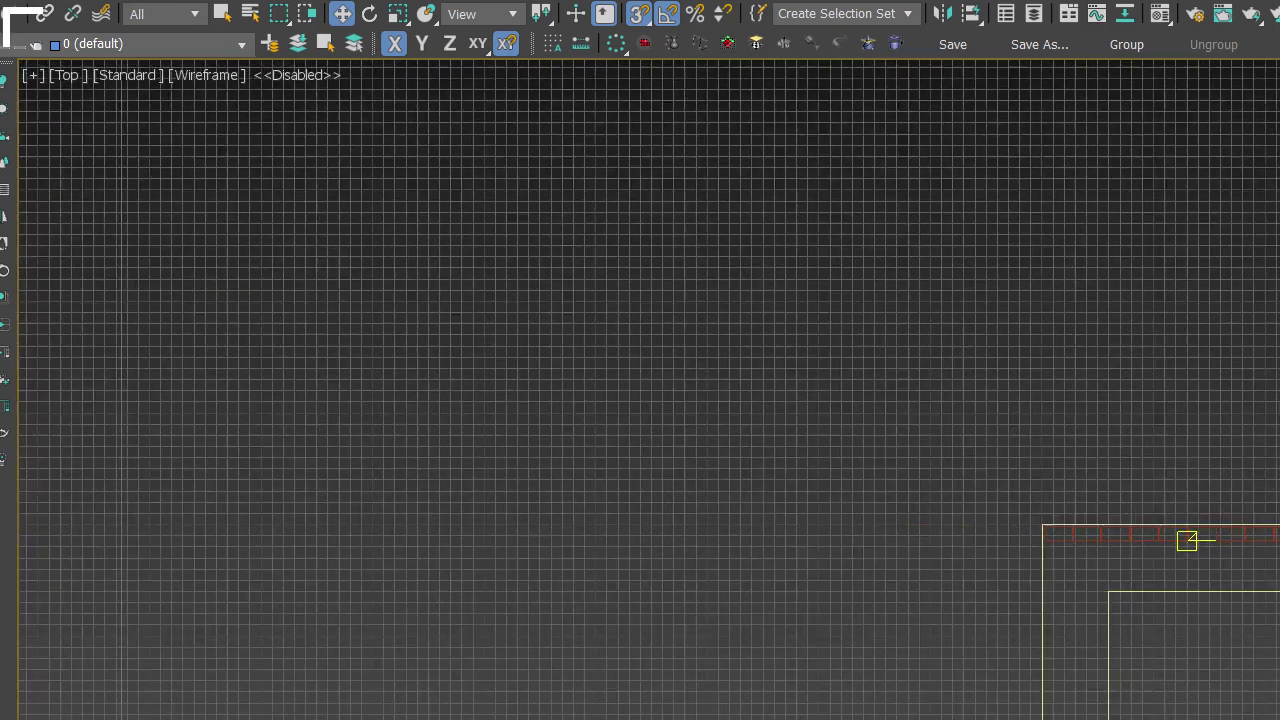
pyautogui.scroll(10, 1245, 438)
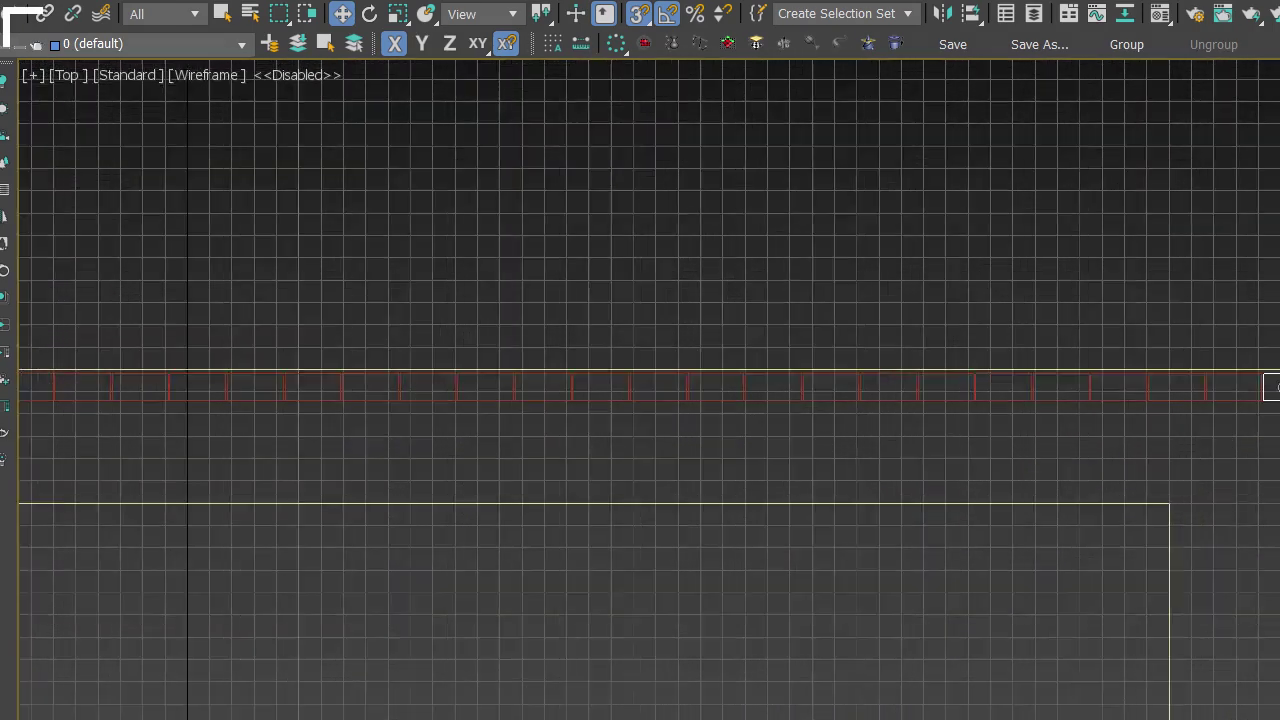
pyautogui.scroll(-8, 1278, 428)
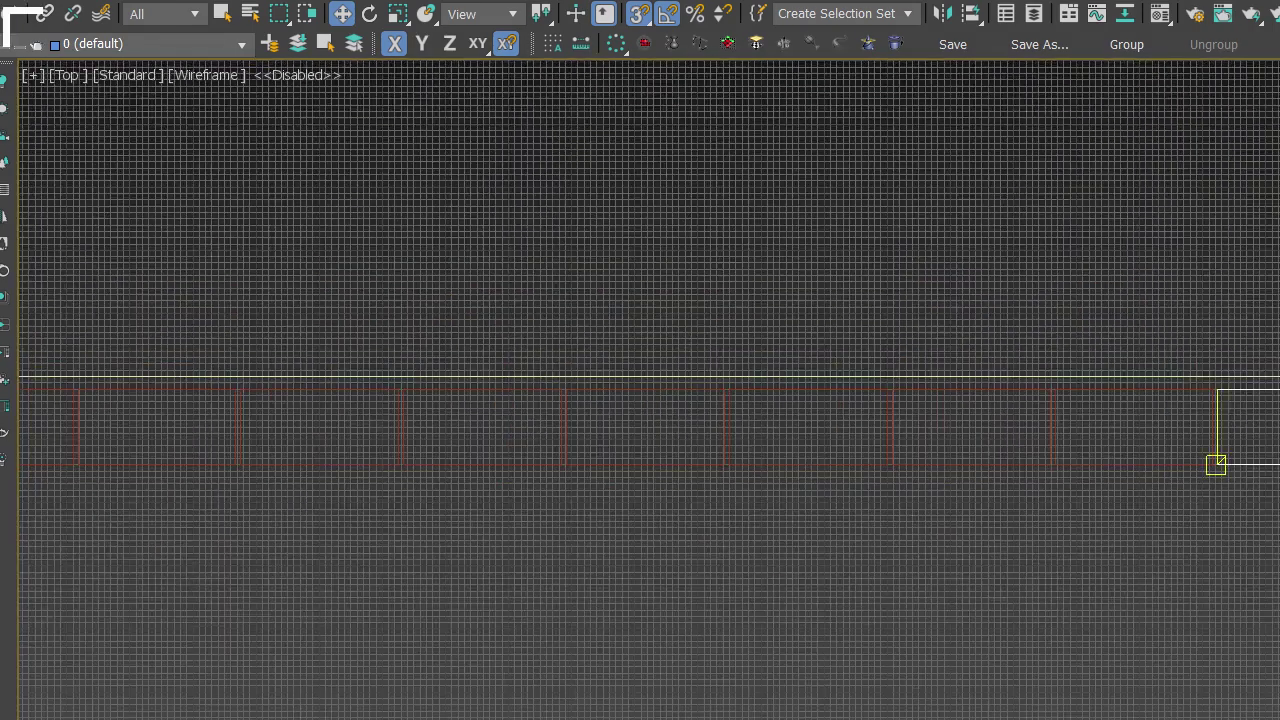
pyautogui.scroll(8, 1262, 432)
pyautogui.moveTo(1086, 319); pyautogui.dragTo(1036, 313, button='middle')
pyautogui.scroll(2, 1044, 345)
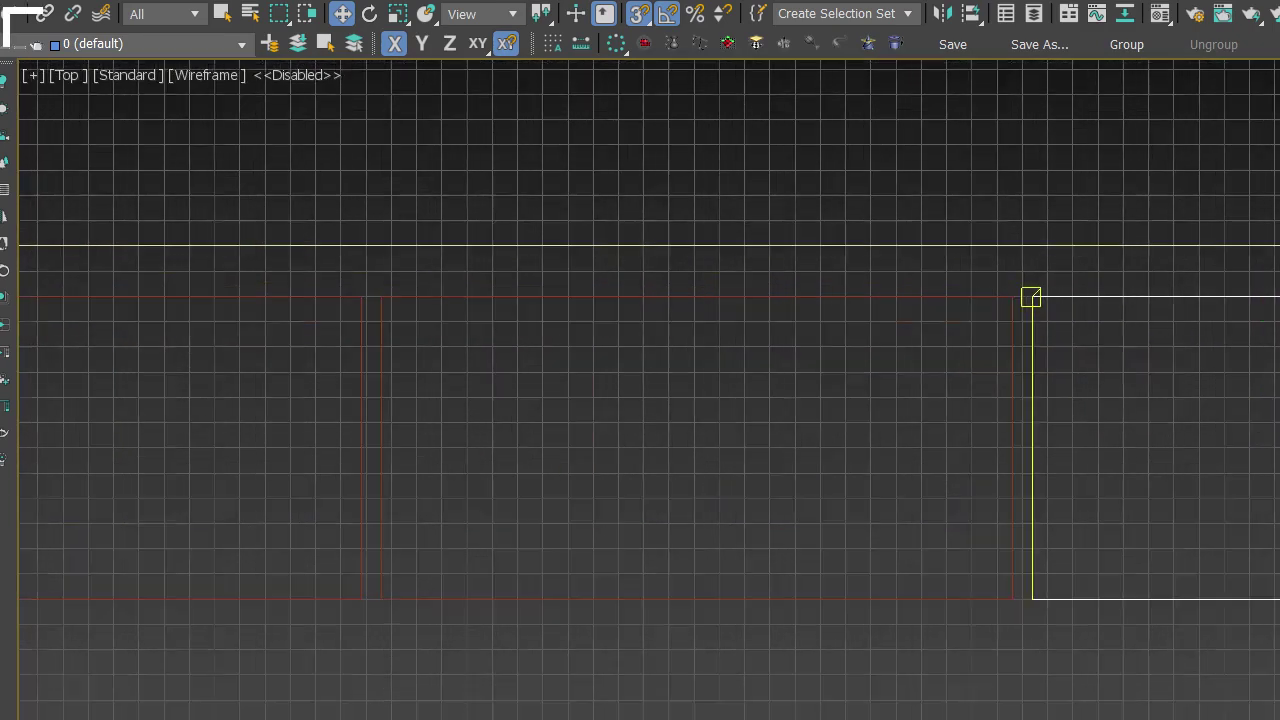
# Step: Examine the joints along the copied row and how its last brick meets the foundation's corner
pyautogui.scroll(-1, 1076, 342)
pyautogui.scroll(-2, 1078, 344)
pyautogui.scroll(4, 1046, 306)
pyautogui.scroll(-2, 1086, 308)
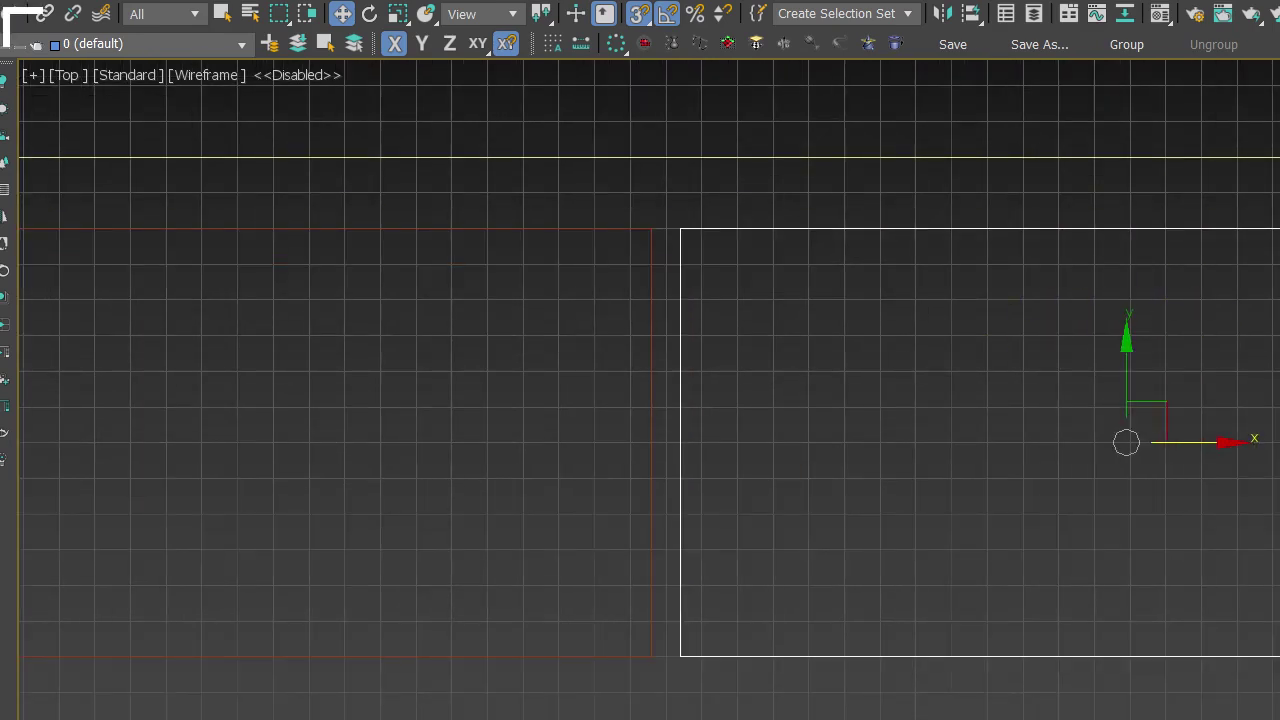
pyautogui.scroll(-1, 700, 272)
pyautogui.moveTo(700, 272); pyautogui.dragTo(757, 275, button='middle')
pyautogui.scroll(-1, 1146, 267)
pyautogui.scroll(-2, 1133, 283)
pyautogui.moveTo(1089, 340); pyautogui.dragTo(1278, 327, button='middle')
pyautogui.scroll(-1, 1157, 320)
pyautogui.scroll(-1, 1278, 327)
pyautogui.scroll(-3, 1278, 323)
pyautogui.scroll(4, 1278, 325)
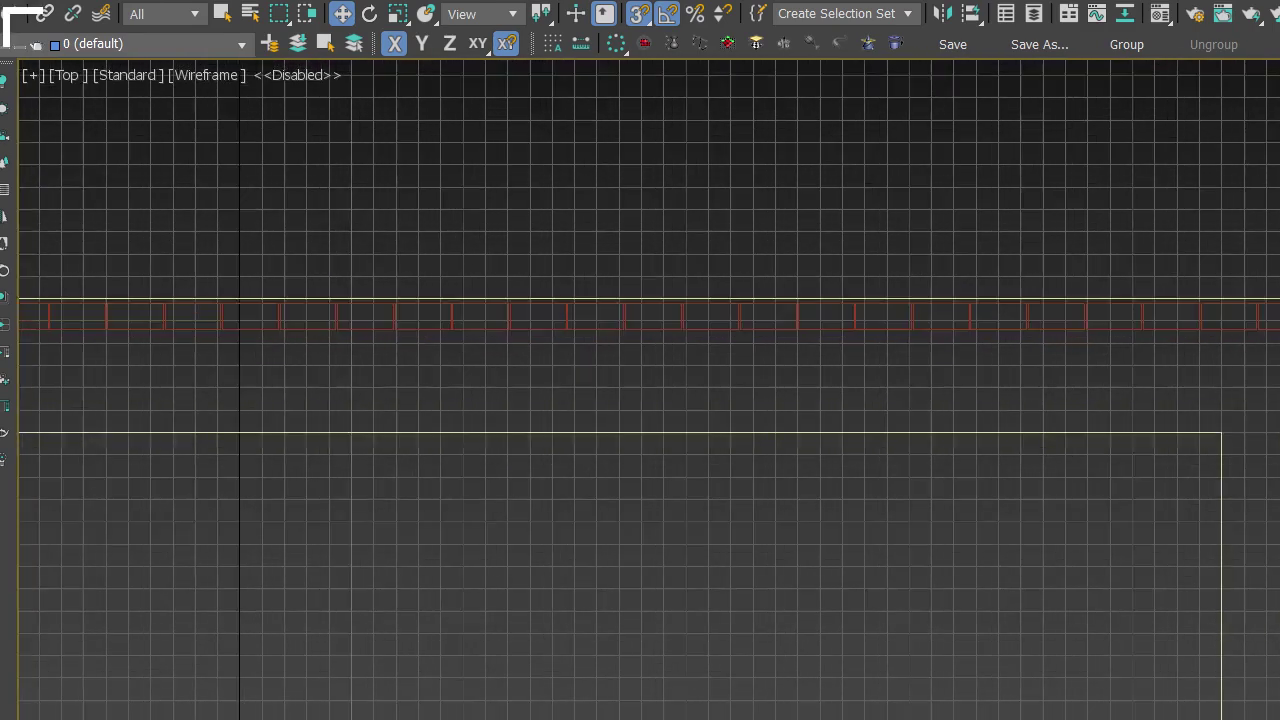
pyautogui.scroll(-1, 1278, 350)
pyautogui.scroll(-1, 1278, 348)
pyautogui.moveTo(1278, 348); pyautogui.dragTo(1267, 335, button='middle')
pyautogui.scroll(2, 1278, 315)
pyautogui.scroll(1, 1278, 322)
pyautogui.scroll(-2, 1278, 314)
pyautogui.scroll(2, 1265, 290)
pyautogui.scroll(-2, 1265, 300)
pyautogui.moveTo(1270, 322); pyautogui.dragTo(1223, 333, button='middle')
pyautogui.scroll(4, 1255, 290)
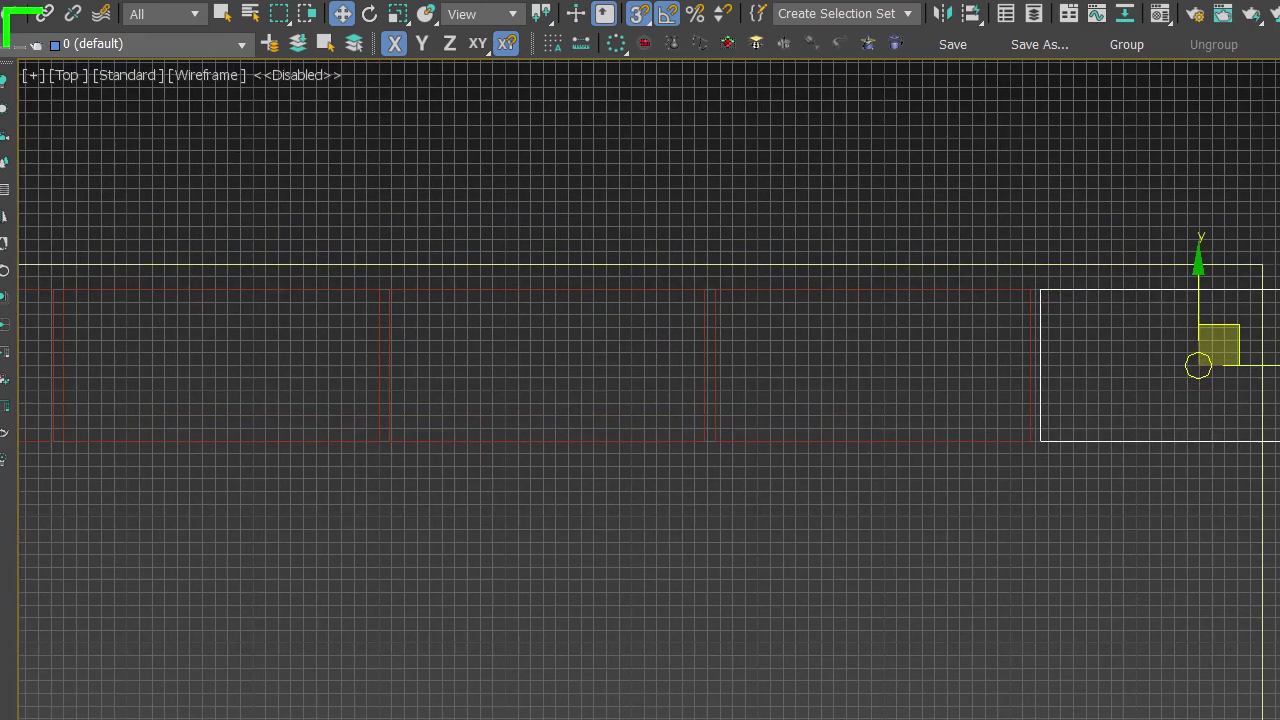
# Step: Rotate the last brick of the row 90 degrees about Z so it points along the adjoining wall
pyautogui.press('e')
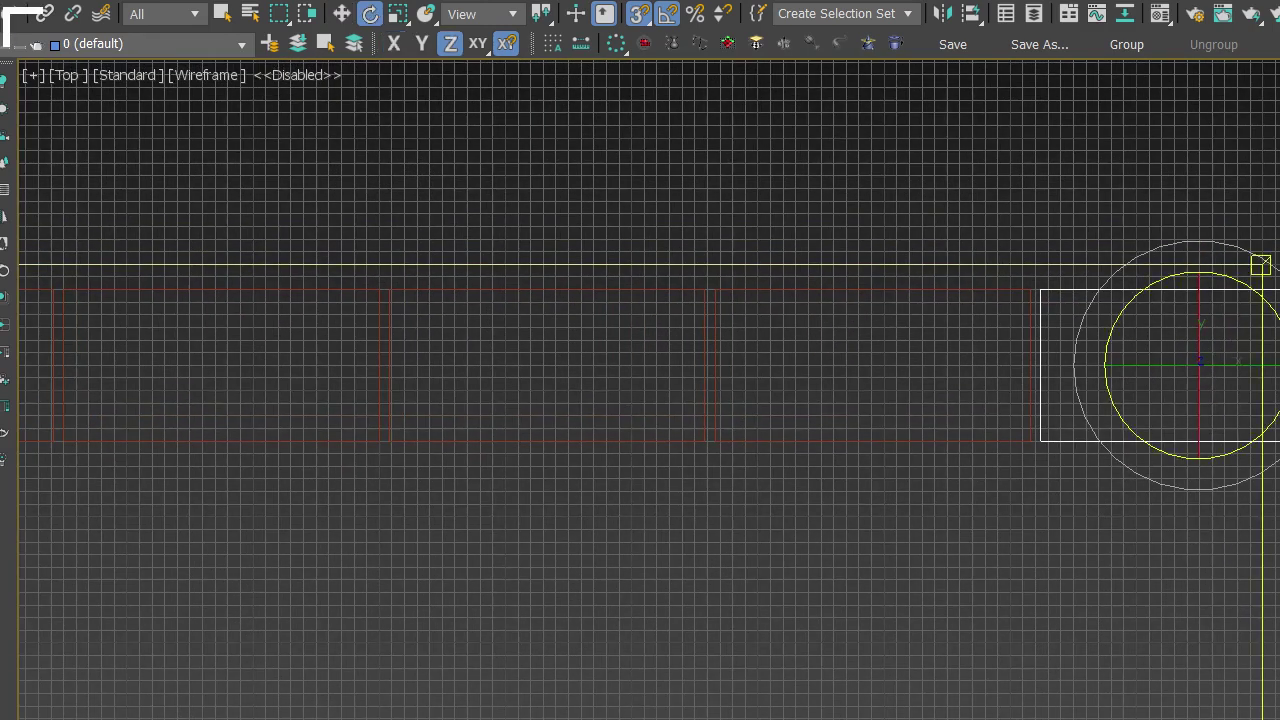
pyautogui.moveTo(1279, 405); pyautogui.dragTo(1223, 544)
pyautogui.moveTo(1266, 437); pyautogui.dragTo(1266, 437)
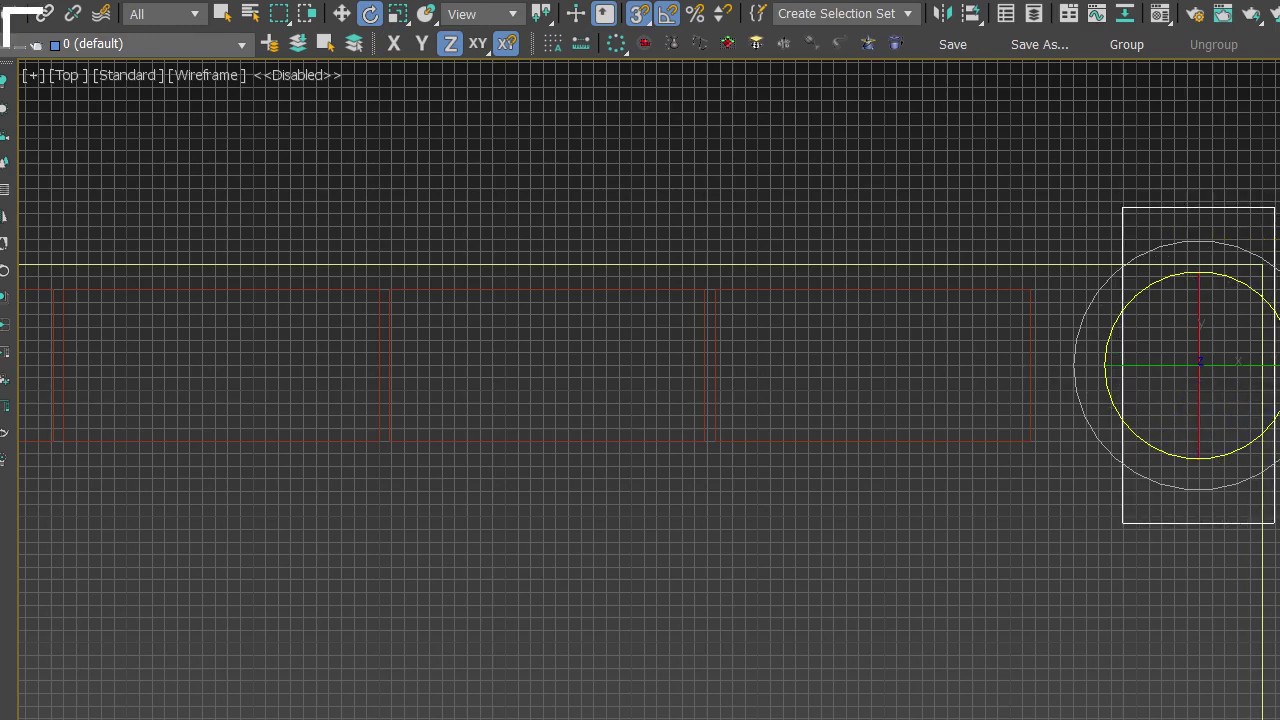
# Step: Snap the rotated brick to the row's end, flush with its outer edge, and offset it along X by one mortar joint
pyautogui.press('w')
pyautogui.scroll(2, 1173, 301)
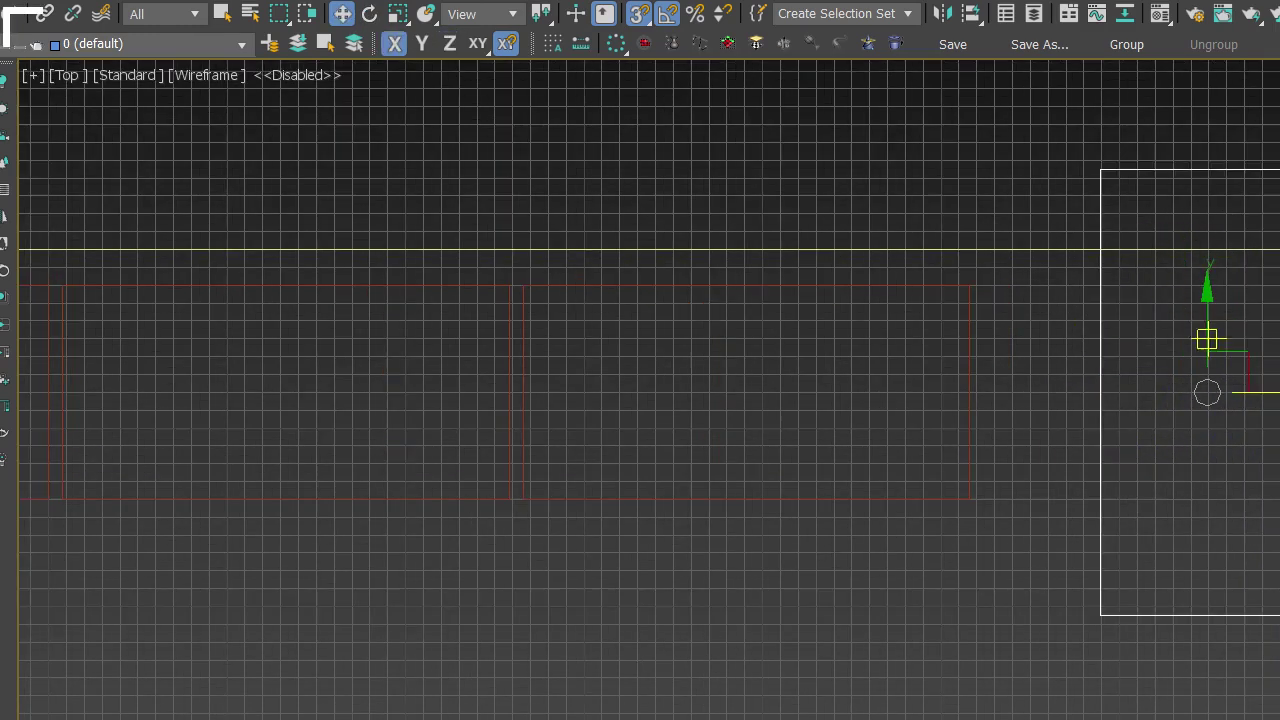
pyautogui.moveTo(1206, 392); pyautogui.dragTo(1081, 320)
pyautogui.scroll(4, 985, 194)
pyautogui.moveTo(967, 144); pyautogui.dragTo(953, 376)
pyautogui.moveTo(1167, 520); pyautogui.dragTo(1167, 412)
pyautogui.scroll(-4, 1094, 600)
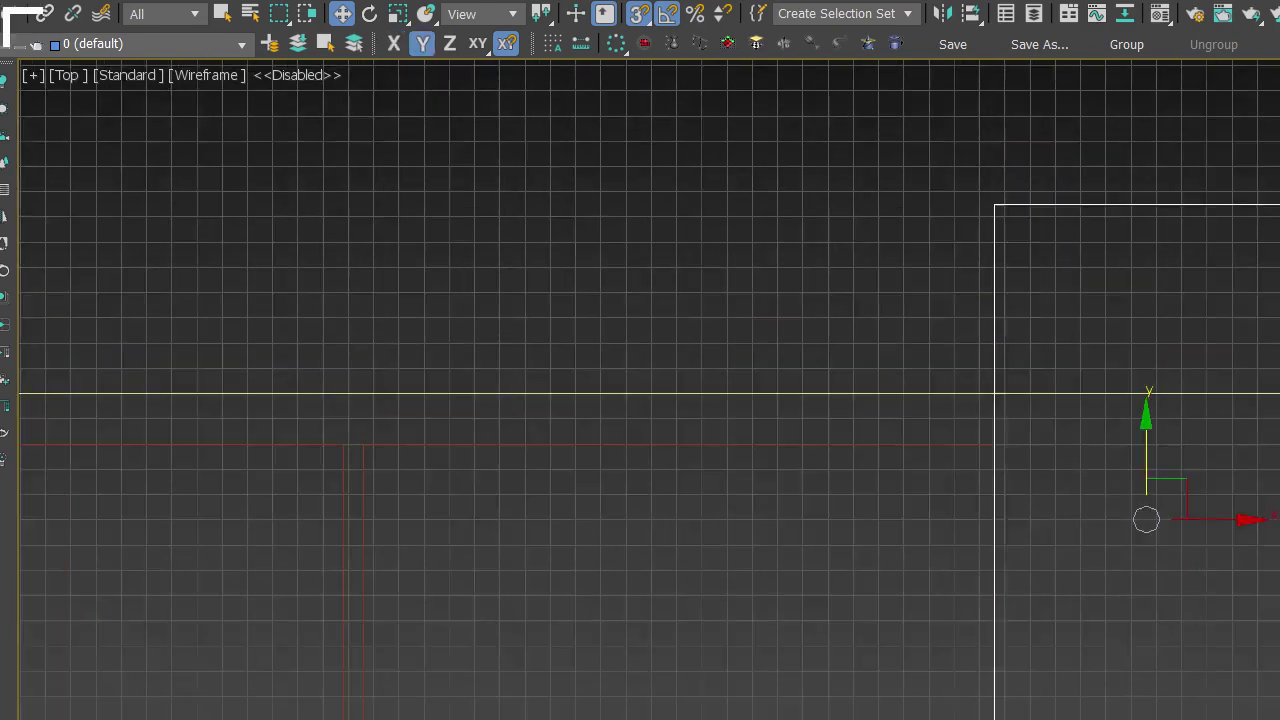
pyautogui.moveTo(1001, 236); pyautogui.dragTo(1000, 406)
pyautogui.scroll(2, 1096, 495)
pyautogui.moveTo(1097, 494); pyautogui.dragTo(1010, 371, button='middle')
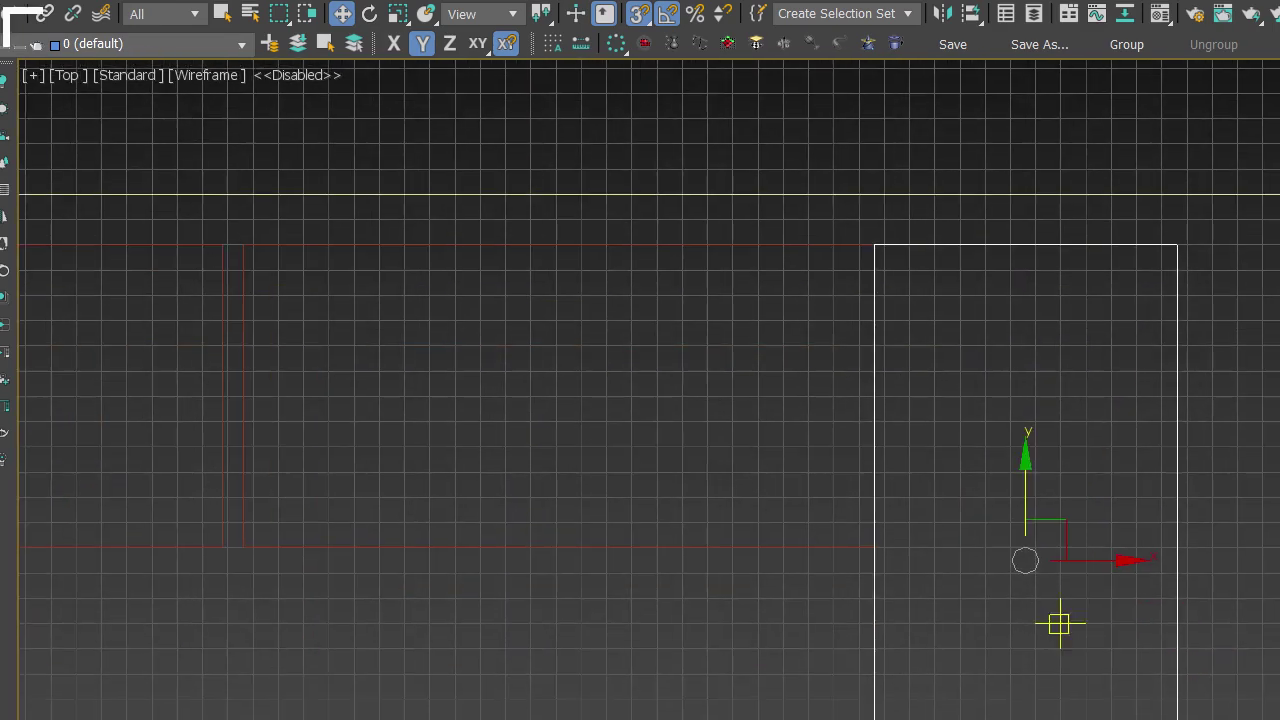
pyautogui.press('Return')
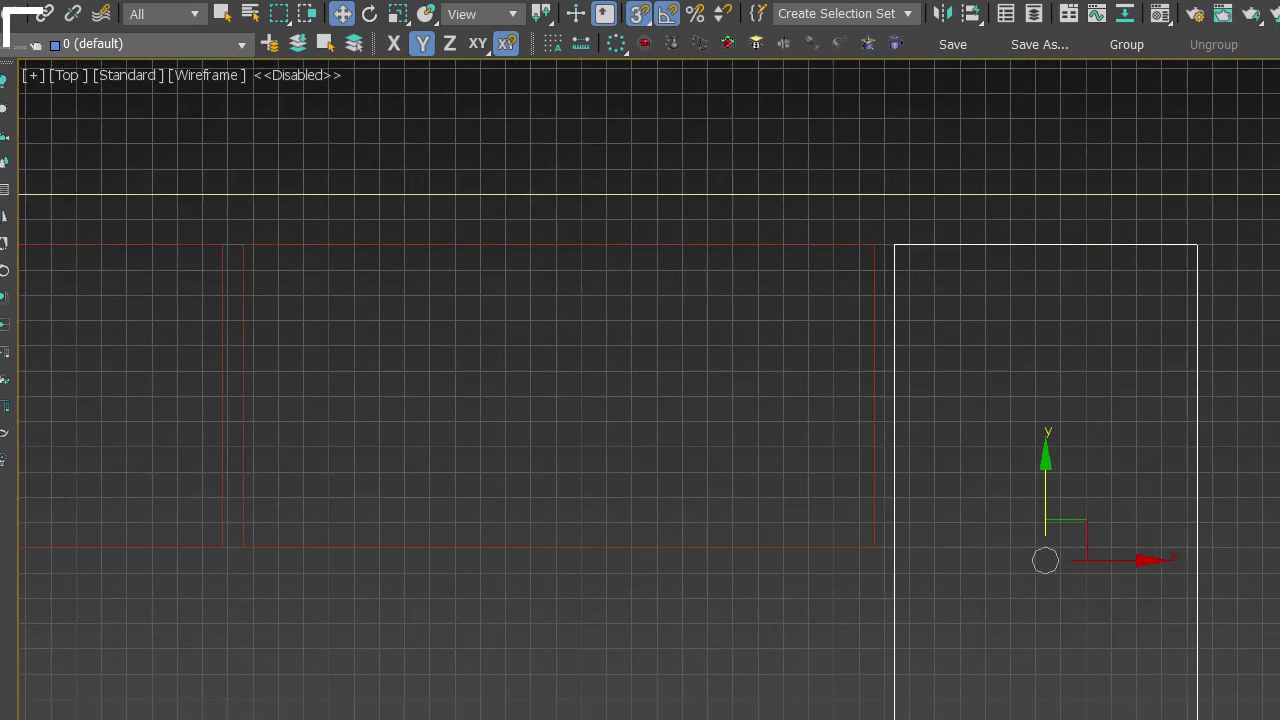
# Step: Select the entire row of bricks and shift it along X to roughly centre it between the foundation's two corners
pyautogui.moveTo(1086, 649); pyautogui.dragTo(1089, 612, button='middle')
pyautogui.scroll(-2, 1165, 487)
pyautogui.moveTo(1166, 343)
pyautogui.mouseDown(button='middle')
pyautogui.moveTo(1166, 331)
pyautogui.moveTo(1211, 326)
pyautogui.mouseUp(button='middle')
pyautogui.scroll(-1, 1166, 314)
pyautogui.scroll(-1, 1226, 320)
pyautogui.moveTo(1226, 530); pyautogui.dragTo(1204, 472, button='middle')
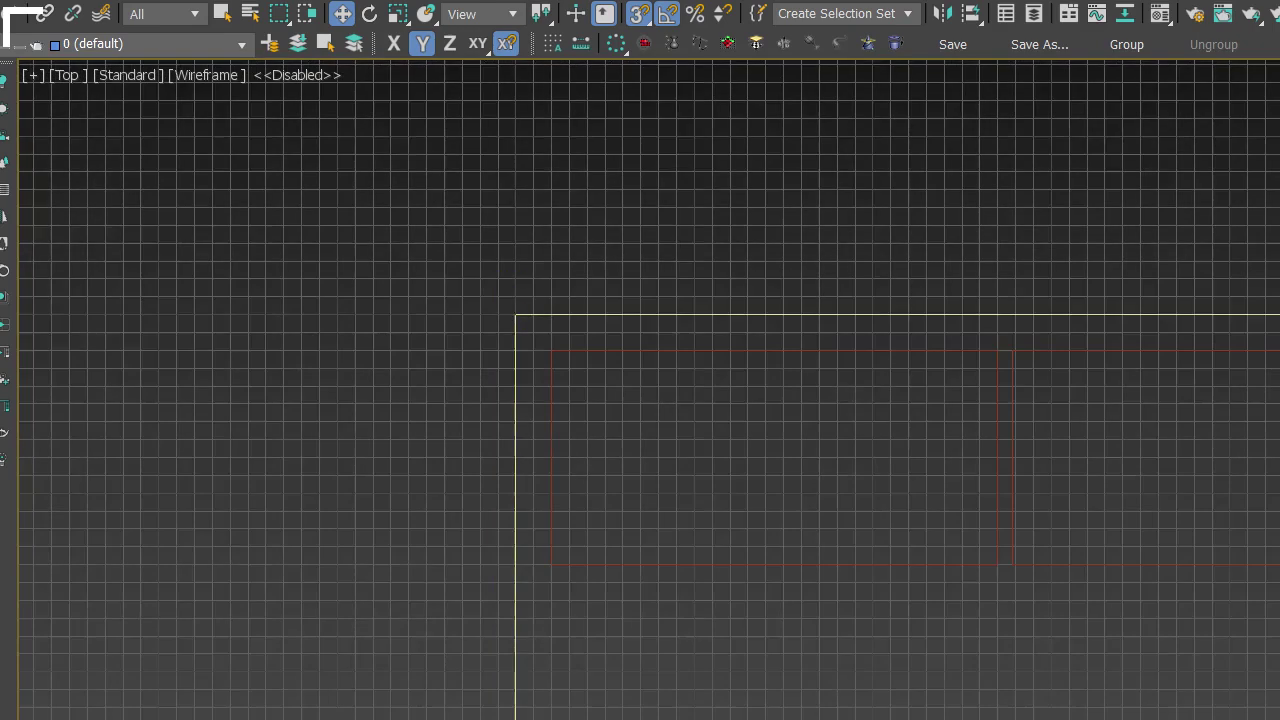
pyautogui.scroll(-10, 538, 358)
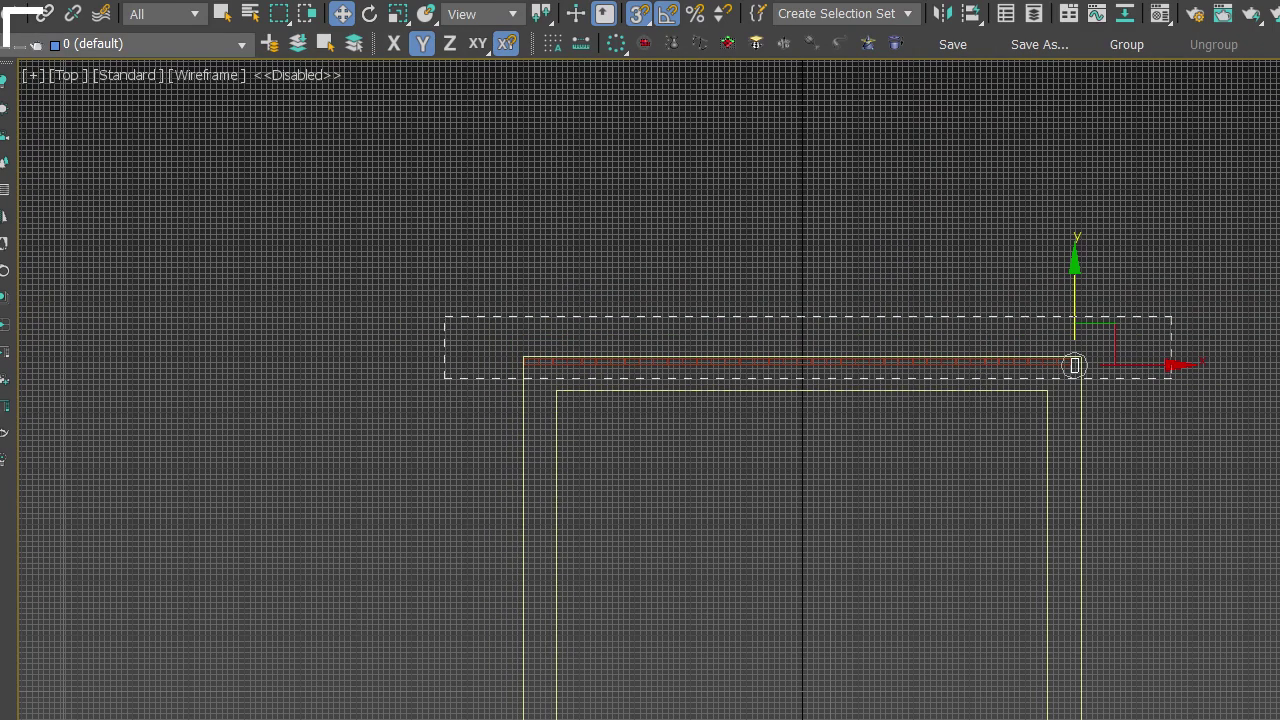
pyautogui.click(1074, 365)
pyautogui.scroll(5, 1074, 366)
pyautogui.scroll(10, 1097, 382)
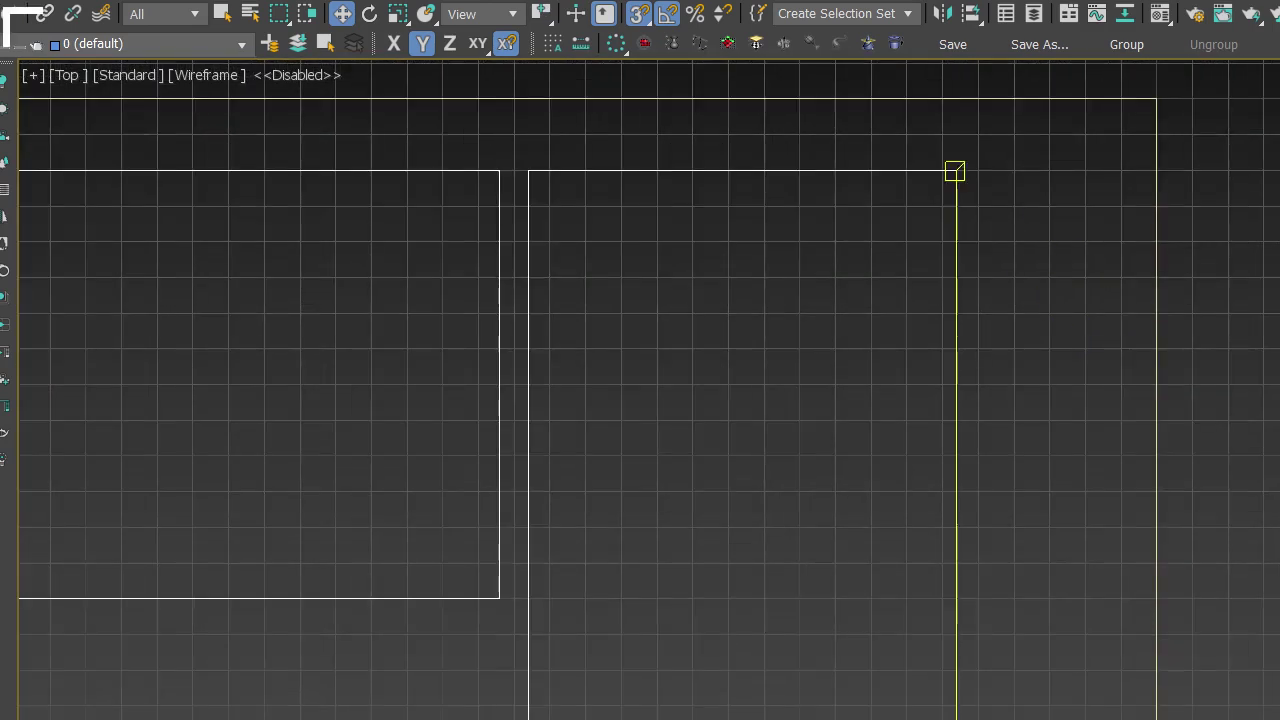
pyautogui.moveTo(977, 207); pyautogui.dragTo(978, 170)
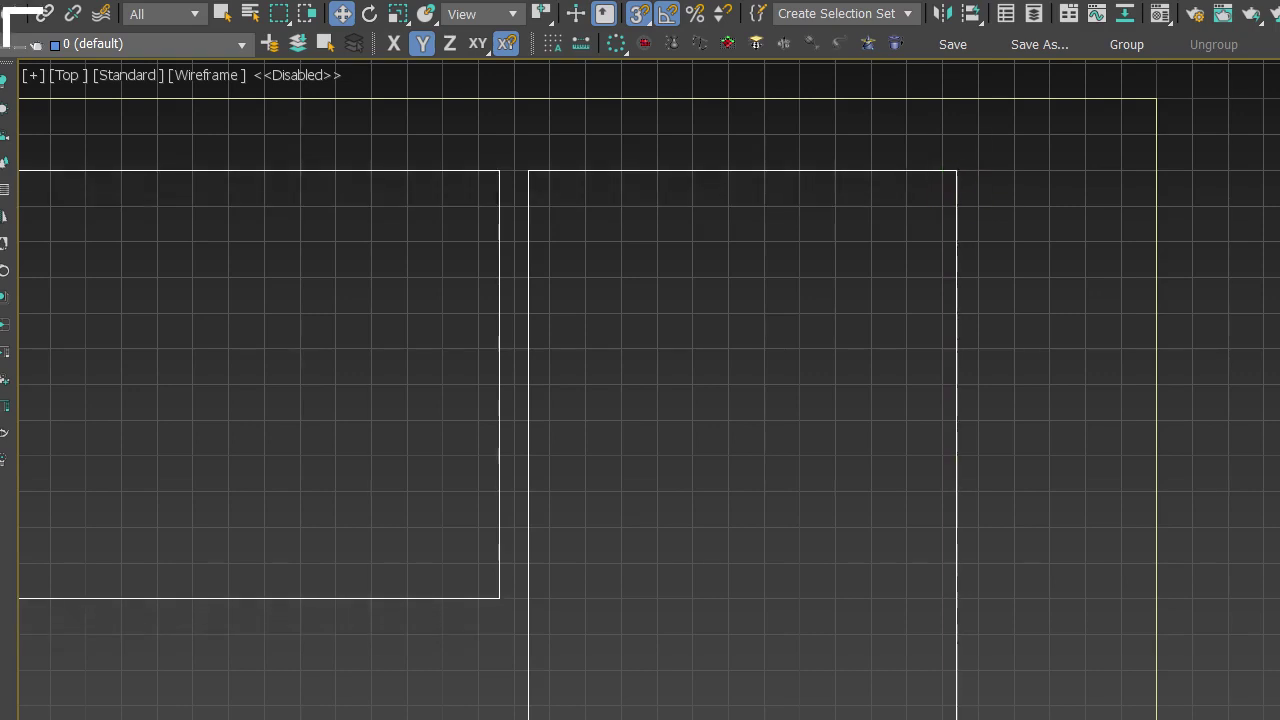
pyautogui.click(394, 44)
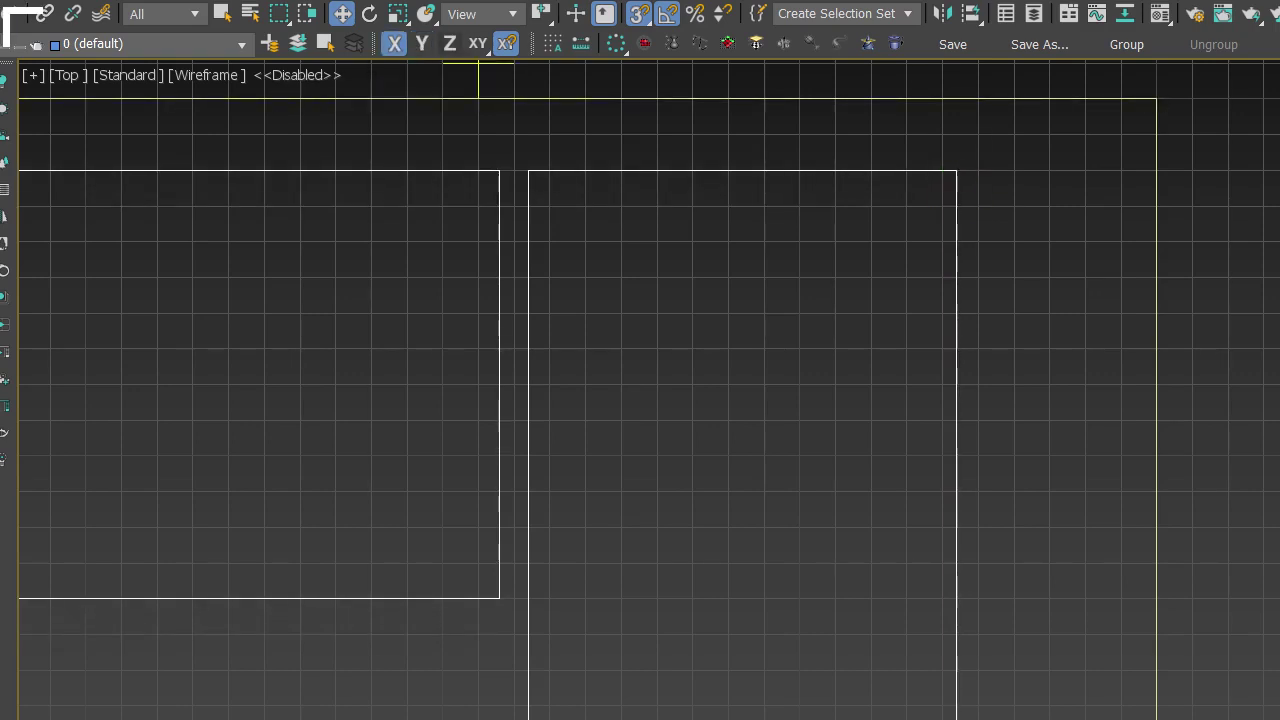
pyautogui.moveTo(956, 170); pyautogui.dragTo(1013, 207)
# Step: Check the gap between the shifted row's opposite end and the foundation's edge
pyautogui.scroll(-6, 1013, 205)
pyautogui.moveTo(720, 206); pyautogui.dragTo(1273, 253, button='middle')
pyautogui.scroll(-4, 1207, 371)
pyautogui.scroll(2, 120, 313)
pyautogui.moveTo(120, 313); pyautogui.dragTo(335, 326, button='middle')
pyautogui.scroll(9, 338, 327)
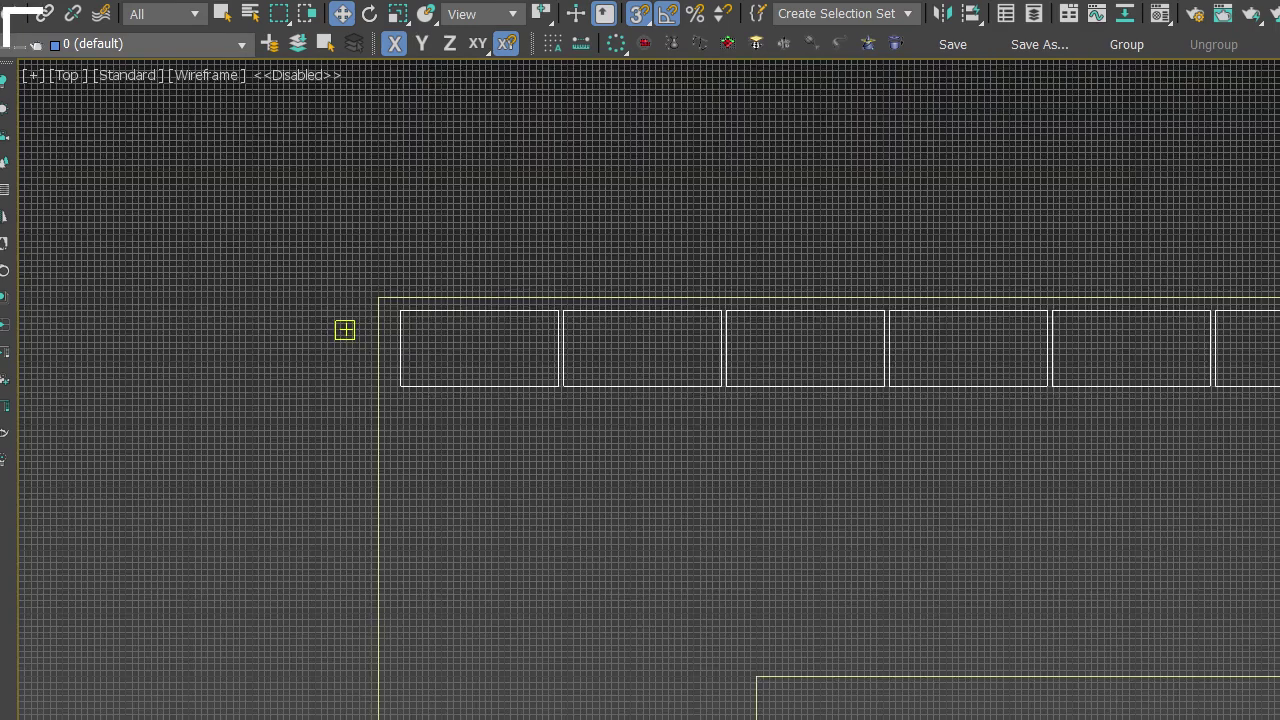
pyautogui.scroll(-14, 464, 345)
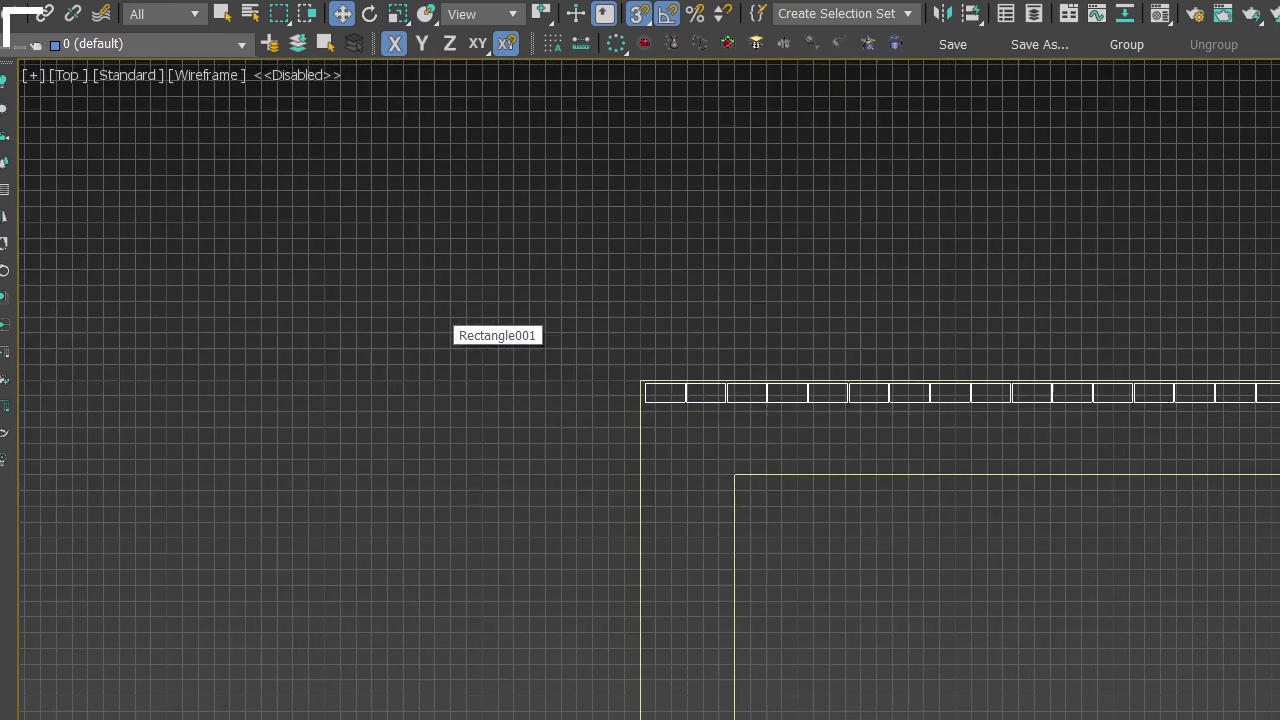
pyautogui.moveTo(794, 422); pyautogui.dragTo(569, 417, button='middle')
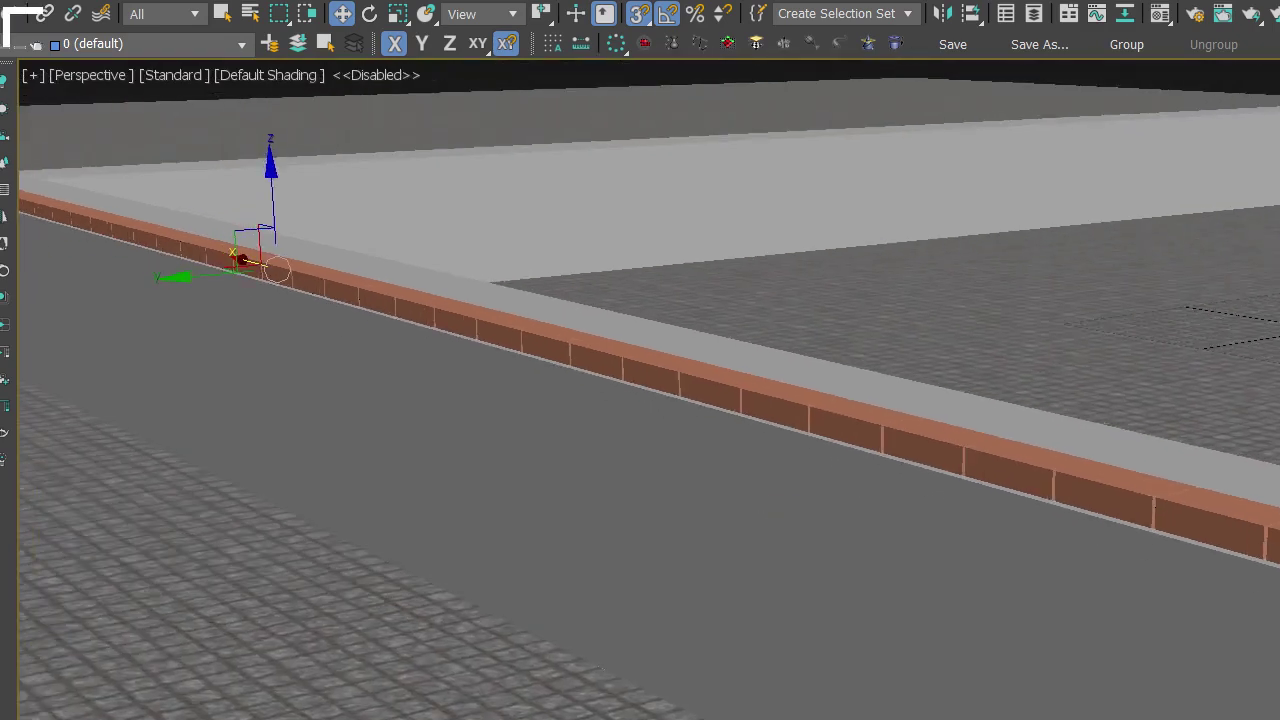
# Step: Inspect the shaded brick row in perspective, including the rotated corner brick, the joints and the remaining foundation walls
pyautogui.moveTo(275, 300)
pyautogui.mouseDown(button='middle')
pyautogui.moveTo(677, 375)
pyautogui.moveTo(880, 450)
pyautogui.mouseUp(button='middle')
pyautogui.moveTo(200, 394)
pyautogui.mouseDown(button='middle')
pyautogui.moveTo(871, 505)
pyautogui.moveTo(1165, 516)
pyautogui.mouseUp(button='middle')
pyautogui.scroll(5, 470, 408)
pyautogui.scroll(3, 626, 449)
pyautogui.moveTo(655, 449); pyautogui.dragTo(670, 457, button='middle')
pyautogui.scroll(-4, 554, 457)
pyautogui.moveTo(554, 457); pyautogui.dragTo(705, 482, button='middle')
pyautogui.moveTo(680, 523); pyautogui.dragTo(768, 531, button='middle')
pyautogui.moveTo(267, 456); pyautogui.dragTo(563, 480, button='middle')
pyautogui.scroll(3, 445, 468)
pyautogui.scroll(-3, 530, 478)
pyautogui.keyDown('alt'); pyautogui.moveTo(427, 442); pyautogui.dragTo(437, 526, button='middle'); pyautogui.keyUp('alt')
pyautogui.scroll(-5, 440, 530)
pyautogui.scroll(2, 430, 612)
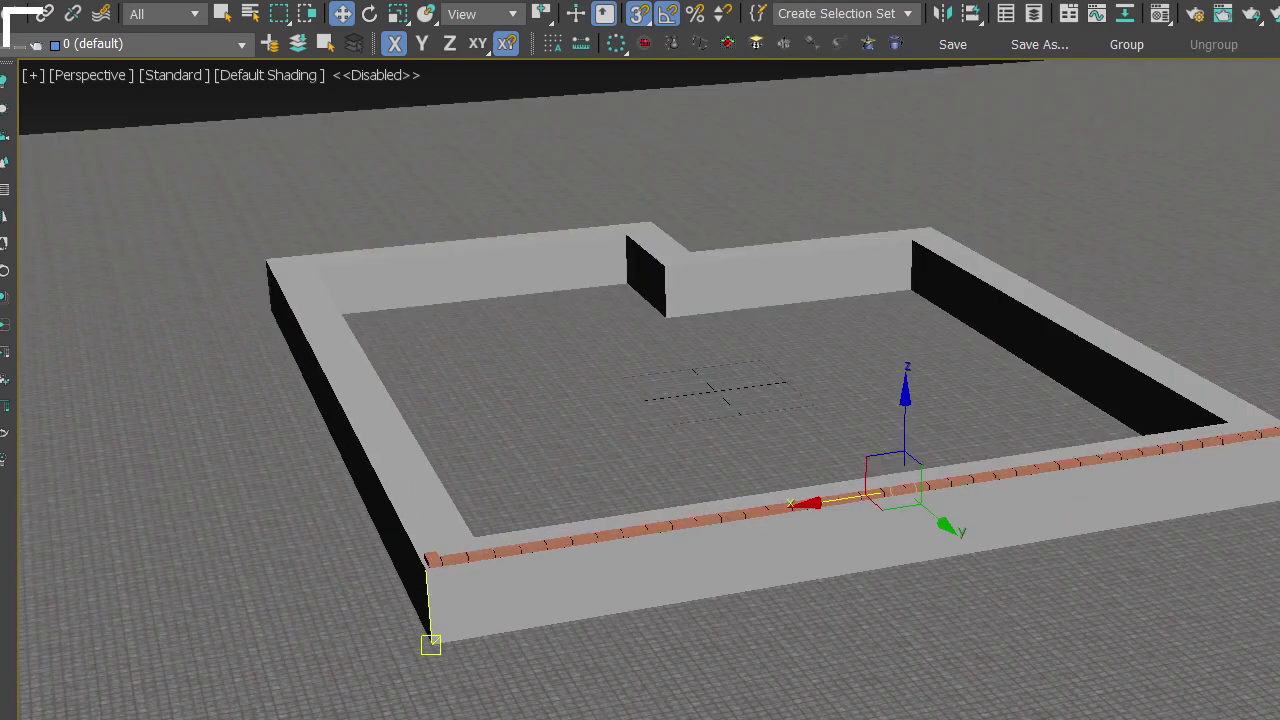
pyautogui.scroll(8, 430, 644)
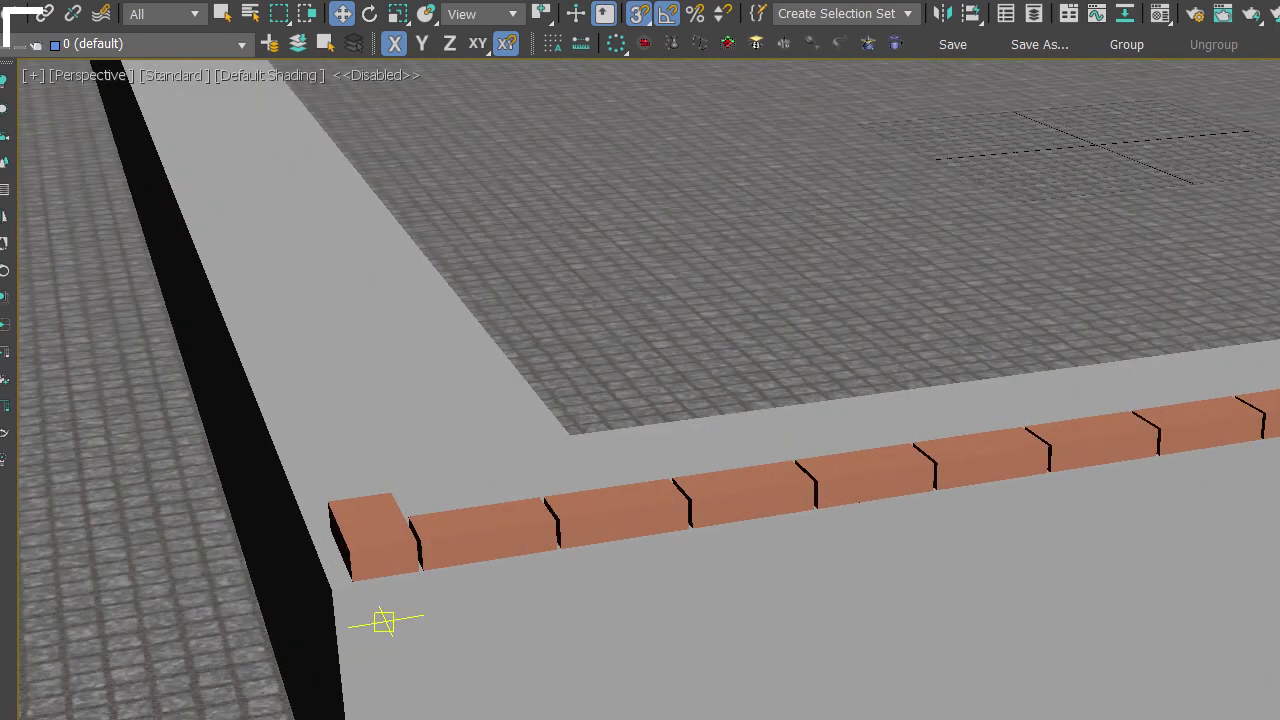
pyautogui.scroll(5, 391, 569)
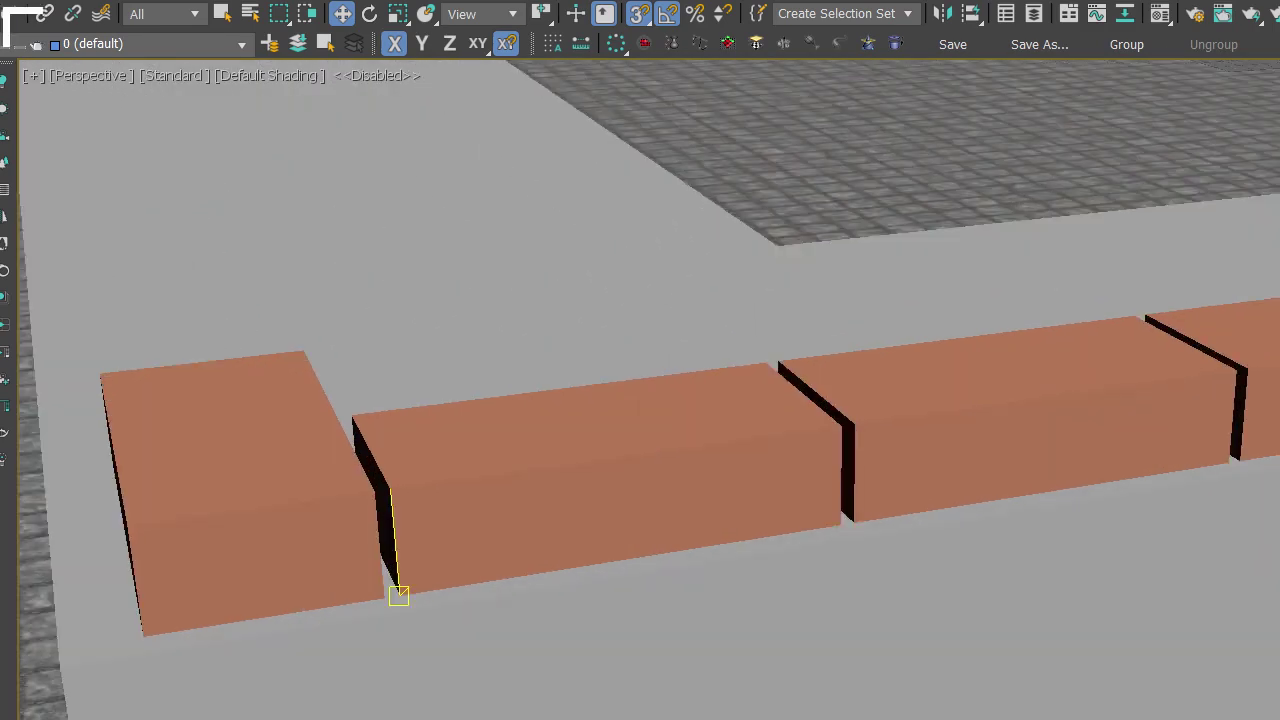
pyautogui.scroll(3, 398, 596)
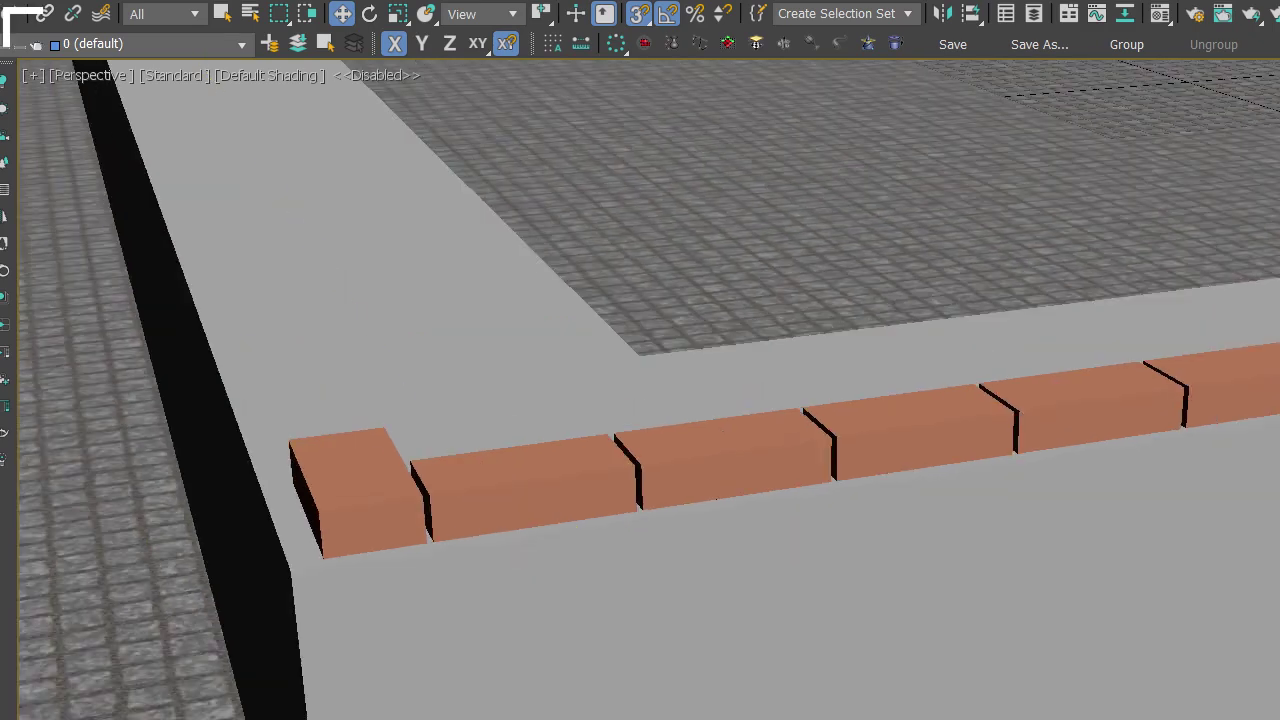
pyautogui.scroll(-3, 400, 510)
pyautogui.moveTo(660, 430)
pyautogui.keyDown('alt'); pyautogui.mouseDown(button='middle')
pyautogui.moveTo(563, 368)
pyautogui.moveTo(470, 428)
pyautogui.moveTo(426, 560)
pyautogui.moveTo(452, 512)
pyautogui.mouseUp(button='middle'); pyautogui.keyUp('alt')
pyautogui.scroll(4, 400, 684)
pyautogui.moveTo(400, 684)
pyautogui.mouseDown(button='middle')
pyautogui.moveTo(484, 604)
pyautogui.moveTo(514, 600)
pyautogui.moveTo(440, 540)
pyautogui.moveTo(425, 470)
pyautogui.moveTo(408, 486)
pyautogui.mouseUp(button='middle')
pyautogui.scroll(-6, 484, 604)
pyautogui.scroll(-3, 455, 535)
pyautogui.keyDown('alt'); pyautogui.moveTo(1030, 498); pyautogui.dragTo(705, 428, button='middle'); pyautogui.keyUp('alt')
pyautogui.moveTo(893, 325)
pyautogui.mouseDown(button='middle')
pyautogui.moveTo(723, 306)
pyautogui.moveTo(610, 345)
pyautogui.mouseUp(button='middle')
pyautogui.moveTo(620, 535)
pyautogui.keyDown('alt'); pyautogui.mouseDown(button='middle')
pyautogui.moveTo(580, 513)
pyautogui.moveTo(567, 525)
pyautogui.mouseUp(button='middle'); pyautogui.keyUp('alt')
# Step: In the wireframe top view, clone the rotated corner brick once along Y as a Copy and offset it by one mortar joint
pyautogui.press('t')
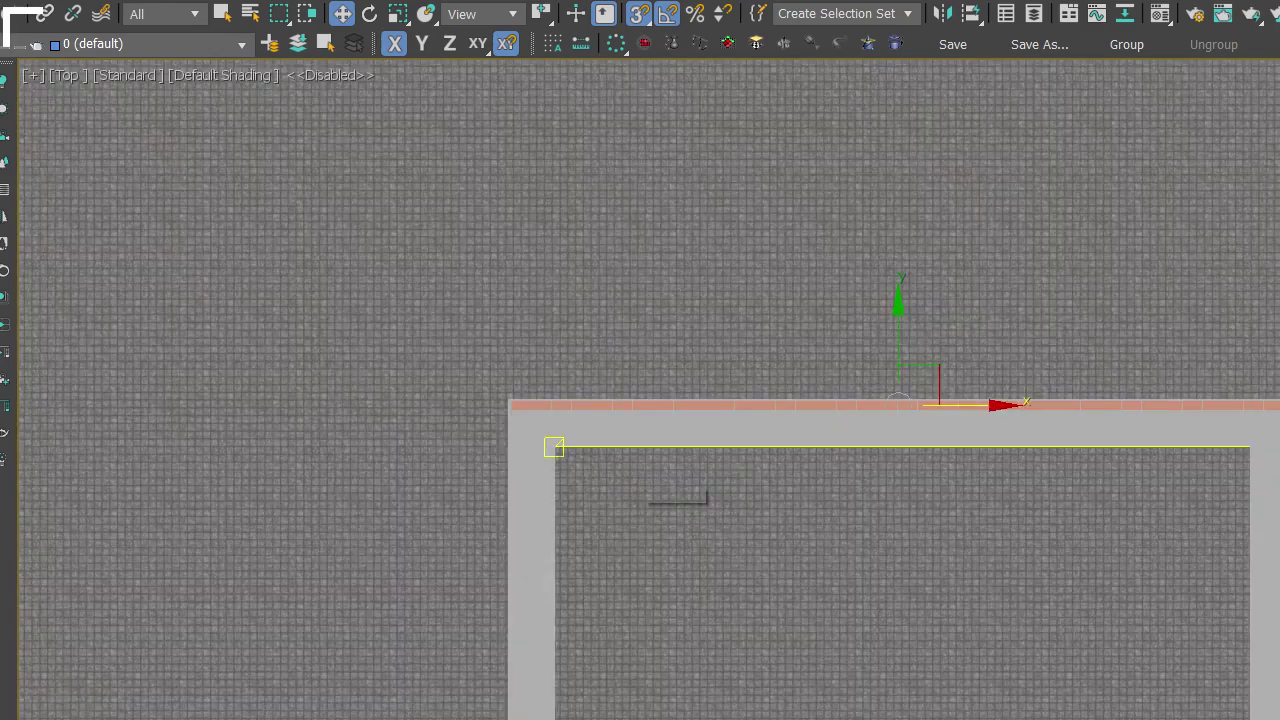
pyautogui.moveTo(980, 548); pyautogui.dragTo(843, 478, button='middle')
pyautogui.press('F3')
pyautogui.moveTo(991, 494); pyautogui.dragTo(888, 370, button='middle')
pyautogui.scroll(8, 1047, 240)
pyautogui.moveTo(1012, 152); pyautogui.dragTo(930, 324, button='middle')
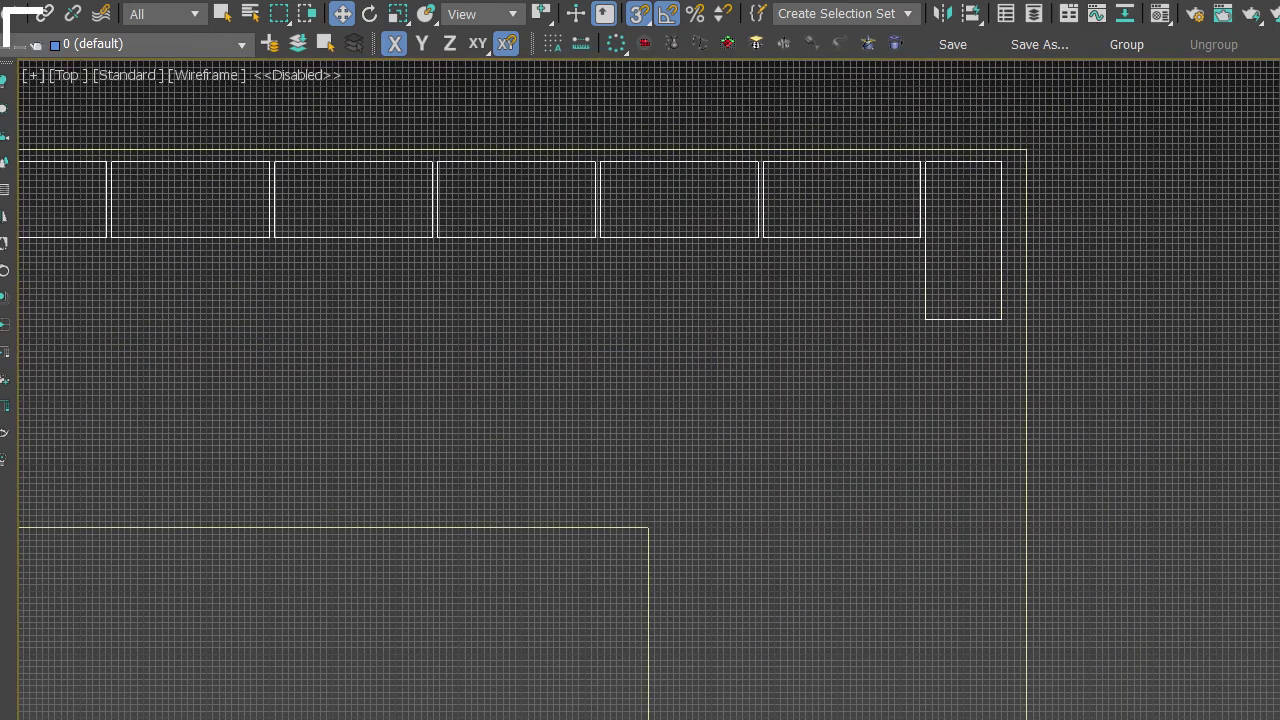
pyautogui.click(924, 320)
pyautogui.scroll(3, 1029, 214)
pyautogui.moveTo(940, 242); pyautogui.dragTo(916, 304, button='middle')
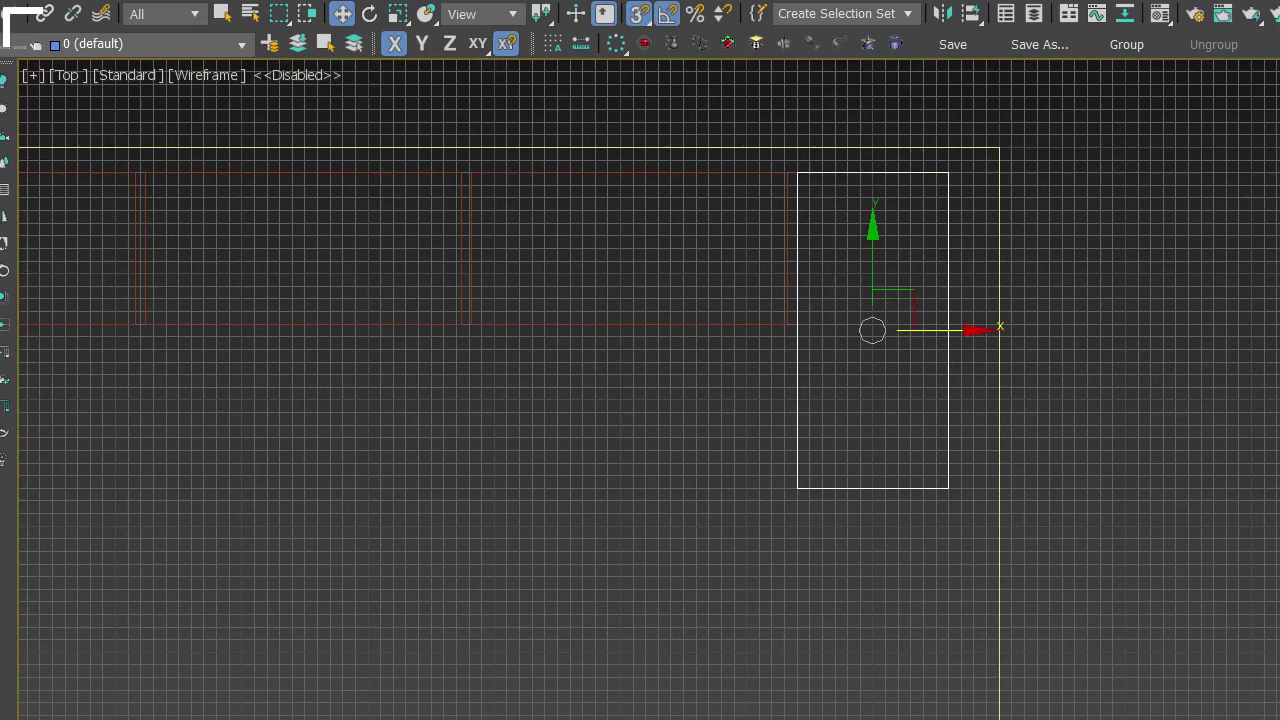
pyautogui.click(874, 230)
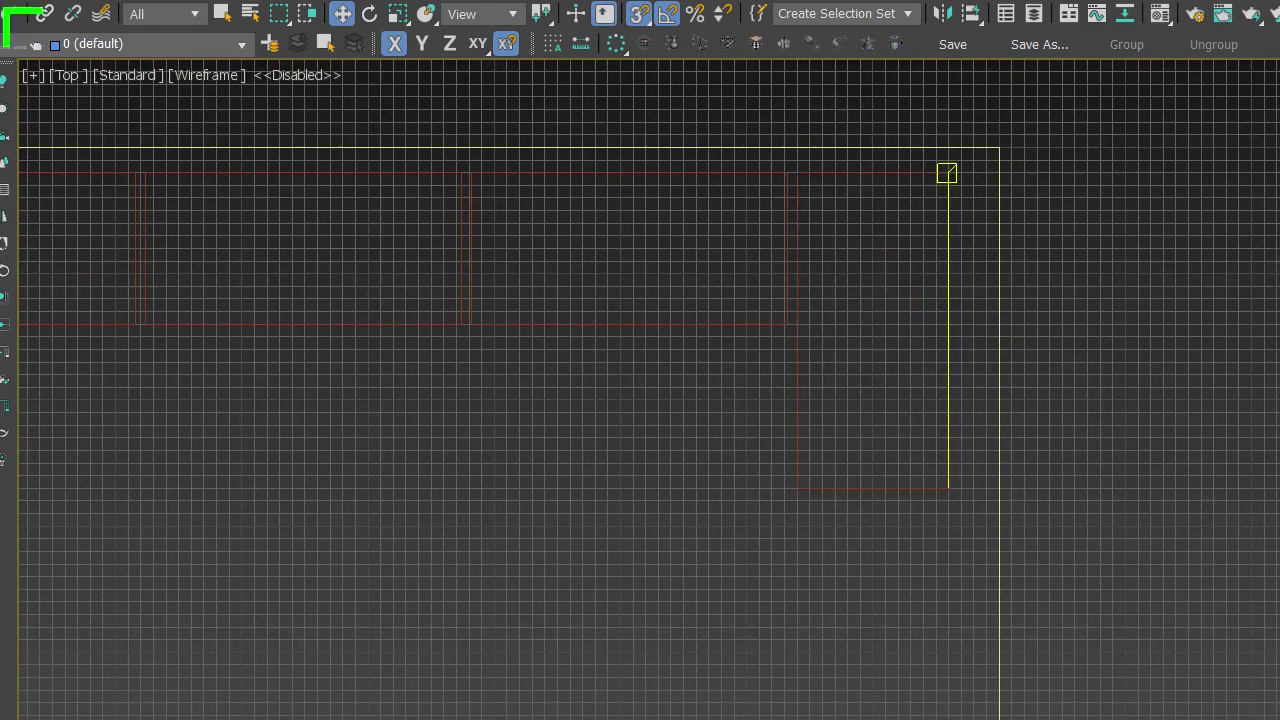
pyautogui.click(947, 173)
pyautogui.click(874, 236)
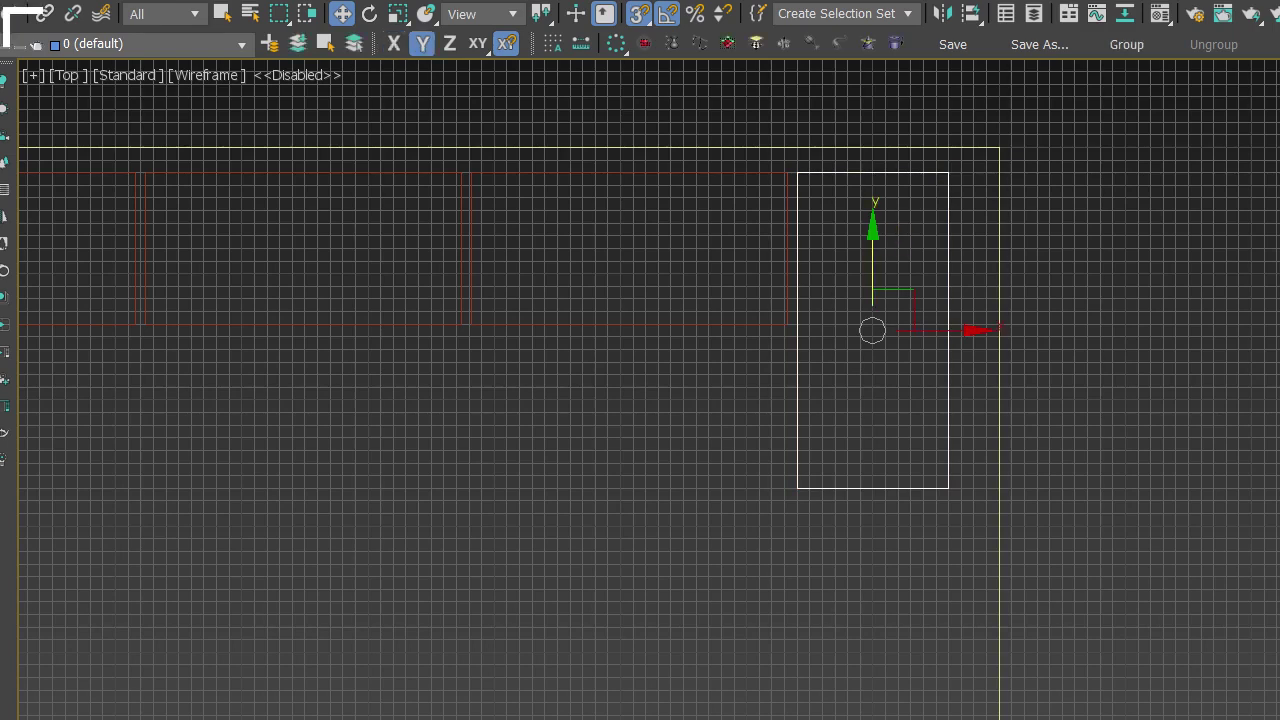
pyautogui.moveTo(946, 173); pyautogui.dragTo(947, 489)
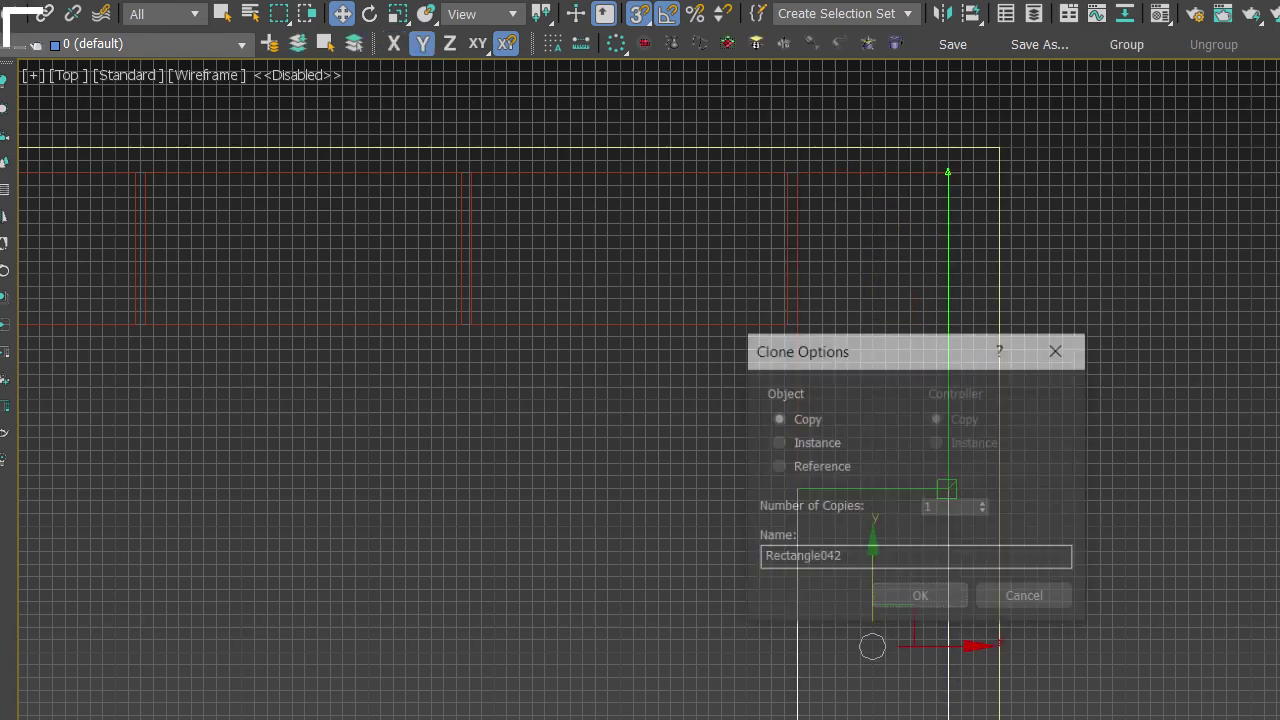
pyautogui.click(920, 598)
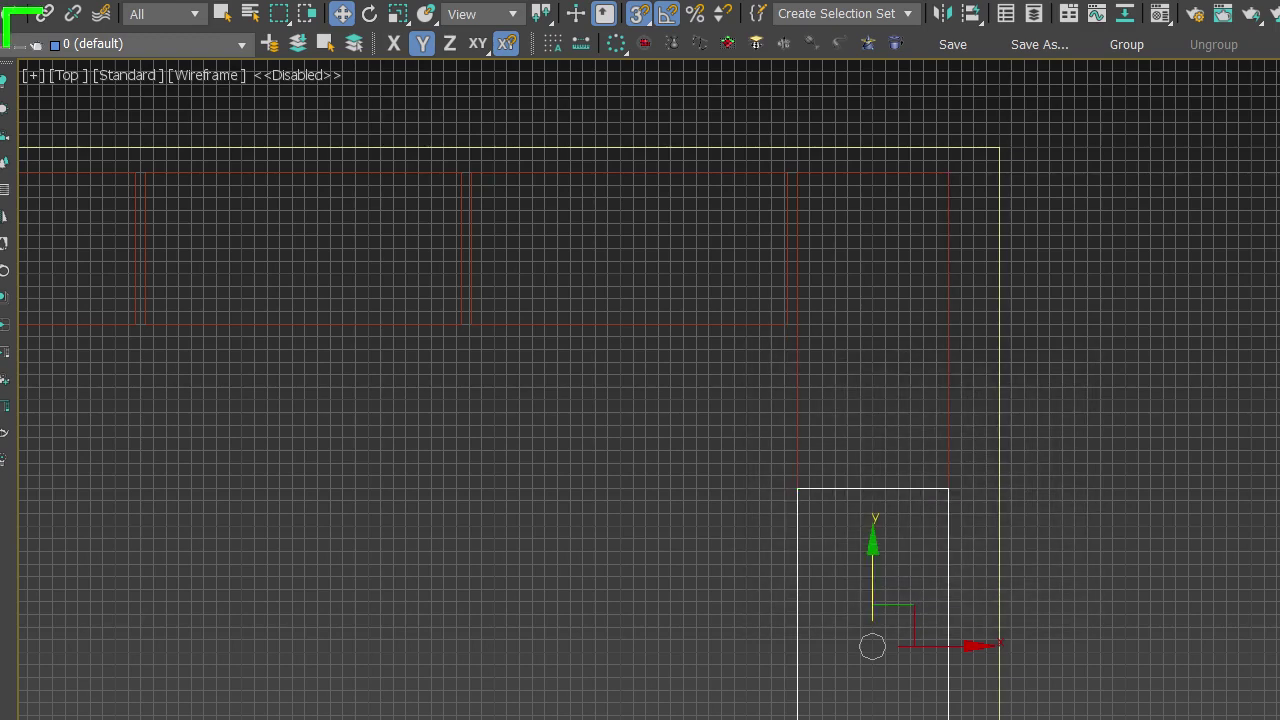
pyautogui.press('Return')
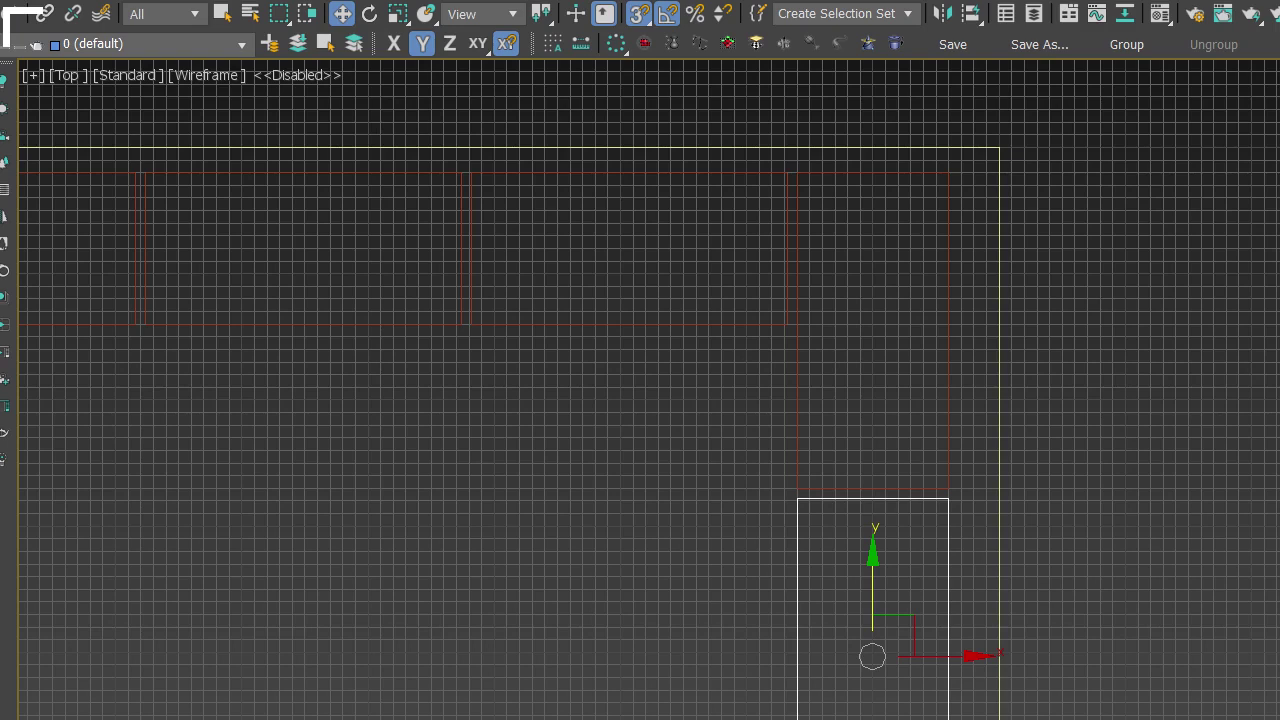
# Step: Try to clone the rotated corner brick along Y with 50 copies of type Copy, using the second brick's matching corner as the spacing
pyautogui.moveTo(1041, 347); pyautogui.dragTo(1040, 300, button='middle')
pyautogui.click(1046, 390)
pyautogui.click(946, 441)
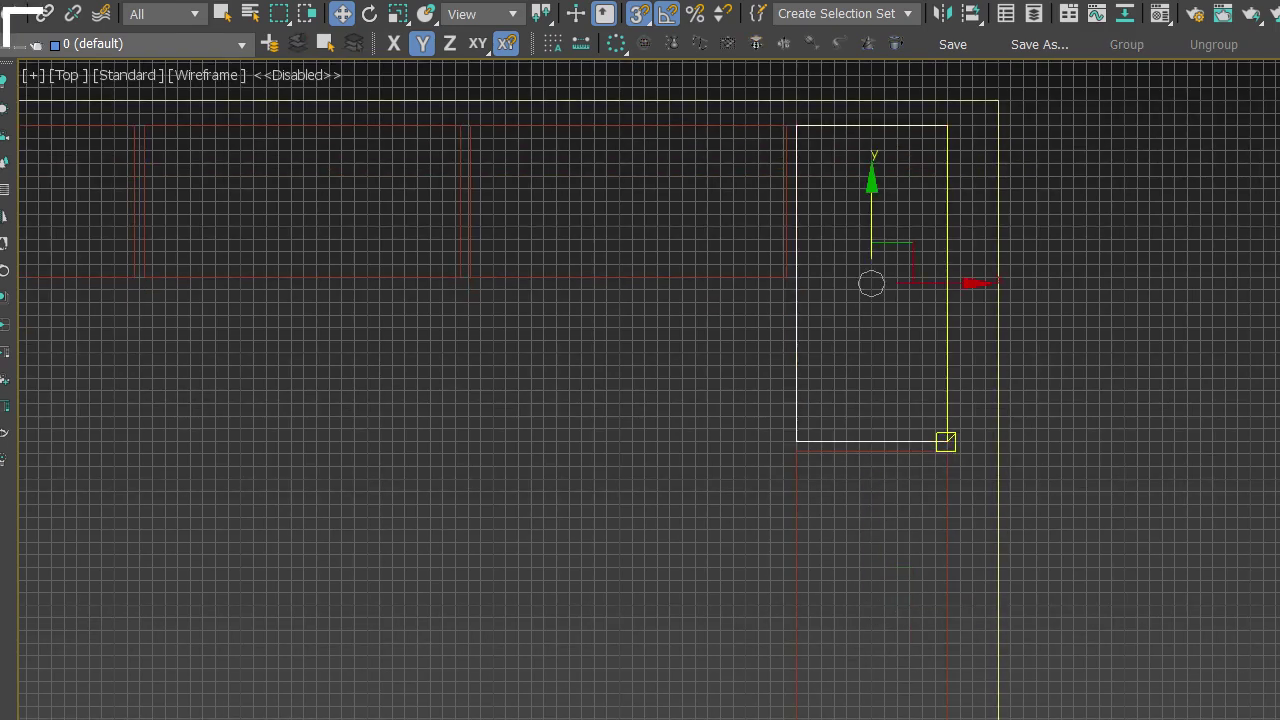
pyautogui.scroll(-2, 946, 126)
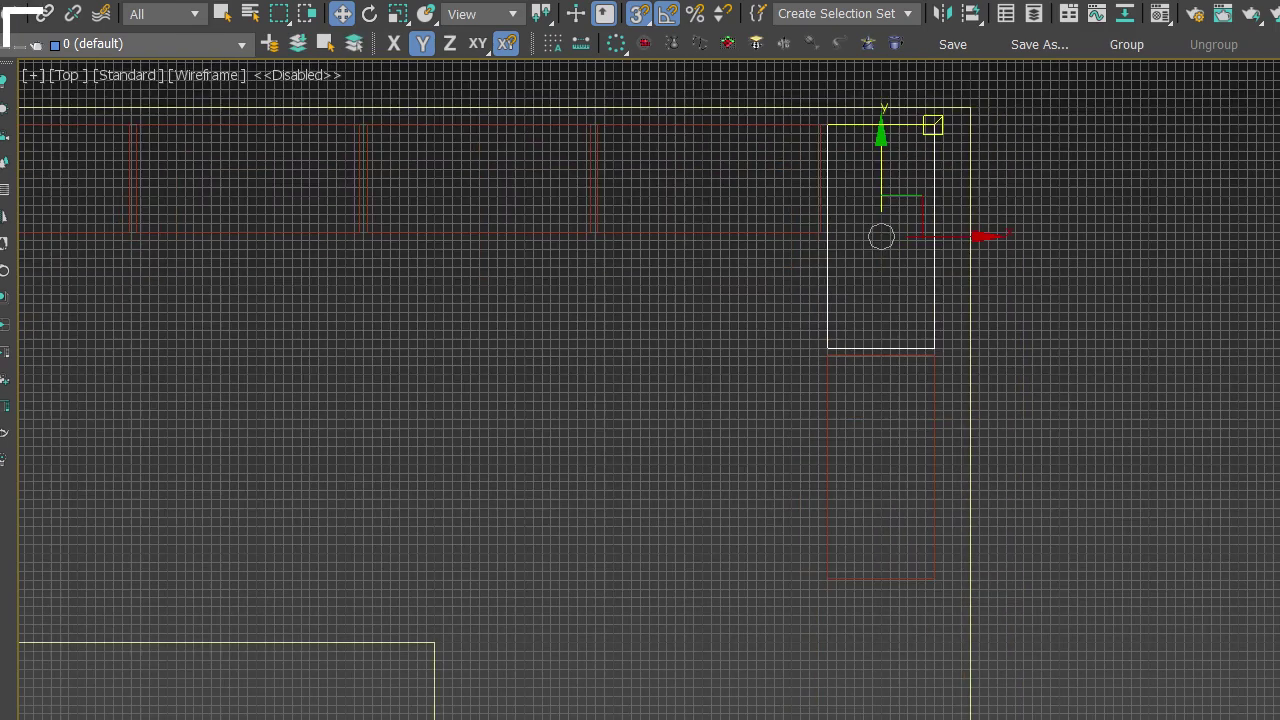
pyautogui.moveTo(932, 124); pyautogui.dragTo(933, 356)
pyautogui.doubleClick(930, 508)
pyautogui.write('50')
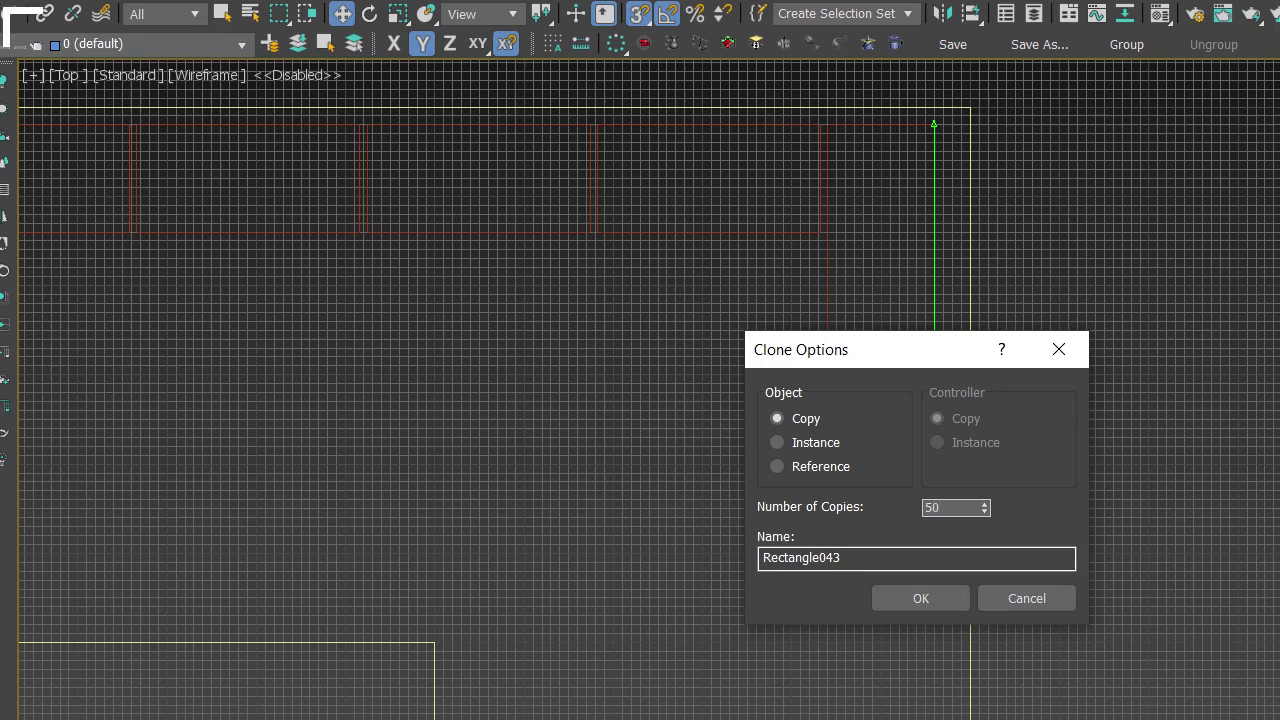
pyautogui.click(921, 598)
# Step: Check where the copied bricks end at the foundation's far corner and select the bricks around that corner
pyautogui.scroll(-2, 936, 440)
pyautogui.scroll(-3, 932, 398)
pyautogui.scroll(-3, 924, 247)
pyautogui.moveTo(932, 398); pyautogui.dragTo(864, 20, button='middle')
pyautogui.scroll(-3, 877, 200)
pyautogui.moveTo(874, 410); pyautogui.dragTo(853, 169, button='middle')
pyautogui.scroll(-2, 852, 169)
pyautogui.scroll(6, 850, 511)
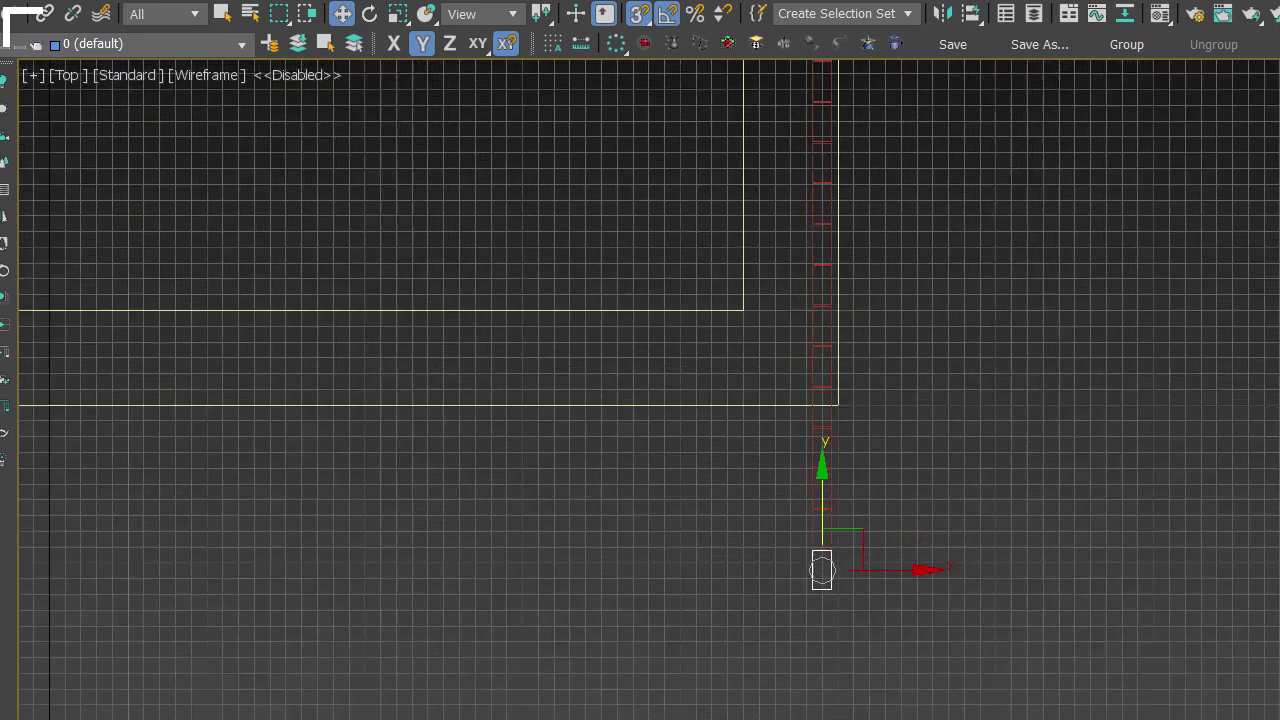
pyautogui.moveTo(863, 718); pyautogui.dragTo(765, 349)
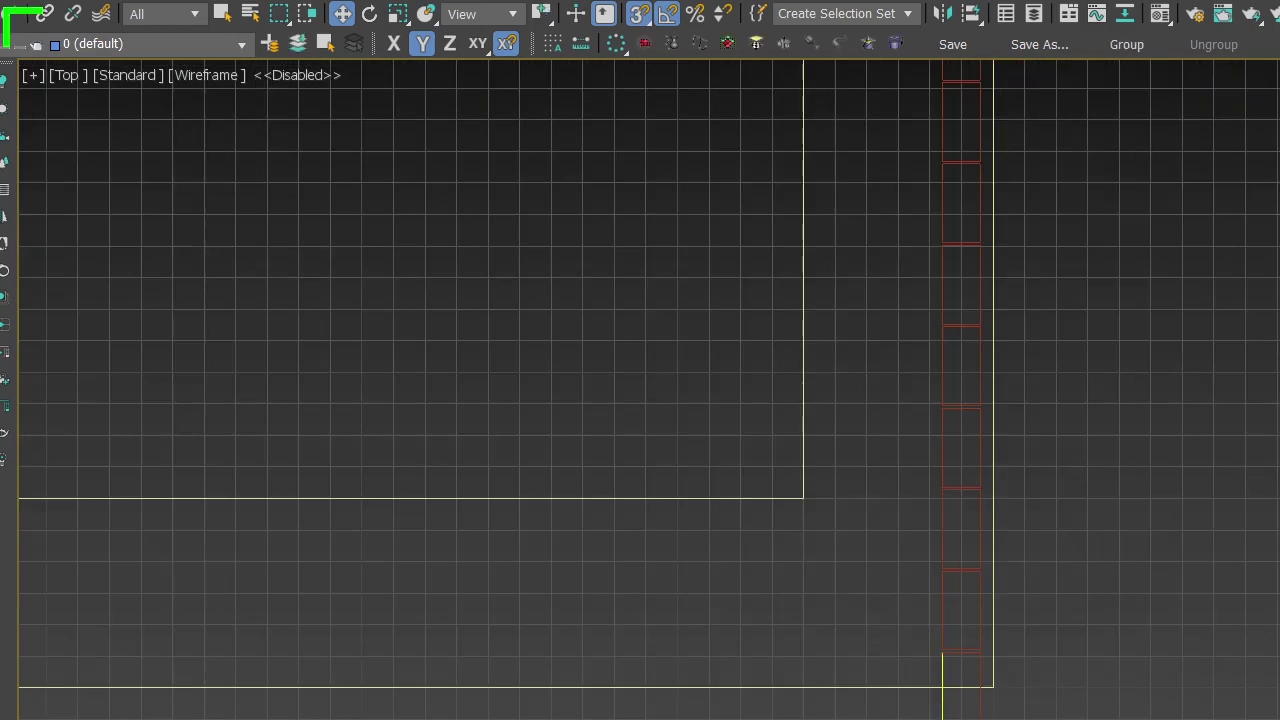
# Step: Undo the 50 brick copies along the side wall and return to the rotated corner brick
pyautogui.hotkey('ctrl', 'z')
pyautogui.scroll(-2, 843, 443)
pyautogui.scroll(-1, 838, 438)
pyautogui.moveTo(854, 267); pyautogui.dragTo(874, 626, button='middle')
pyautogui.scroll(-4, 871, 440)
pyautogui.scroll(3, 878, 182)
pyautogui.scroll(8, 900, 179)
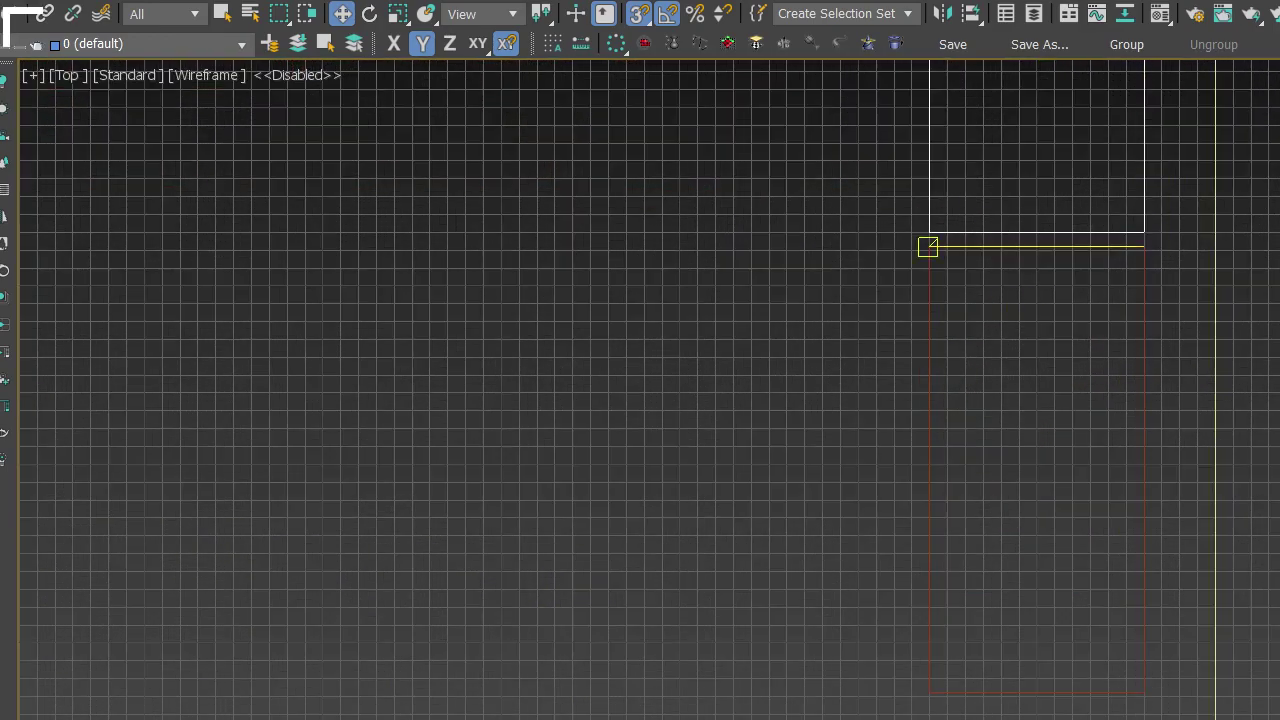
# Step: Snap the second side-wall brick against the rotated corner brick and offset it along Y by one mortar joint
pyautogui.click(929, 247)
pyautogui.moveTo(1143, 247); pyautogui.dragTo(1143, 233)
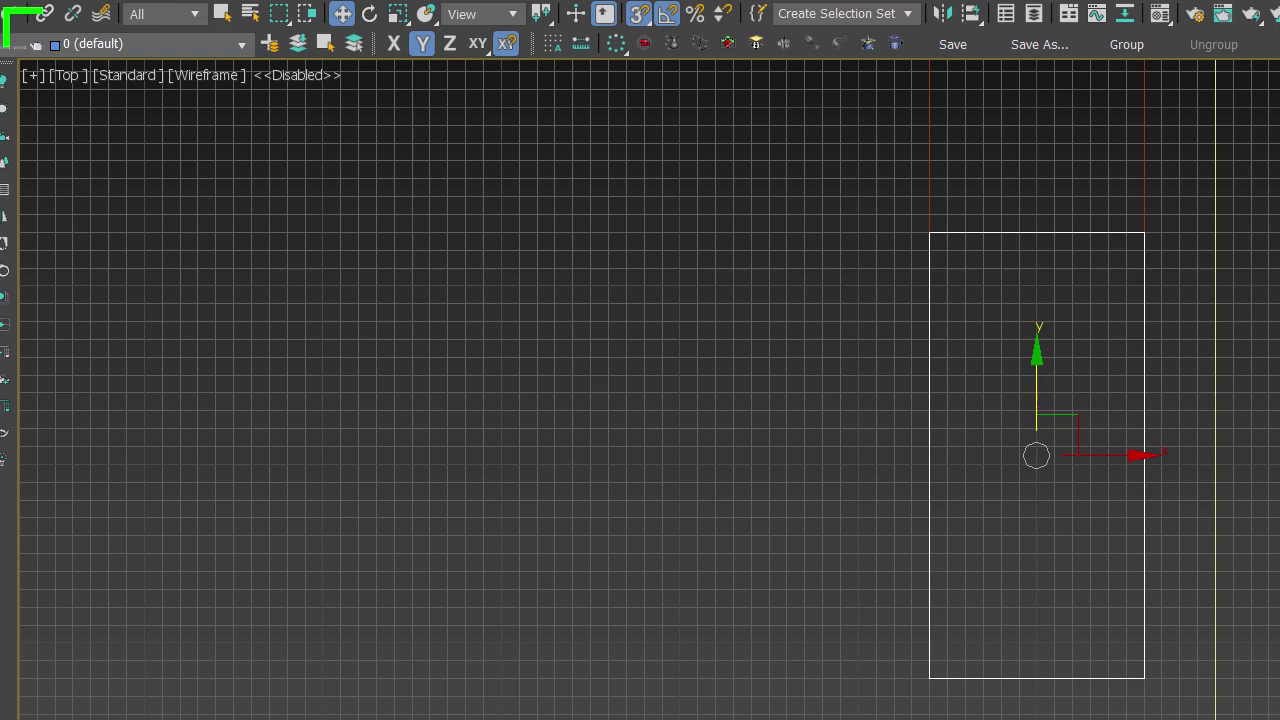
pyautogui.press('Return')
pyautogui.moveTo(965, 340); pyautogui.dragTo(907, 420, button='middle')
# Step: Clone the rotated corner brick along Y with 45 copies of type Copy, using the second brick's matching corner as the spacing
pyautogui.click(1085, 313)
pyautogui.scroll(-2, 1075, 284)
pyautogui.moveTo(1075, 284); pyautogui.dragTo(1050, 360, button='middle')
pyautogui.moveTo(985, 240); pyautogui.dragTo(976, 289, button='middle')
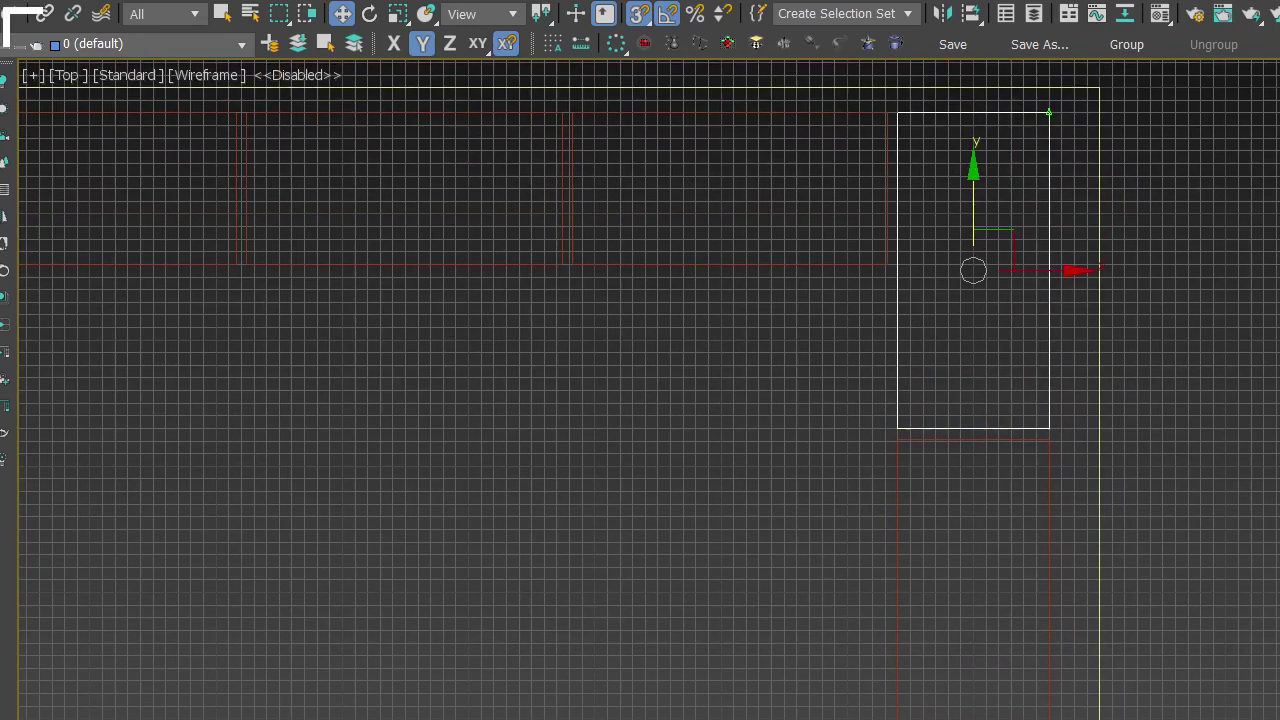
pyautogui.moveTo(1049, 112)
pyautogui.keyDown('shift'); pyautogui.mouseDown()
pyautogui.moveTo(1032, 472)
pyautogui.moveTo(1049, 440)
pyautogui.mouseUp(); pyautogui.keyUp('shift')
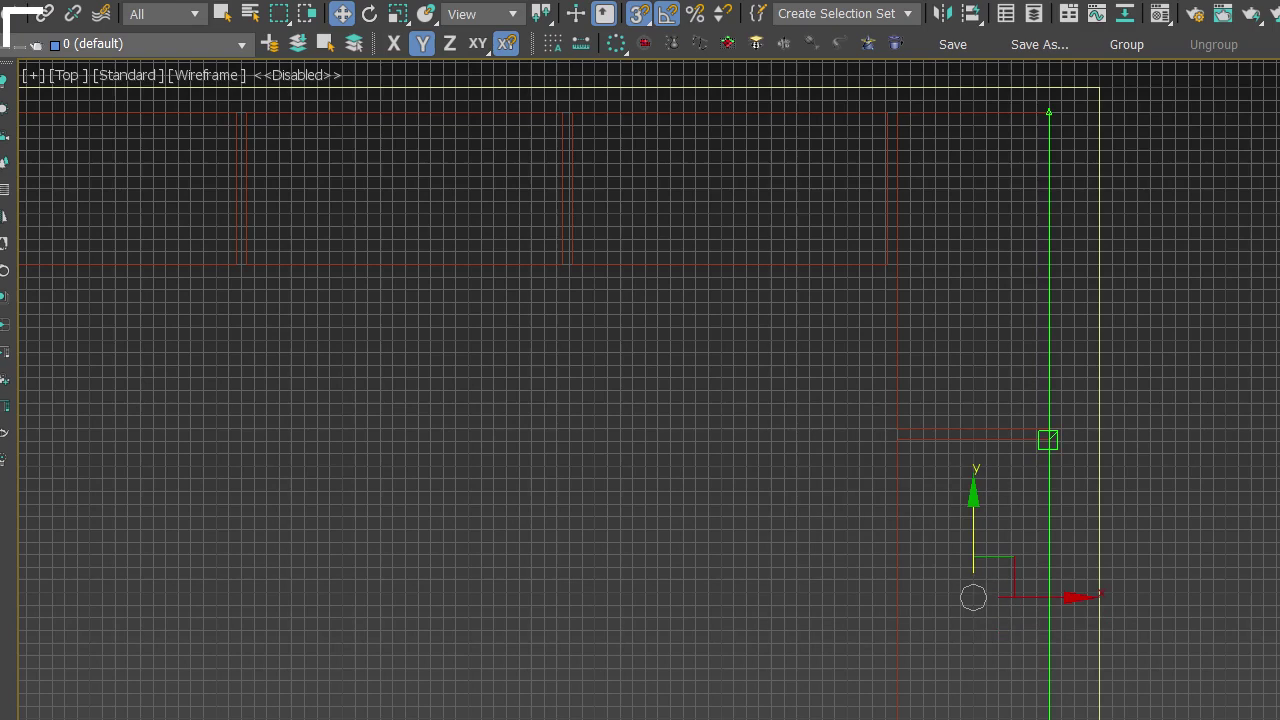
pyautogui.click(938, 508)
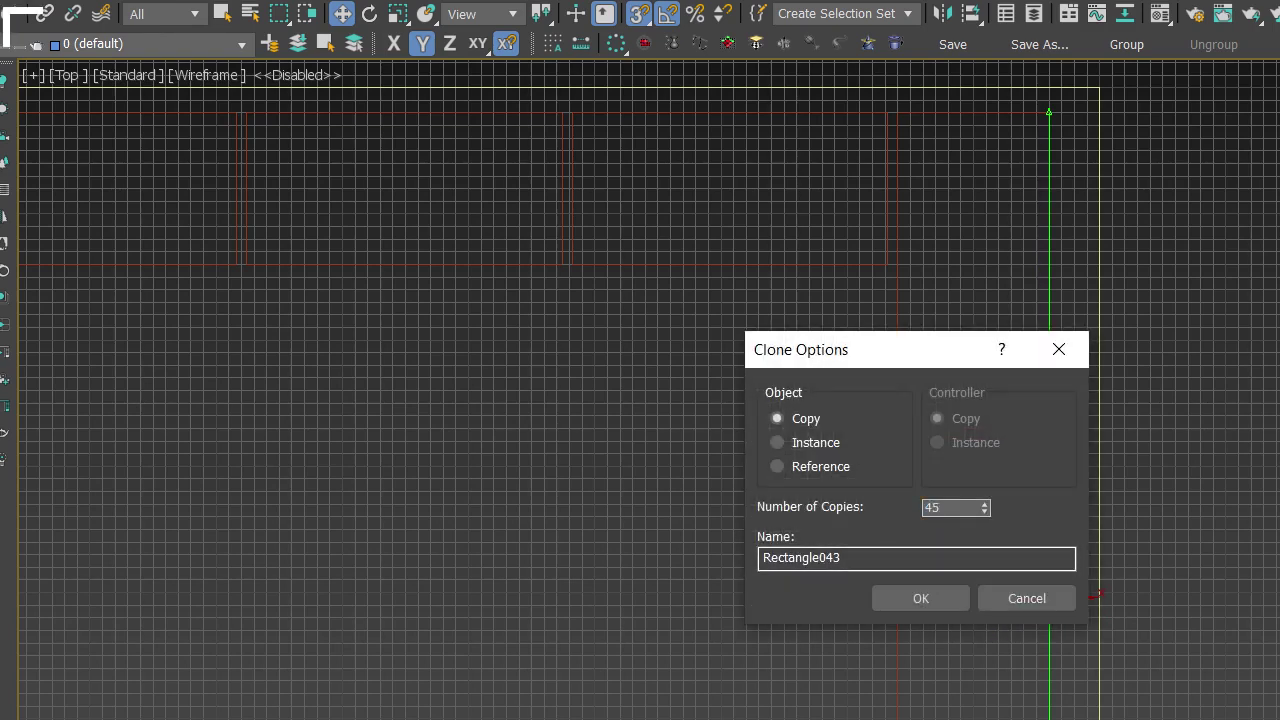
pyautogui.click(921, 598)
# Step: Check where the new row of copied bricks ends relative to the foundation's far corner
pyautogui.scroll(-2, 906, 614)
pyautogui.moveTo(906, 614); pyautogui.dragTo(938, 64, button='middle')
pyautogui.scroll(-7, 932, 505)
pyautogui.scroll(-1, 932, 505)
pyautogui.scroll(6, 935, 490)
pyautogui.scroll(4, 1003, 478)
pyautogui.moveTo(1003, 478); pyautogui.dragTo(1019, 550, button='middle')
pyautogui.moveTo(946, 477); pyautogui.dragTo(988, 591, button='middle')
pyautogui.scroll(-4, 959, 530)
pyautogui.scroll(1, 988, 592)
pyautogui.scroll(6, 993, 583)
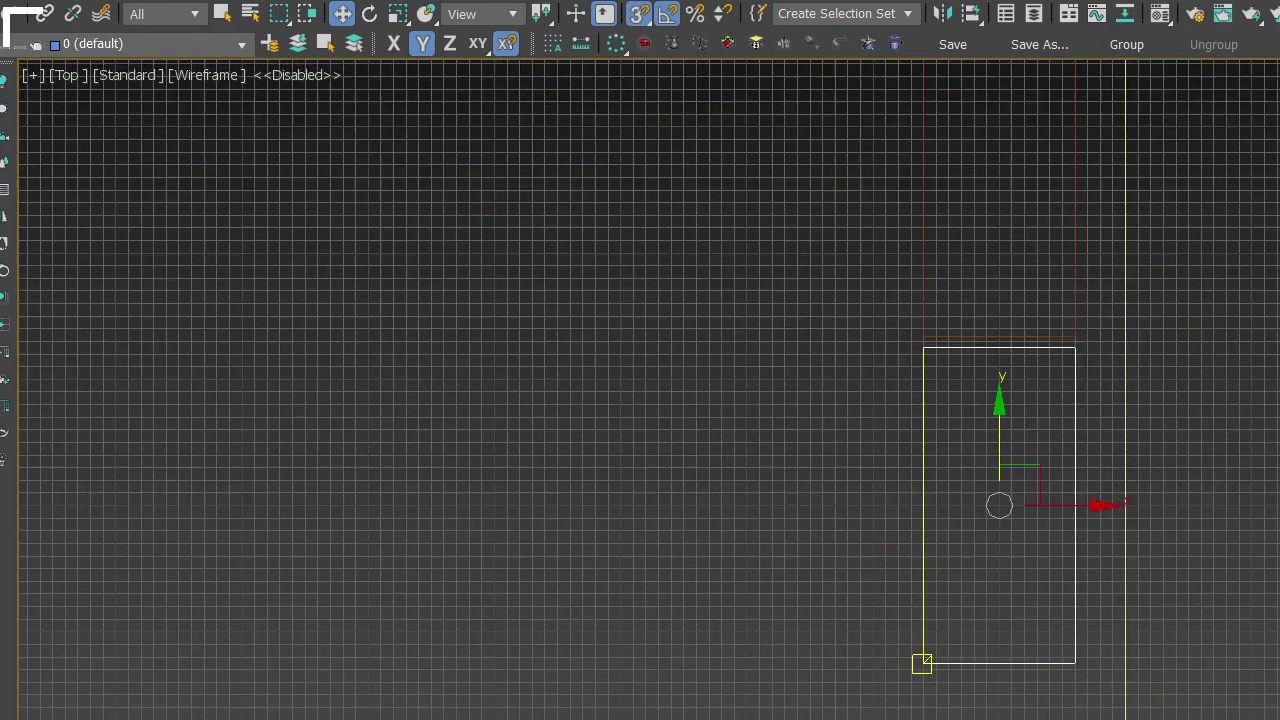
pyautogui.scroll(-2, 993, 583)
pyautogui.moveTo(975, 397); pyautogui.dragTo(1019, 429, button='middle')
pyautogui.scroll(3, 1019, 429)
pyautogui.scroll(-1, 1019, 428)
pyautogui.scroll(-3, 1019, 425)
pyautogui.scroll(-1, 1006, 500)
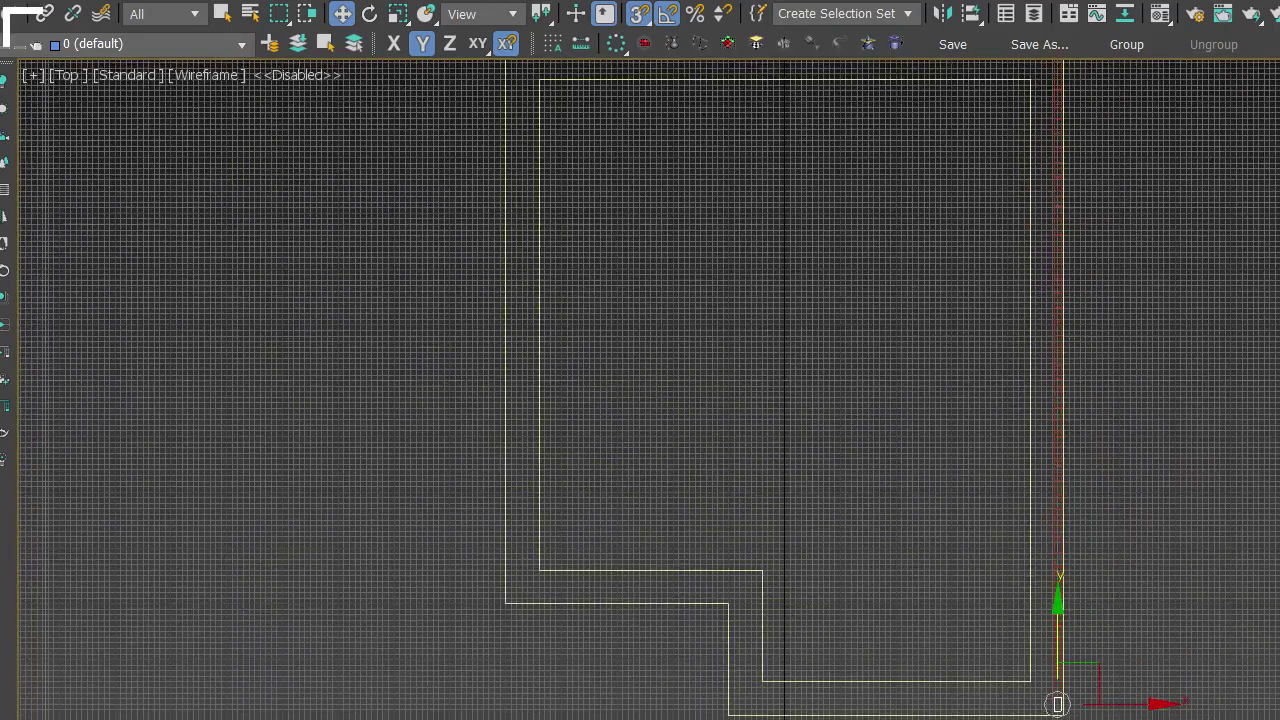
# Step: Select the bricks of both rows and move them together along Y, slightly inward from the foundation's outer edge
pyautogui.scroll(-1, 1057, 704)
pyautogui.moveTo(778, 264); pyautogui.dragTo(720, 381, button='middle')
pyautogui.scroll(4, 720, 381)
pyautogui.scroll(-2, 226, 241)
pyautogui.moveTo(208, 227); pyautogui.dragTo(231, 235)
pyautogui.moveTo(1258, 320); pyautogui.dragTo(1279, 289)
pyautogui.scroll(-4, 1220, 200)
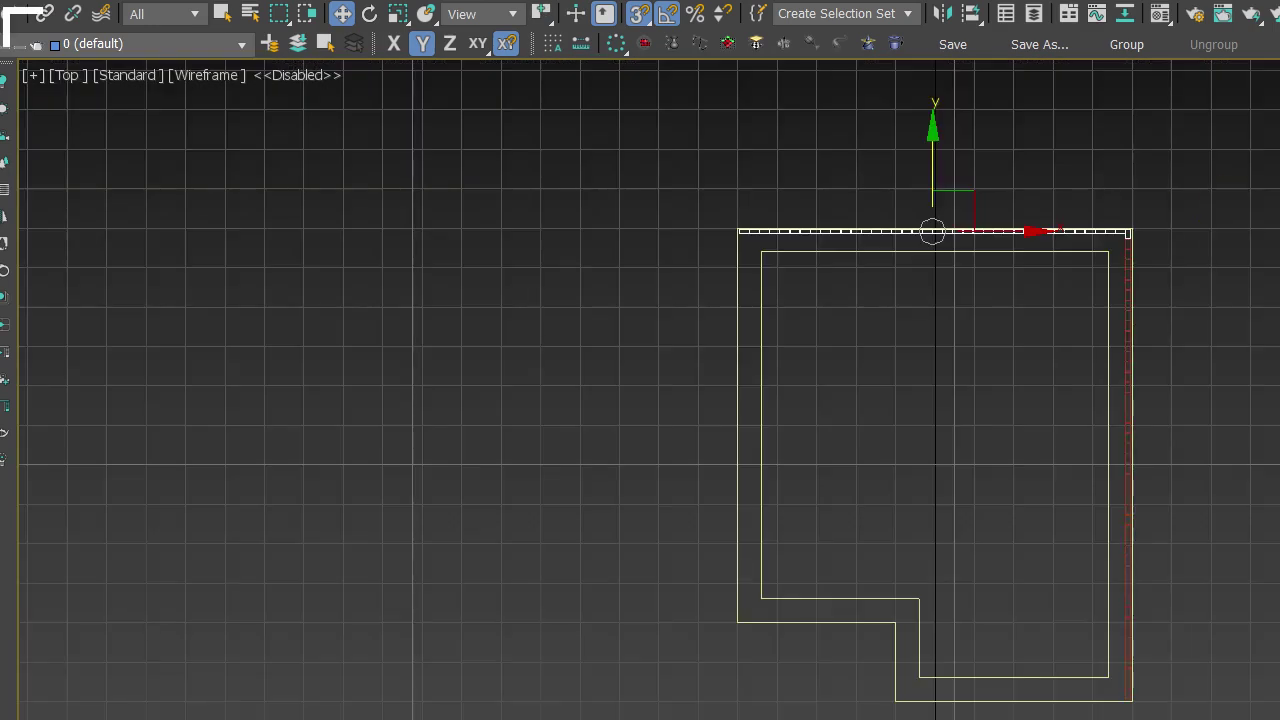
pyautogui.keyDown('ctrl'); pyautogui.moveTo(1183, 687); pyautogui.dragTo(1128, 690); pyautogui.keyUp('ctrl')
pyautogui.scroll(6, 1111, 248)
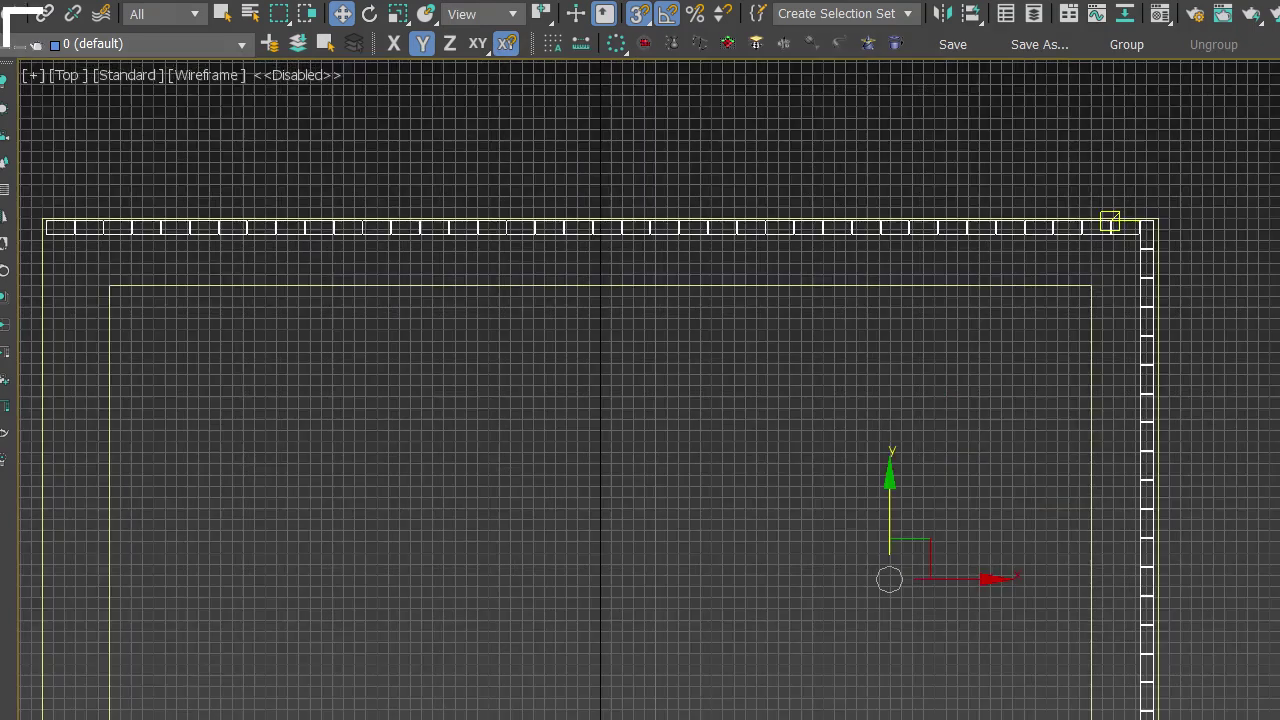
pyautogui.scroll(4, 1111, 248)
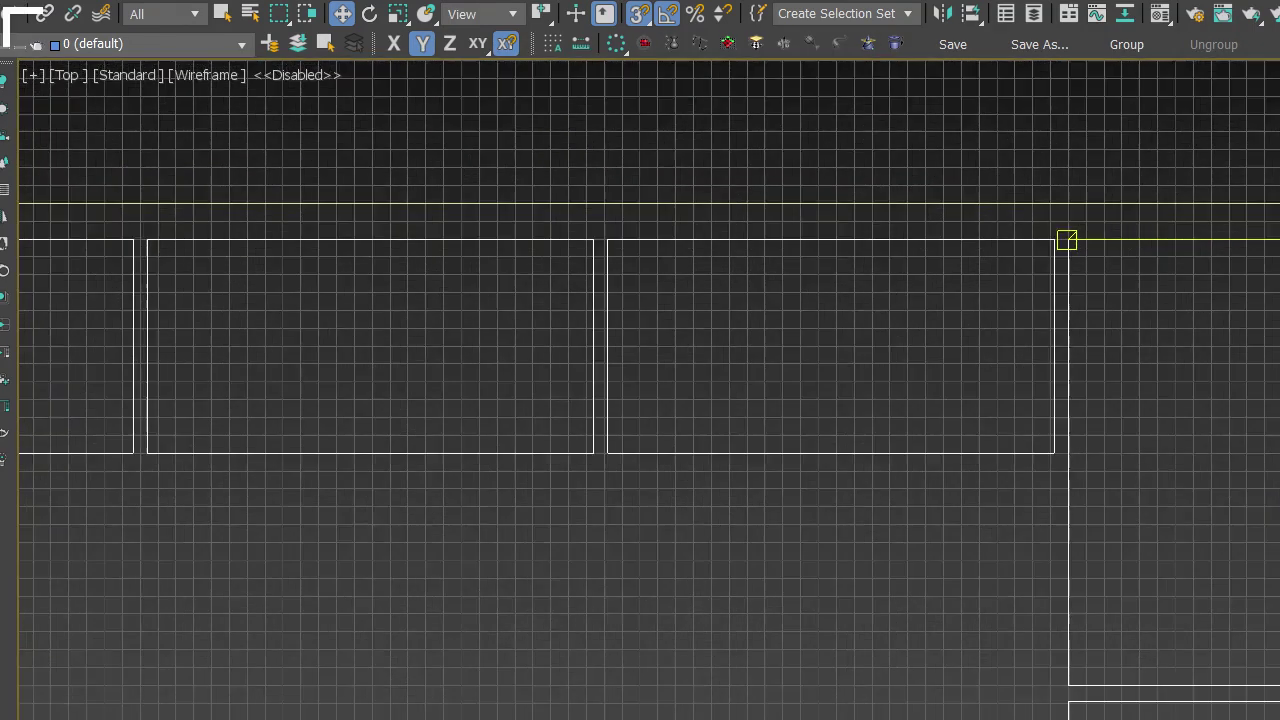
pyautogui.moveTo(1002, 238); pyautogui.dragTo(955, 215, button='middle')
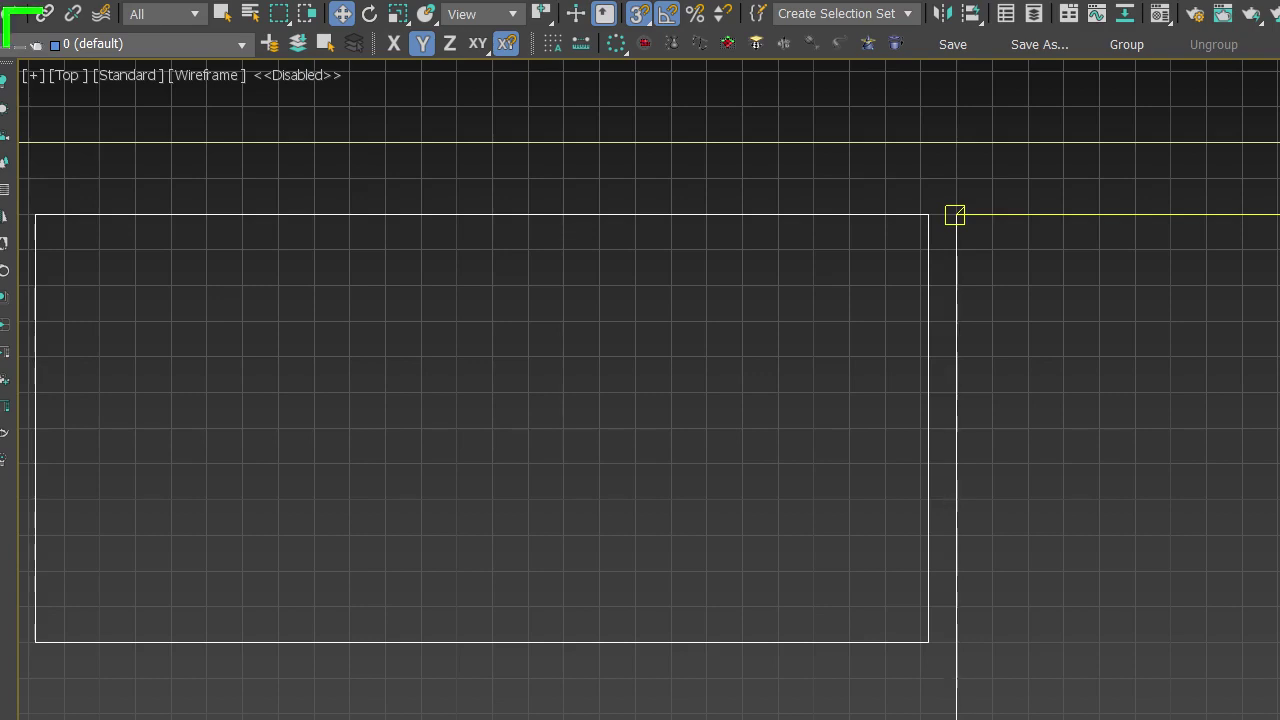
pyautogui.moveTo(954, 215); pyautogui.dragTo(1098, 321)
# Step: Check the margin between the shifted bricks and the foundation's outer edge at both ends of the first row
pyautogui.scroll(-10, 1098, 320)
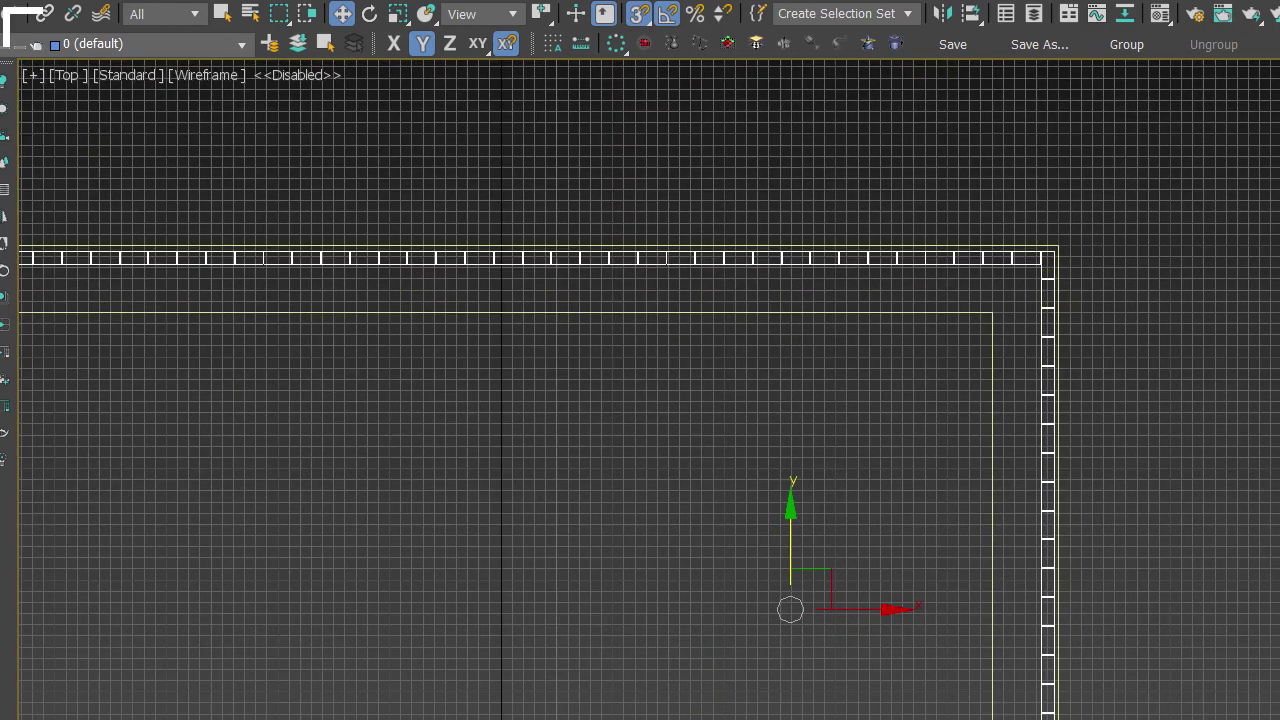
pyautogui.scroll(-2, 926, 200)
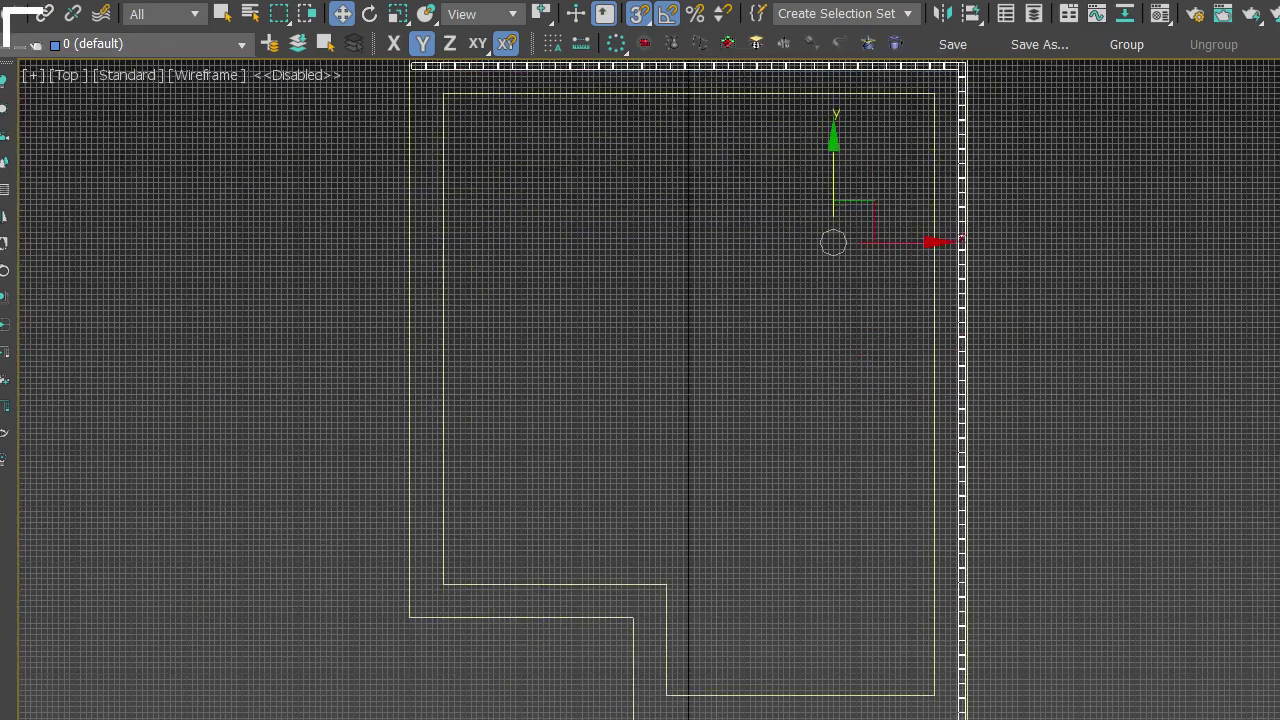
pyautogui.scroll(2, 986, 600)
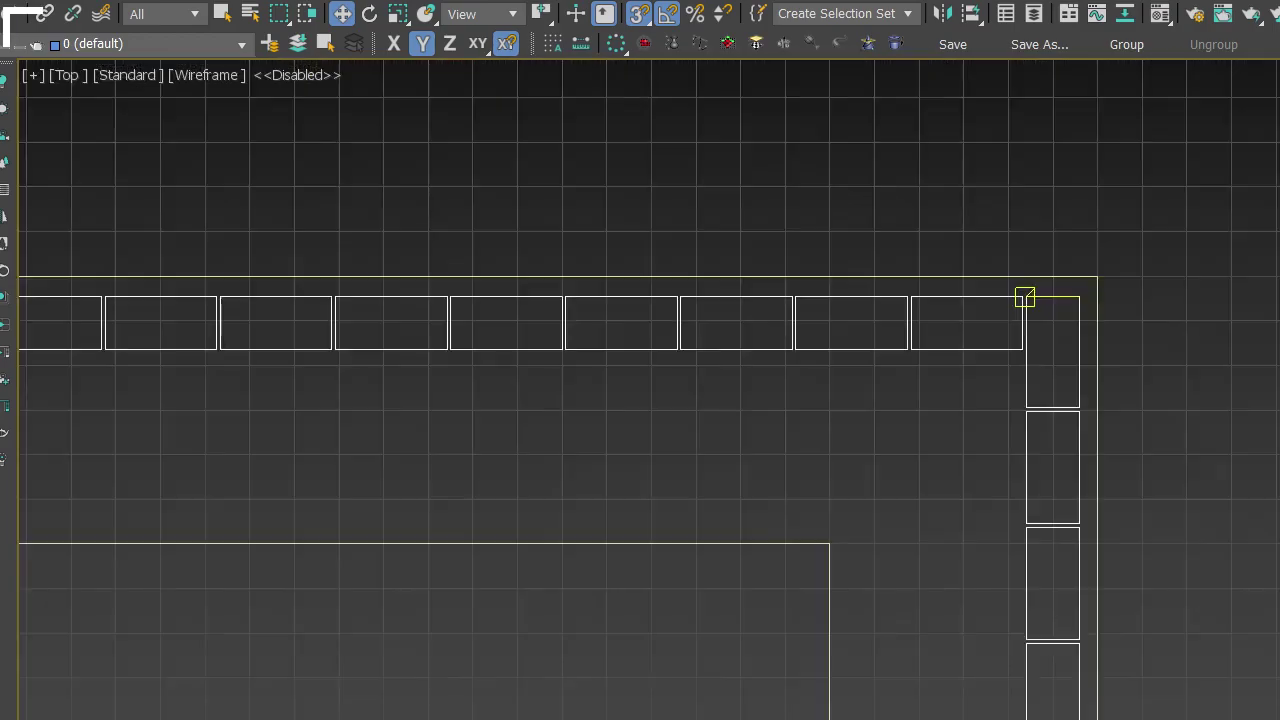
pyautogui.scroll(3, 676, 350)
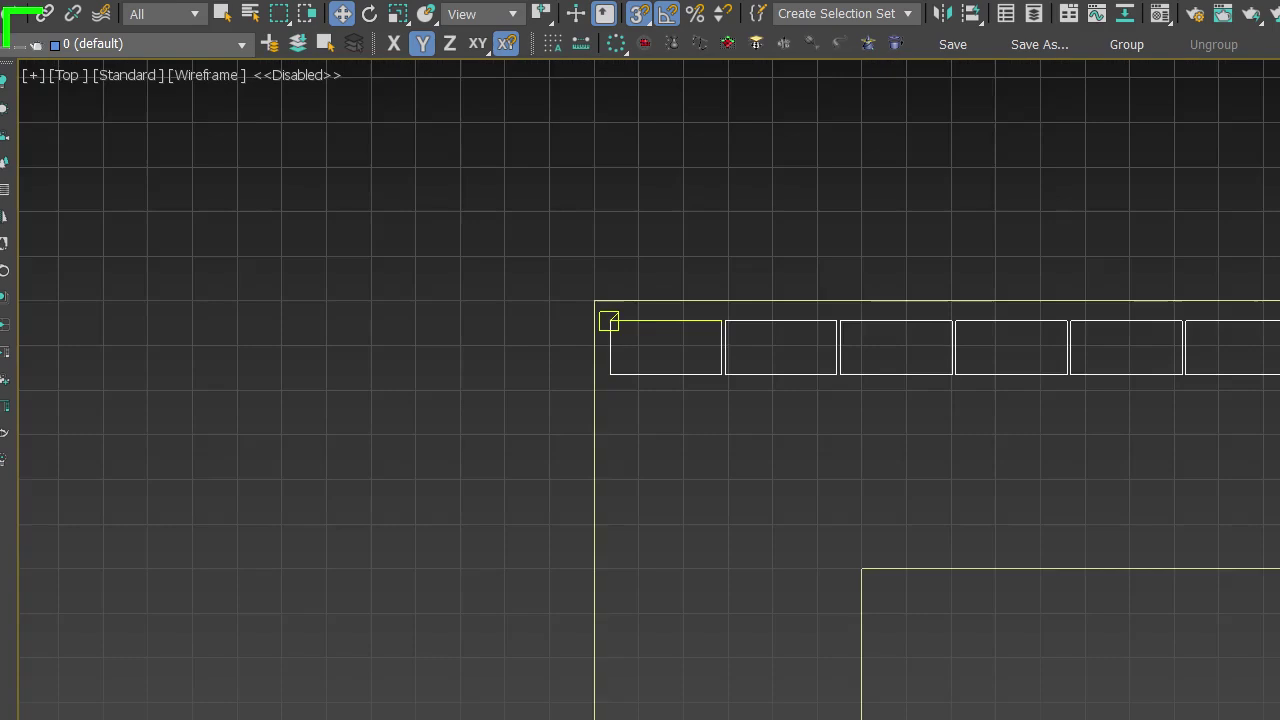
pyautogui.scroll(-1, 638, 336)
pyautogui.moveTo(620, 327); pyautogui.dragTo(589, 321, button='middle')
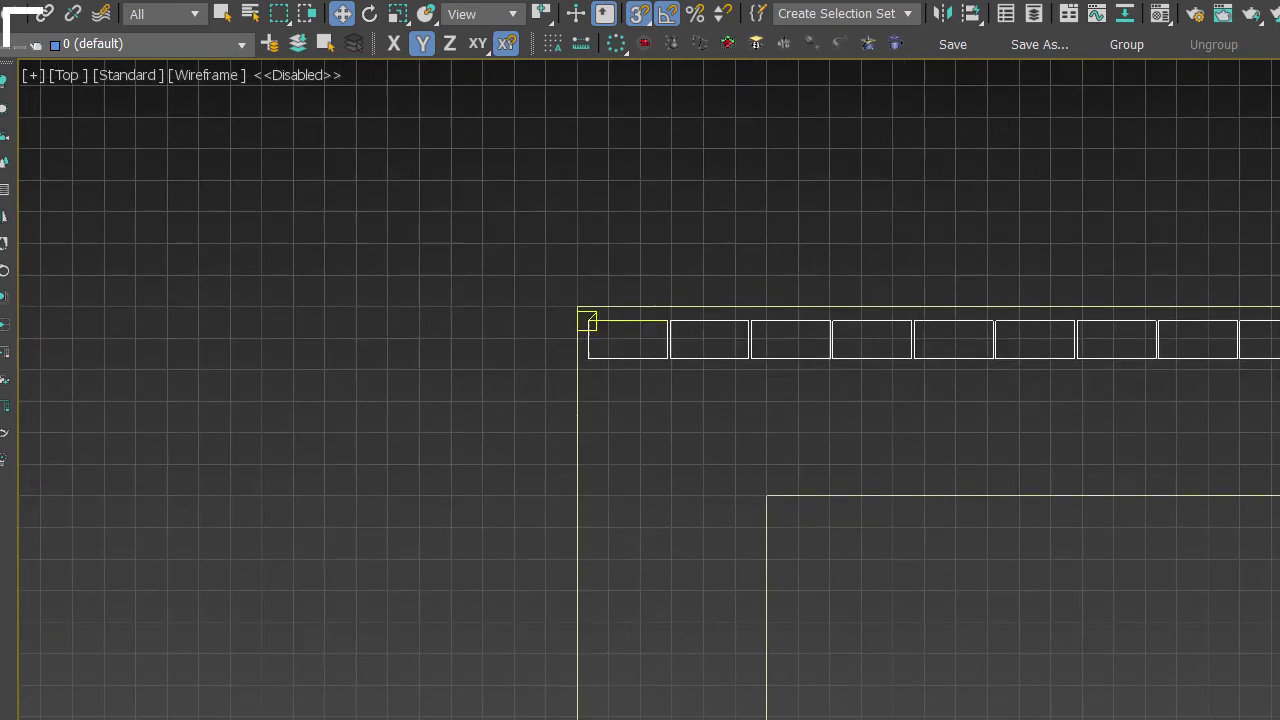
pyautogui.scroll(-3, 700, 354)
pyautogui.moveTo(700, 354); pyautogui.dragTo(510, 322, button='middle')
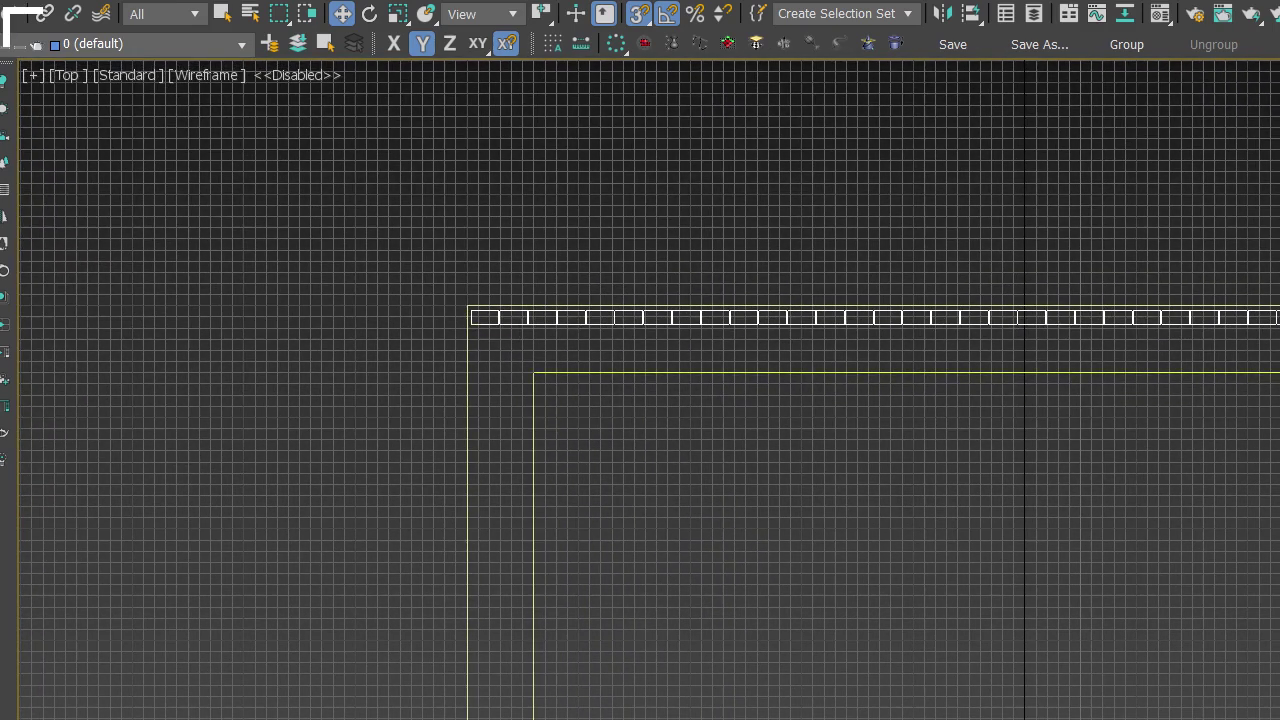
pyautogui.scroll(1, 1270, 319)
pyautogui.scroll(1, 1270, 302)
pyautogui.moveTo(1270, 302); pyautogui.dragTo(1088, 270, button='middle')
pyautogui.scroll(1, 1270, 270)
pyautogui.moveTo(1279, 270); pyautogui.dragTo(1254, 261, button='middle')
pyautogui.scroll(2, 1254, 261)
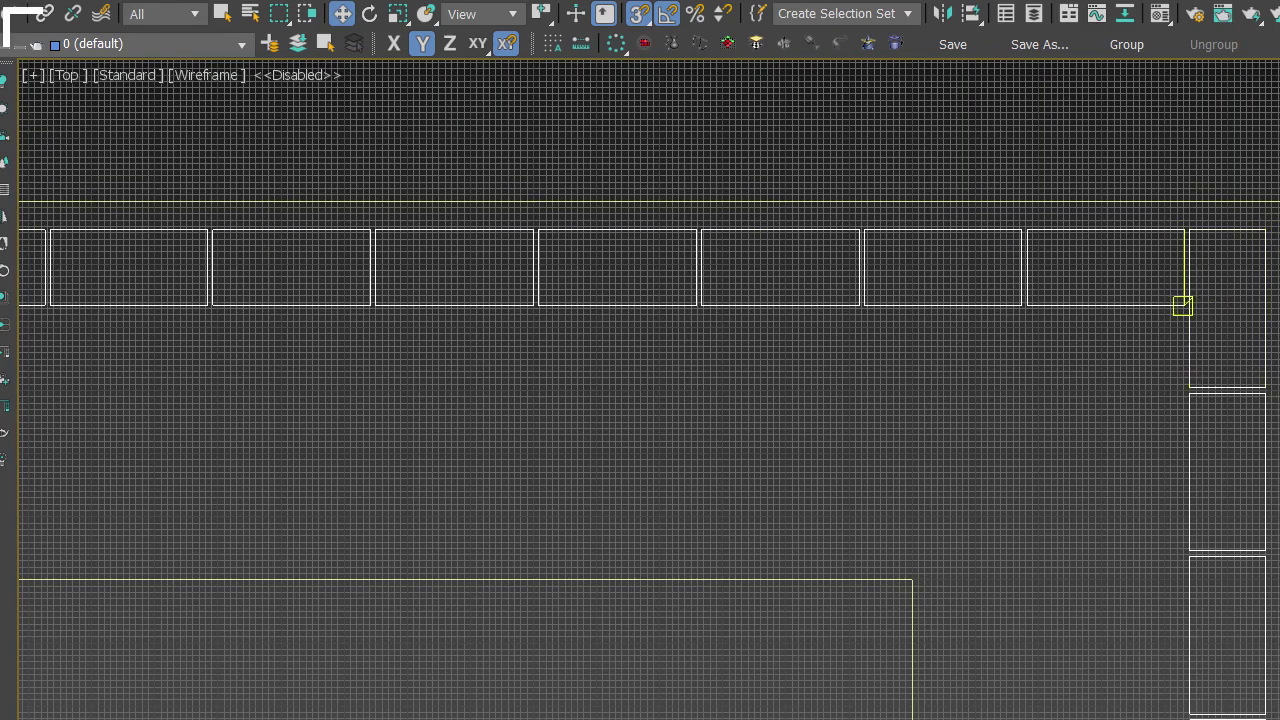
pyautogui.moveTo(1190, 231); pyautogui.dragTo(1138, 187, button='middle')
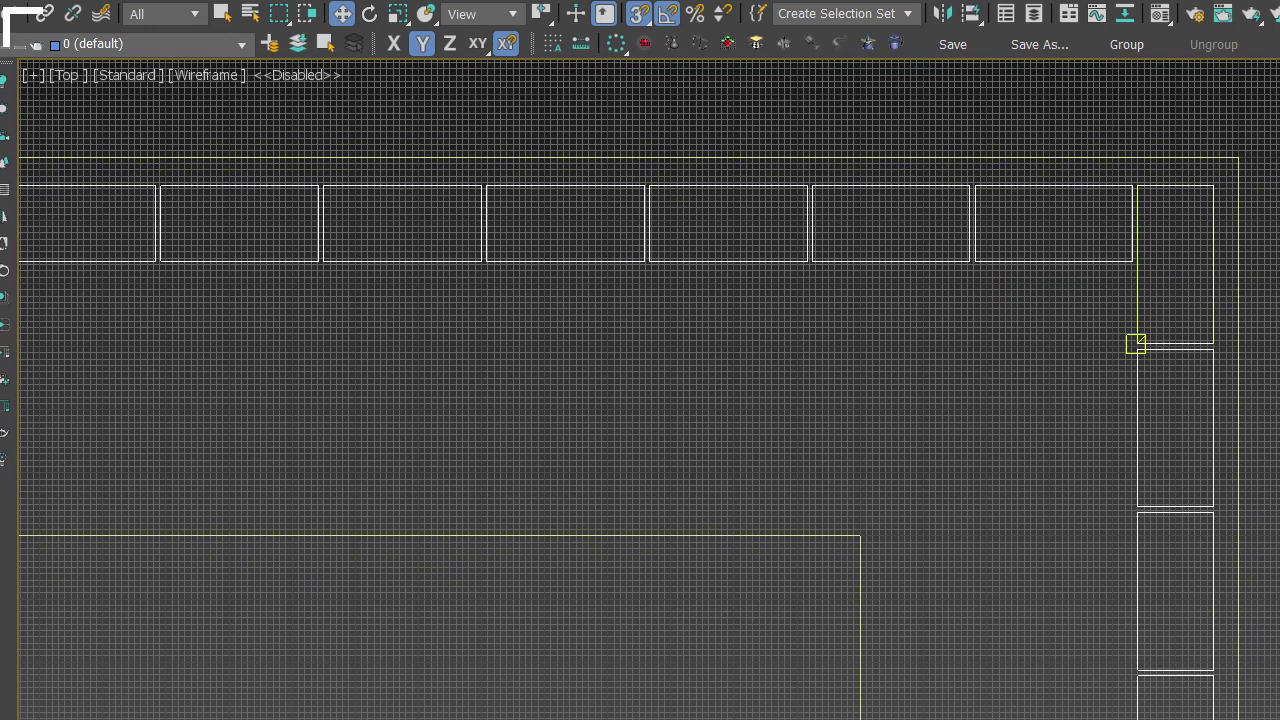
# Step: Examine the joints around the corner brick and the row running down the side wall
pyautogui.scroll(-2, 1143, 336)
pyautogui.moveTo(1188, 336); pyautogui.dragTo(1123, 268, button='middle')
pyautogui.scroll(-2, 1123, 362)
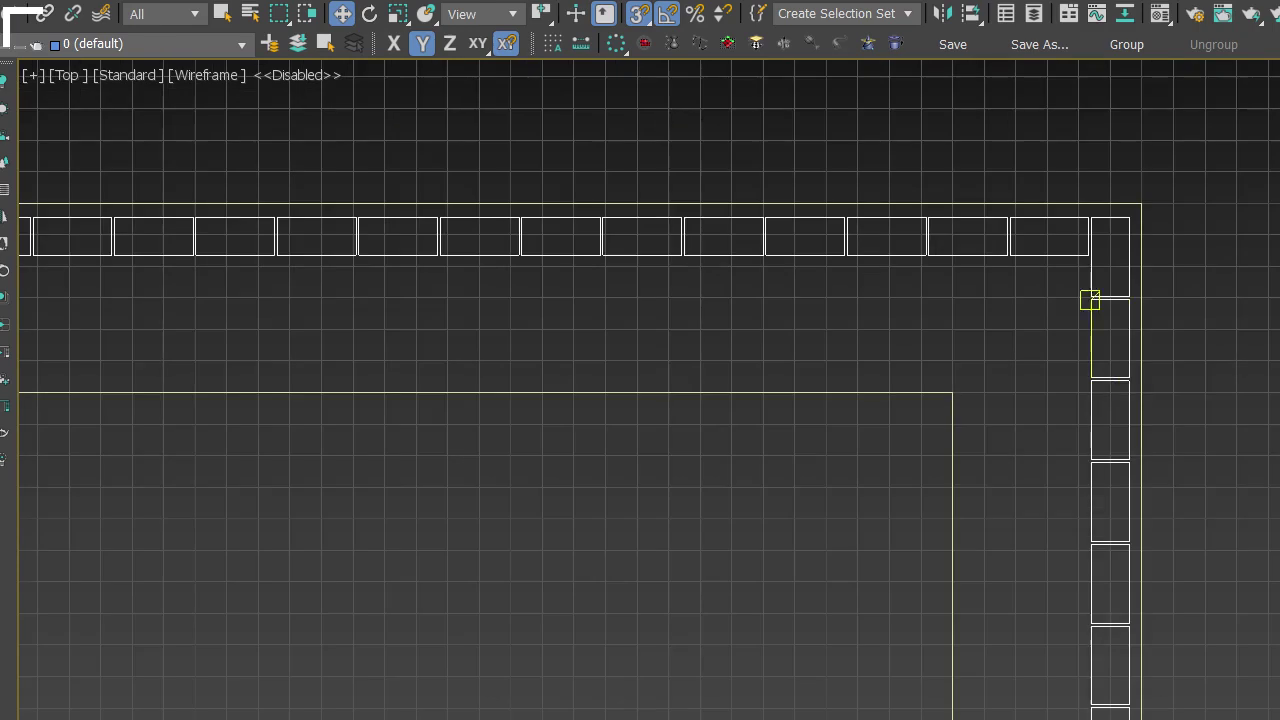
pyautogui.moveTo(1087, 220); pyautogui.dragTo(1074, 242, button='middle')
pyautogui.scroll(4, 1074, 243)
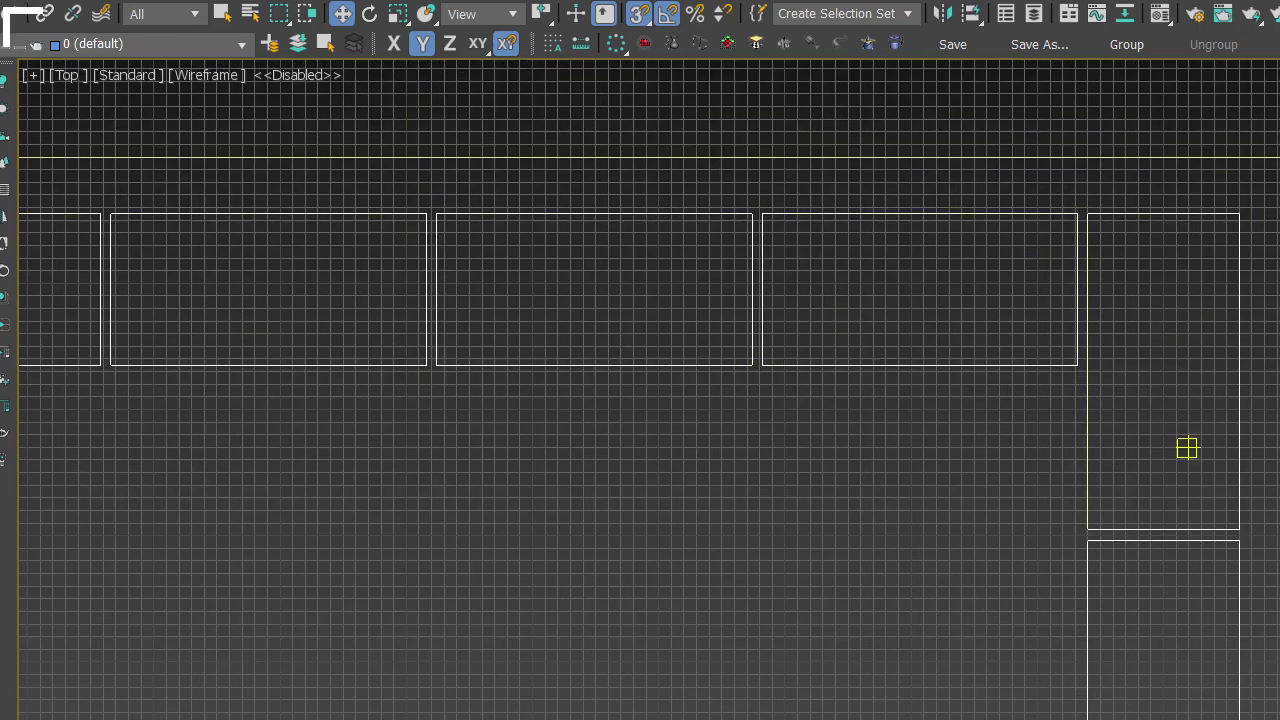
pyautogui.scroll(-8, 1124, 245)
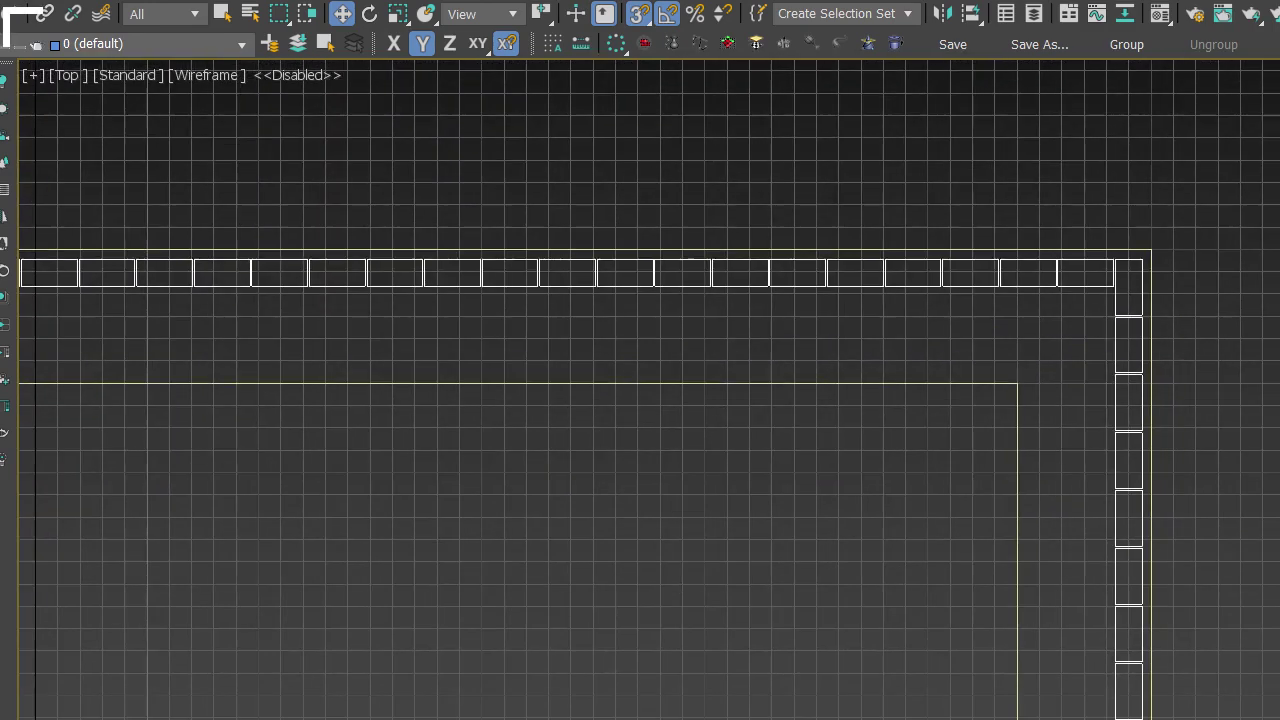
pyautogui.scroll(-4, 1116, 366)
pyautogui.moveTo(1123, 608); pyautogui.dragTo(1112, 204, button='middle')
pyautogui.scroll(4, 1092, 715)
pyautogui.scroll(-6, 1117, 632)
pyautogui.moveTo(1117, 632); pyautogui.dragTo(1149, 711, button='middle')
pyautogui.scroll(2, 1138, 680)
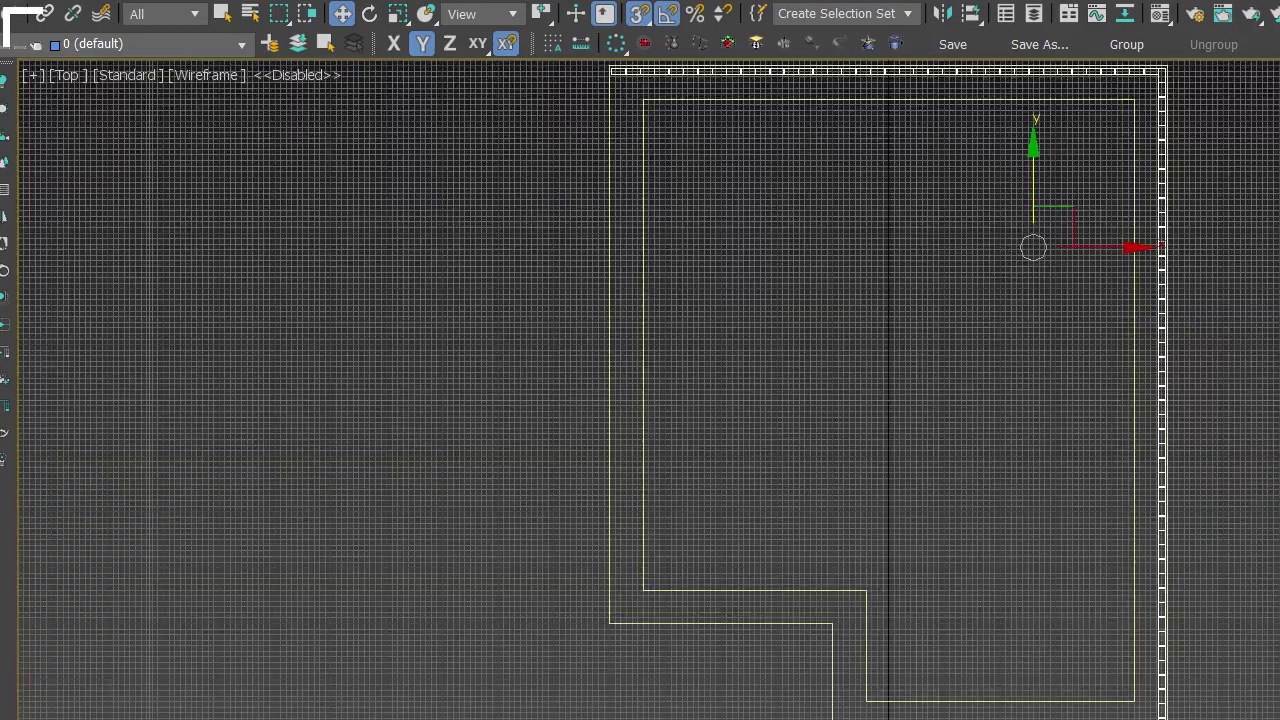
pyautogui.scroll(4, 1142, 717)
pyautogui.scroll(-4, 1147, 717)
# Step: Clone the first-row brick beside the corner once along Y as a Copy and align it with the side row's far end
pyautogui.moveTo(1105, 179); pyautogui.dragTo(1080, 246, button='middle')
pyautogui.scroll(3, 1113, 148)
pyautogui.click(1178, 126)
pyautogui.scroll(-4, 1165, 126)
pyautogui.moveTo(1168, 173); pyautogui.dragTo(1144, 238, button='middle')
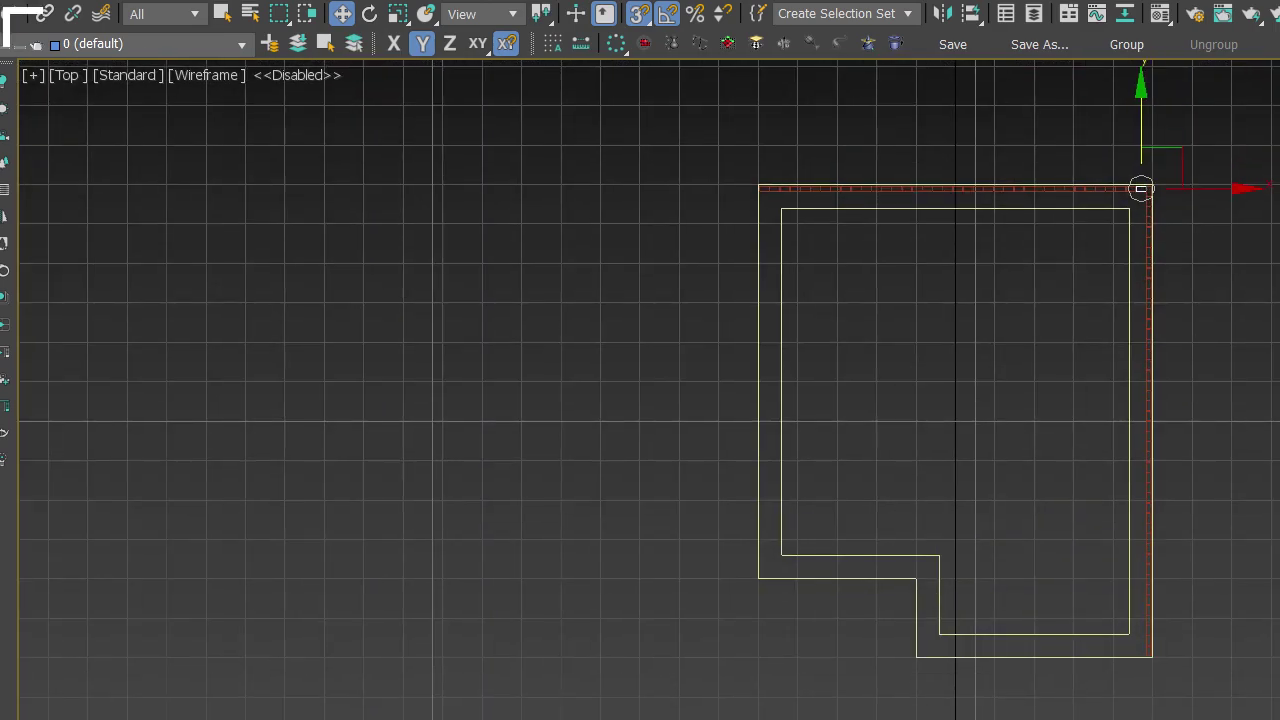
pyautogui.keyDown('shift'); pyautogui.moveTo(1141, 553); pyautogui.dragTo(1141, 657); pyautogui.keyUp('shift')
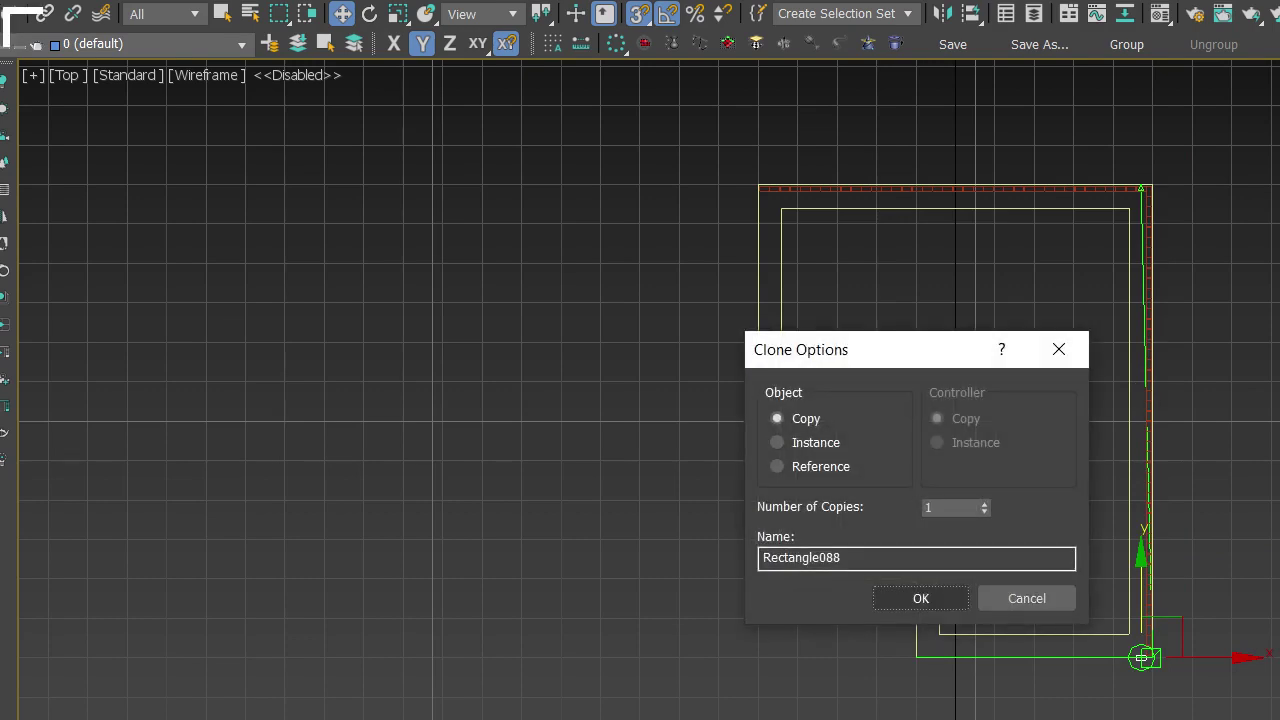
pyautogui.press('Return')
pyautogui.scroll(12, 1150, 660)
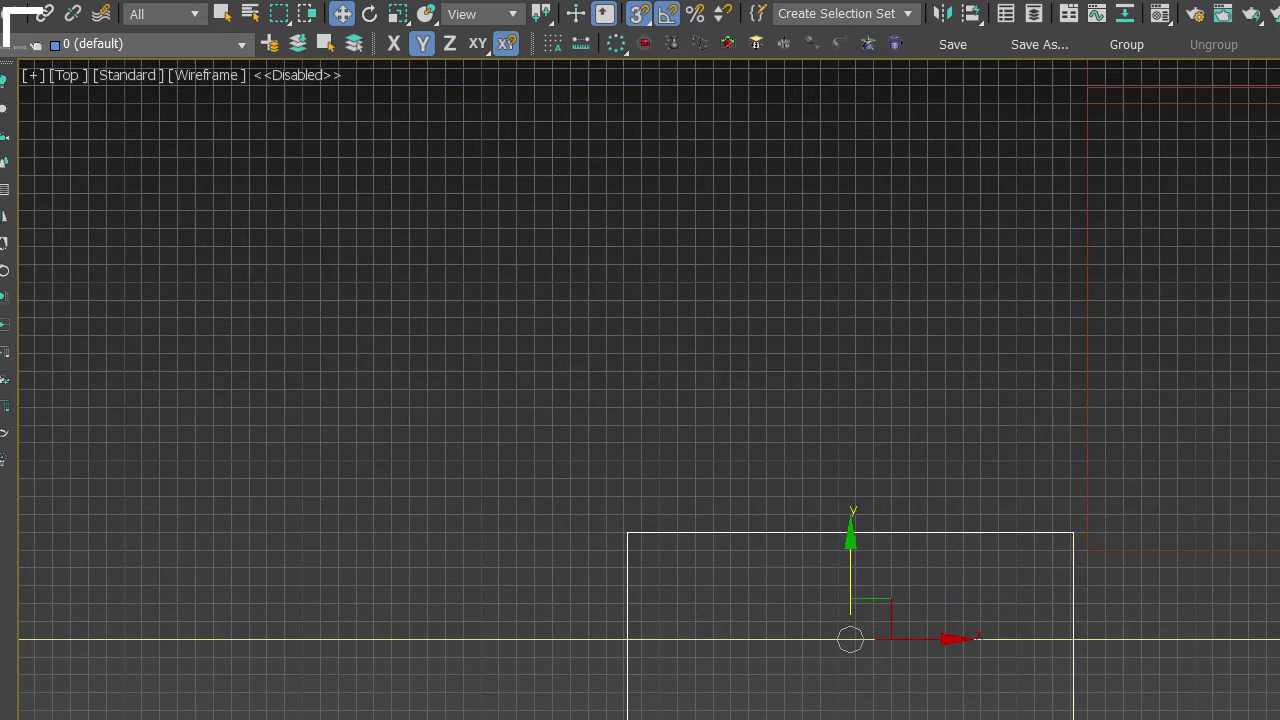
pyautogui.moveTo(1074, 719); pyautogui.dragTo(1122, 548)
pyautogui.scroll(-2, 1122, 548)
pyautogui.scroll(-8, 1126, 566)
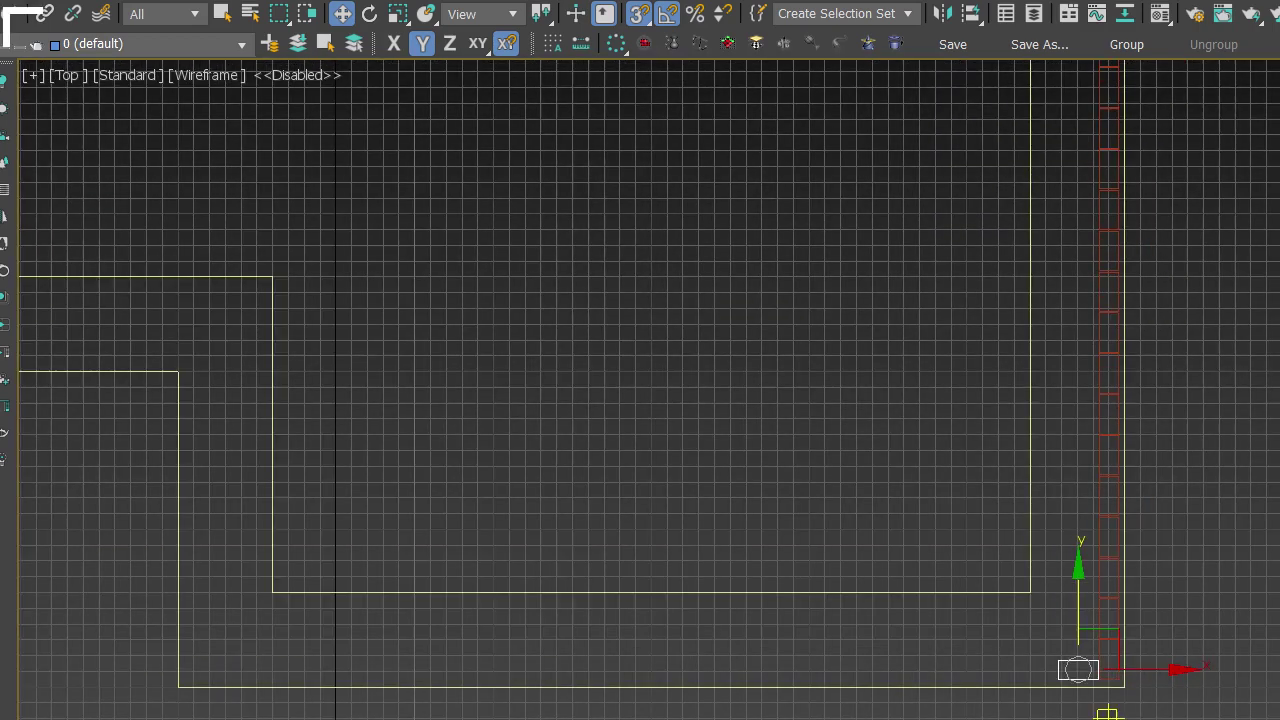
# Step: Switch to a shaded perspective view and inspect the corner where the two brick rows meet
pyautogui.press('p')
pyautogui.moveTo(1257, 591); pyautogui.dragTo(1092, 673, button='middle')
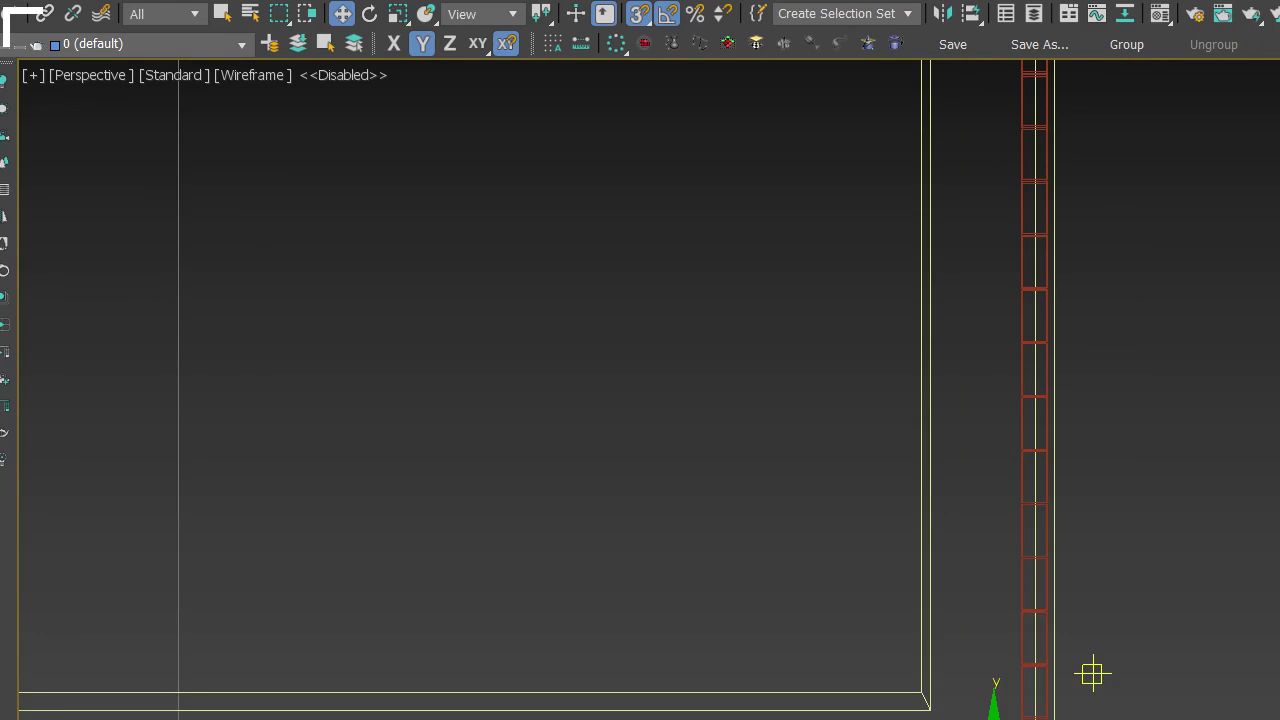
pyautogui.press('F3')
pyautogui.scroll(-2, 1105, 640)
pyautogui.moveTo(1114, 614)
pyautogui.keyDown('alt'); pyautogui.mouseDown(button='middle')
pyautogui.moveTo(1010, 500)
pyautogui.moveTo(860, 450)
pyautogui.mouseUp(button='middle'); pyautogui.keyUp('alt')
pyautogui.moveTo(1010, 560); pyautogui.dragTo(910, 510, button='middle')
pyautogui.keyDown('alt'); pyautogui.moveTo(1000, 520); pyautogui.dragTo(860, 540, button='middle'); pyautogui.keyUp('alt')
pyautogui.scroll(3, 980, 497)
pyautogui.moveTo(870, 470); pyautogui.dragTo(653, 390, button='middle')
pyautogui.scroll(4, 653, 390)
pyautogui.scroll(-3, 1236, 514)
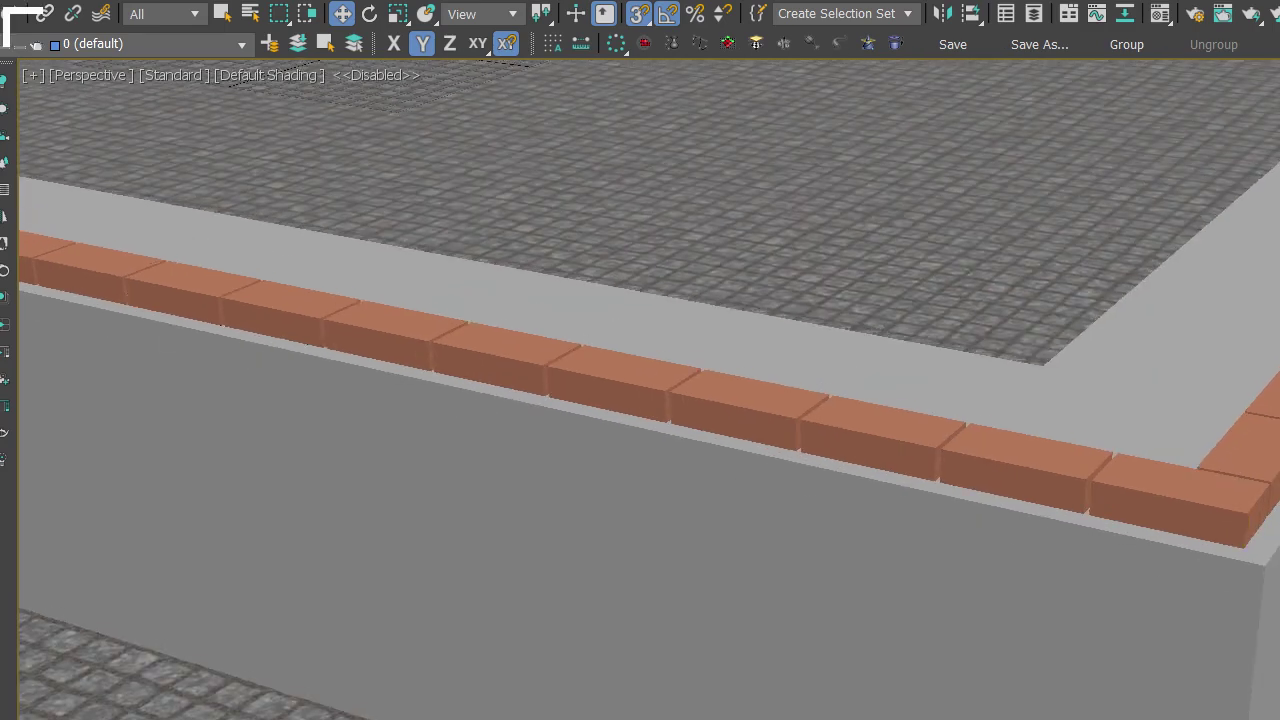
pyautogui.moveTo(1247, 557)
pyautogui.keyDown('alt'); pyautogui.mouseDown(button='middle')
pyautogui.moveTo(960, 600)
pyautogui.moveTo(1200, 480)
pyautogui.mouseUp(button='middle'); pyautogui.keyUp('alt')
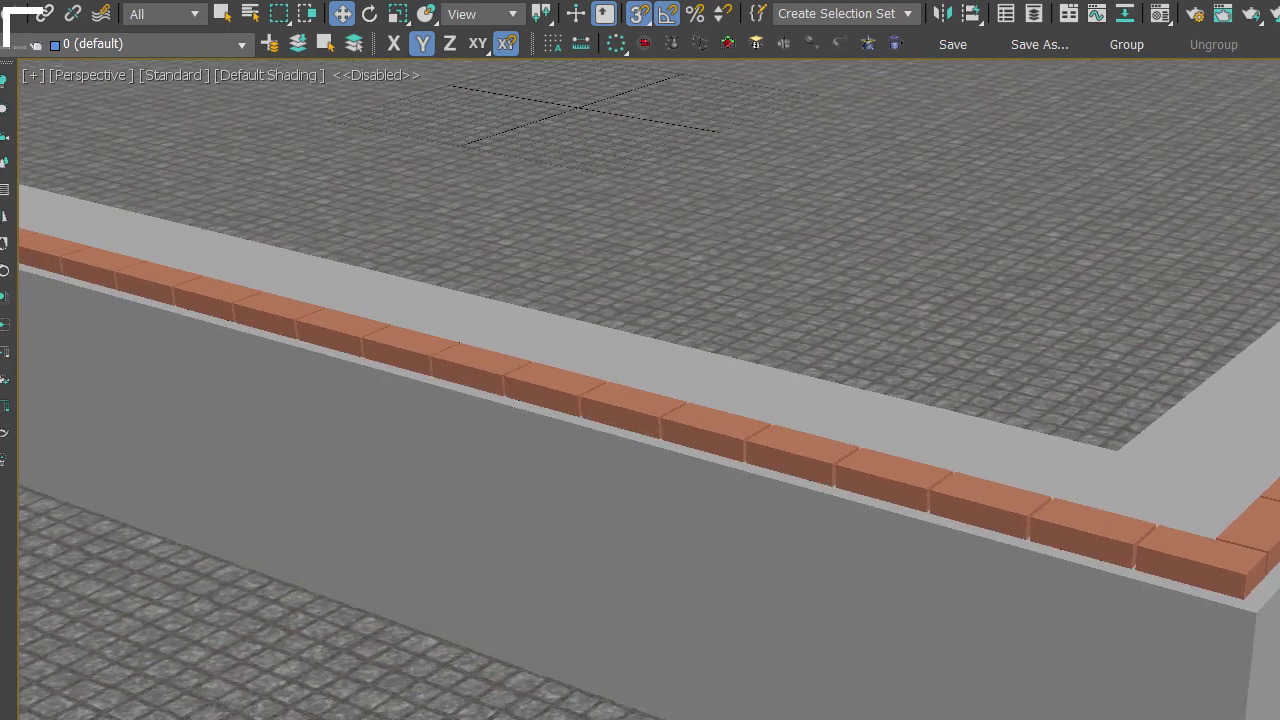
pyautogui.keyDown('alt'); pyautogui.moveTo(1268, 545); pyautogui.dragTo(1185, 498, button='middle'); pyautogui.keyUp('alt')
pyautogui.scroll(-3, 1080, 571)
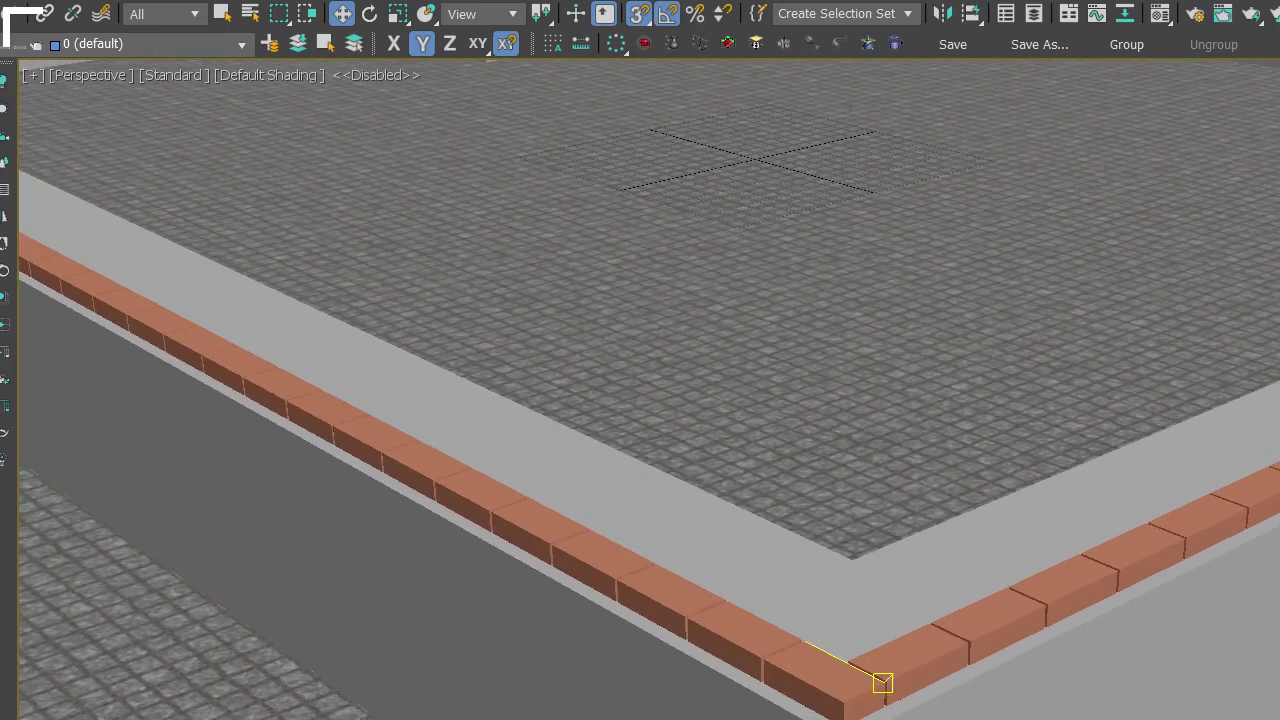
# Step: Inspect the brick joints along the side wall as far as the foundation's far corner
pyautogui.scroll(4, 963, 683)
pyautogui.moveTo(848, 710); pyautogui.dragTo(1160, 690, button='middle')
pyautogui.scroll(-2, 988, 700)
pyautogui.scroll(-3, 1077, 600)
pyautogui.moveTo(1116, 530); pyautogui.dragTo(1068, 590, button='middle')
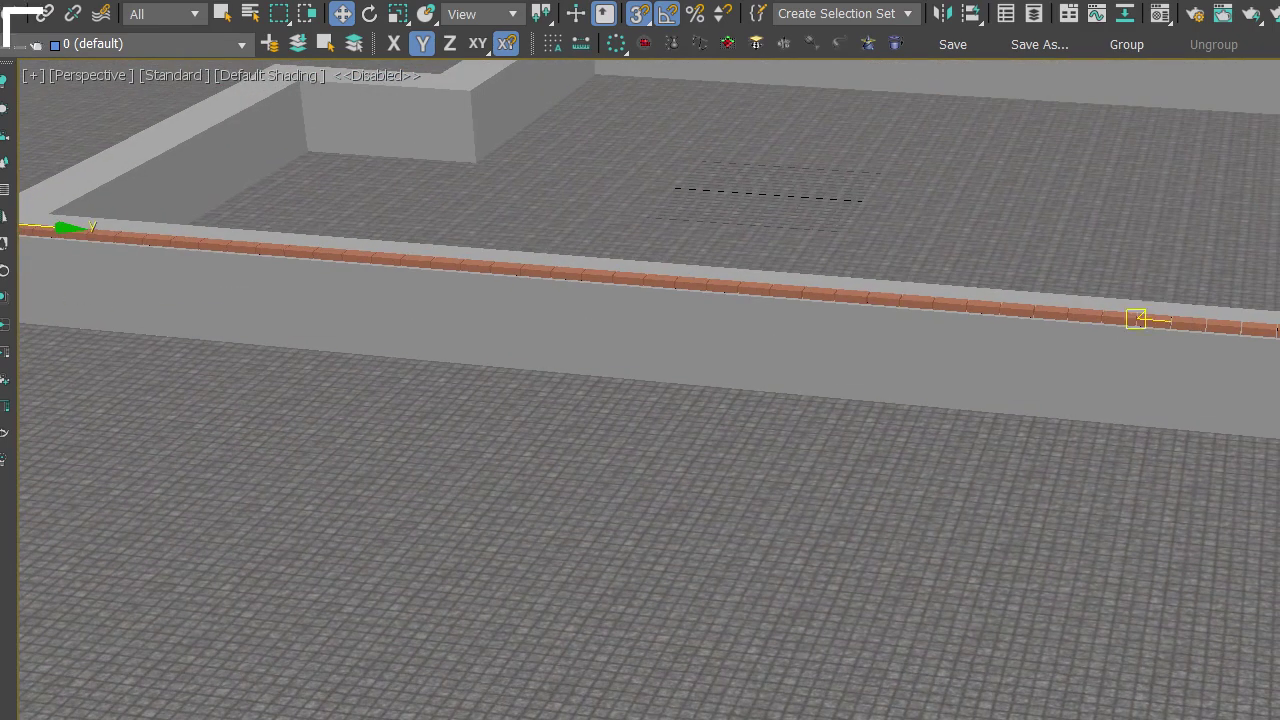
pyautogui.scroll(-6, 1190, 470)
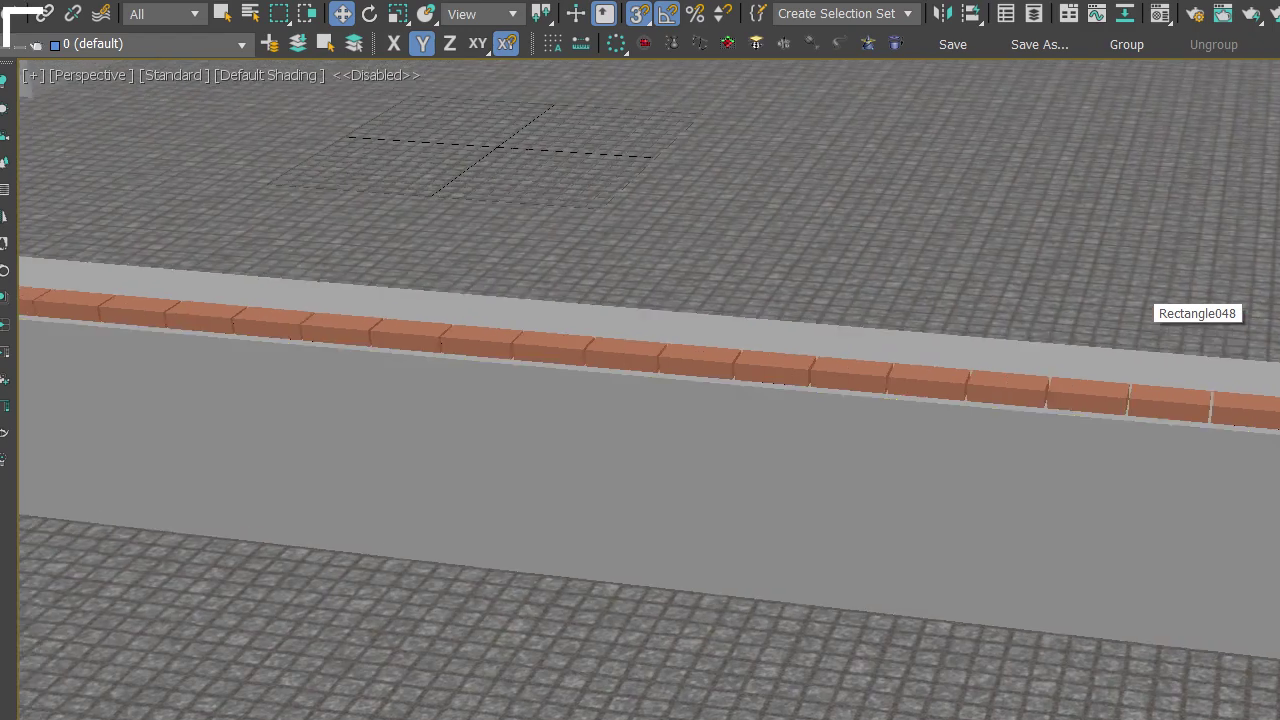
pyautogui.moveTo(1260, 510); pyautogui.dragTo(1270, 460, button='middle')
pyautogui.scroll(3, 1160, 465)
pyautogui.scroll(-5, 1160, 465)
pyautogui.moveTo(100, 428); pyautogui.dragTo(488, 552, button='middle')
pyautogui.scroll(4, 726, 514)
pyautogui.moveTo(626, 506); pyautogui.dragTo(870, 588, button='middle')
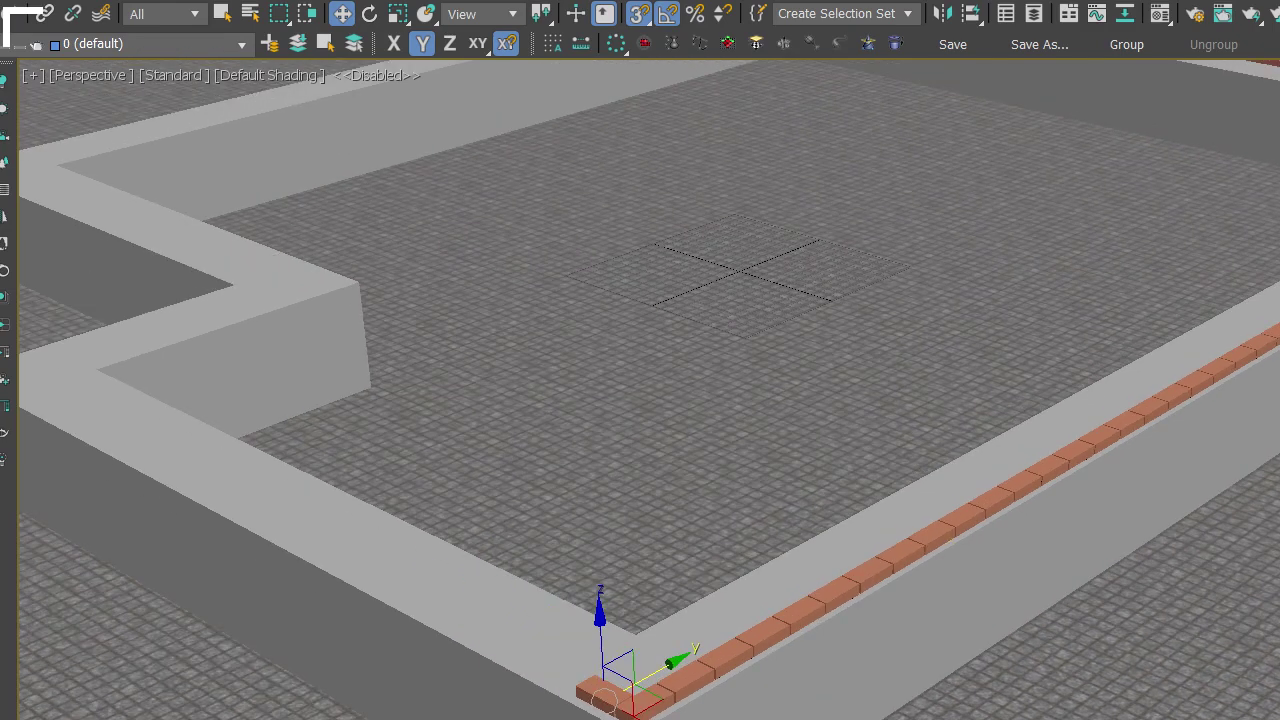
# Step: Examine the cloned brick at the far corner and the brick layout around the whole foundation
pyautogui.moveTo(960, 538); pyautogui.dragTo(971, 540, button='middle')
pyautogui.moveTo(735, 672); pyautogui.dragTo(857, 645, button='middle')
pyautogui.scroll(3, 840, 660)
pyautogui.scroll(6, 846, 658)
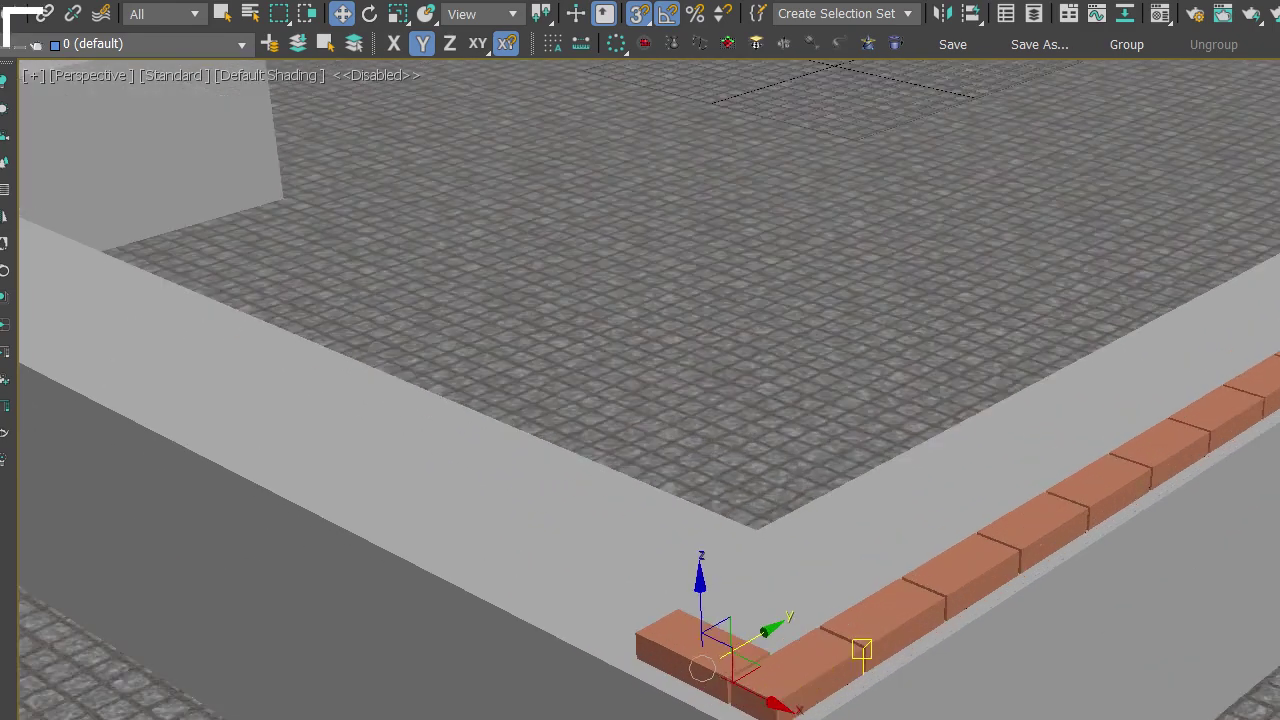
pyautogui.scroll(-4, 852, 662)
pyautogui.keyDown('alt'); pyautogui.moveTo(855, 662); pyautogui.dragTo(1030, 470, button='middle'); pyautogui.keyUp('alt')
pyautogui.scroll(-10, 1028, 540)
pyautogui.scroll(2, 745, 640)
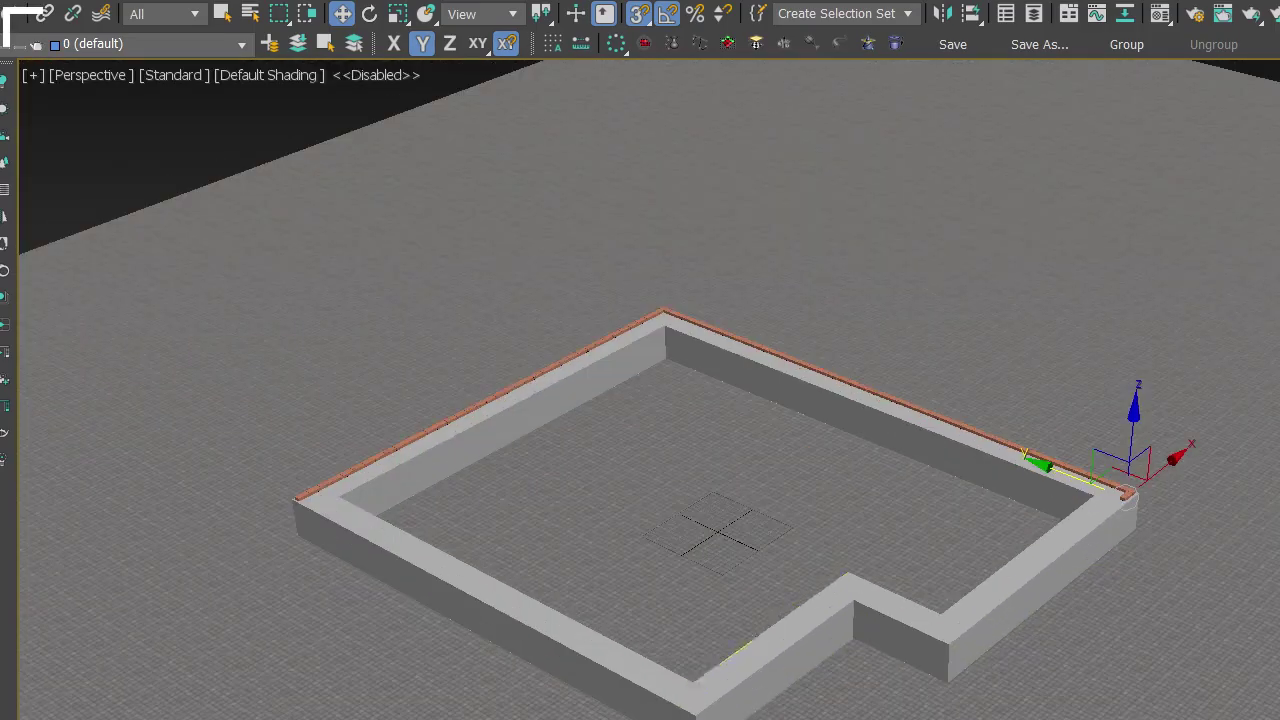
# Step: Switch to a wireframe top view and examine the cloned brick at the foundation's lower-right corner
pyautogui.scroll(3, 938, 648)
pyautogui.moveTo(938, 648); pyautogui.dragTo(855, 692, button='middle')
pyautogui.press('t')
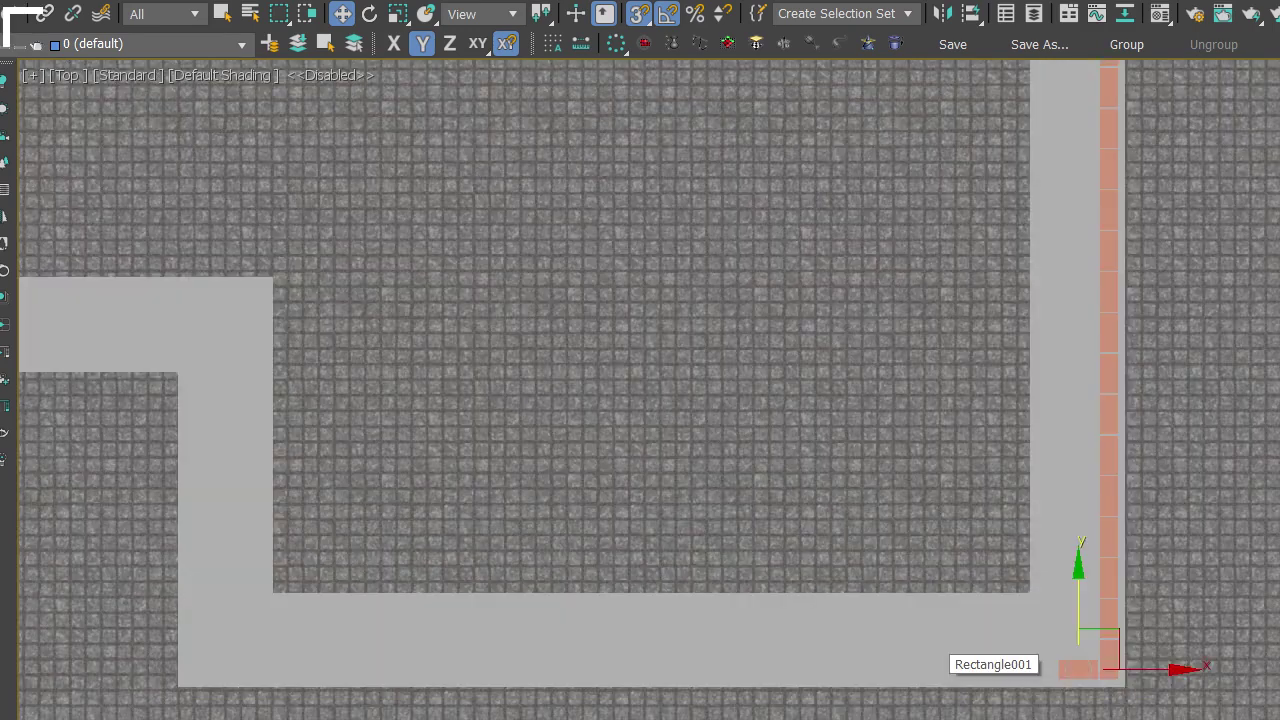
pyautogui.scroll(-3, 961, 651)
pyautogui.moveTo(961, 651); pyautogui.dragTo(975, 642, button='middle')
pyautogui.press('F3')
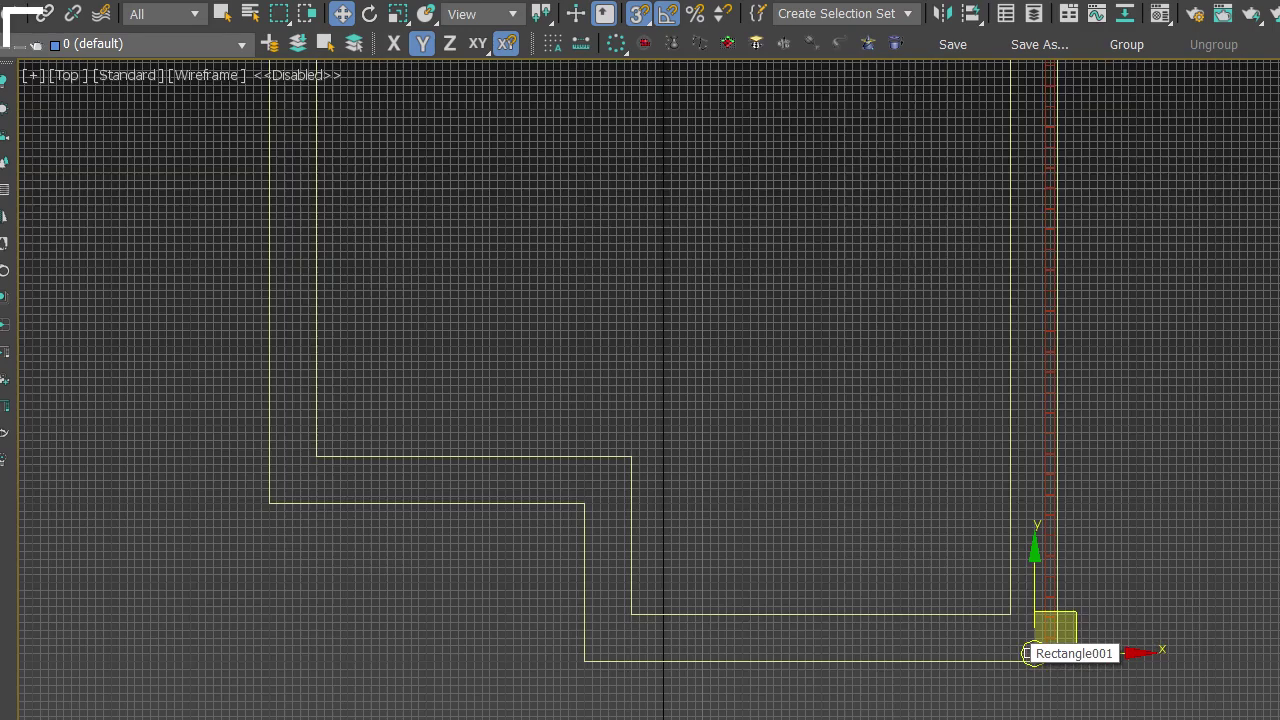
pyautogui.scroll(4, 1045, 652)
pyautogui.scroll(3, 1270, 632)
pyautogui.moveTo(1170, 616); pyautogui.dragTo(1273, 570, button='middle')
pyautogui.scroll(4, 1270, 565)
pyautogui.scroll(-5, 1272, 650)
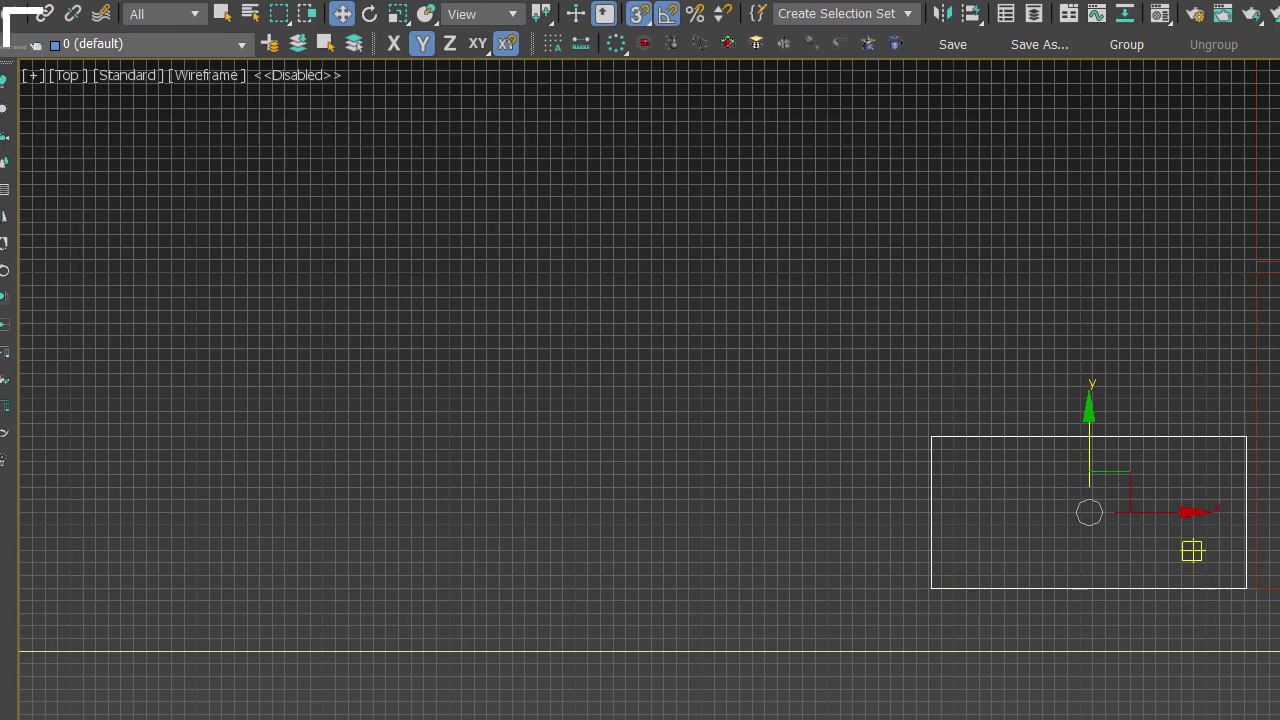
pyautogui.scroll(3, 1180, 551)
pyautogui.scroll(-4, 1278, 526)
pyautogui.scroll(-2, 1227, 566)
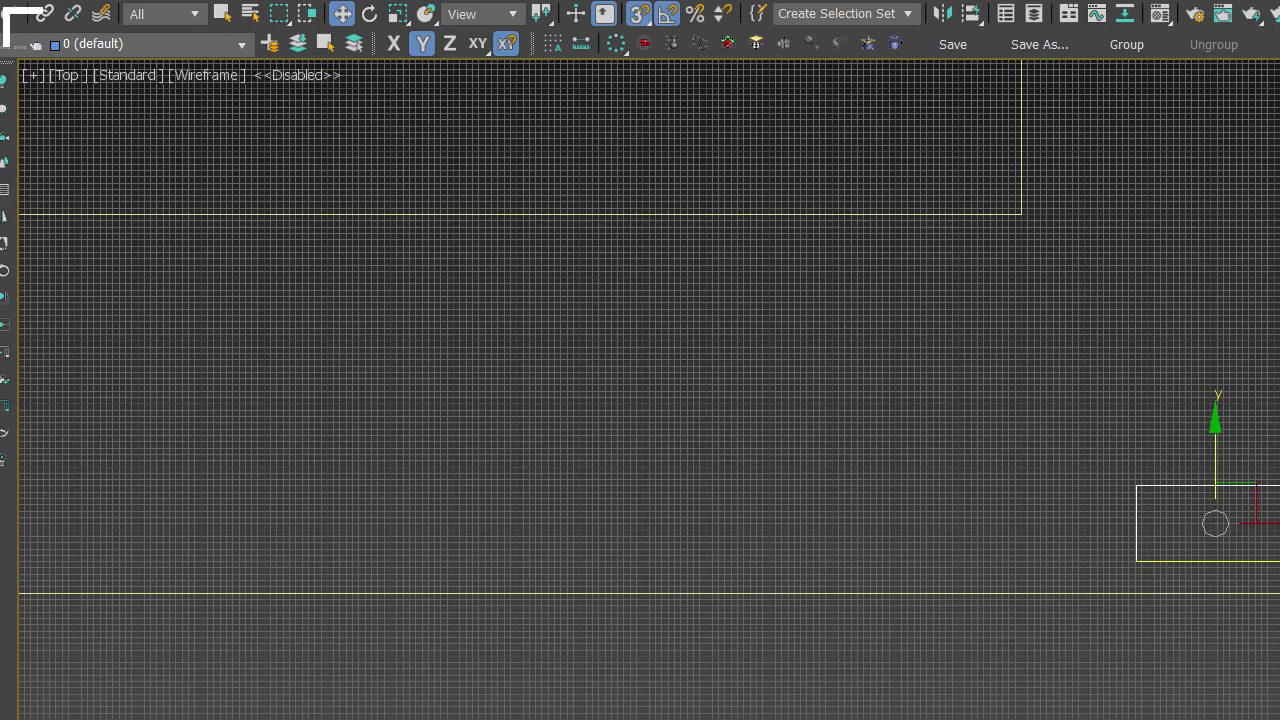
pyautogui.scroll(-3, 1226, 566)
pyautogui.scroll(-3, 1223, 565)
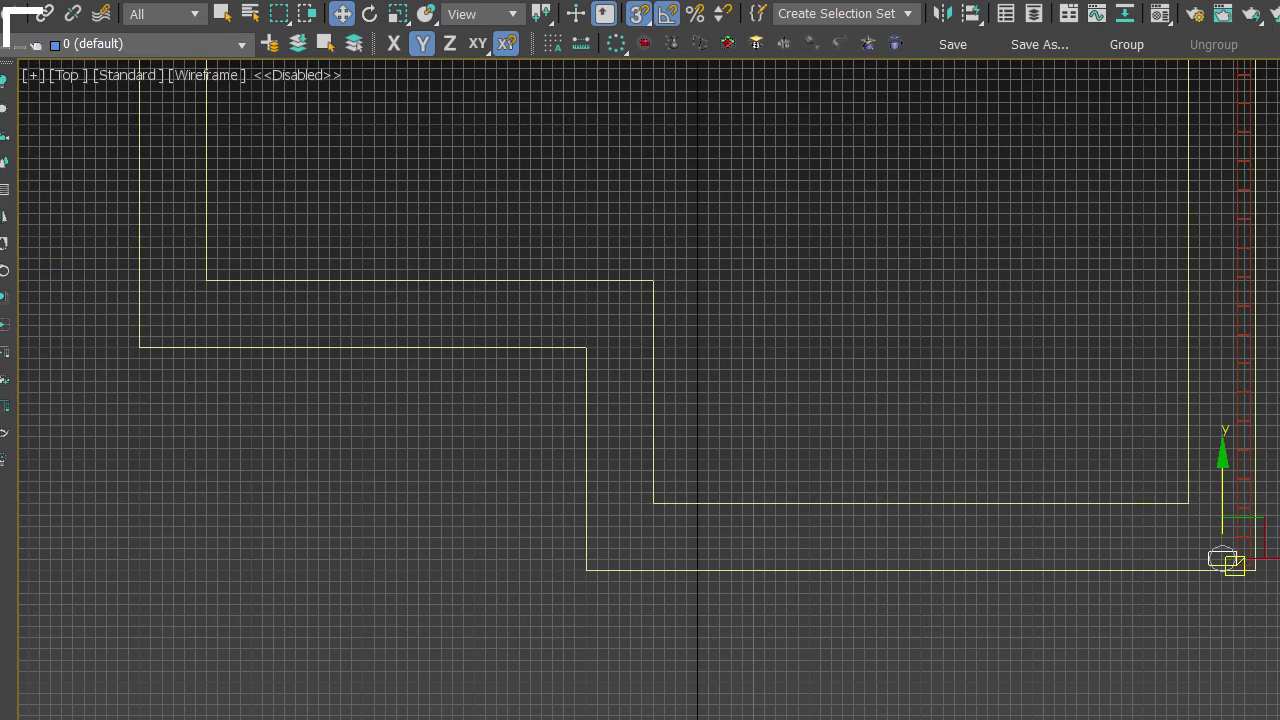
pyautogui.scroll(-3, 1222, 560)
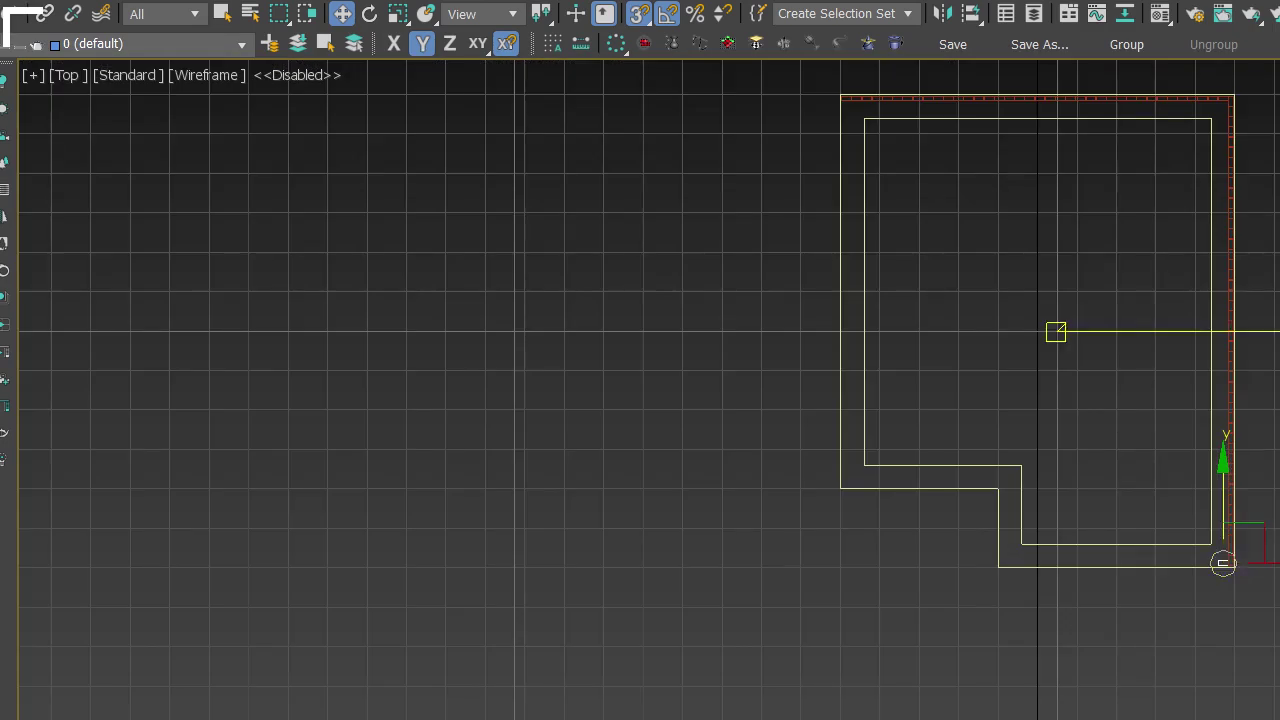
# Step: Select the right-hand bricks of the upper wall's row and clone them along Y onto the lower wall
pyautogui.moveTo(1034, 212); pyautogui.dragTo(1019, 230, button='middle')
pyautogui.click(1265, 630)
pyautogui.scroll(3, 1057, 90)
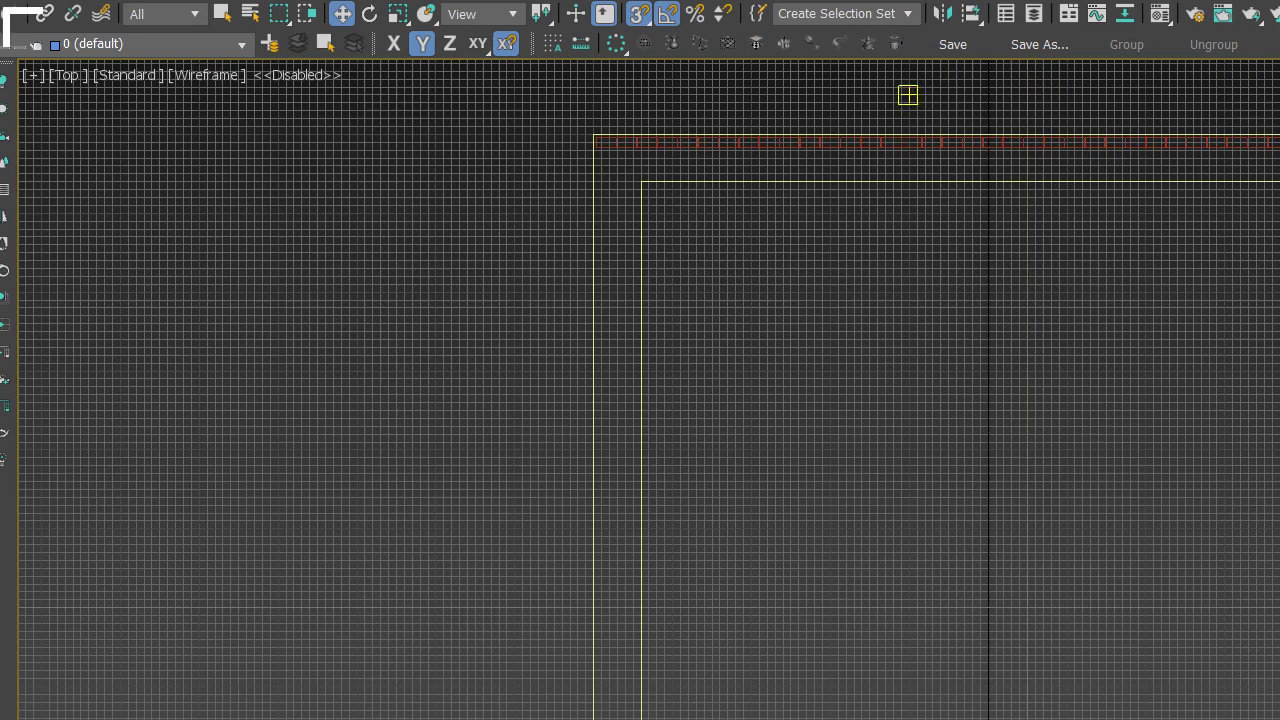
pyautogui.moveTo(911, 99); pyautogui.dragTo(1278, 152)
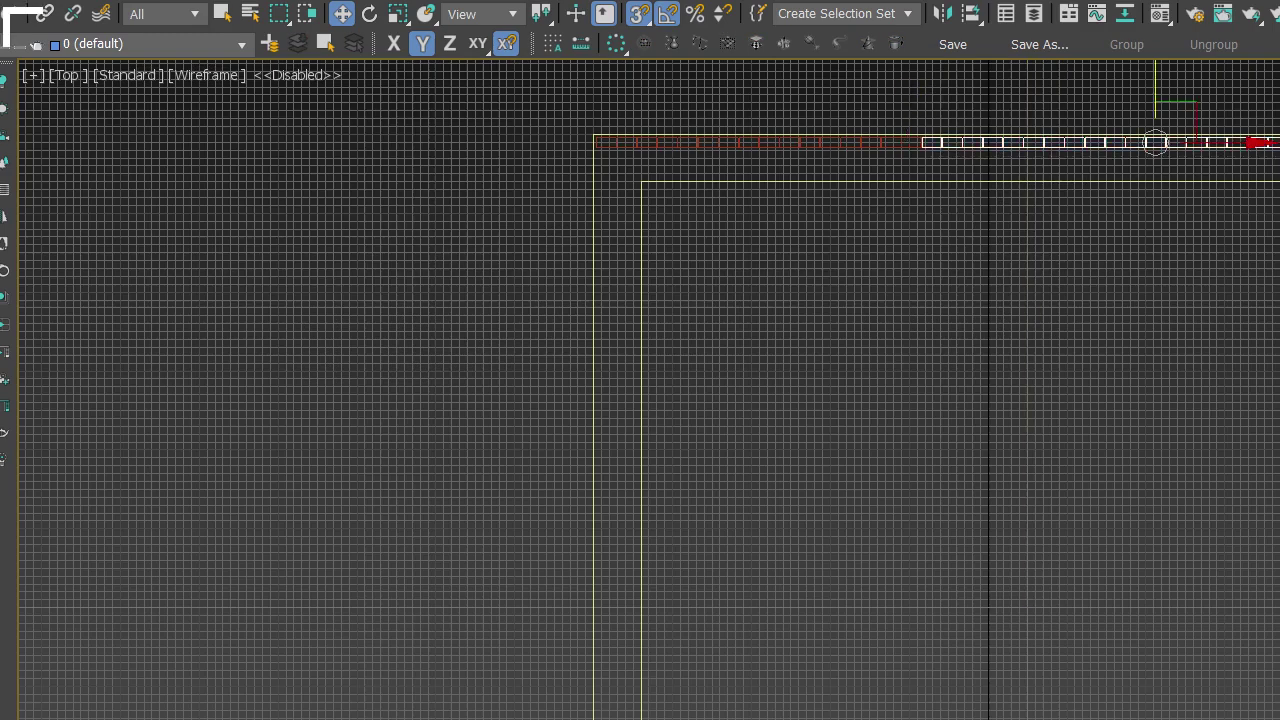
pyautogui.scroll(-2, 1278, 228)
pyautogui.moveTo(1278, 228); pyautogui.dragTo(1092, 172, button='middle')
pyautogui.scroll(-1, 1081, 133)
pyautogui.scroll(-2, 1080, 133)
pyautogui.moveTo(1069, 132); pyautogui.dragTo(1066, 362)
pyautogui.click(921, 598)
# Step: Align the cloned row along Y with the brick at the foundation's lower-right corner
pyautogui.scroll(5, 1101, 377)
pyautogui.scroll(5, 1085, 402)
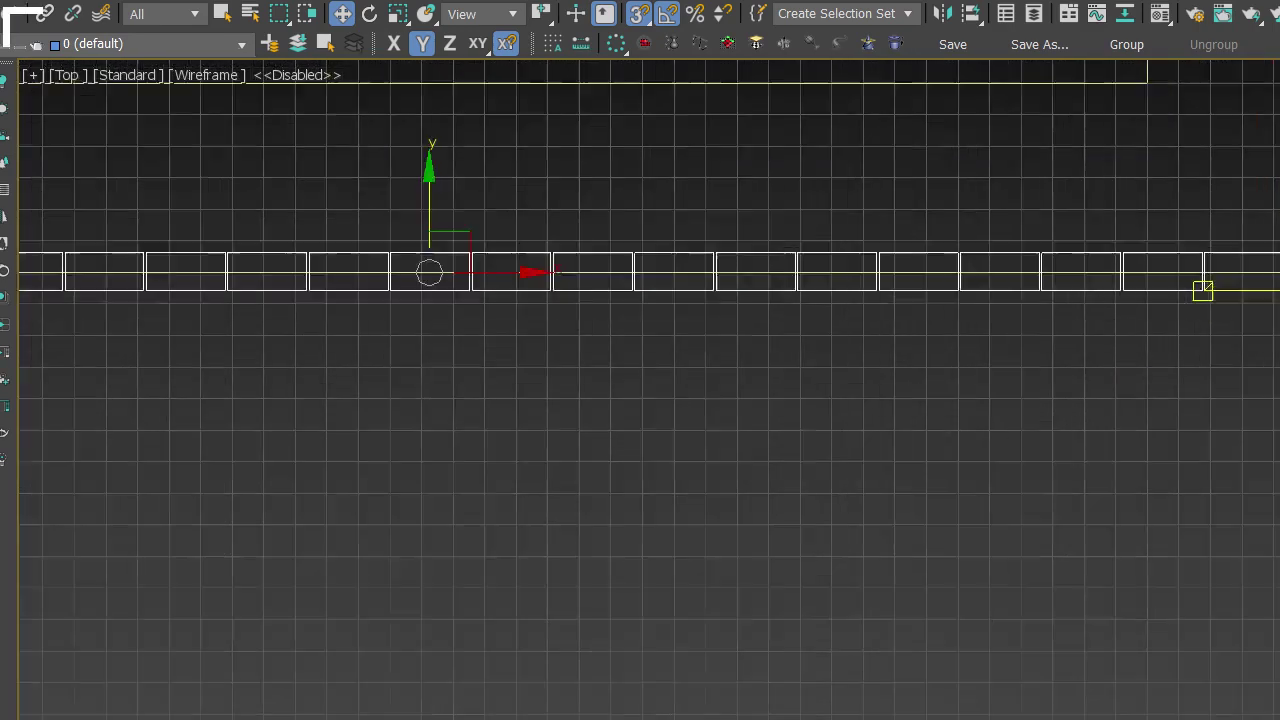
pyautogui.moveTo(1183, 377); pyautogui.dragTo(1185, 455, button='middle')
pyautogui.scroll(4, 1186, 425)
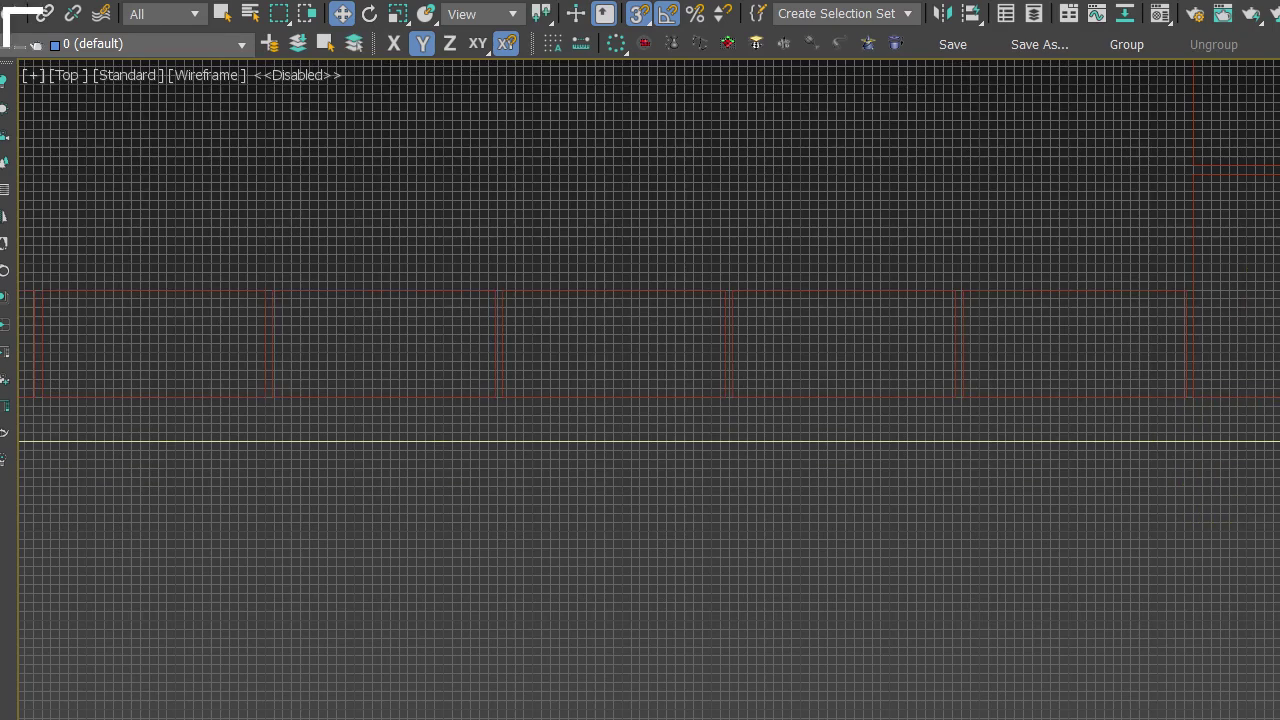
# Step: Examine the lower wall's brick row and the space between its left end and the foundation's step corner
pyautogui.scroll(-10, 1192, 408)
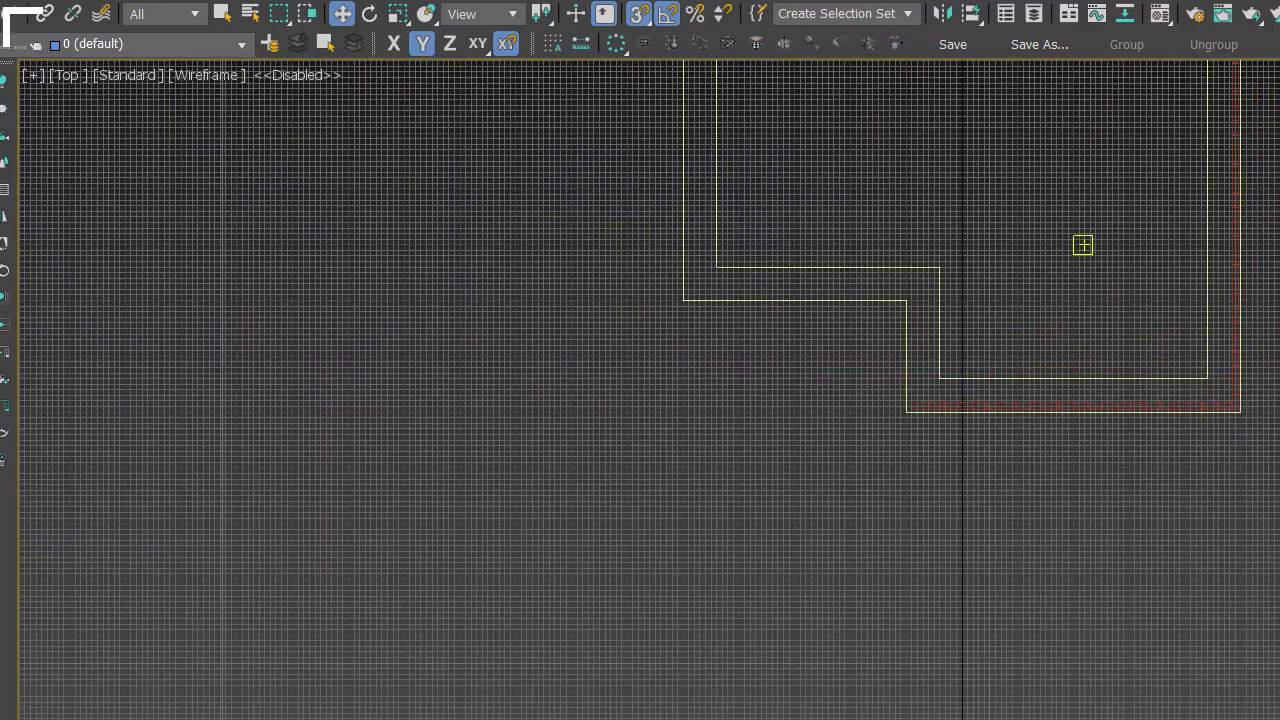
pyautogui.moveTo(1083, 245); pyautogui.dragTo(1024, 559, button='middle')
pyautogui.scroll(-2, 1058, 413)
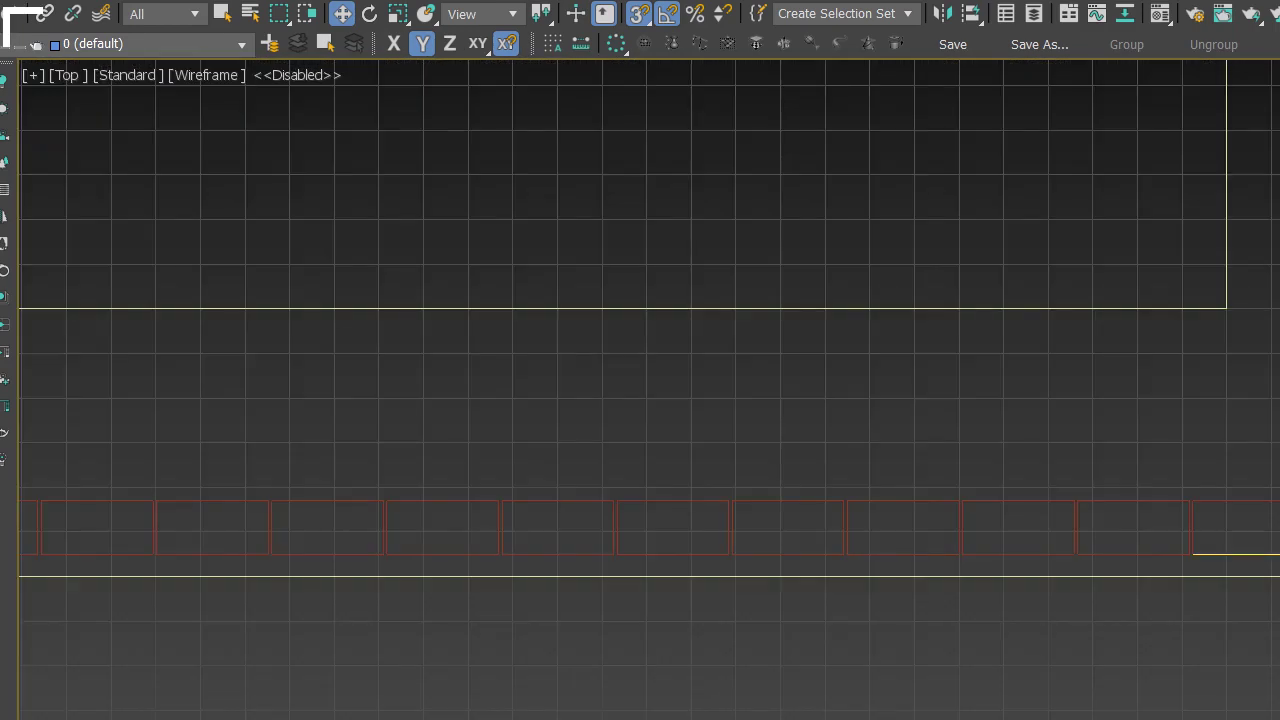
pyautogui.scroll(10, 383, 566)
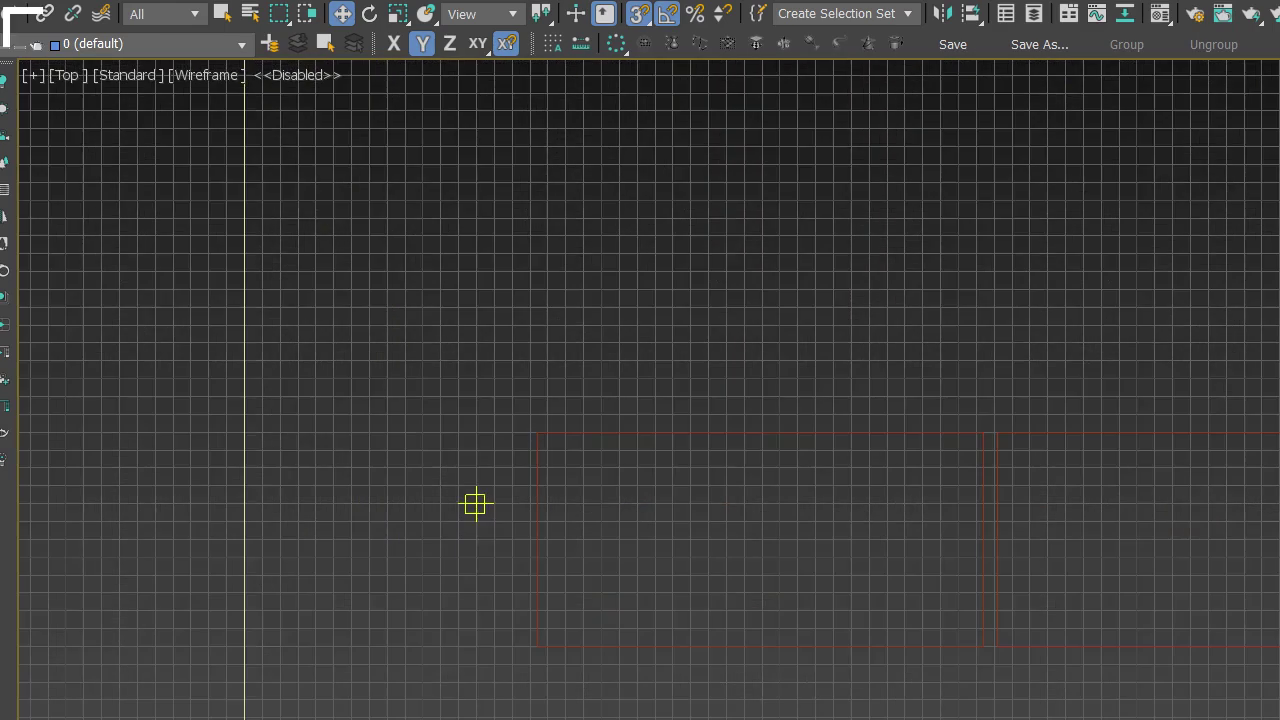
pyautogui.scroll(-14, 603, 531)
pyautogui.moveTo(856, 482); pyautogui.dragTo(309, 429, button='middle')
pyautogui.scroll(4, 309, 429)
pyautogui.scroll(-4, 1270, 530)
pyautogui.moveTo(1270, 530); pyautogui.dragTo(1256, 574, button='middle')
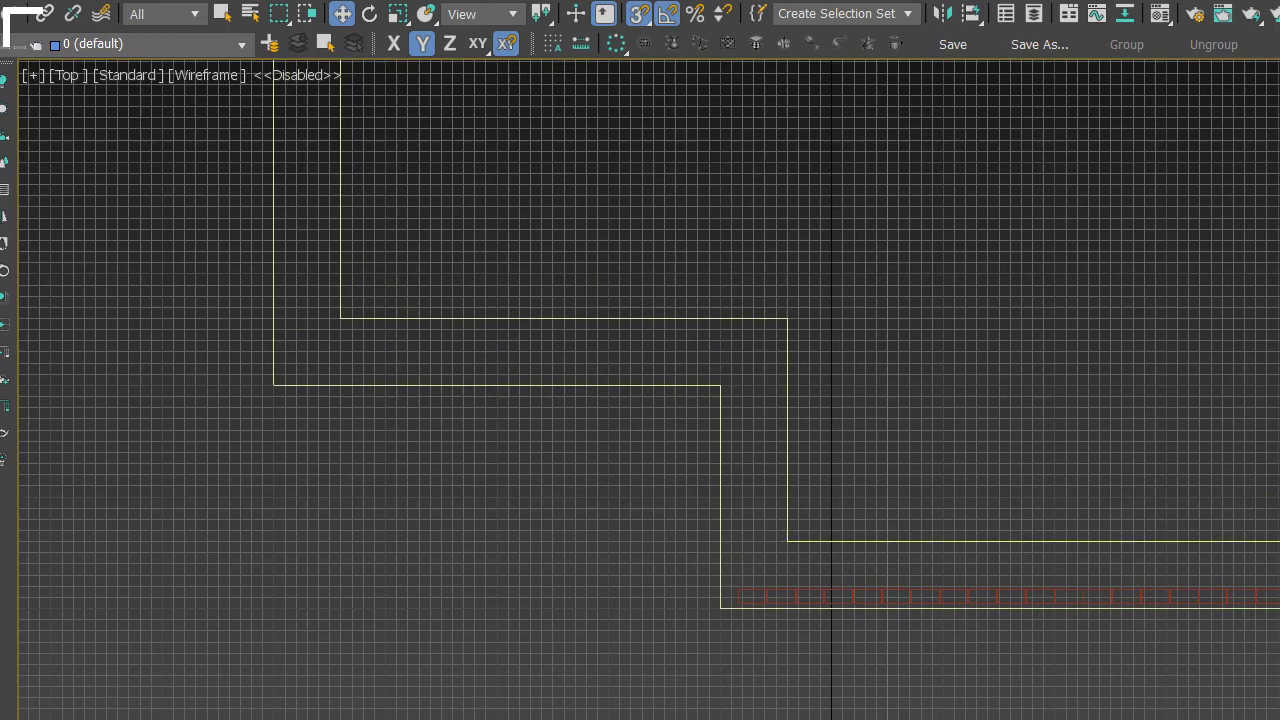
pyautogui.moveTo(1100, 560); pyautogui.dragTo(1240, 560, button='middle')
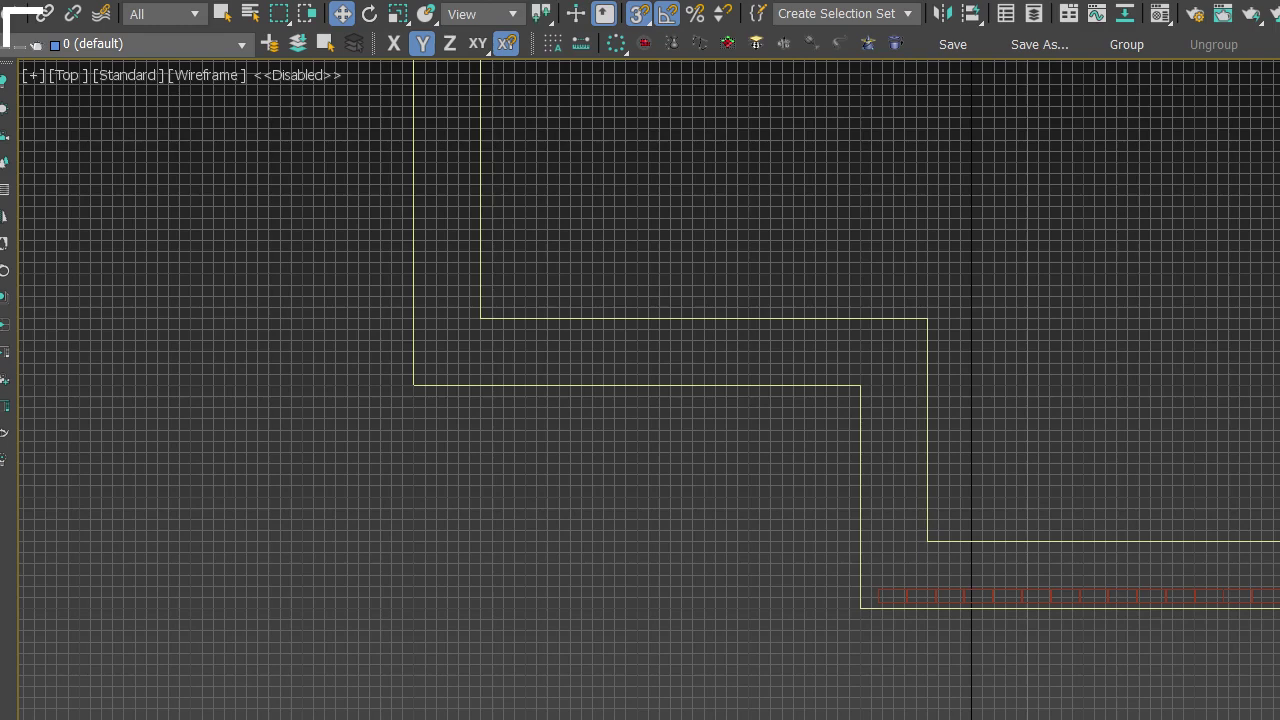
# Step: Clone the lower bricks of the right wall's row once along X as a Copy towards the foundation's short step wall
pyautogui.moveTo(1279, 459); pyautogui.dragTo(847, 524)
pyautogui.keyDown('shift'); pyautogui.moveTo(846, 460); pyautogui.dragTo(868, 460); pyautogui.keyUp('shift')
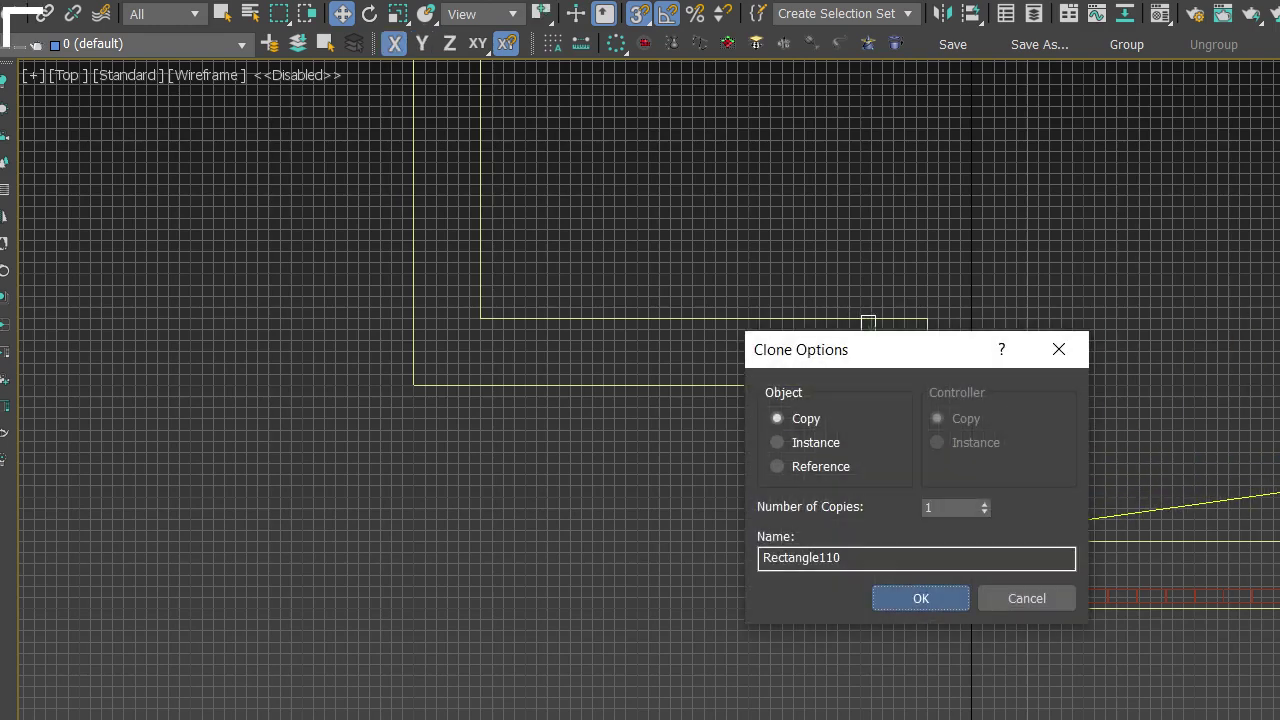
pyautogui.click(920, 596)
# Step: Move the cloned column along X beside the lower row's left end brick, leaving a narrow mortar joint
pyautogui.scroll(7, 915, 630)
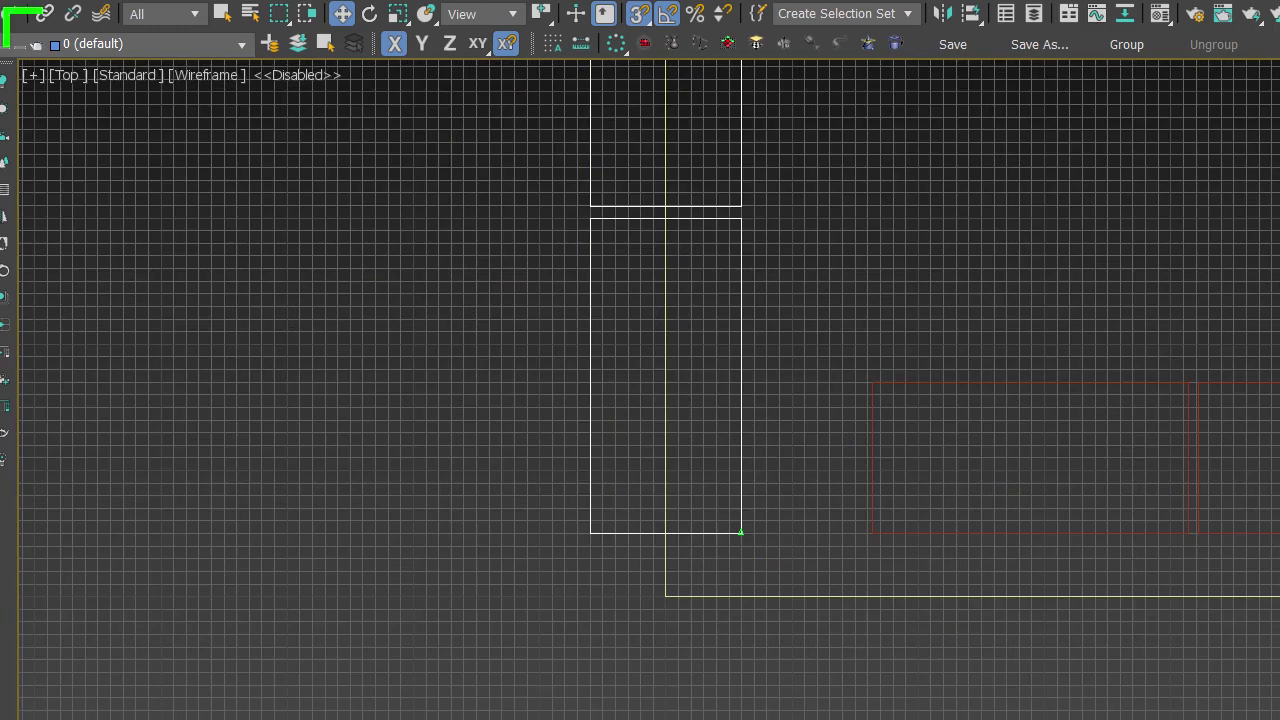
pyautogui.moveTo(741, 532); pyautogui.dragTo(854, 533)
pyautogui.scroll(4, 853, 533)
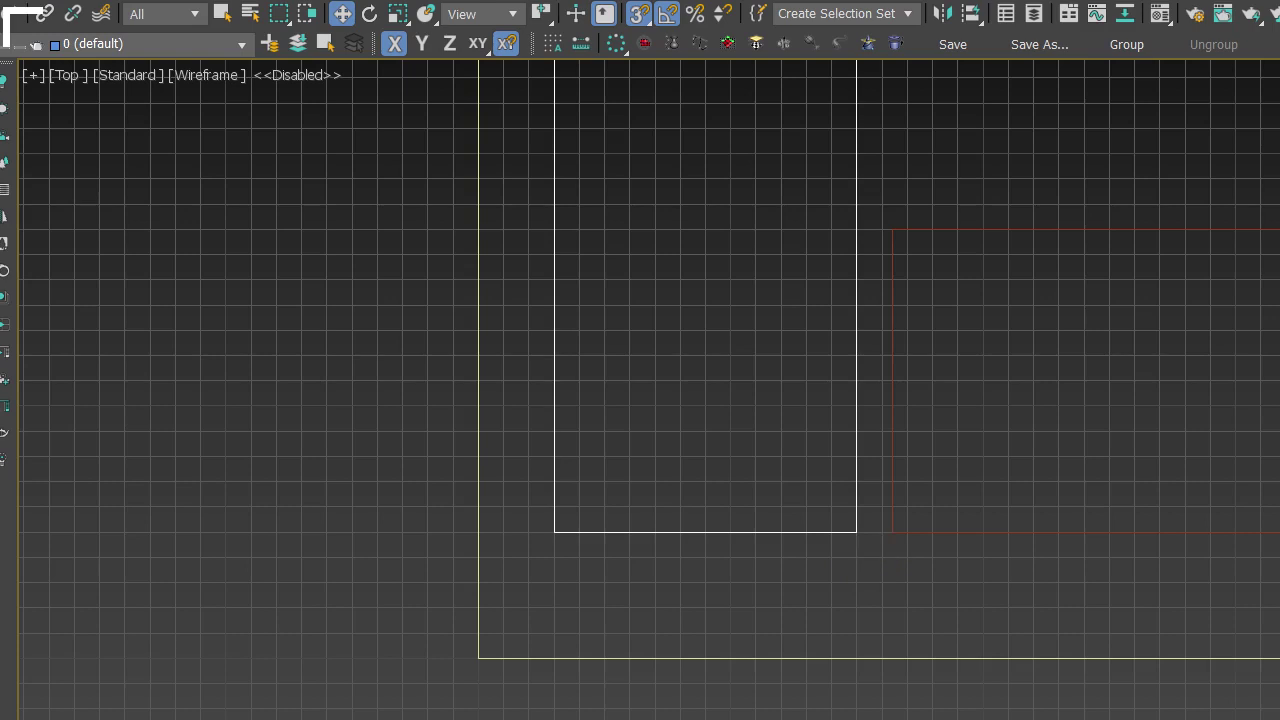
pyautogui.moveTo(907, 608); pyautogui.dragTo(865, 596, button='middle')
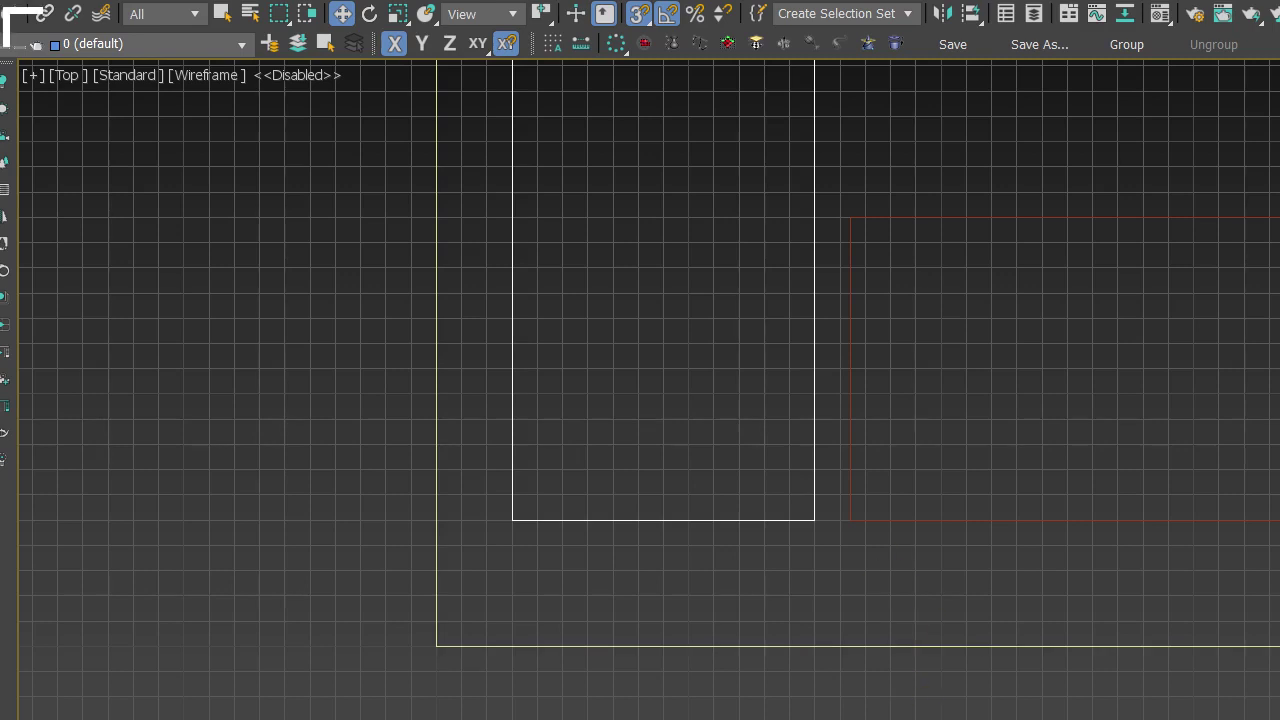
pyautogui.press('Return')
pyautogui.moveTo(850, 521); pyautogui.dragTo(852, 634, button='middle')
pyautogui.scroll(-4, 852, 634)
pyautogui.scroll(3, 1200, 590)
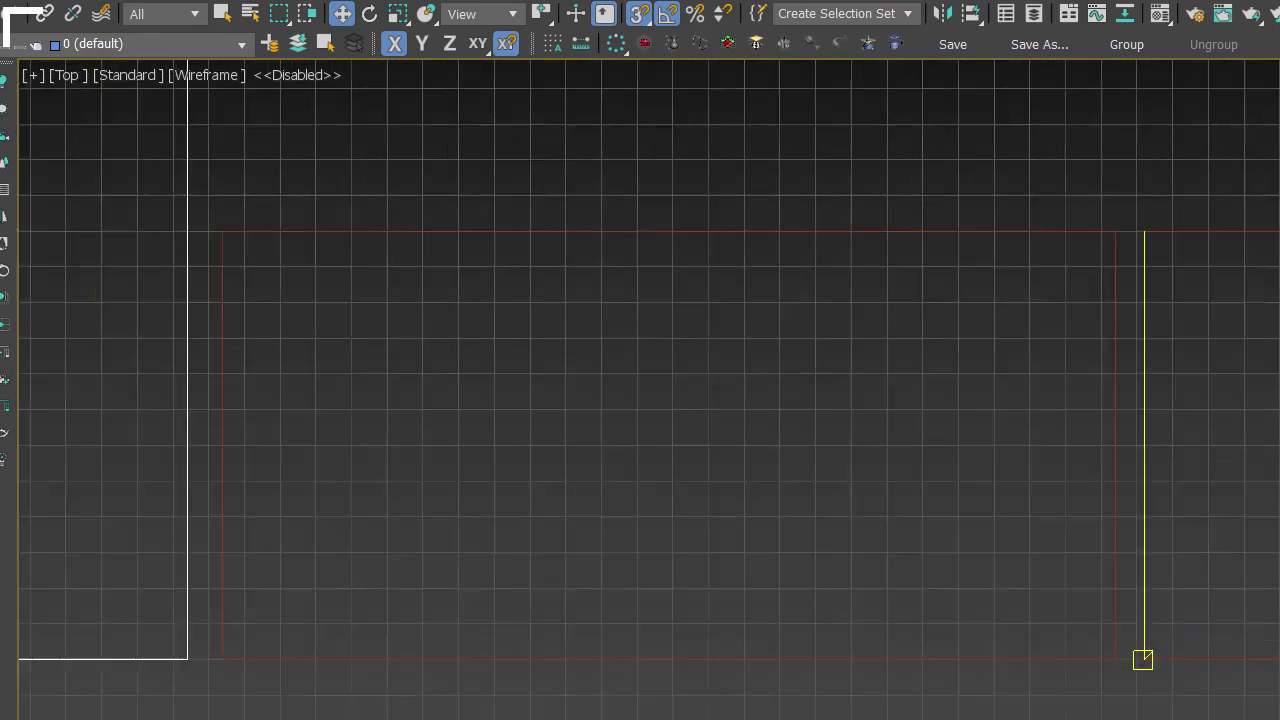
pyautogui.scroll(-2, 1117, 597)
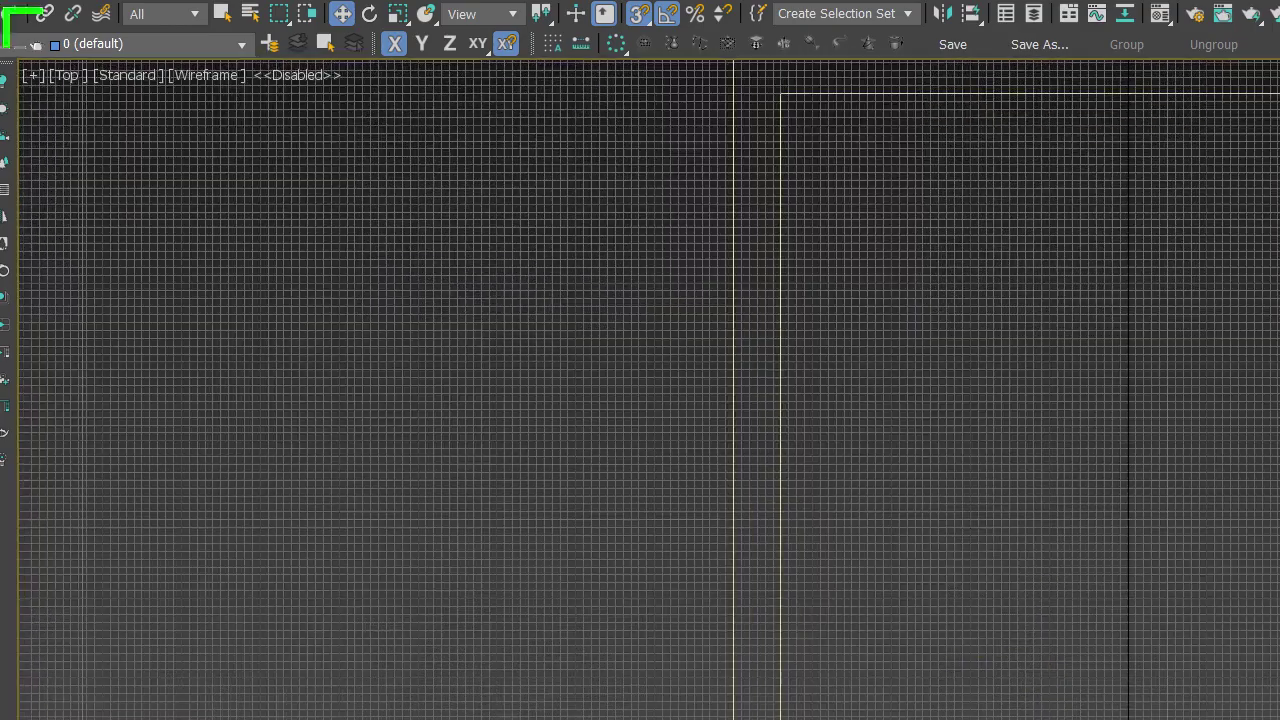
pyautogui.moveTo(690, 140); pyautogui.dragTo(696, 327, button='middle')
pyautogui.moveTo(687, 208); pyautogui.dragTo(748, 268)
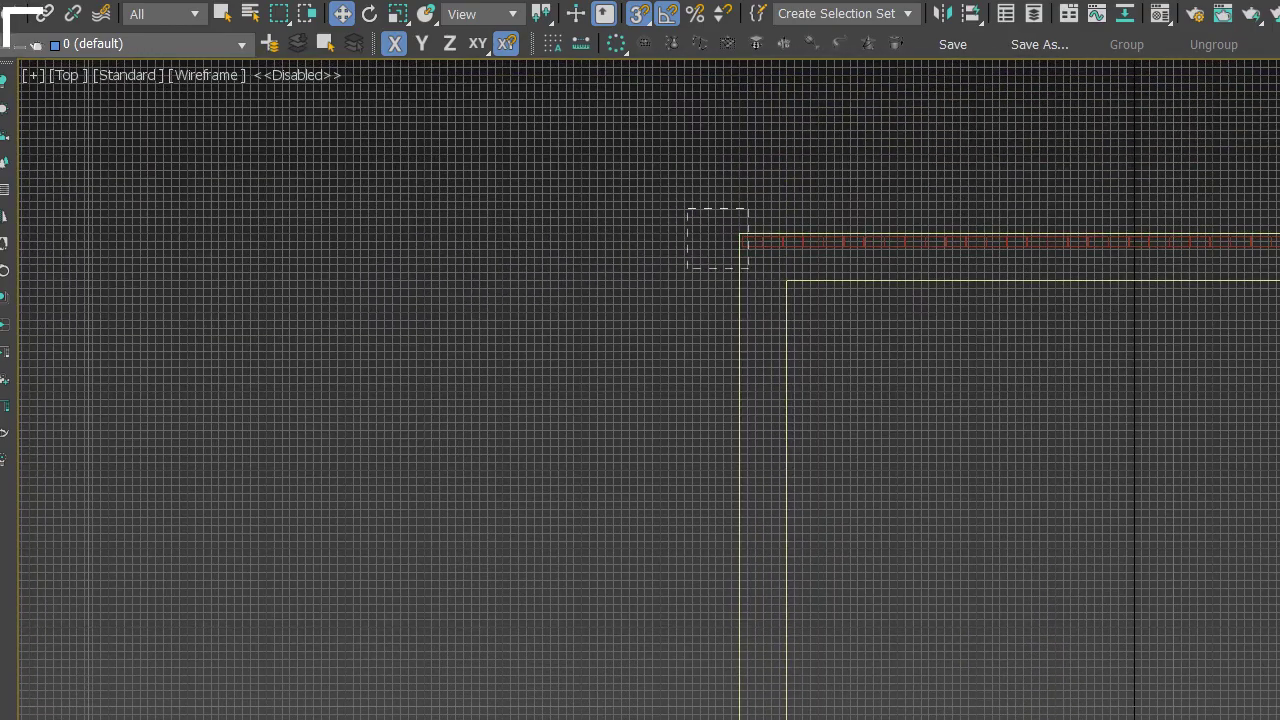
pyautogui.moveTo(1030, 330); pyautogui.dragTo(1032, 332)
pyautogui.scroll(-5, 1012, 294)
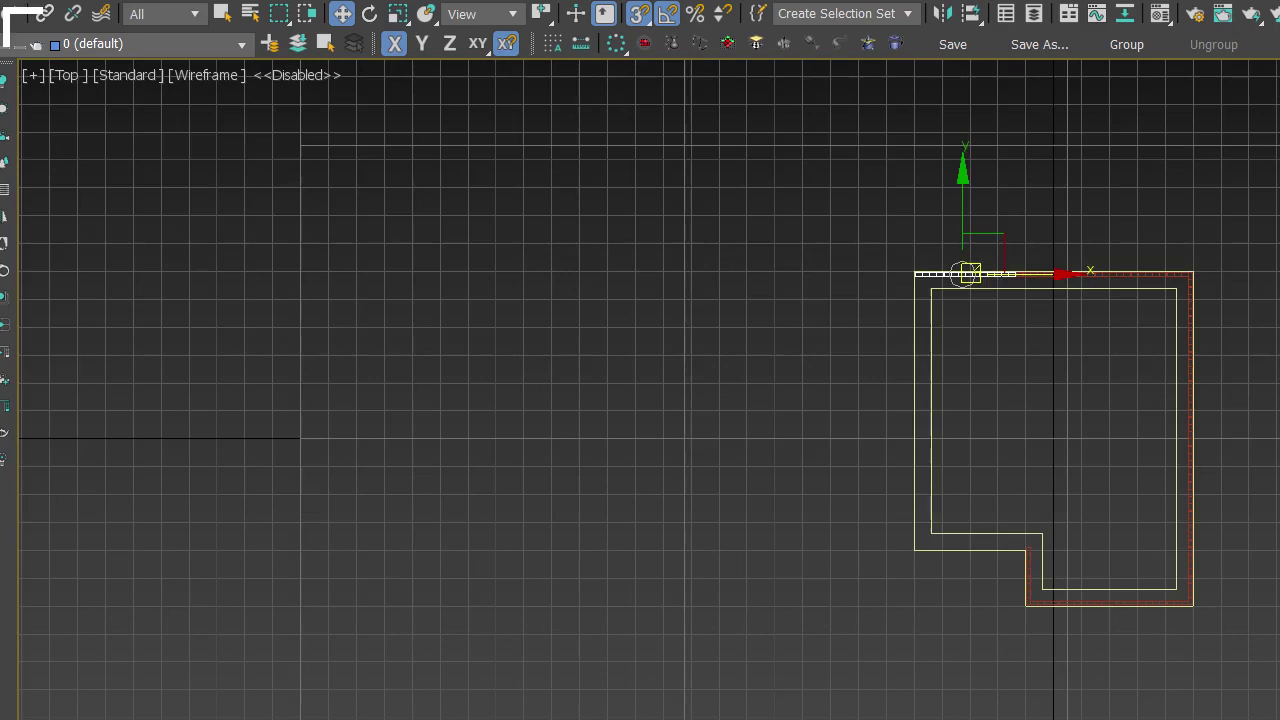
pyautogui.moveTo(963, 246)
pyautogui.mouseDown()
pyautogui.moveTo(973, 549)
pyautogui.moveTo(1022, 551)
pyautogui.mouseUp()
pyautogui.click(920, 597)
pyautogui.scroll(4, 1028, 590)
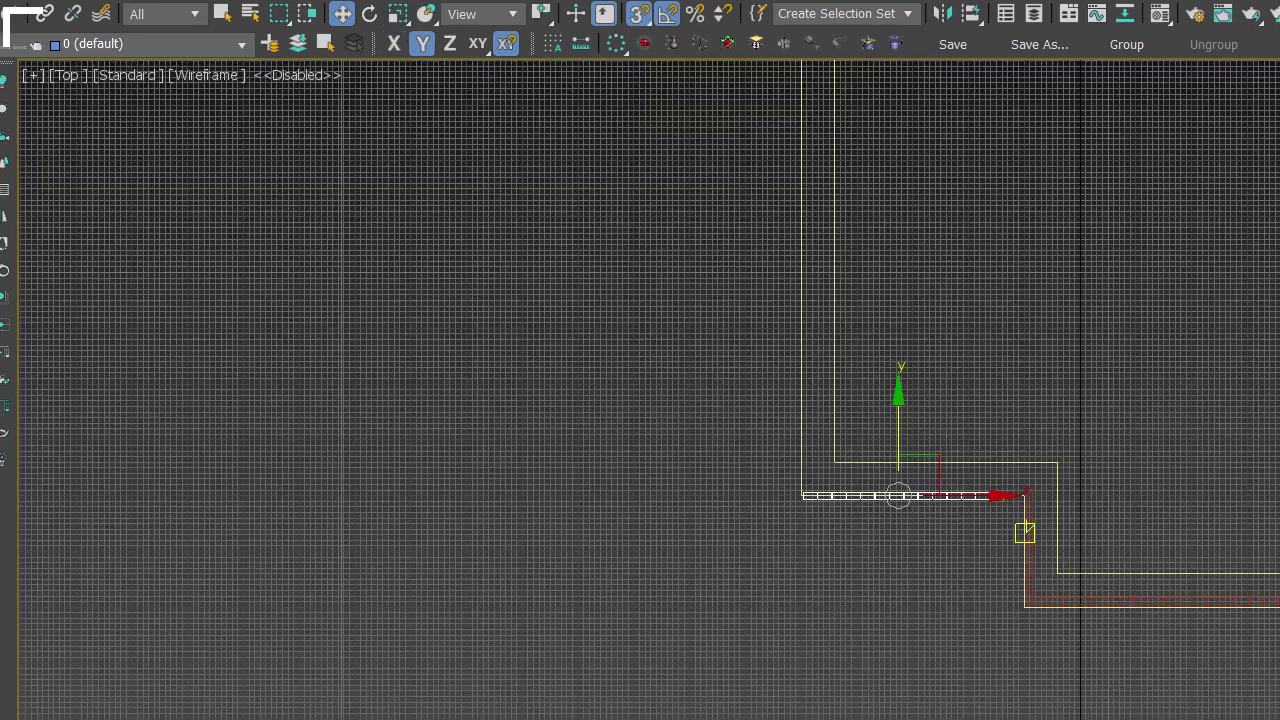
pyautogui.scroll(3, 960, 461)
pyautogui.scroll(-6, 955, 461)
pyautogui.press('Delete')
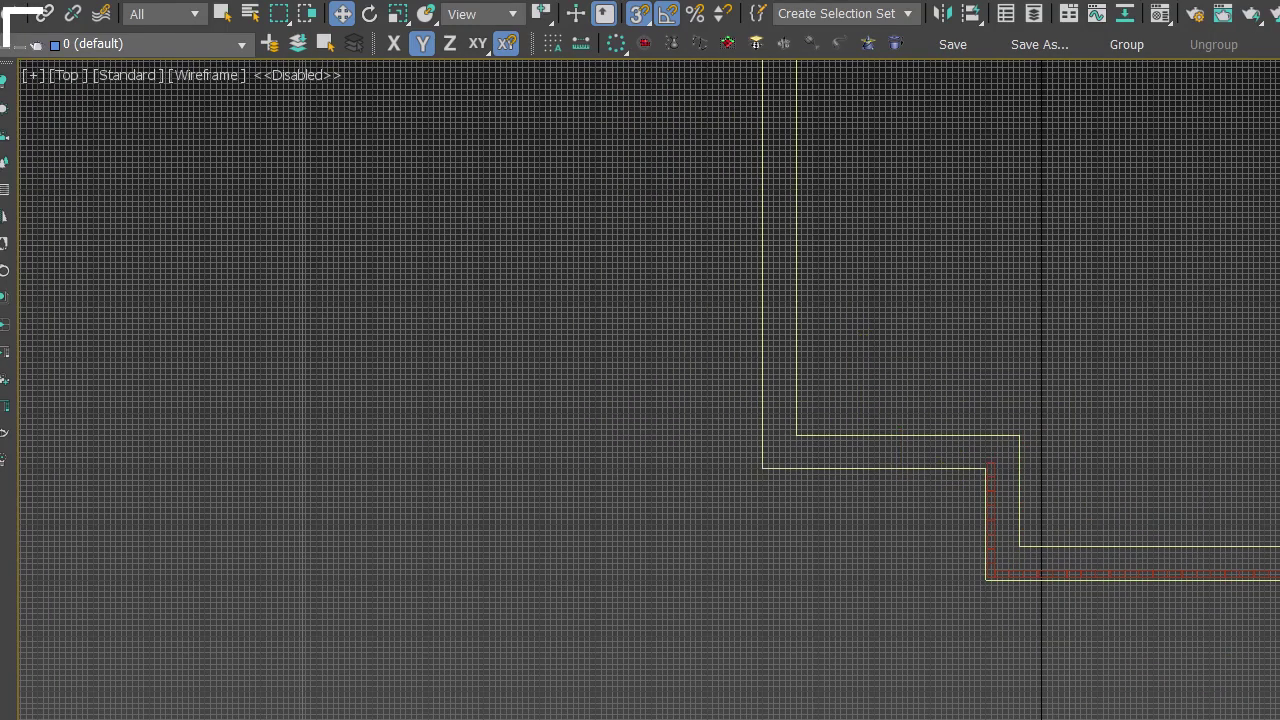
# Step: Select the left-hand bricks of the upper wall's row and clone them along Y onto the recessed lower-left wall
pyautogui.scroll(-5, 983, 469)
pyautogui.moveTo(802, 195); pyautogui.dragTo(961, 284)
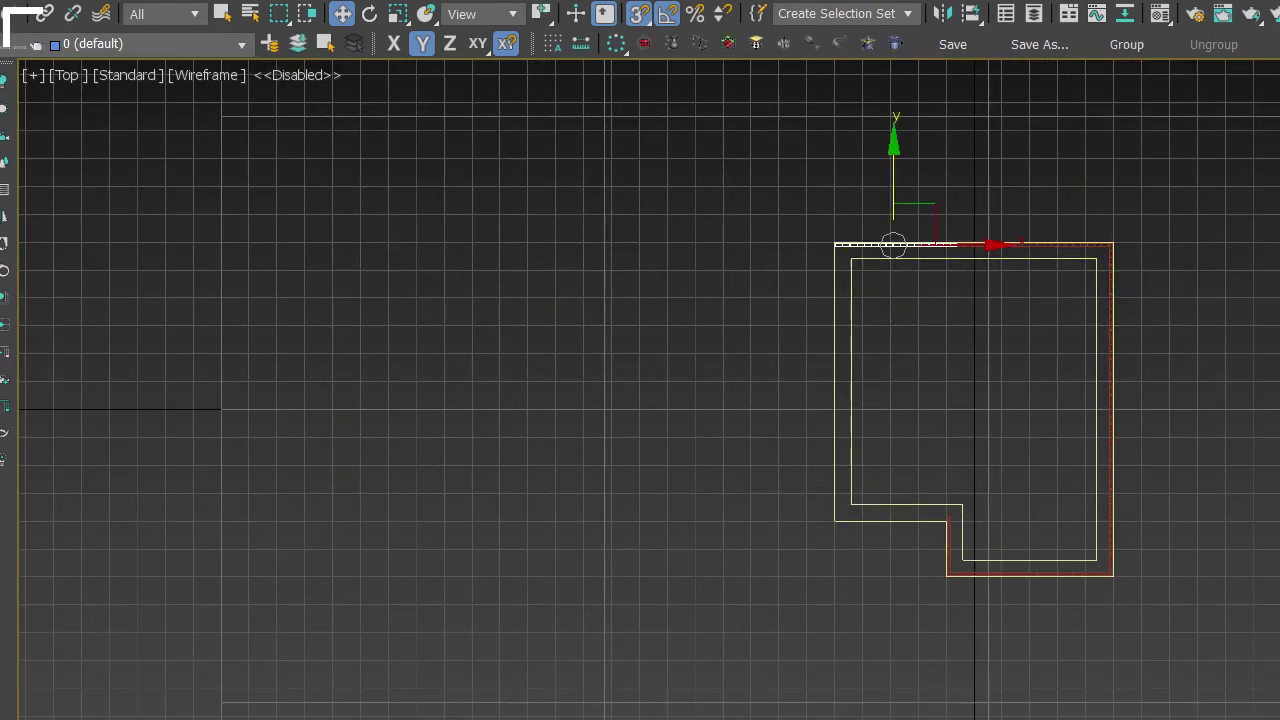
pyautogui.keyDown('shift'); pyautogui.moveTo(893, 245); pyautogui.dragTo(894, 516); pyautogui.keyUp('shift')
pyautogui.click(920, 597)
# Step: Align the cloned row's upper edge along Y with the top of the step wall's brick column
pyautogui.scroll(5, 940, 537)
pyautogui.scroll(4, 920, 416)
pyautogui.moveTo(800, 412)
pyautogui.mouseDown(button='middle')
pyautogui.moveTo(830, 435)
pyautogui.moveTo(889, 446)
pyautogui.mouseUp(button='middle')
pyautogui.moveTo(755, 432); pyautogui.dragTo(812, 464, button='middle')
pyautogui.scroll(-2, 769, 486)
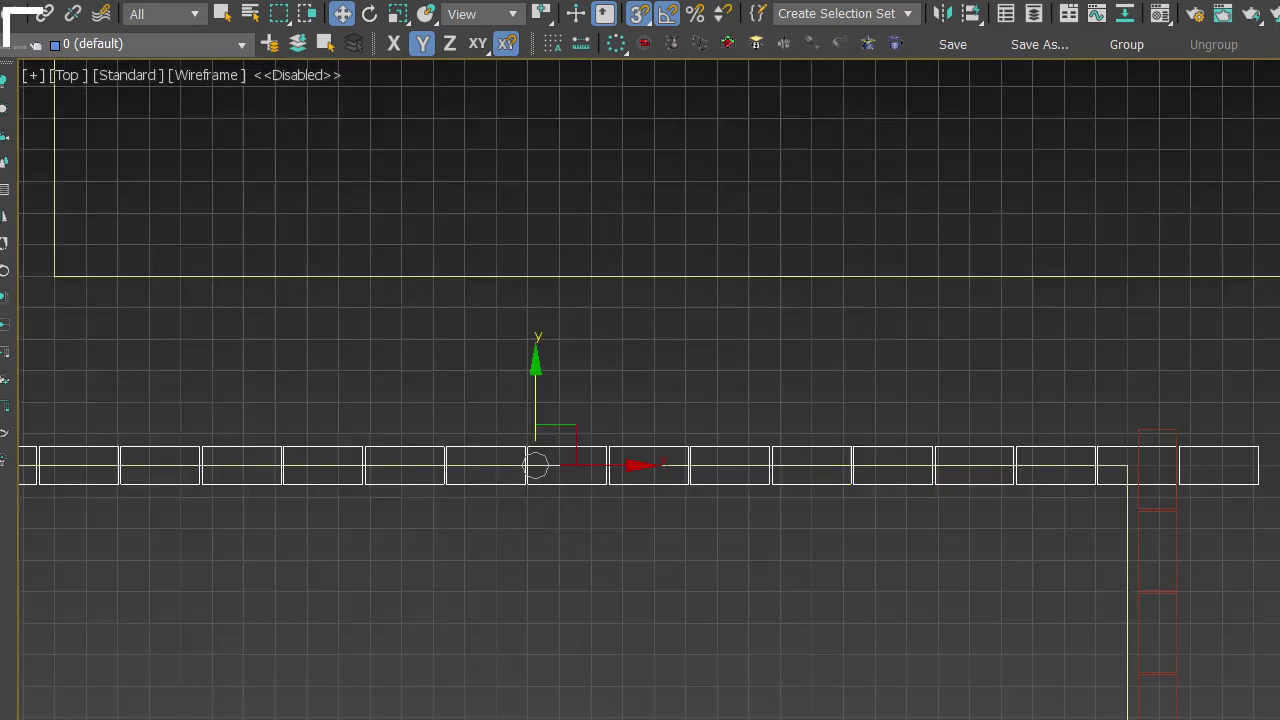
pyautogui.scroll(3, 1156, 495)
pyautogui.scroll(4, 1156, 500)
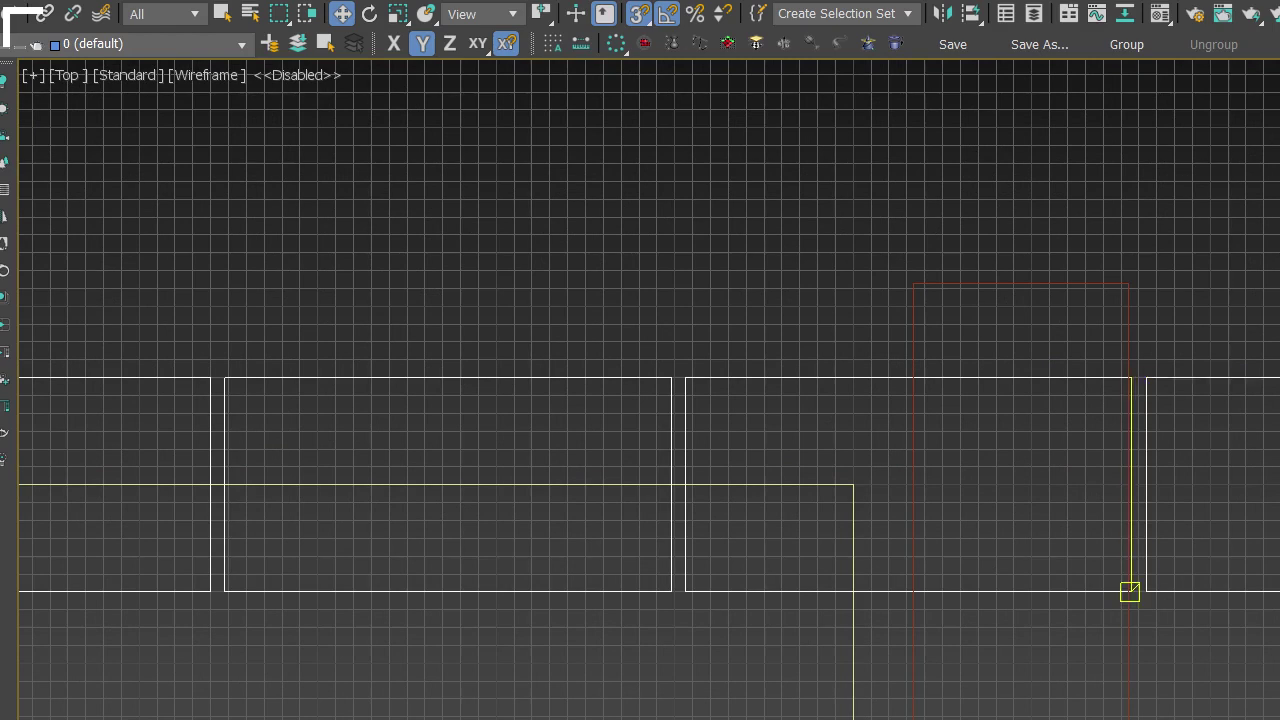
pyautogui.moveTo(1130, 377); pyautogui.dragTo(1127, 285)
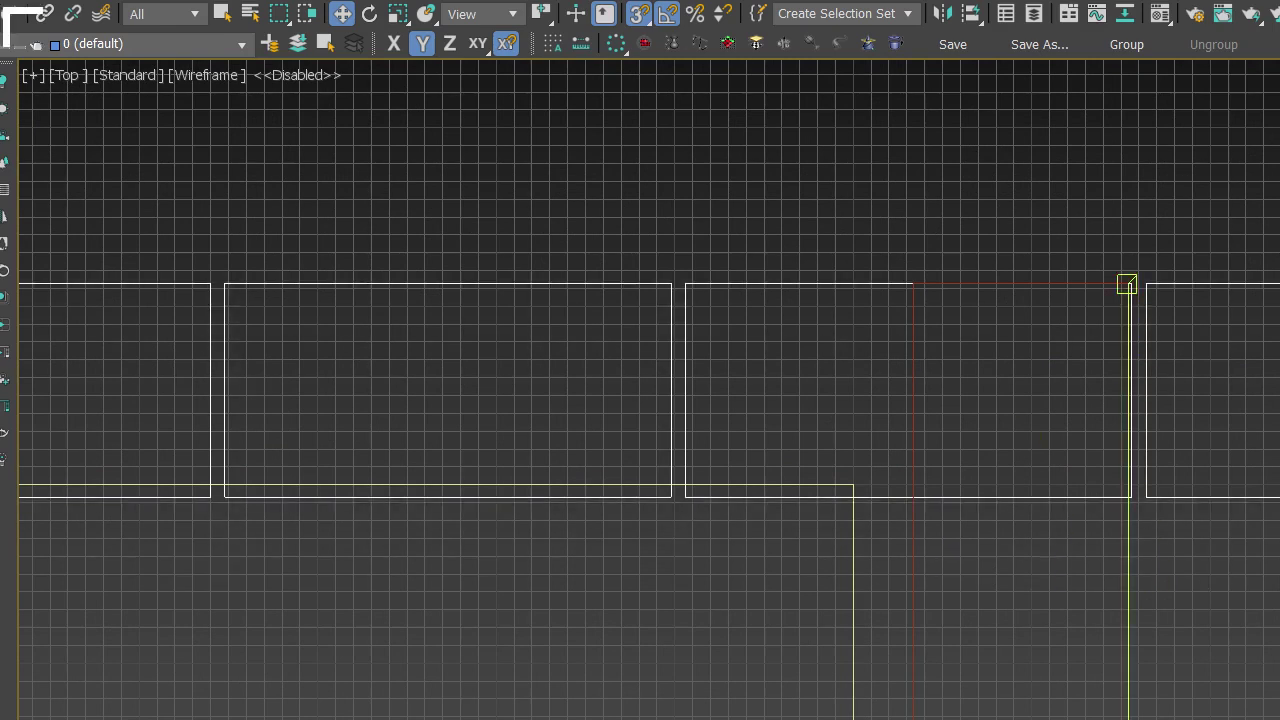
# Step: Examine how the cloned row meets the step wall's brick column and the foundation edge at the inner corner
pyautogui.scroll(-4, 1095, 344)
pyautogui.scroll(4, 1063, 435)
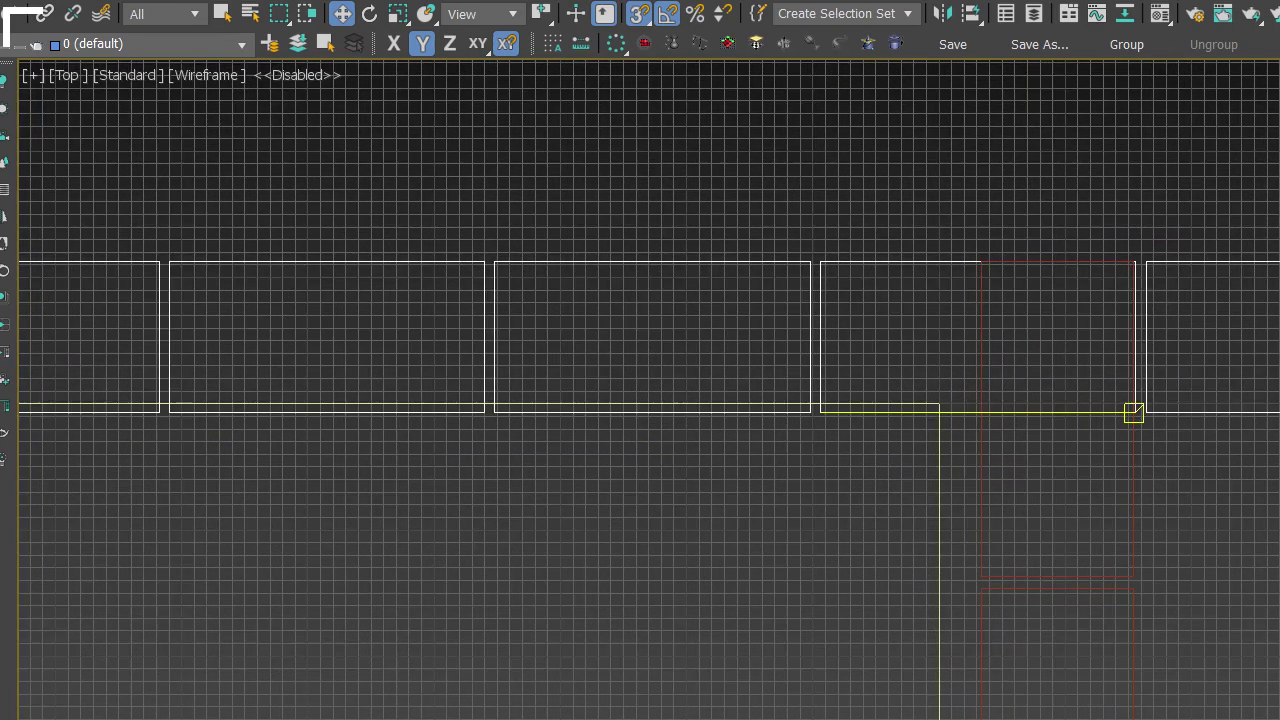
pyautogui.moveTo(1034, 390); pyautogui.dragTo(1108, 417, button='middle')
pyautogui.scroll(-2, 1164, 242)
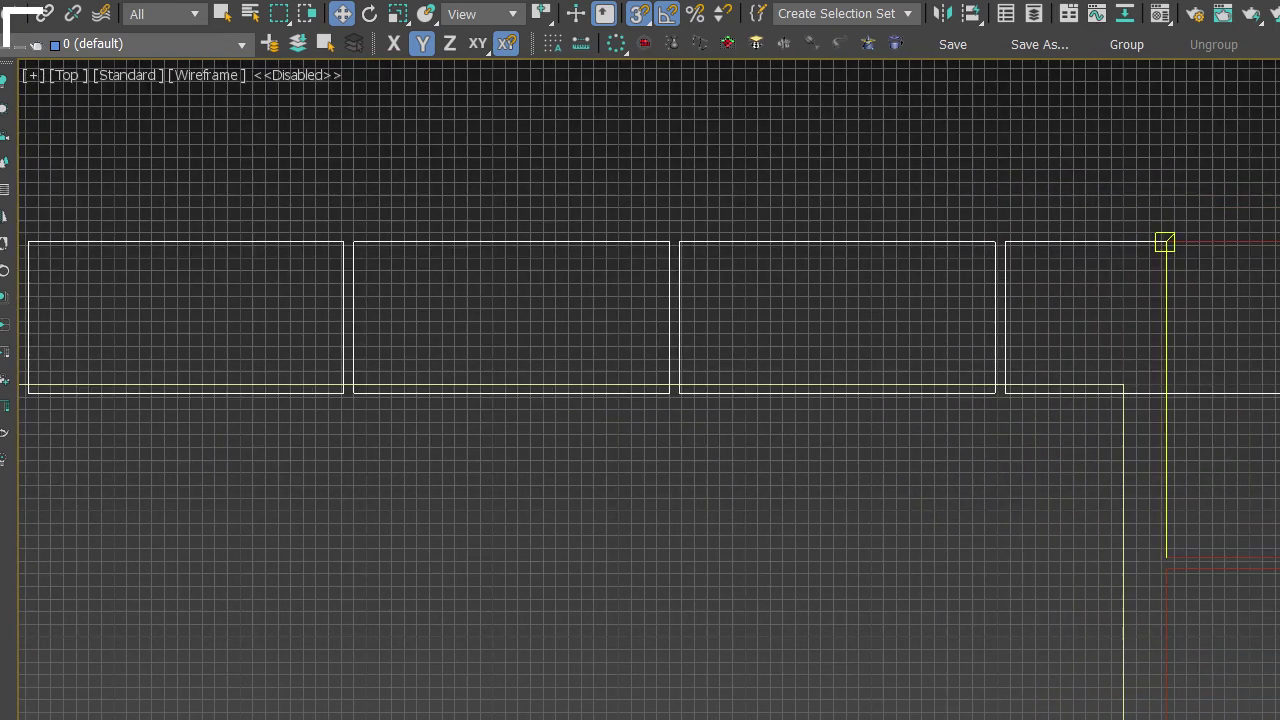
pyautogui.scroll(-8, 1200, 330)
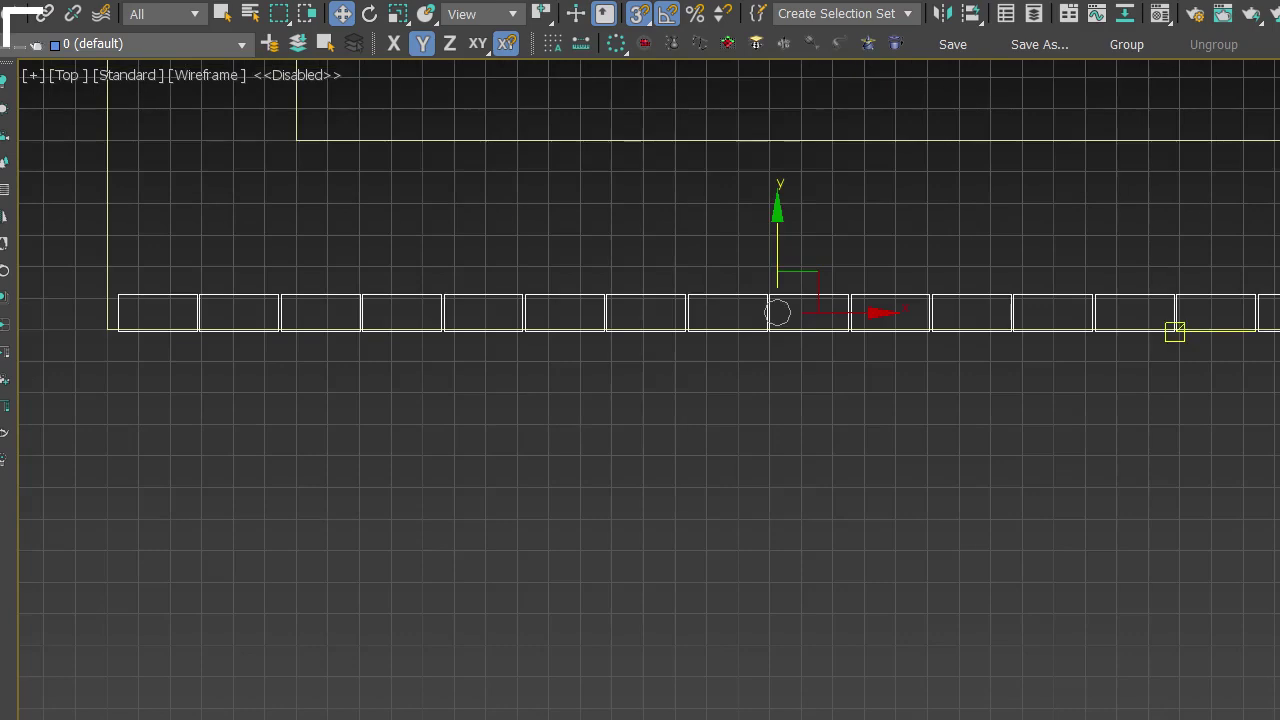
pyautogui.scroll(8, 1165, 334)
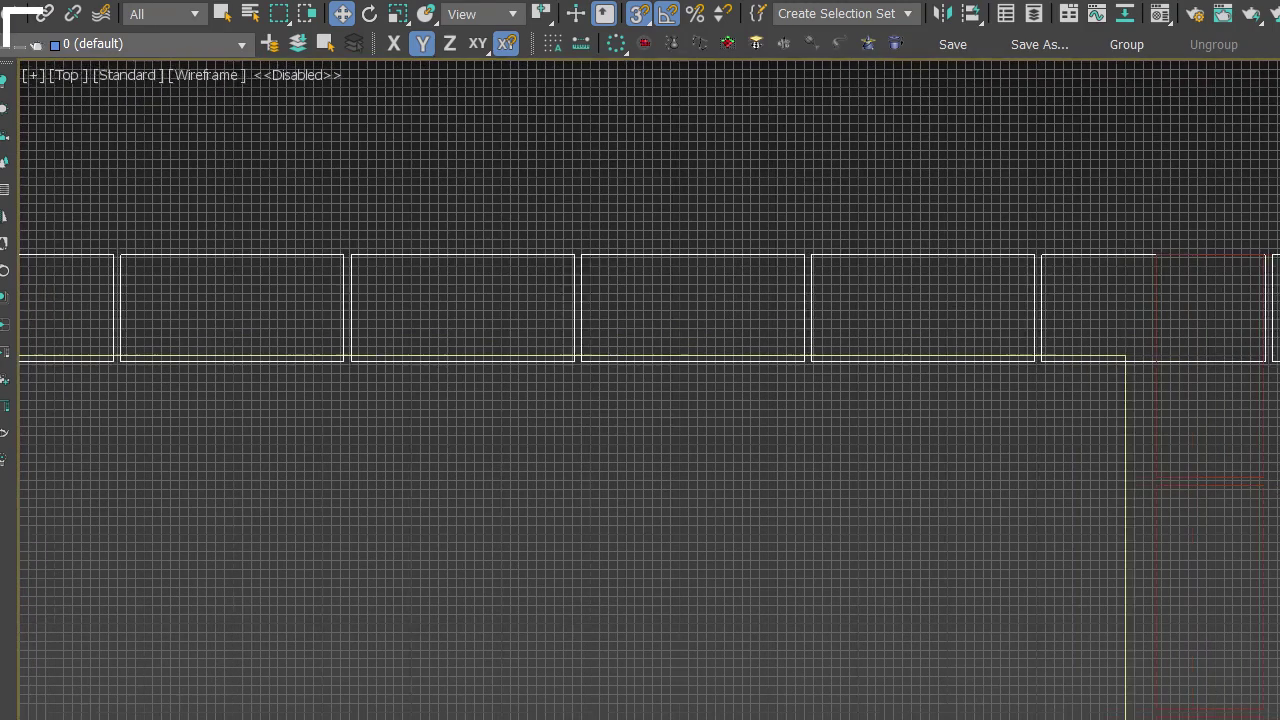
pyautogui.scroll(4, 1036, 348)
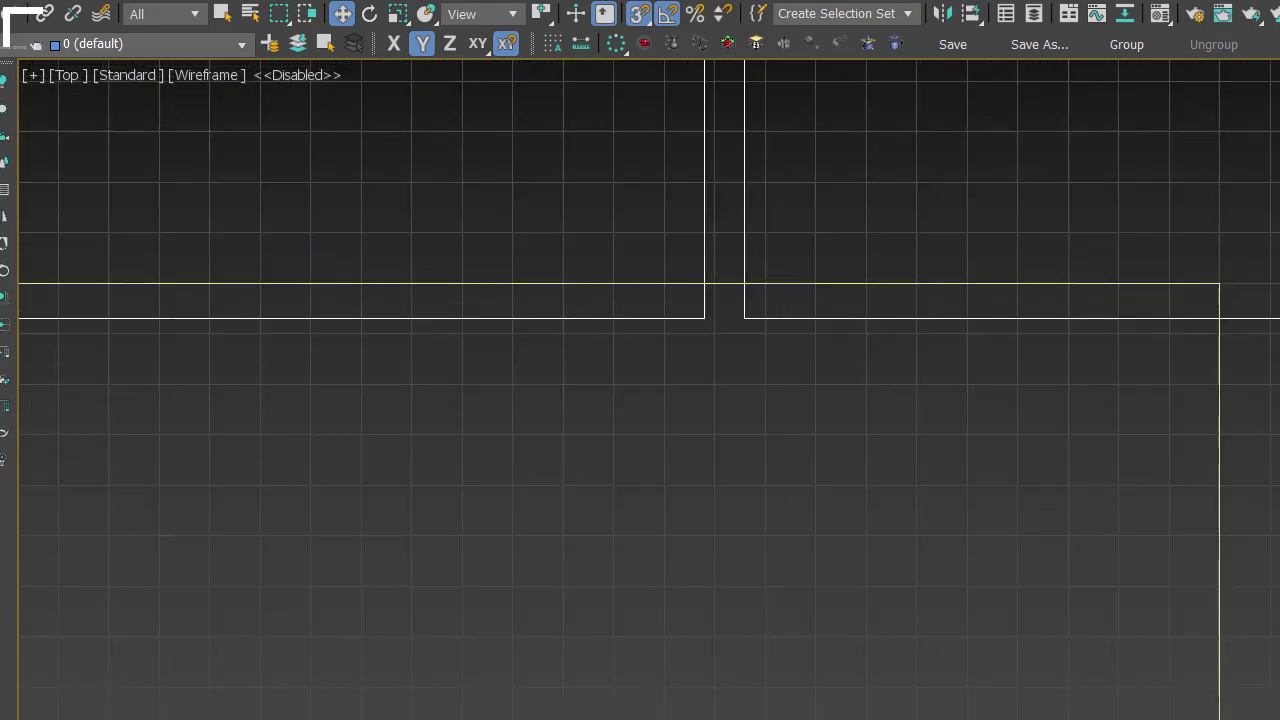
pyautogui.scroll(-5, 1010, 390)
pyautogui.scroll(3, 1059, 347)
pyautogui.scroll(-3, 1080, 340)
pyautogui.moveTo(1177, 370)
pyautogui.mouseDown(button='middle')
pyautogui.moveTo(1113, 318)
pyautogui.moveTo(1123, 332)
pyautogui.mouseUp(button='middle')
pyautogui.scroll(-3, 1108, 328)
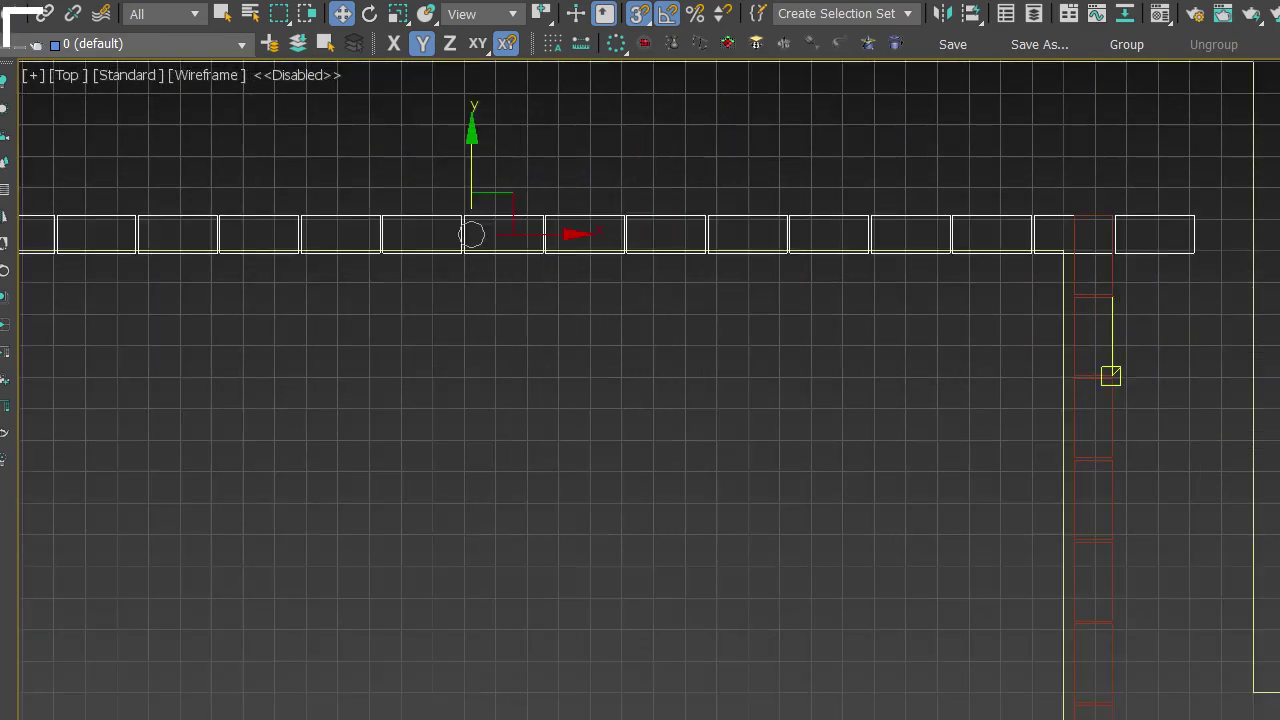
# Step: Select the step wall's cloned brick column above its lowest corner brick and delete it
pyautogui.moveTo(1157, 692); pyautogui.dragTo(1140, 657, button='middle')
pyautogui.scroll(3, 1085, 707)
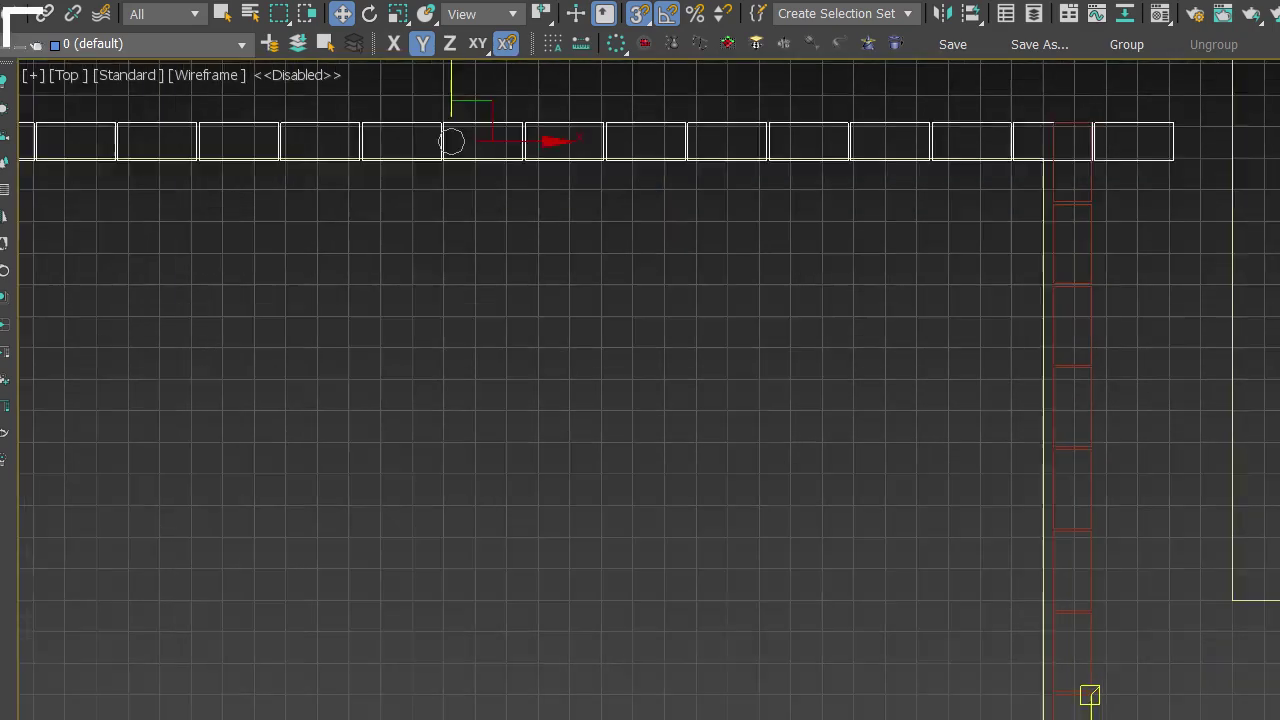
pyautogui.scroll(-2, 1050, 688)
pyautogui.moveTo(1040, 522); pyautogui.dragTo(1035, 556, button='middle')
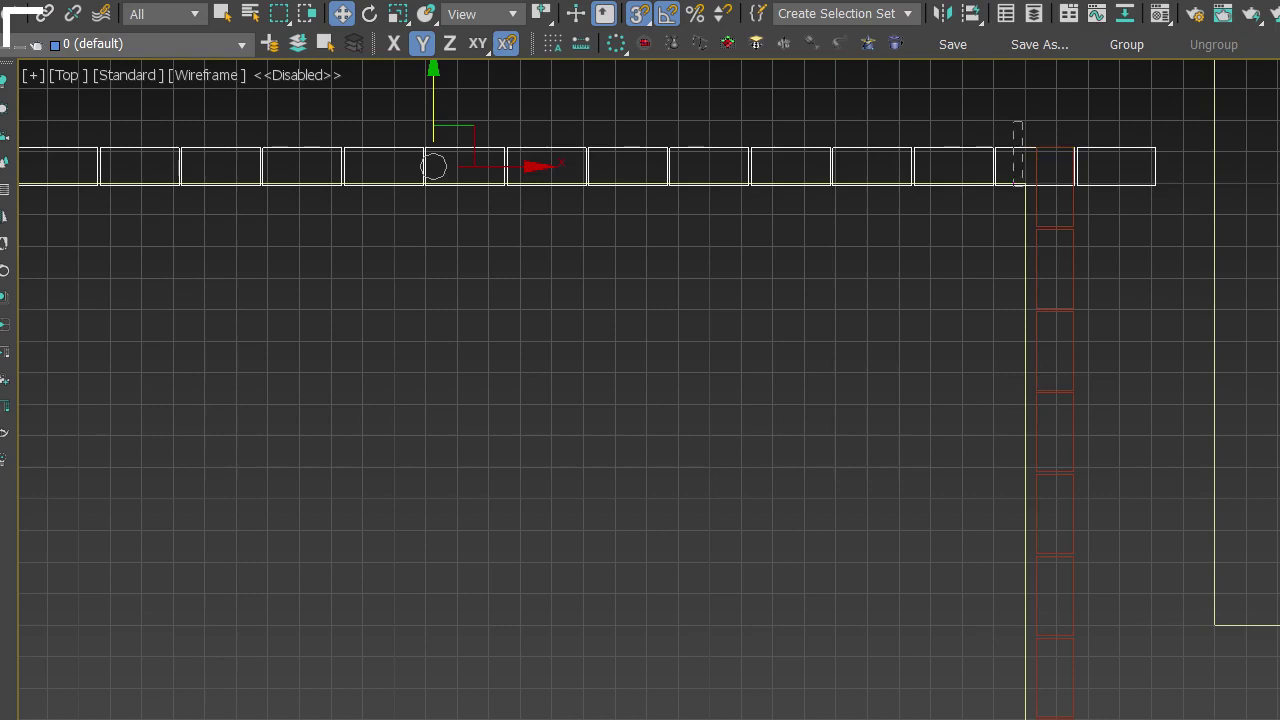
pyautogui.moveTo(1100, 609); pyautogui.dragTo(1114, 719)
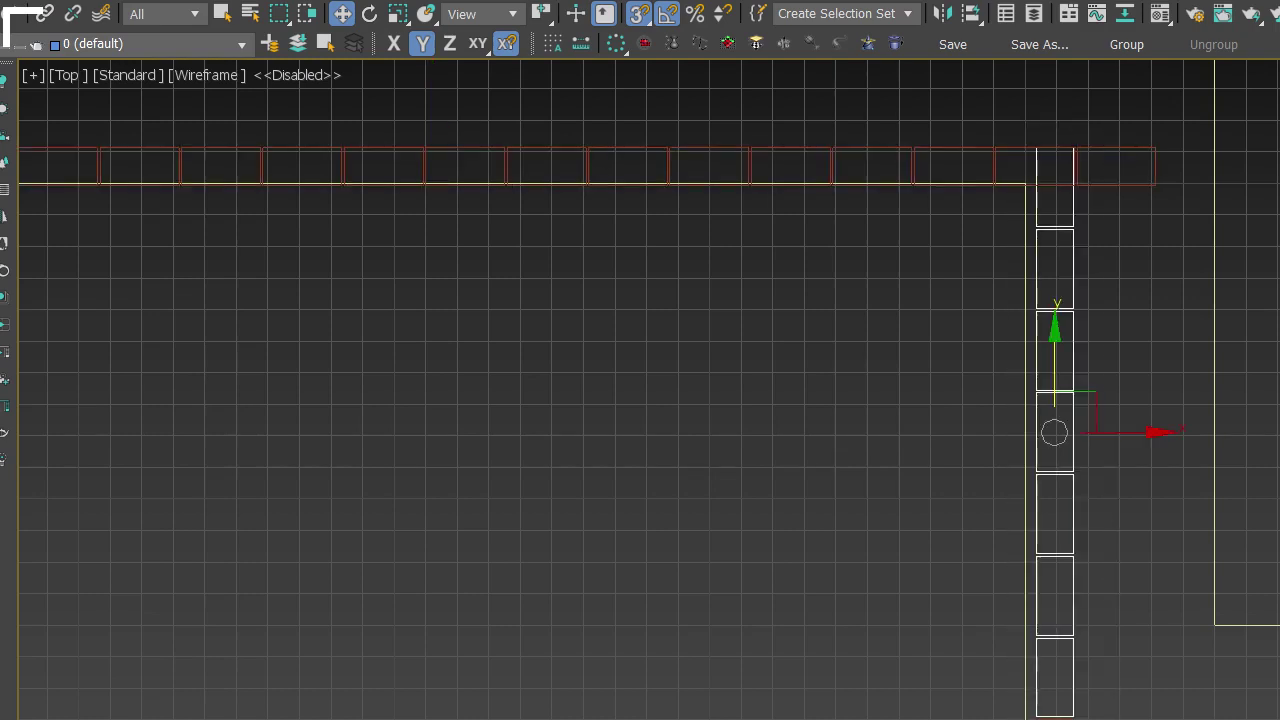
pyautogui.press('Delete')
# Step: Clone the step wall's lowest brick along Y directly above itself, offsetting the copy to leave a narrow mortar joint
pyautogui.scroll(2, 1078, 715)
pyautogui.moveTo(1076, 719); pyautogui.dragTo(1090, 658, button='middle')
pyautogui.scroll(6, 1082, 655)
pyautogui.click(1111, 441)
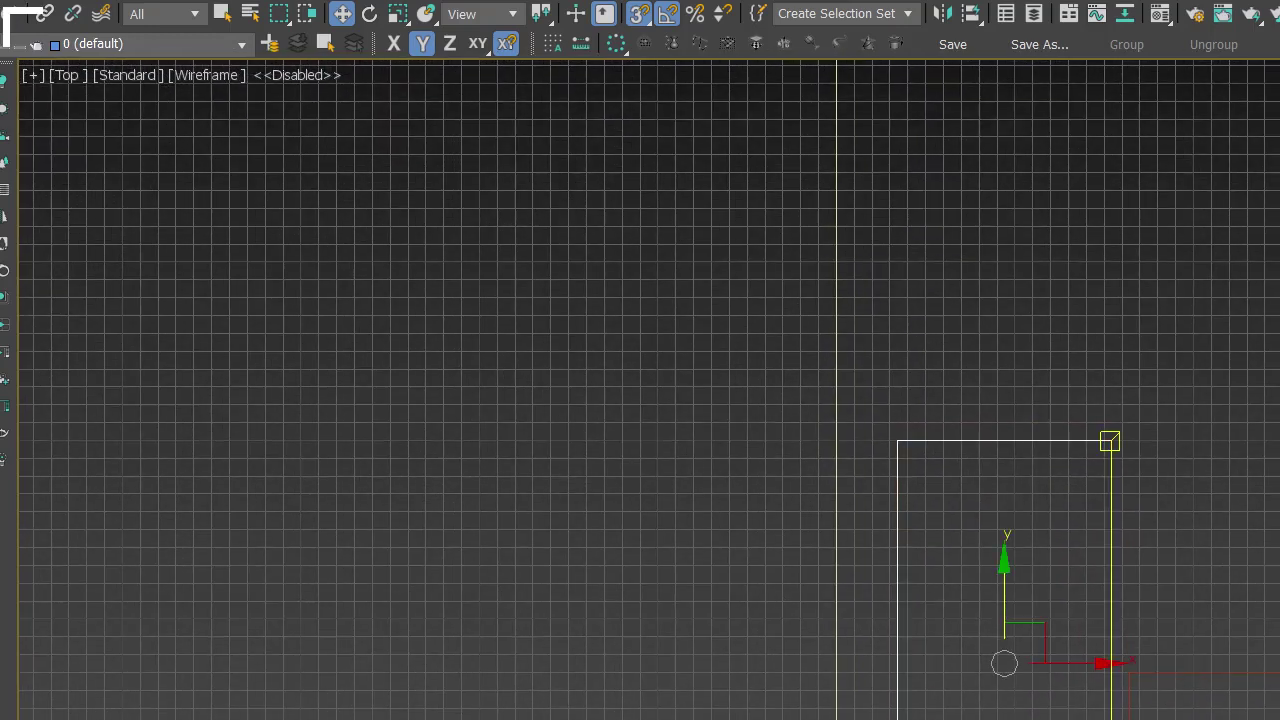
pyautogui.moveTo(1111, 441); pyautogui.dragTo(1096, 407, button='middle')
pyautogui.scroll(-2, 1103, 407)
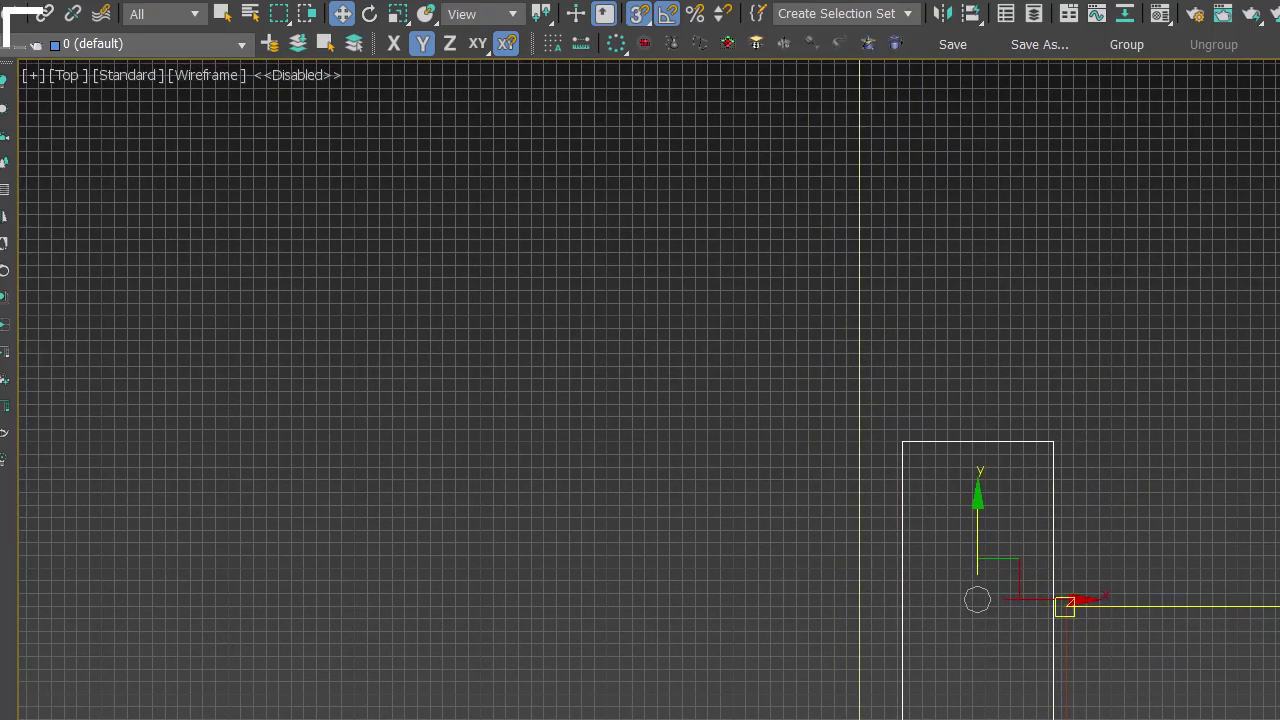
pyautogui.scroll(-5, 1051, 440)
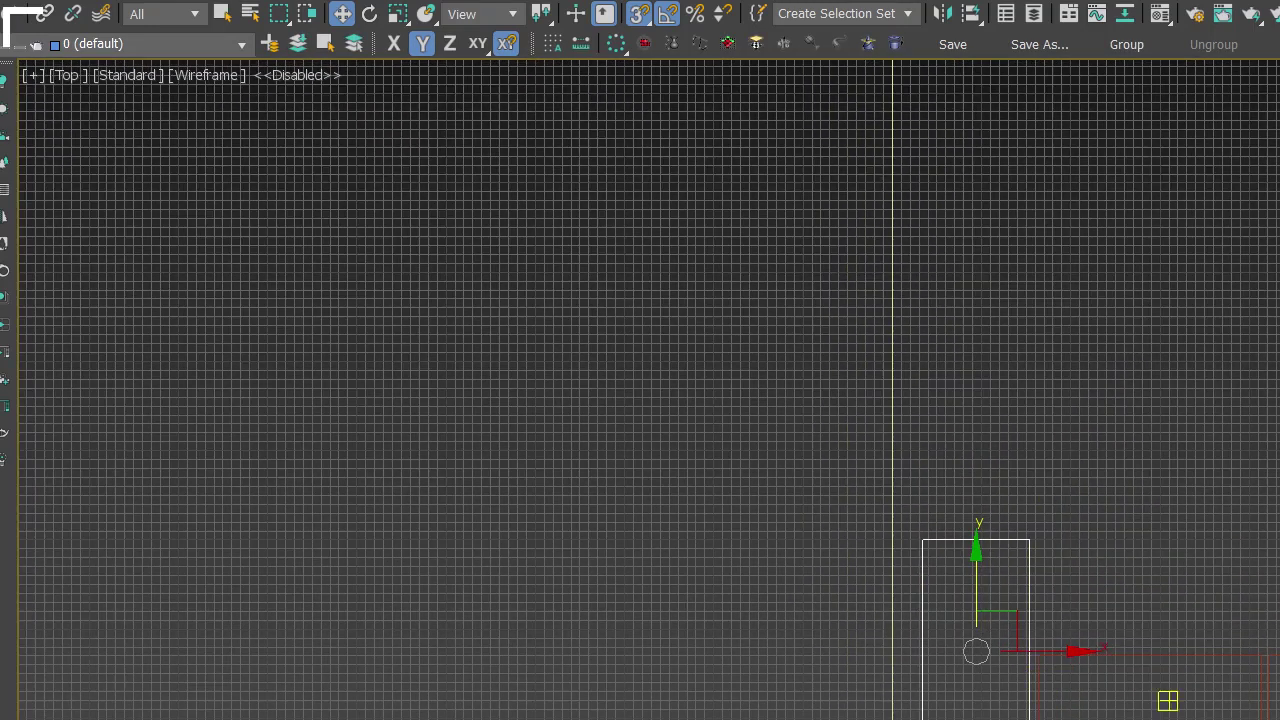
pyautogui.moveTo(1070, 668); pyautogui.dragTo(1063, 664, button='middle')
pyautogui.moveTo(1048, 618); pyautogui.dragTo(1032, 709, button='middle')
pyautogui.scroll(5, 1041, 676)
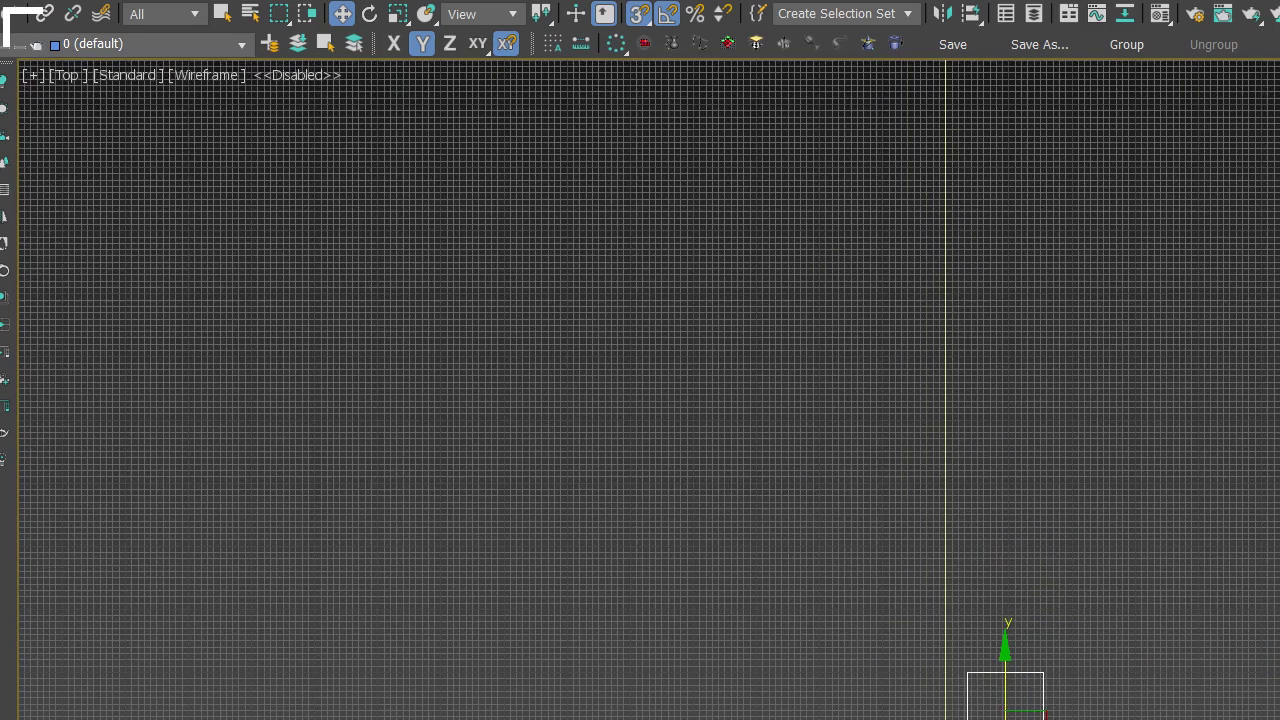
pyautogui.moveTo(1007, 391); pyautogui.dragTo(1032, 532, button='middle')
pyautogui.scroll(-2, 1032, 534)
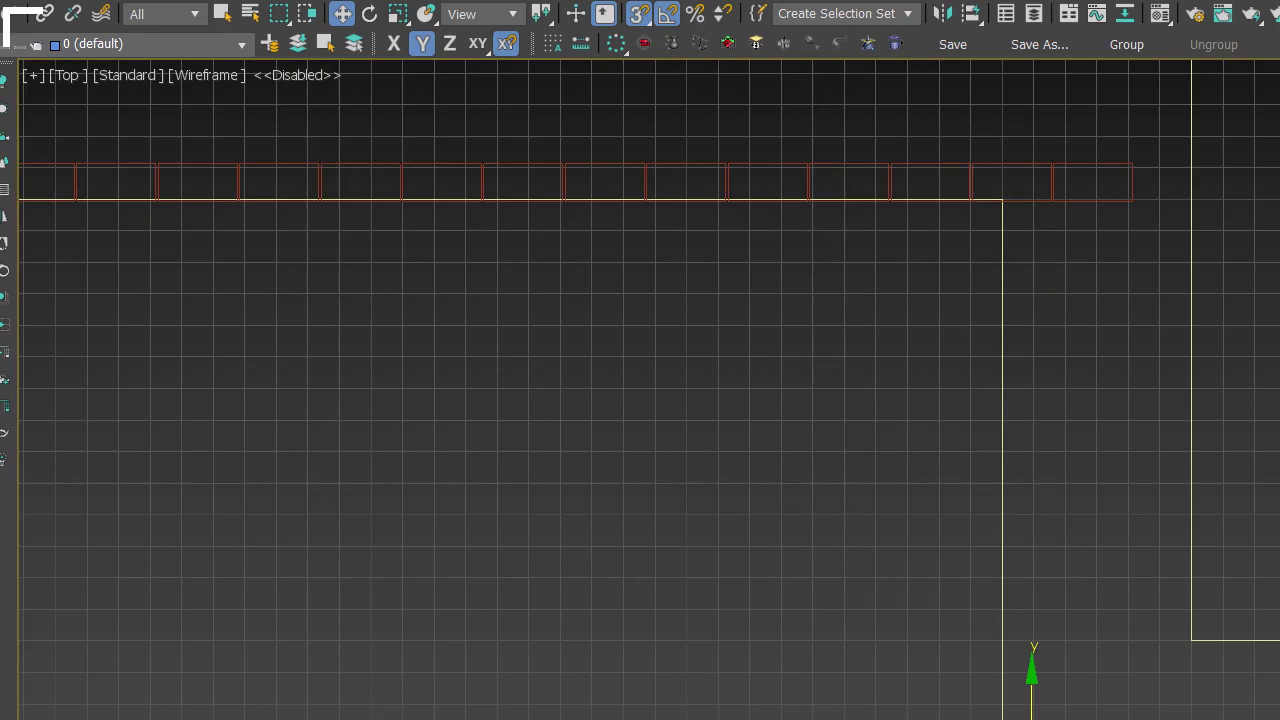
pyautogui.moveTo(1131, 719); pyautogui.dragTo(1143, 628, button='middle')
pyautogui.scroll(4, 1042, 712)
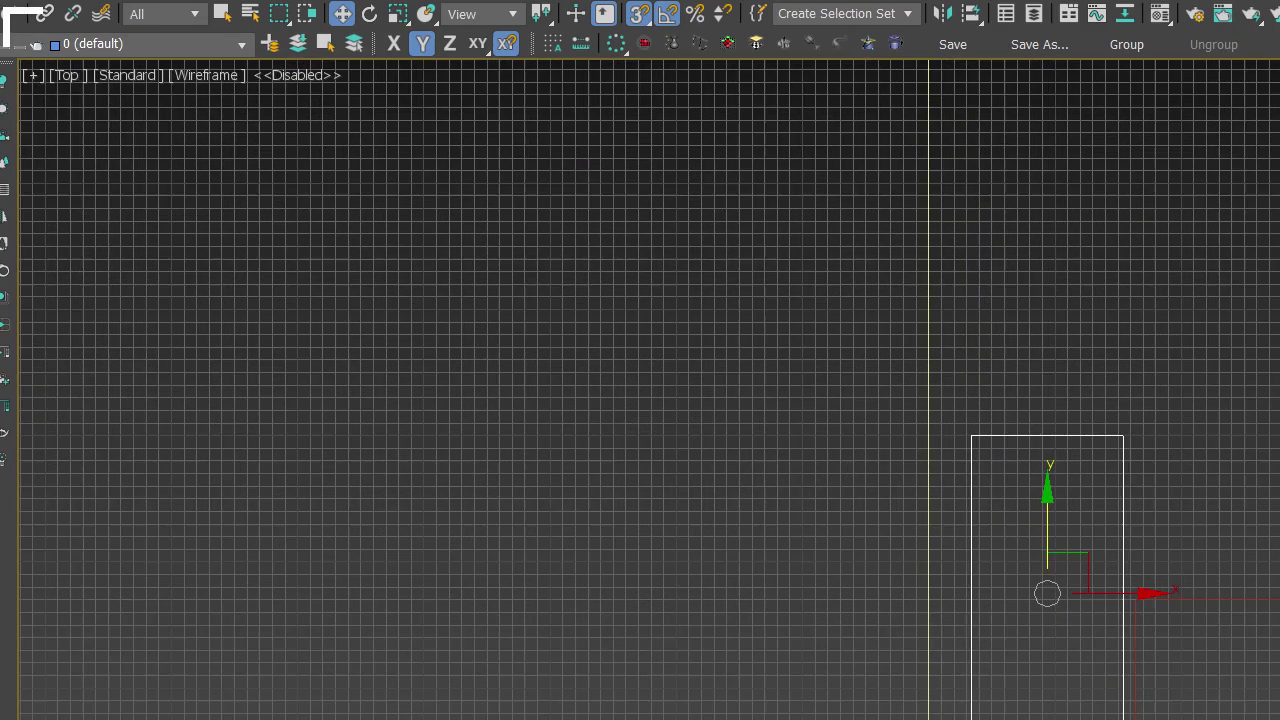
pyautogui.keyDown('shift'); pyautogui.moveTo(1047, 530); pyautogui.dragTo(1047, 505); pyautogui.keyUp('shift')
pyautogui.moveTo(985, 719)
pyautogui.keyDown('shift'); pyautogui.mouseDown()
pyautogui.moveTo(1029, 637)
pyautogui.moveTo(1040, 443)
pyautogui.moveTo(969, 435)
pyautogui.mouseUp(); pyautogui.keyUp('shift')
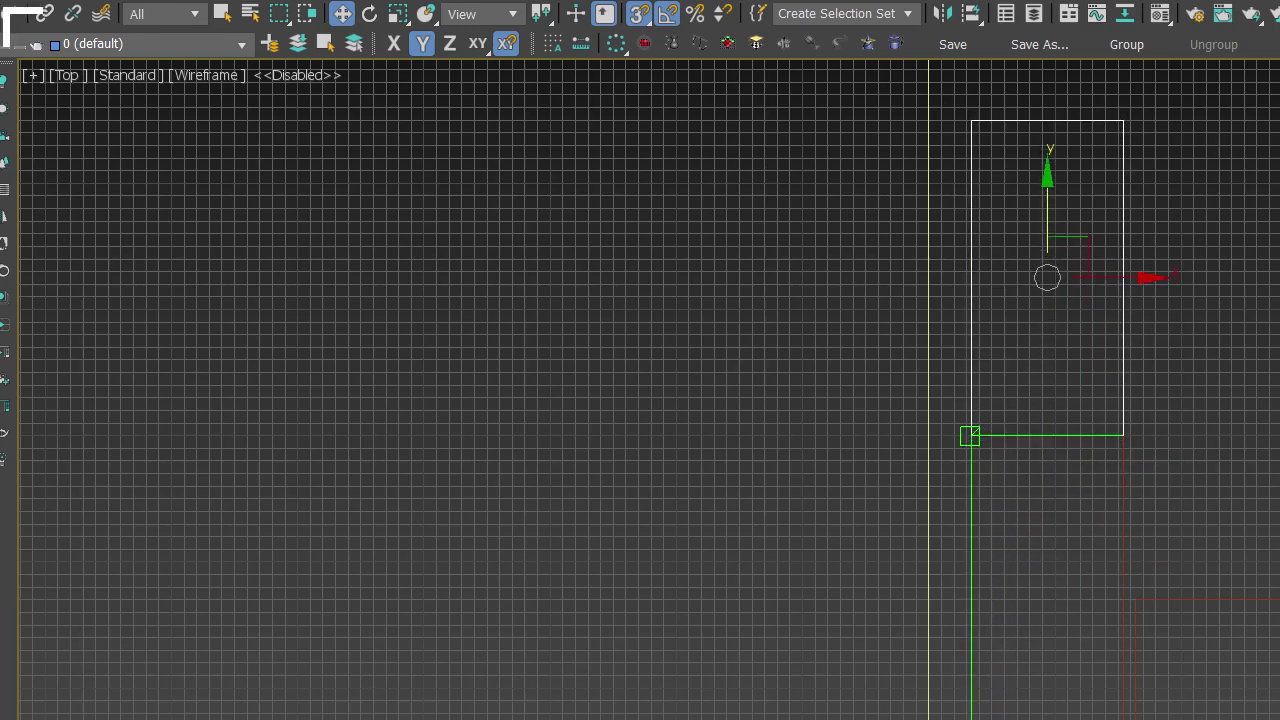
pyautogui.press('Return')
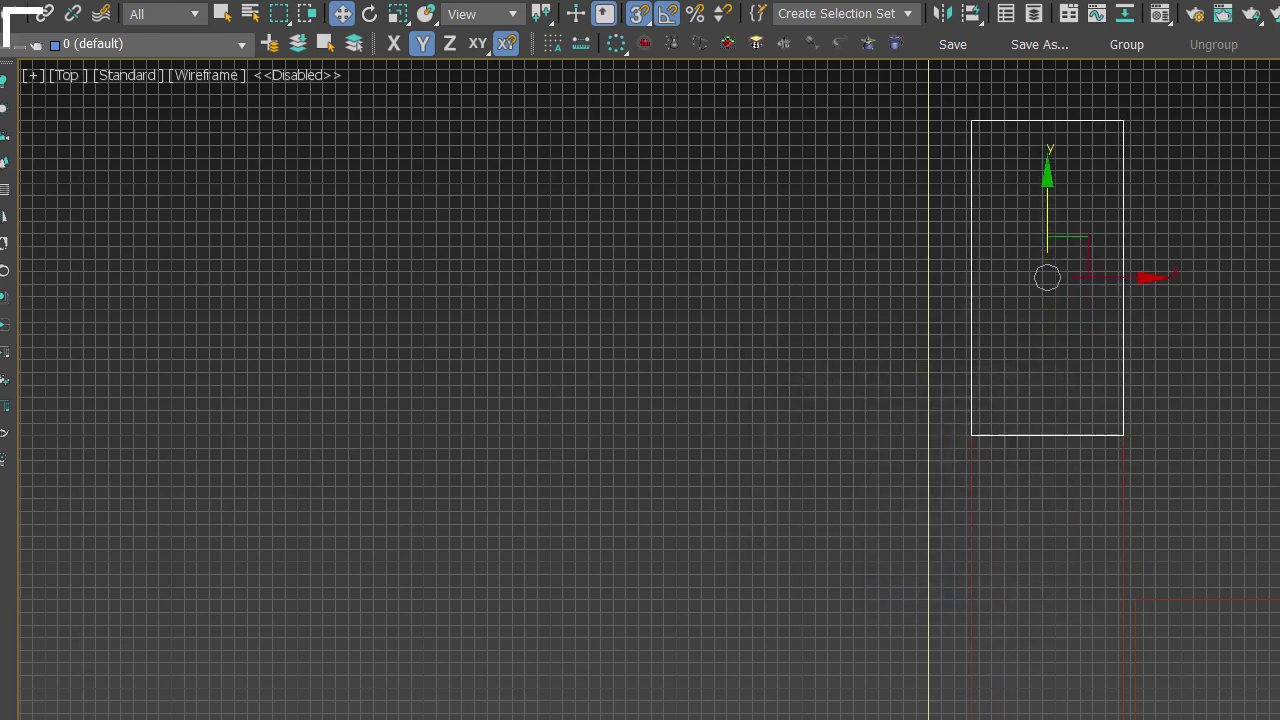
pyautogui.moveTo(971, 435); pyautogui.dragTo(957, 488, button='middle')
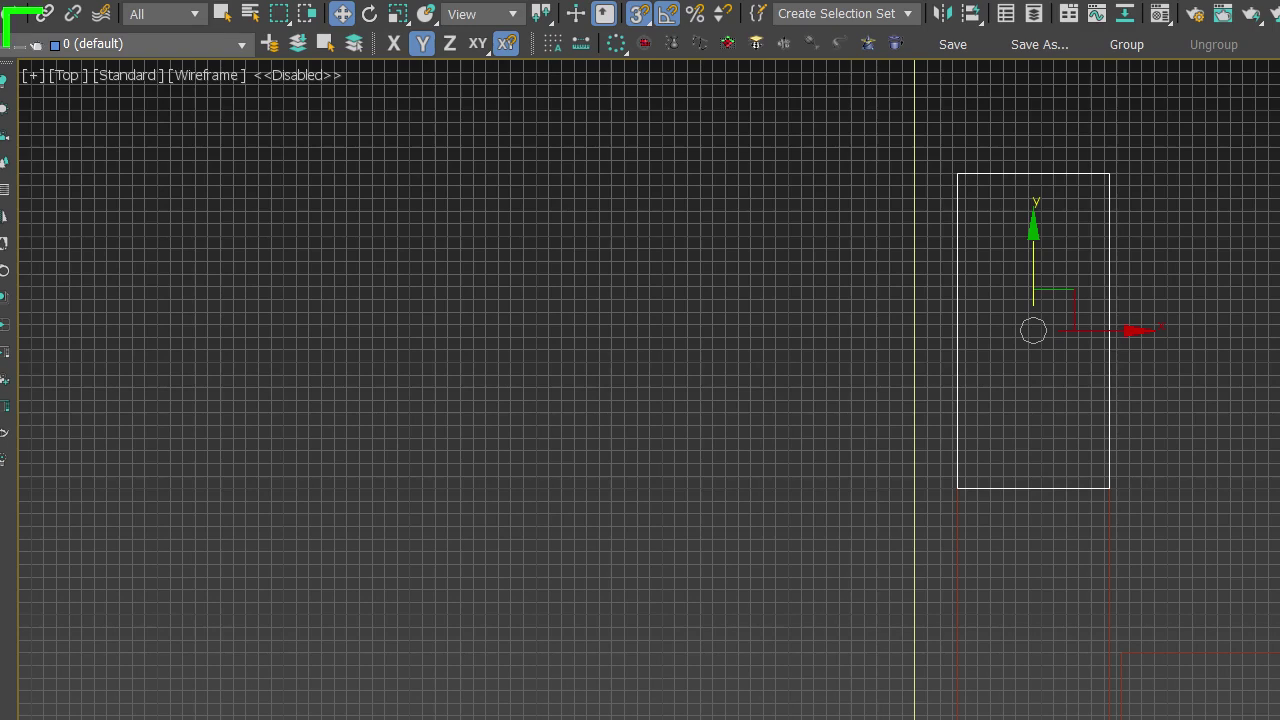
pyautogui.press('Return')
# Step: Clone the step wall's lowest brick upward along Y at the brick-and-joint spacing, making 8 copies
pyautogui.moveTo(1040, 374); pyautogui.dragTo(1017, 557, button='middle')
pyautogui.scroll(2, 1010, 535)
pyautogui.moveTo(904, 712); pyautogui.dragTo(936, 663, button='middle')
pyautogui.click(921, 692)
pyautogui.scroll(-2, 921, 712)
pyautogui.scroll(-2, 921, 710)
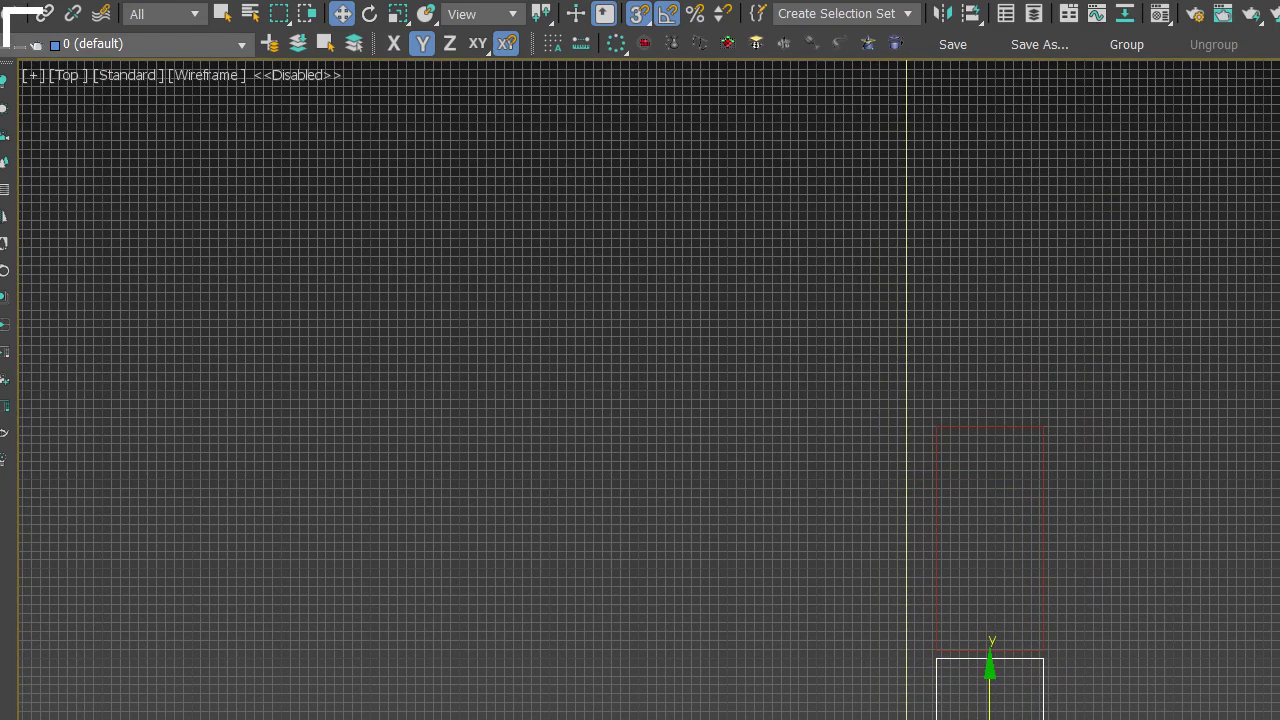
pyautogui.moveTo(937, 719)
pyautogui.keyDown('shift'); pyautogui.mouseDown()
pyautogui.moveTo(967, 587)
pyautogui.moveTo(934, 651)
pyautogui.mouseUp(); pyautogui.keyUp('shift')
pyautogui.click(934, 508)
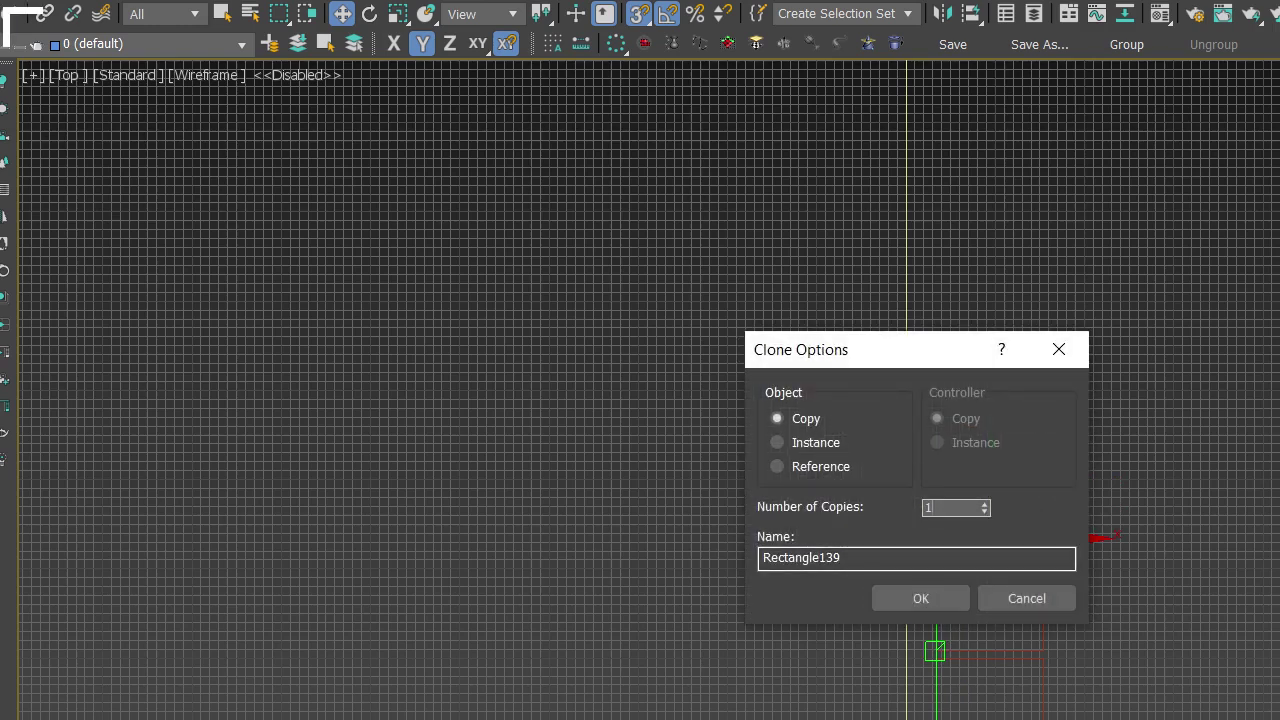
pyautogui.doubleClick(932, 508)
pyautogui.write('8')
pyautogui.click(920, 598)
# Step: Delete the surplus brick at the upper end of the step wall's rebuilt column
pyautogui.scroll(-2, 957, 545)
pyautogui.moveTo(1017, 310); pyautogui.dragTo(991, 564, button='middle')
pyautogui.scroll(-4, 991, 564)
pyautogui.moveTo(995, 350); pyautogui.dragTo(1002, 388, button='middle')
pyautogui.moveTo(998, 267); pyautogui.dragTo(1006, 311, button='middle')
pyautogui.scroll(4, 980, 281)
pyautogui.moveTo(983, 216); pyautogui.dragTo(1057, 523, button='middle')
pyautogui.scroll(-1, 1070, 470)
pyautogui.moveTo(1070, 470); pyautogui.dragTo(1063, 523, button='middle')
pyautogui.moveTo(1122, 462); pyautogui.dragTo(1183, 447, button='middle')
pyautogui.press('Delete')
# Step: Select the recessed wall's brick row and align its upper edge along Y with the top of the step wall's column
pyautogui.scroll(-3, 1132, 509)
pyautogui.moveTo(1200, 490); pyautogui.dragTo(1253, 472, button='middle')
pyautogui.scroll(-2, 1253, 472)
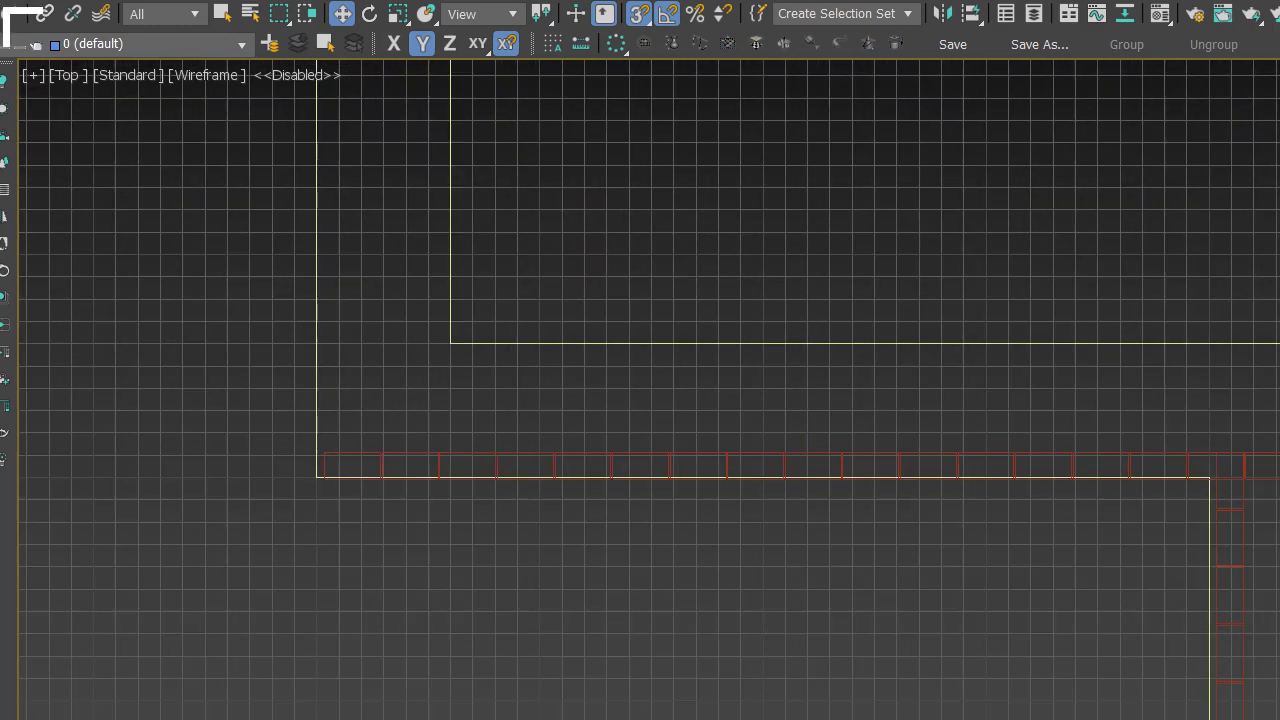
pyautogui.moveTo(1279, 497); pyautogui.dragTo(1279, 488)
pyautogui.scroll(10, 1214, 472)
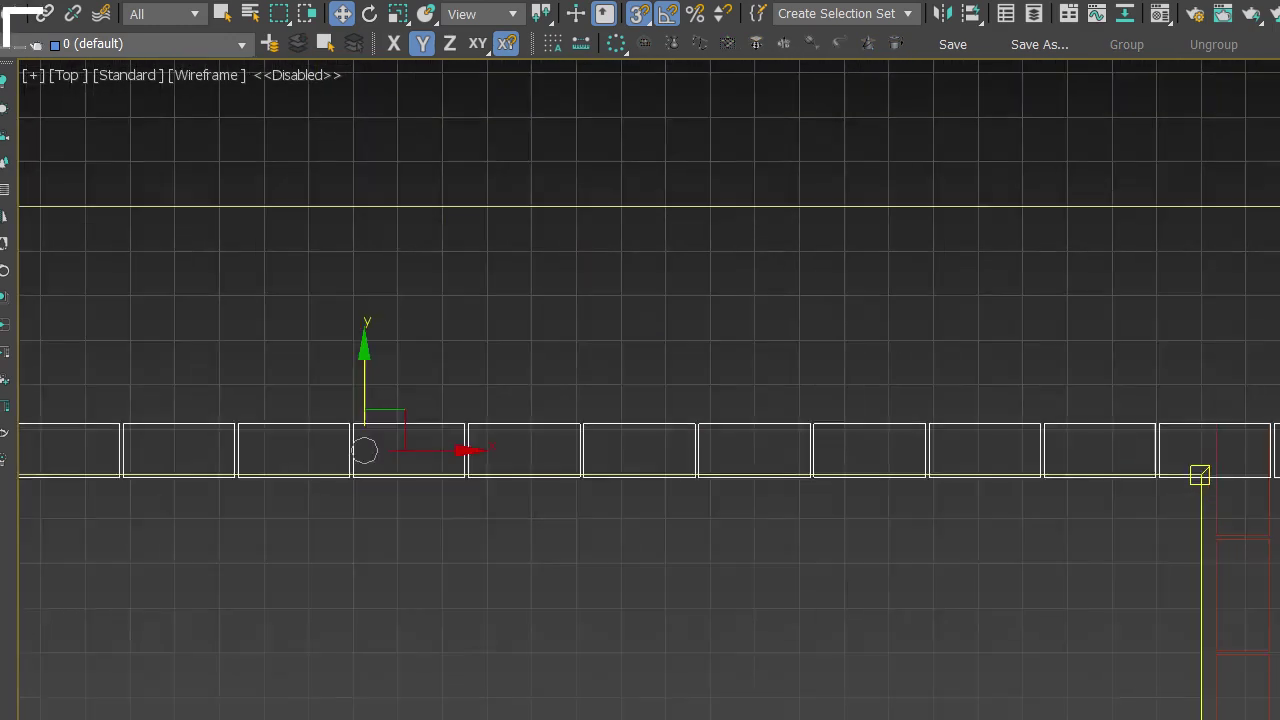
pyautogui.moveTo(1214, 472); pyautogui.dragTo(1186, 503, button='middle')
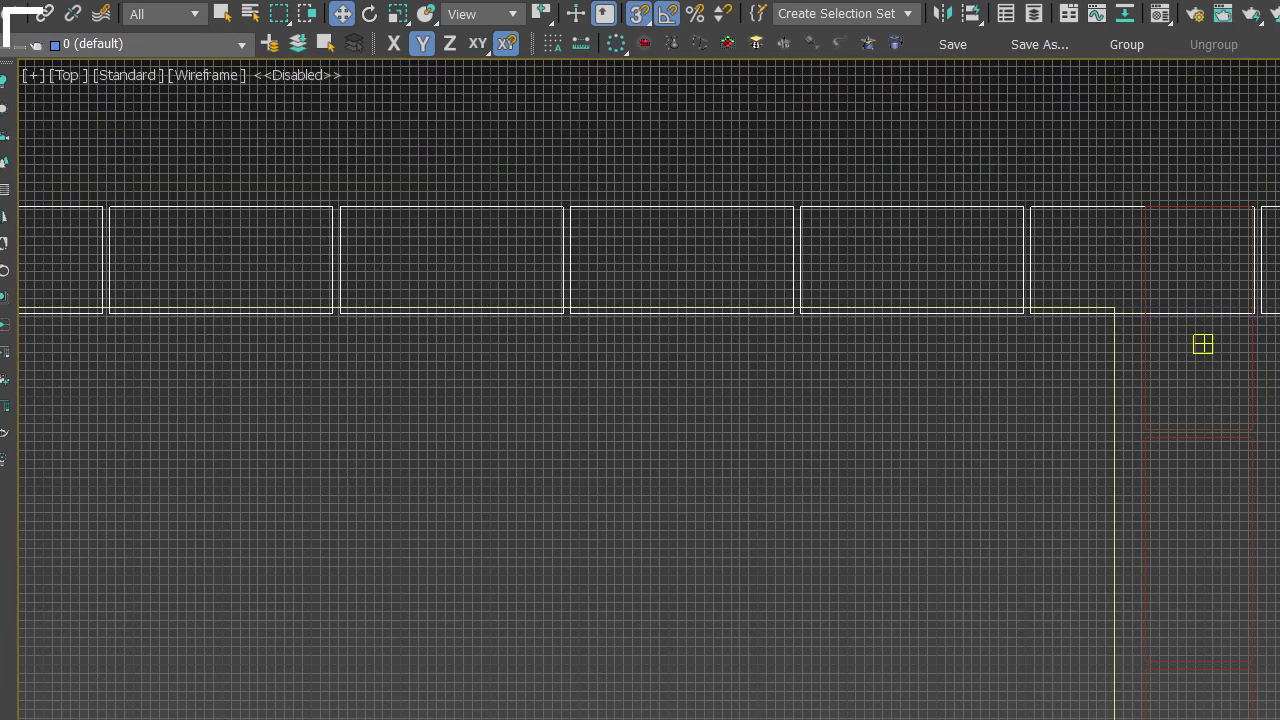
# Step: Check the inner corner, select the rebuilt column above the lowest corner brick and delete it
pyautogui.scroll(-3, 1193, 349)
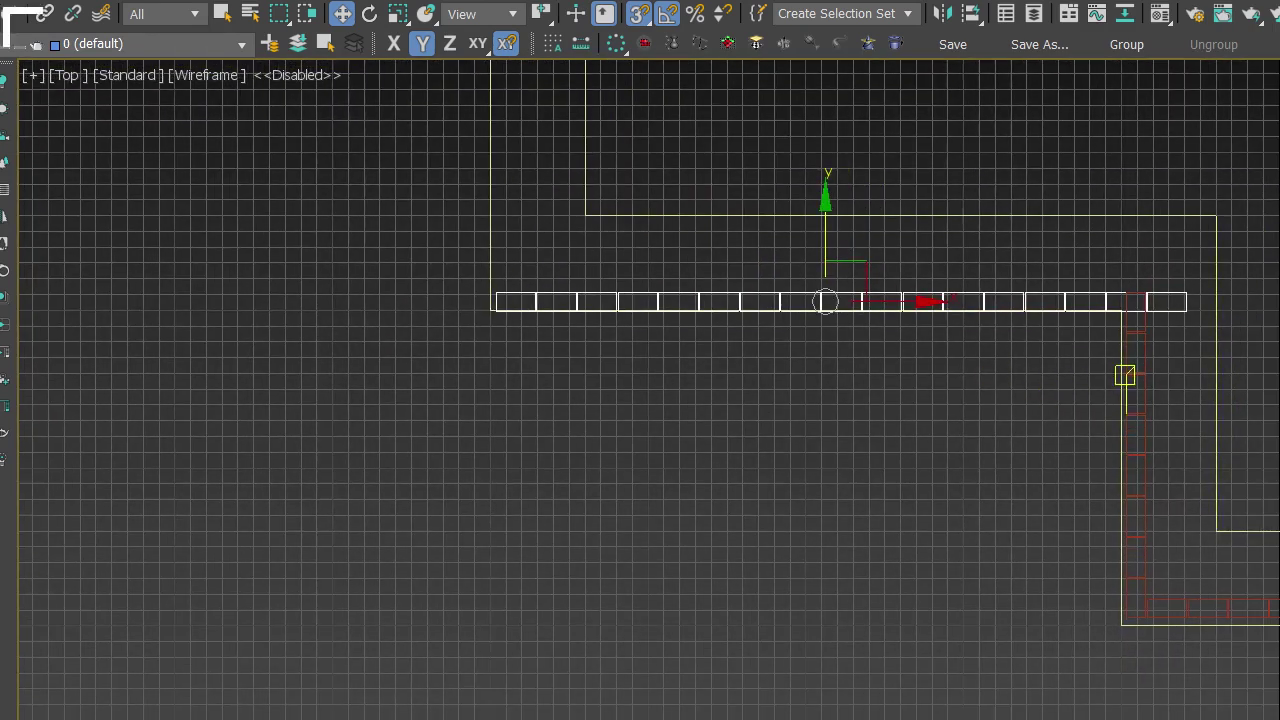
pyautogui.scroll(3, 1116, 351)
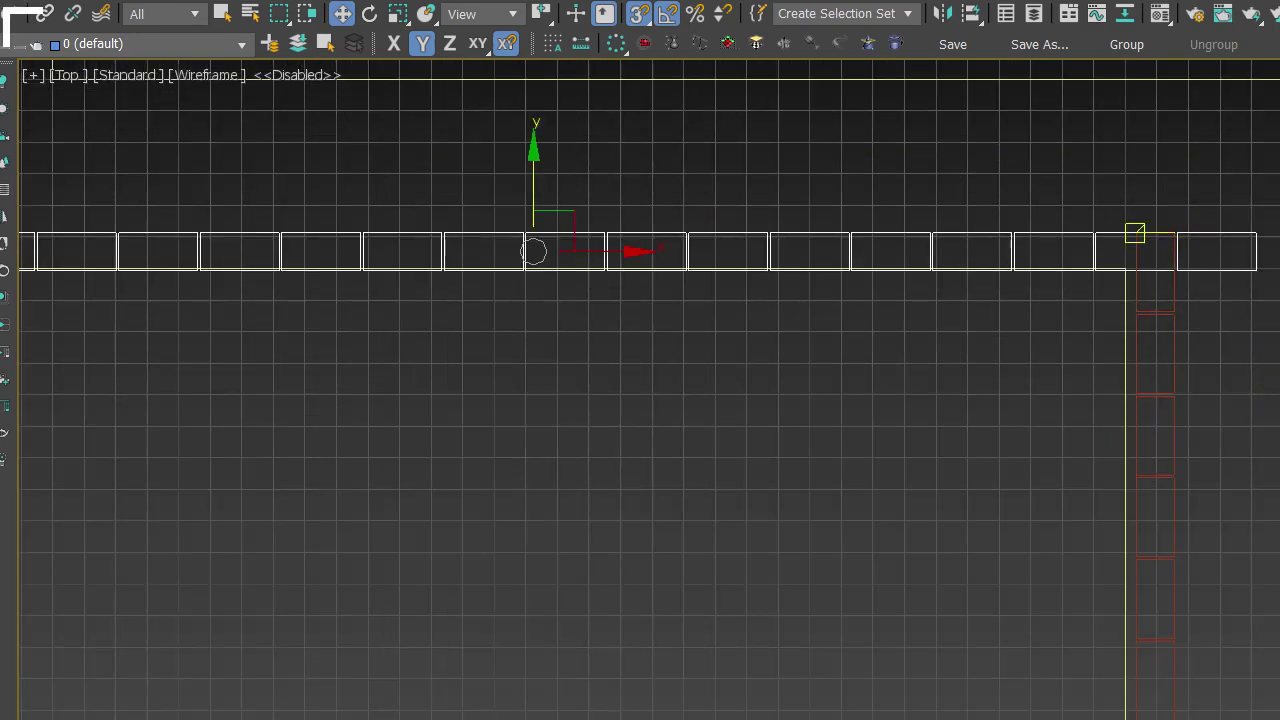
pyautogui.scroll(-3, 1158, 255)
pyautogui.scroll(3, 1198, 312)
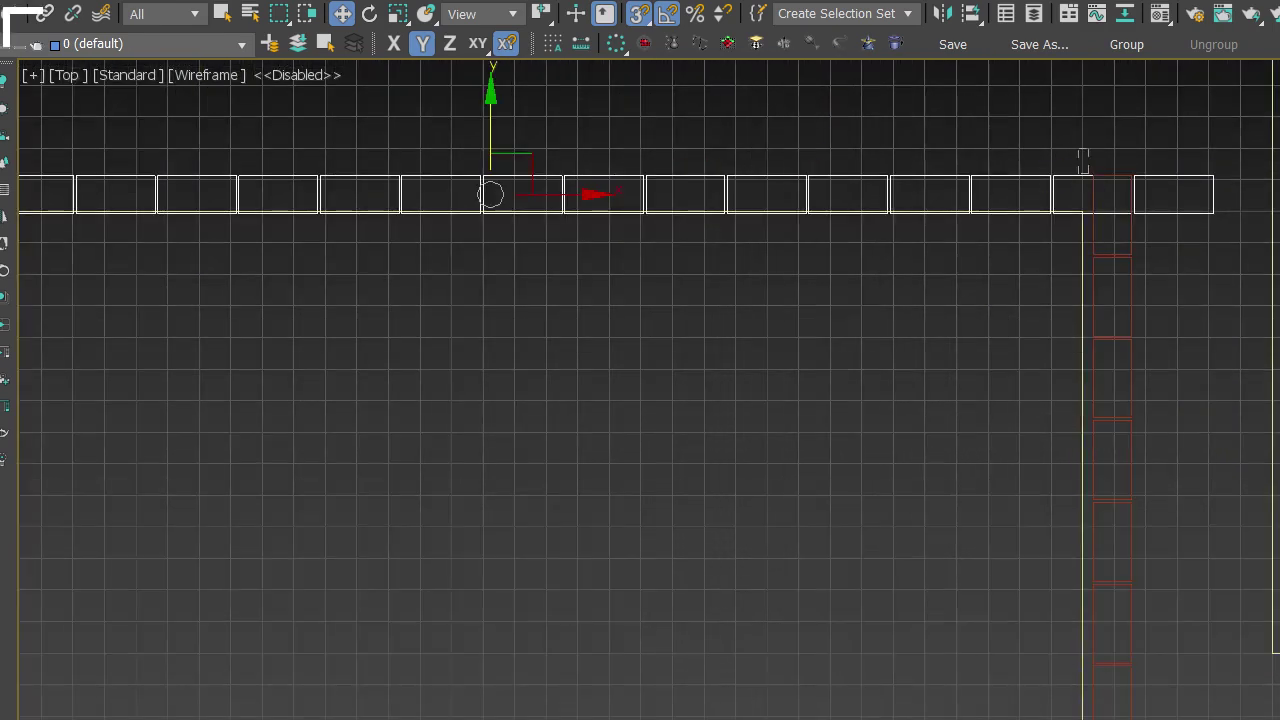
pyautogui.moveTo(1122, 310); pyautogui.dragTo(1164, 603)
pyautogui.moveTo(1140, 719); pyautogui.dragTo(1140, 719)
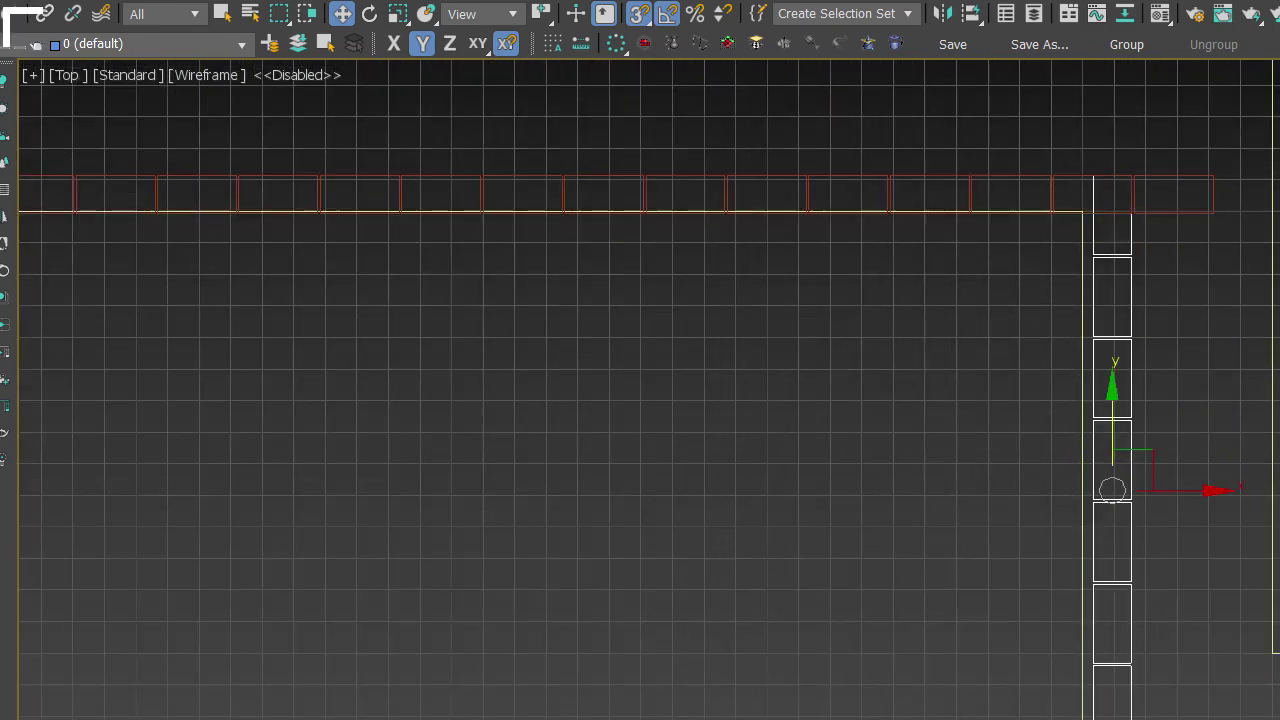
pyautogui.moveTo(1132, 668)
pyautogui.mouseDown(button='middle')
pyautogui.moveTo(1094, 641)
pyautogui.moveTo(1083, 658)
pyautogui.mouseUp(button='middle')
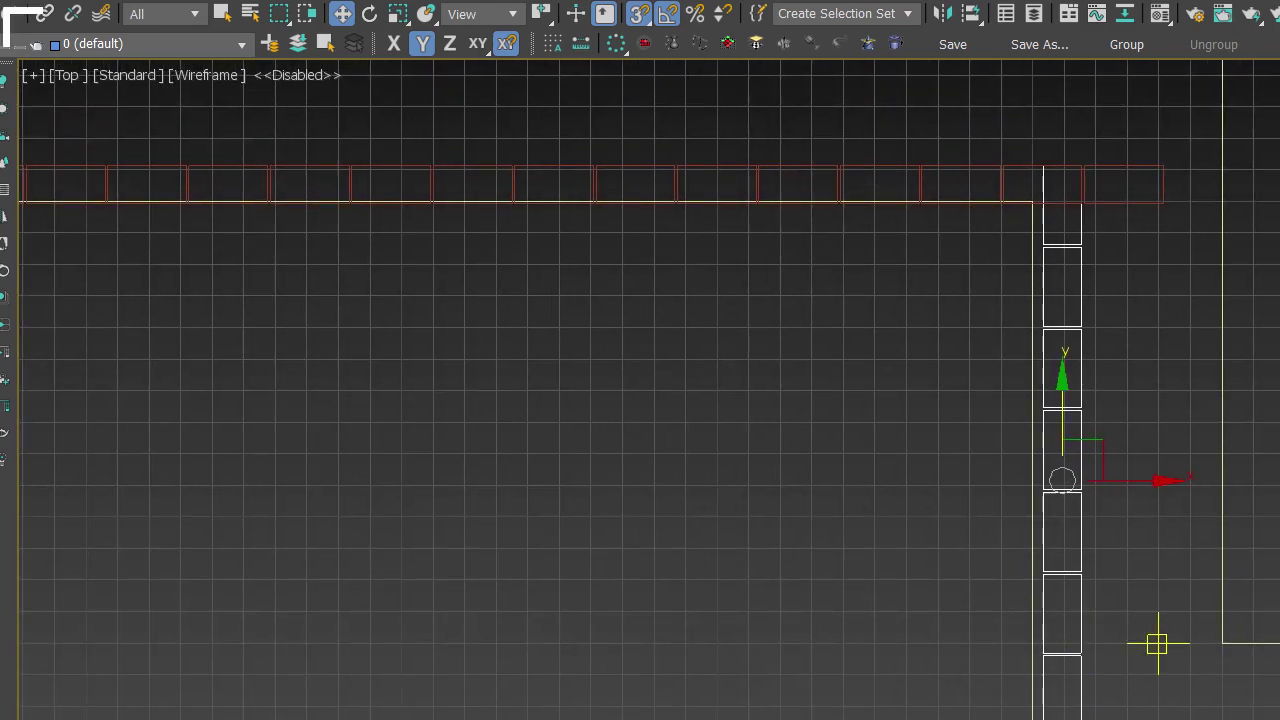
pyautogui.press('Delete')
# Step: Clone the lowest corner brick again along Y onto its upper edge and shift the copy up by a narrow mortar joint
pyautogui.scroll(4, 1080, 712)
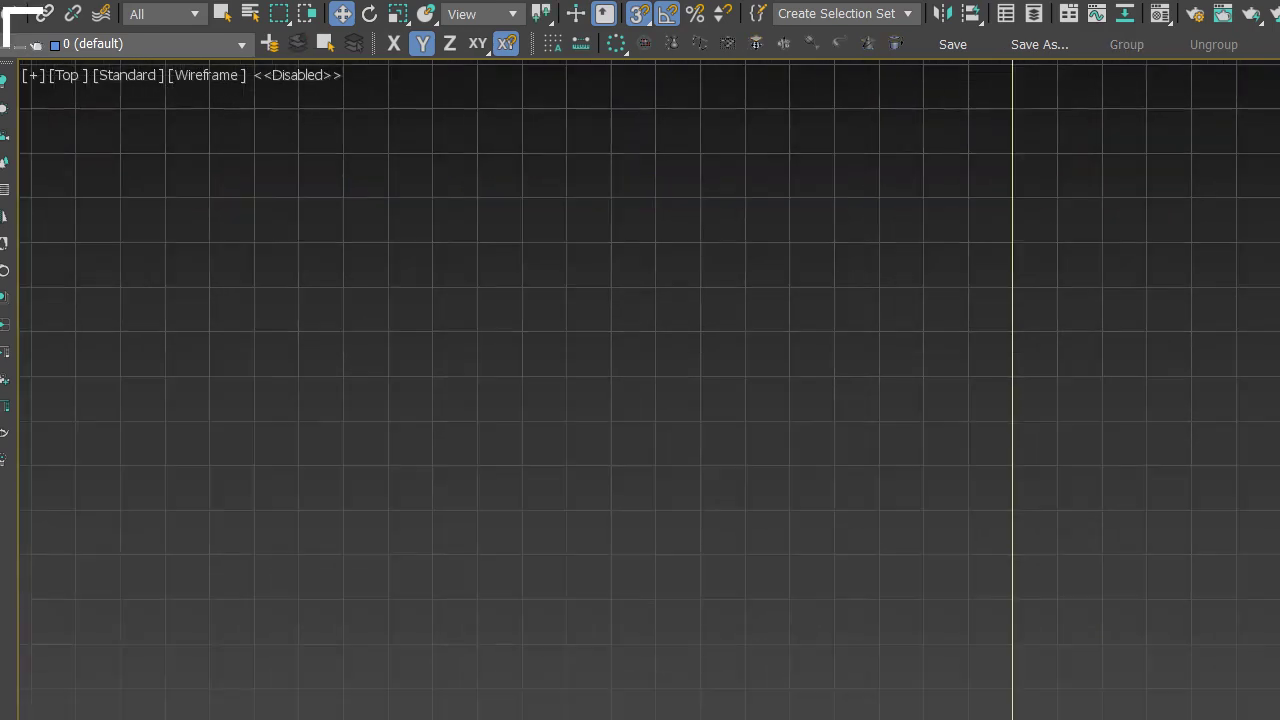
pyautogui.moveTo(1042, 718); pyautogui.dragTo(1038, 680, button='middle')
pyautogui.scroll(4, 1068, 641)
pyautogui.moveTo(1046, 666)
pyautogui.keyDown('shift'); pyautogui.mouseDown()
pyautogui.moveTo(1041, 584)
pyautogui.moveTo(1077, 357)
pyautogui.moveTo(955, 374)
pyautogui.moveTo(949, 351)
pyautogui.mouseUp(); pyautogui.keyUp('shift')
pyautogui.click(1026, 598)
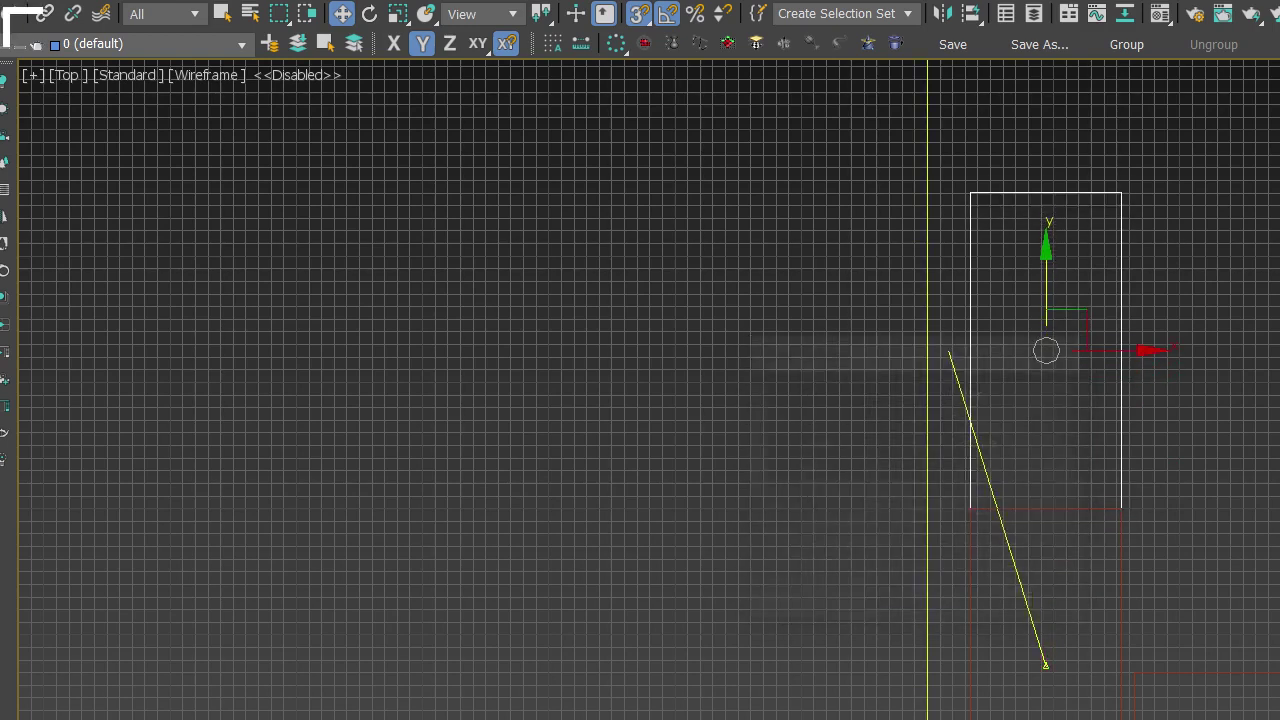
pyautogui.scroll(-4, 970, 382)
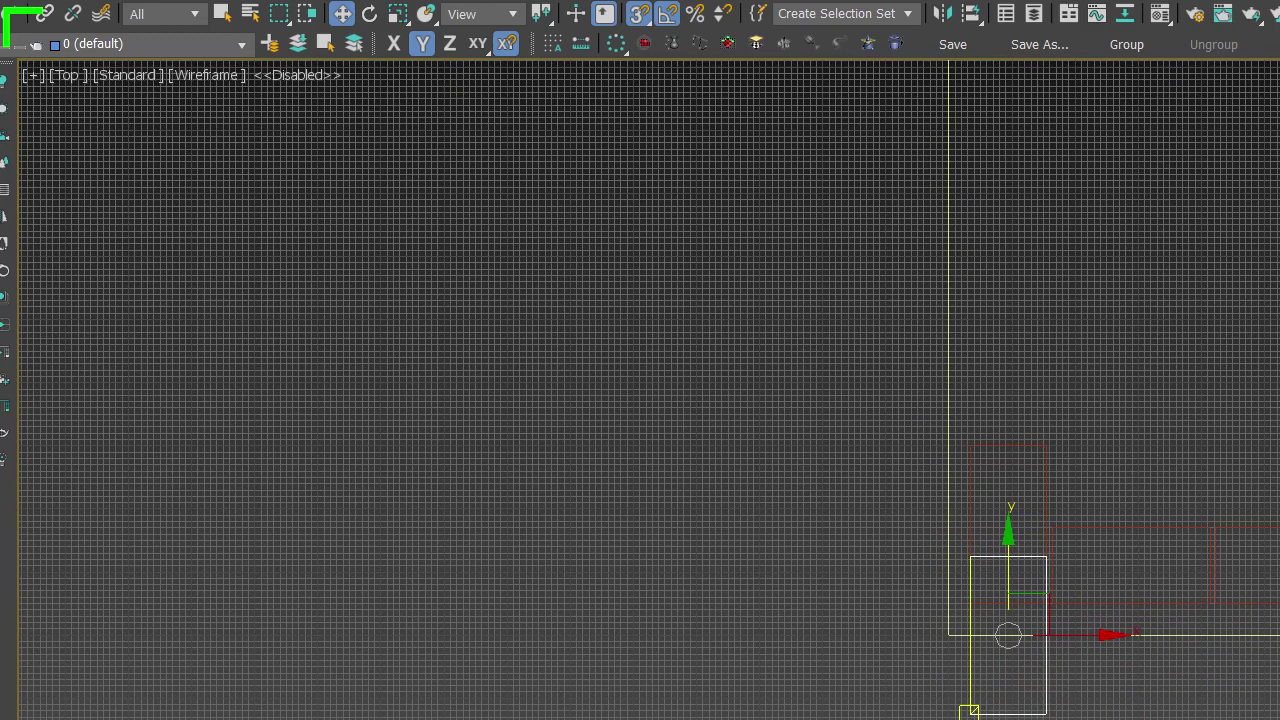
pyautogui.moveTo(968, 711); pyautogui.dragTo(968, 446)
pyautogui.scroll(3, 968, 446)
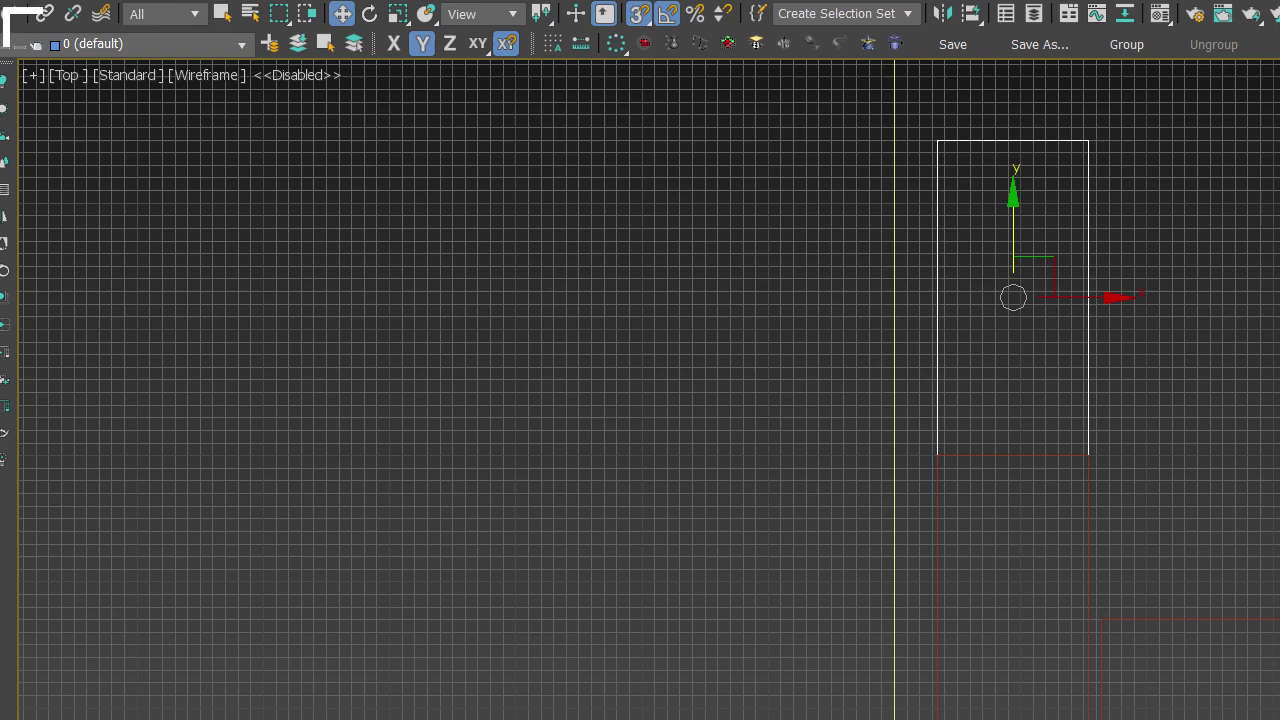
pyautogui.press('Return')
pyautogui.scroll(-2, 1105, 700)
pyautogui.moveTo(1095, 574); pyautogui.dragTo(1105, 612, button='middle')
pyautogui.scroll(2, 1061, 609)
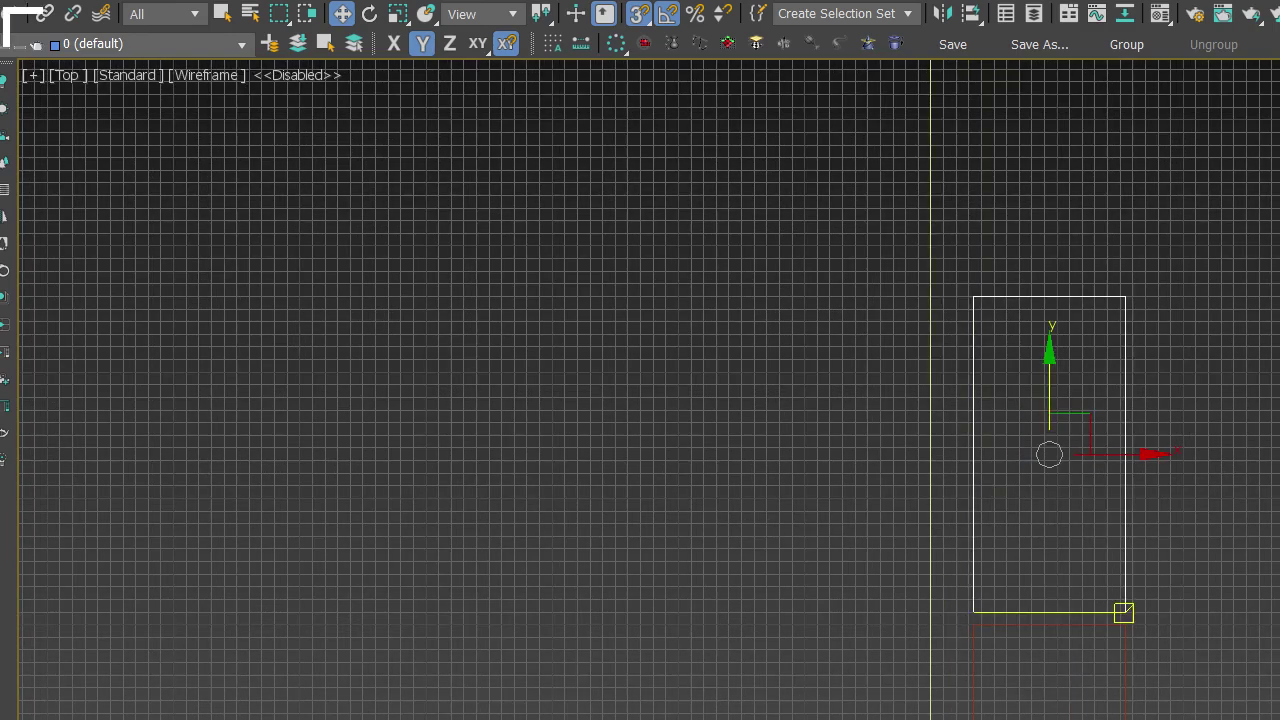
# Step: Select the brick below the joint and clone it upward along Y as multiple copies to fill the step wall
pyautogui.click(988, 642)
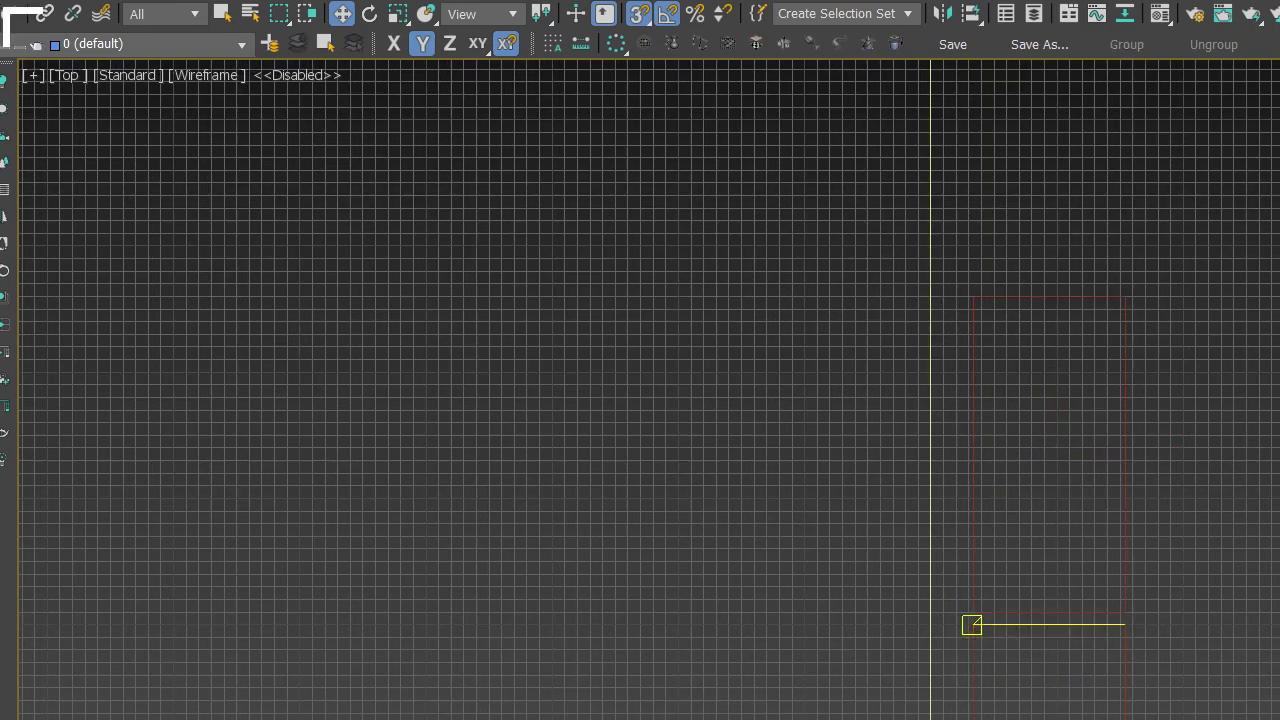
pyautogui.click(974, 627)
pyautogui.scroll(-2, 997, 642)
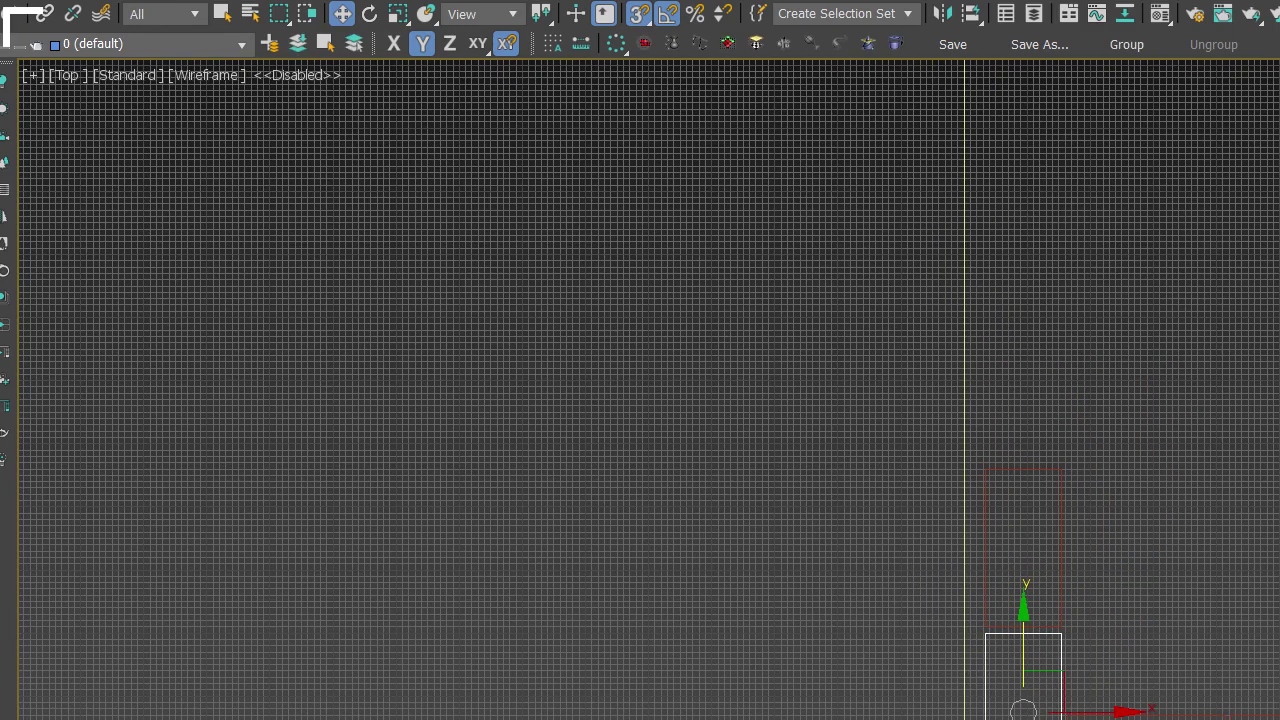
pyautogui.moveTo(1023, 710); pyautogui.dragTo(1023, 546)
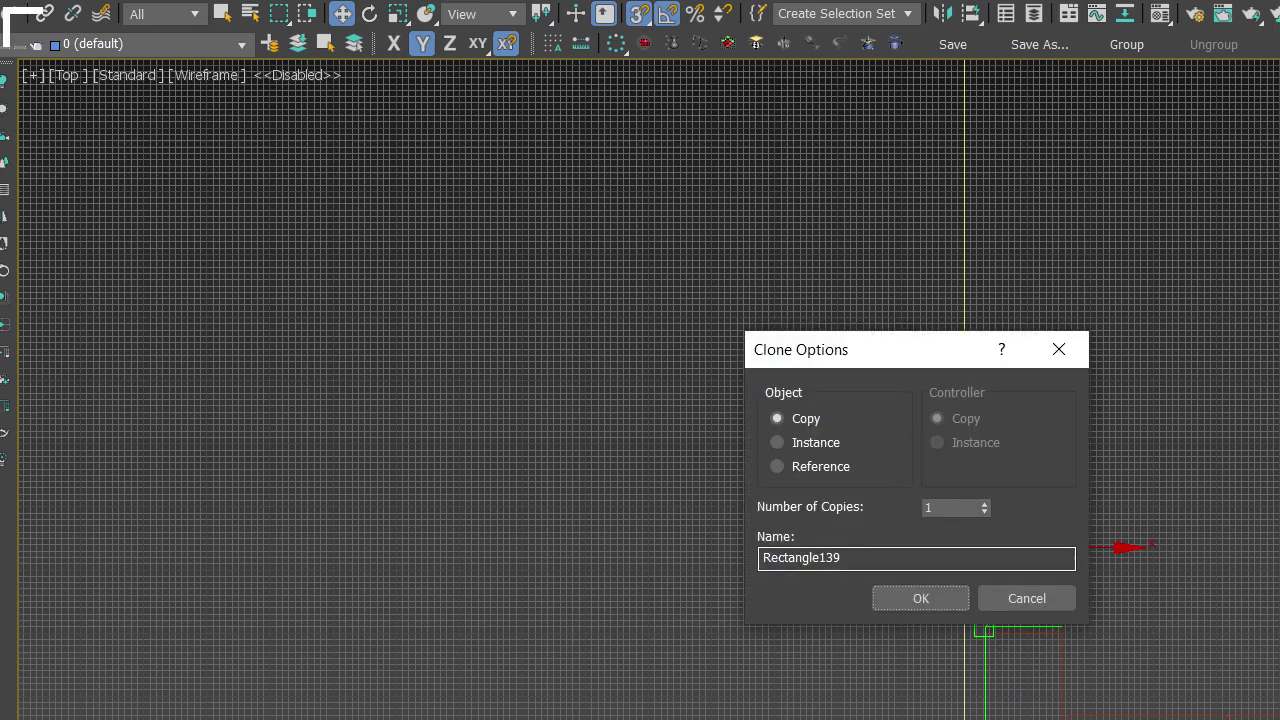
pyautogui.doubleClick(936, 508)
pyautogui.click(921, 598)
# Step: Examine how the top of the new step wall column meets the recessed wall's row at the inner corner
pyautogui.scroll(-2, 1060, 450)
pyautogui.moveTo(1060, 449); pyautogui.dragTo(1046, 666, button='middle')
pyautogui.scroll(3, 978, 208)
pyautogui.moveTo(962, 180); pyautogui.dragTo(919, 392, button='middle')
pyautogui.scroll(2, 991, 315)
pyautogui.scroll(-1, 991, 314)
pyautogui.moveTo(991, 314); pyautogui.dragTo(929, 431, button='middle')
pyautogui.scroll(-3, 932, 432)
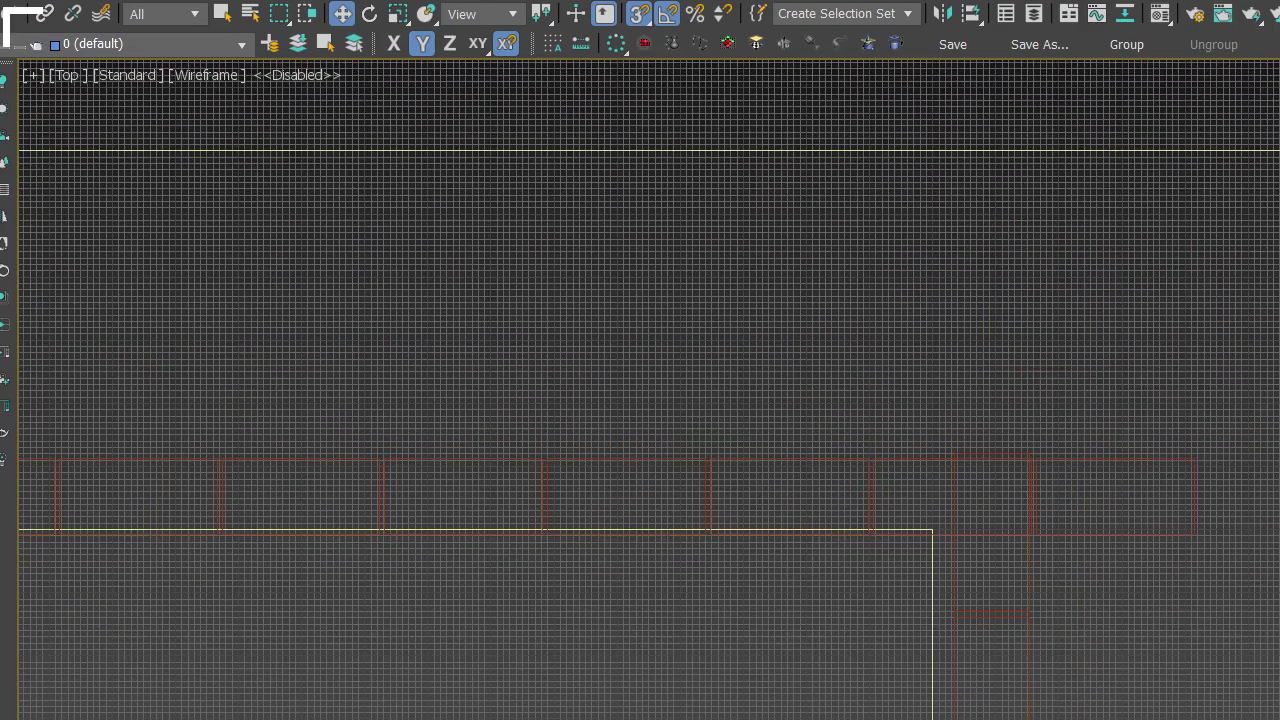
pyautogui.scroll(-4, 960, 400)
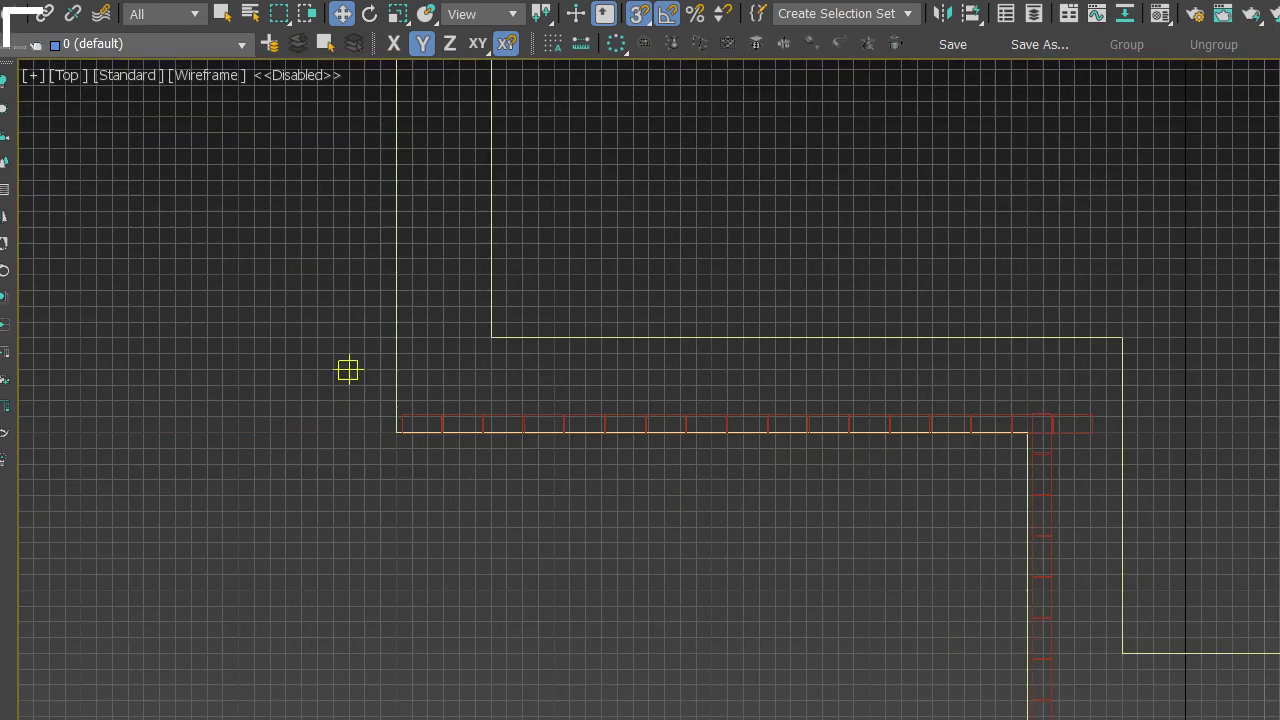
# Step: Select the recessed wall's brick row and move it along Y until its upper edge aligns with the step wall column's top
pyautogui.moveTo(849, 434); pyautogui.dragTo(1239, 444)
pyautogui.scroll(8, 1042, 430)
pyautogui.moveTo(1056, 323); pyautogui.dragTo(1077, 518, button='middle')
pyautogui.scroll(3, 1066, 467)
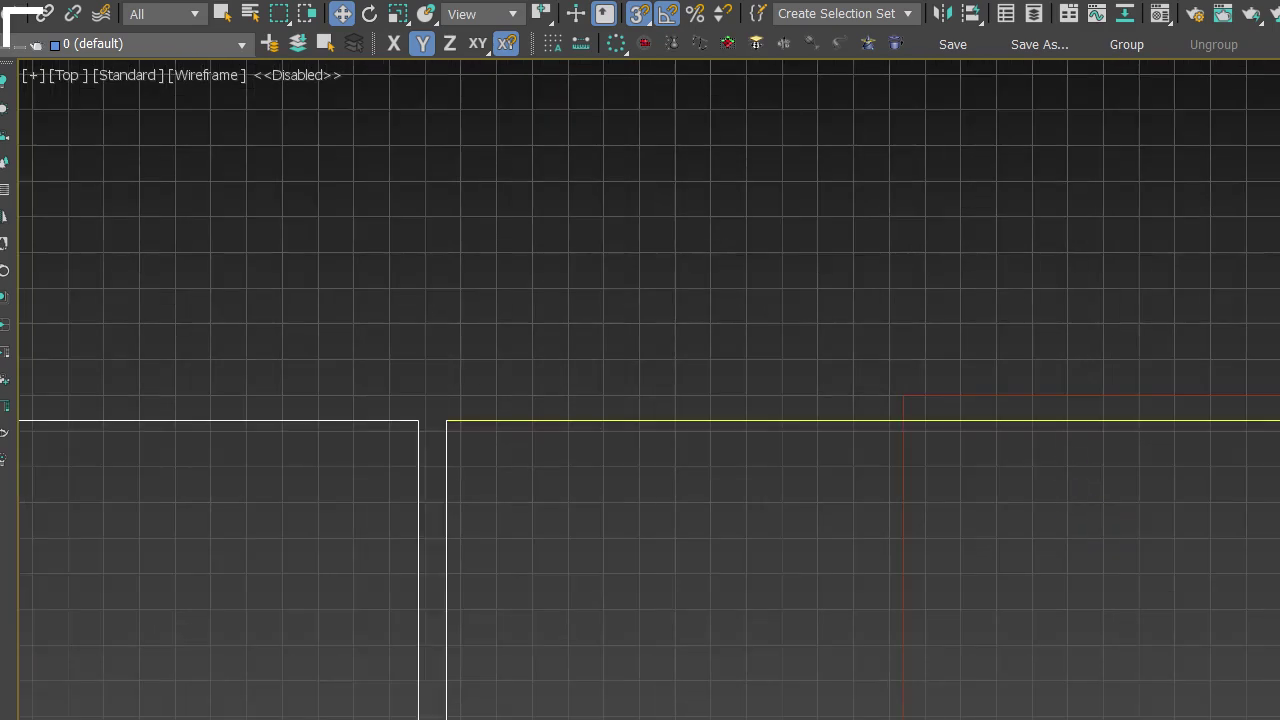
pyautogui.moveTo(903, 397); pyautogui.dragTo(903, 395)
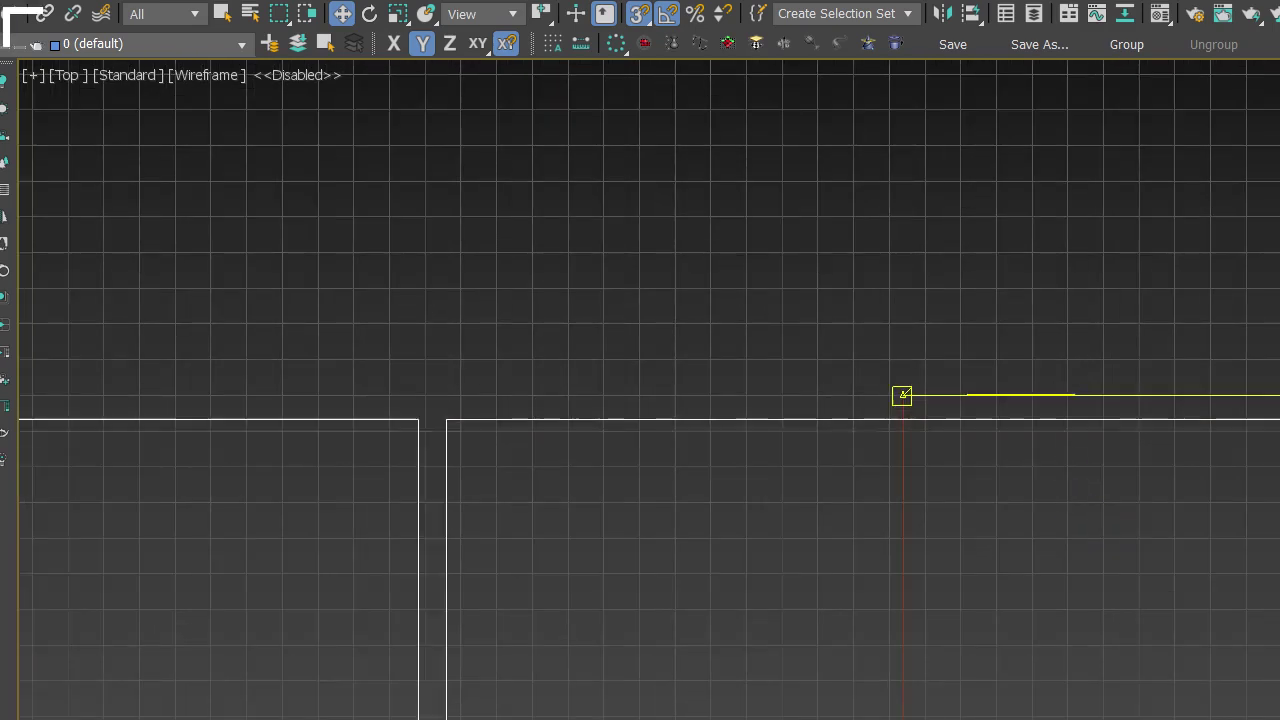
pyautogui.moveTo(1090, 368); pyautogui.dragTo(1105, 370)
pyautogui.rightClick(1135, 376)
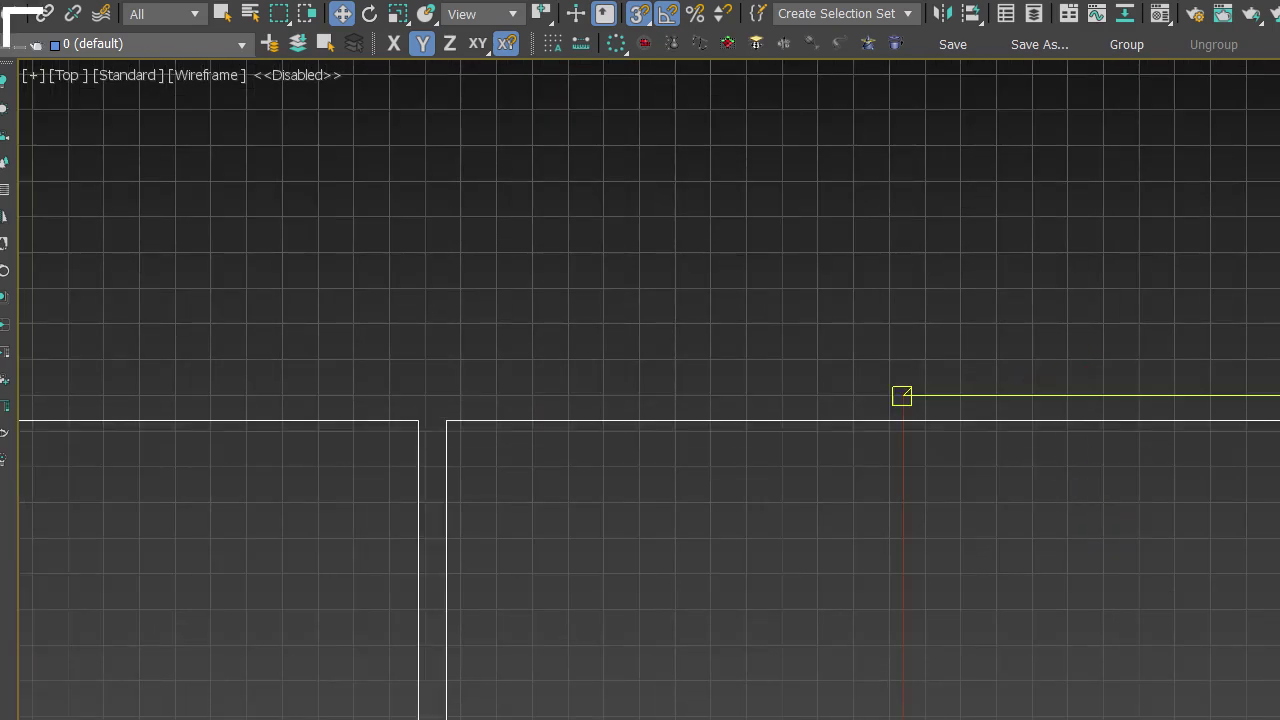
pyautogui.moveTo(446, 420); pyautogui.dragTo(903, 395)
# Step: Select the row's surplus bricks overlapping the top of the step wall column at the inner corner and delete them
pyautogui.scroll(-2, 990, 420)
pyautogui.scroll(2, 735, 637)
pyautogui.moveTo(720, 640)
pyautogui.mouseDown(button='middle')
pyautogui.moveTo(980, 609)
pyautogui.moveTo(901, 594)
pyautogui.moveTo(984, 571)
pyautogui.moveTo(938, 575)
pyautogui.moveTo(966, 546)
pyautogui.moveTo(1048, 516)
pyautogui.moveTo(1041, 508)
pyautogui.mouseUp(button='middle')
pyautogui.scroll(-2, 901, 594)
pyautogui.scroll(-1, 938, 575)
pyautogui.scroll(-3, 981, 540)
pyautogui.scroll(-2, 1095, 558)
pyautogui.moveTo(1076, 564)
pyautogui.mouseDown(button='middle')
pyautogui.moveTo(1065, 535)
pyautogui.moveTo(1165, 511)
pyautogui.moveTo(1245, 511)
pyautogui.mouseUp(button='middle')
pyautogui.scroll(1, 1062, 520)
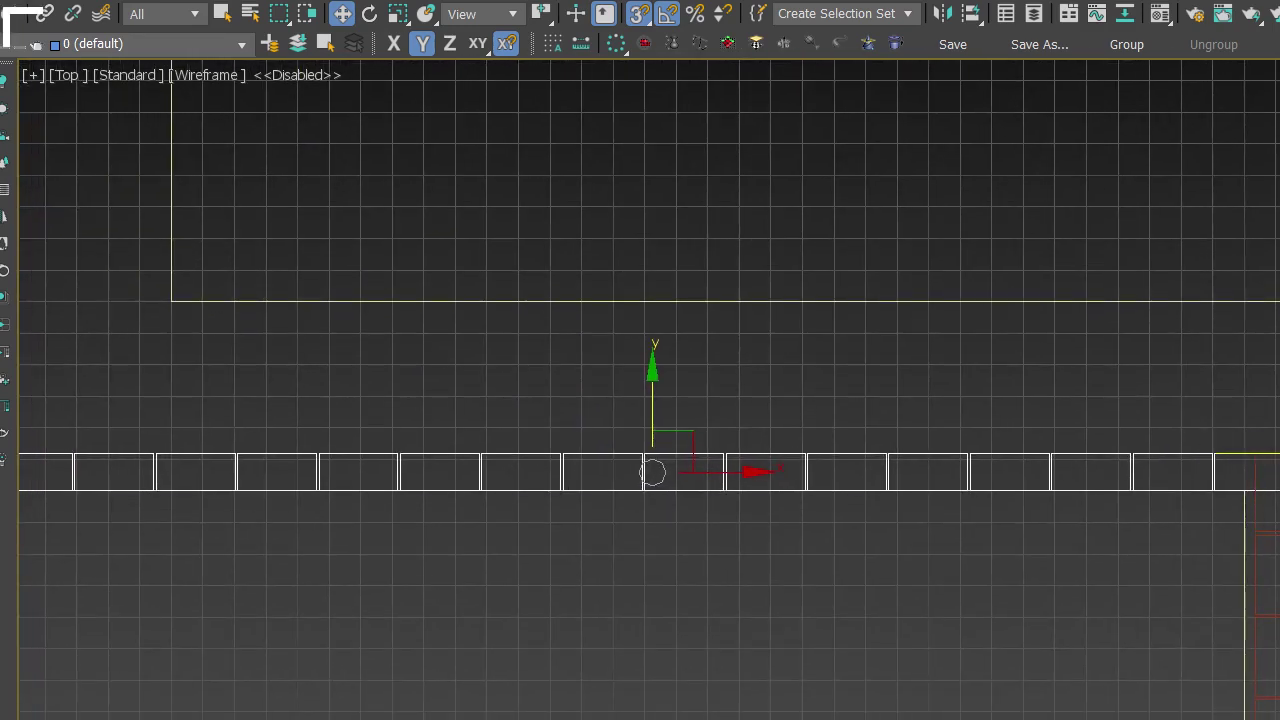
pyautogui.scroll(-2, 1253, 478)
pyautogui.moveTo(1253, 478); pyautogui.dragTo(1229, 470, button='middle')
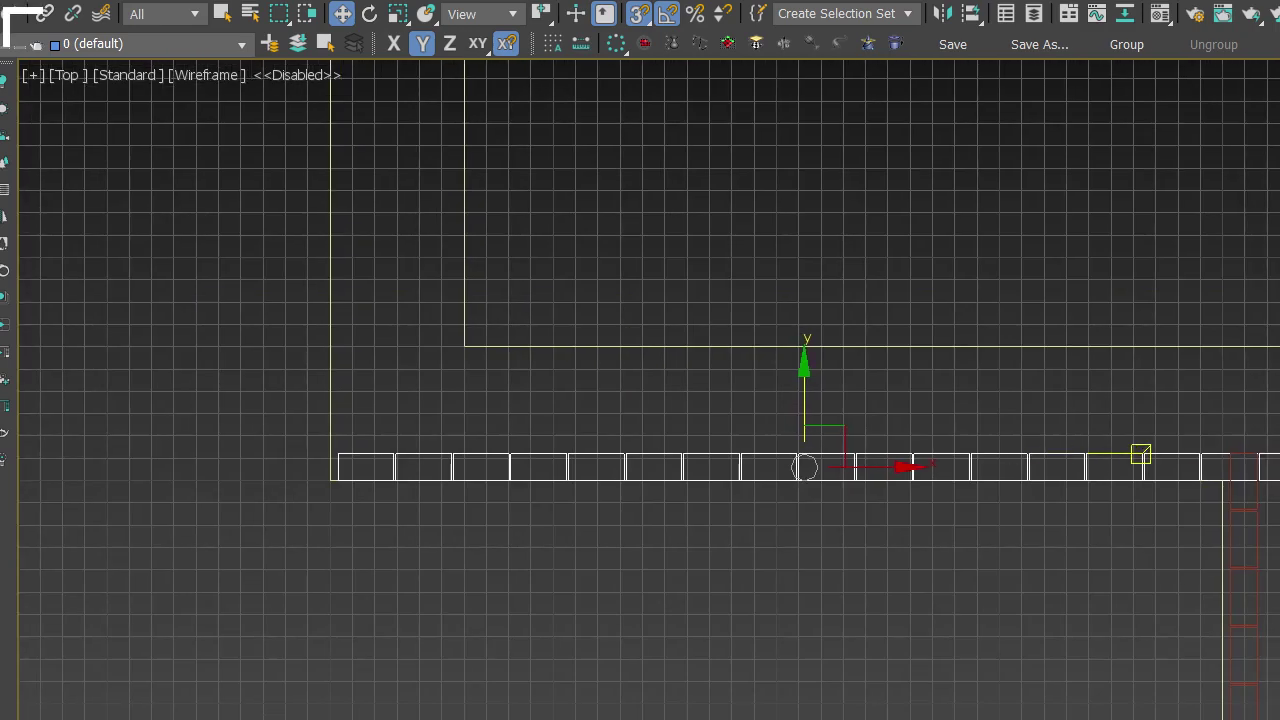
pyautogui.scroll(3, 1256, 470)
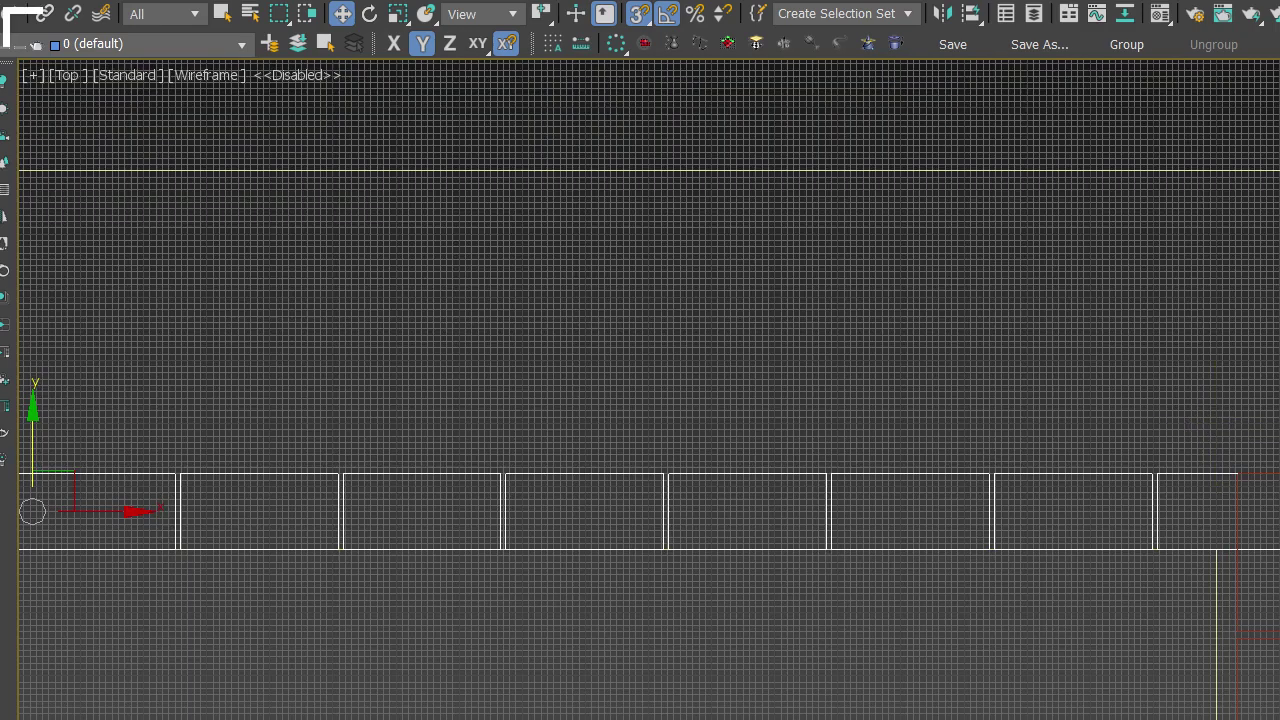
pyautogui.scroll(-3, 1270, 421)
pyautogui.moveTo(1229, 399); pyautogui.dragTo(1279, 488)
pyautogui.press('Delete')
# Step: Select the remaining recessed row and move it along X toward the step wall column, leaving a narrow mortar joint
pyautogui.moveTo(291, 384); pyautogui.dragTo(1257, 521)
pyautogui.scroll(3, 1268, 459)
pyautogui.scroll(-5, 823, 457)
pyautogui.click(394, 43)
pyautogui.scroll(5, 960, 449)
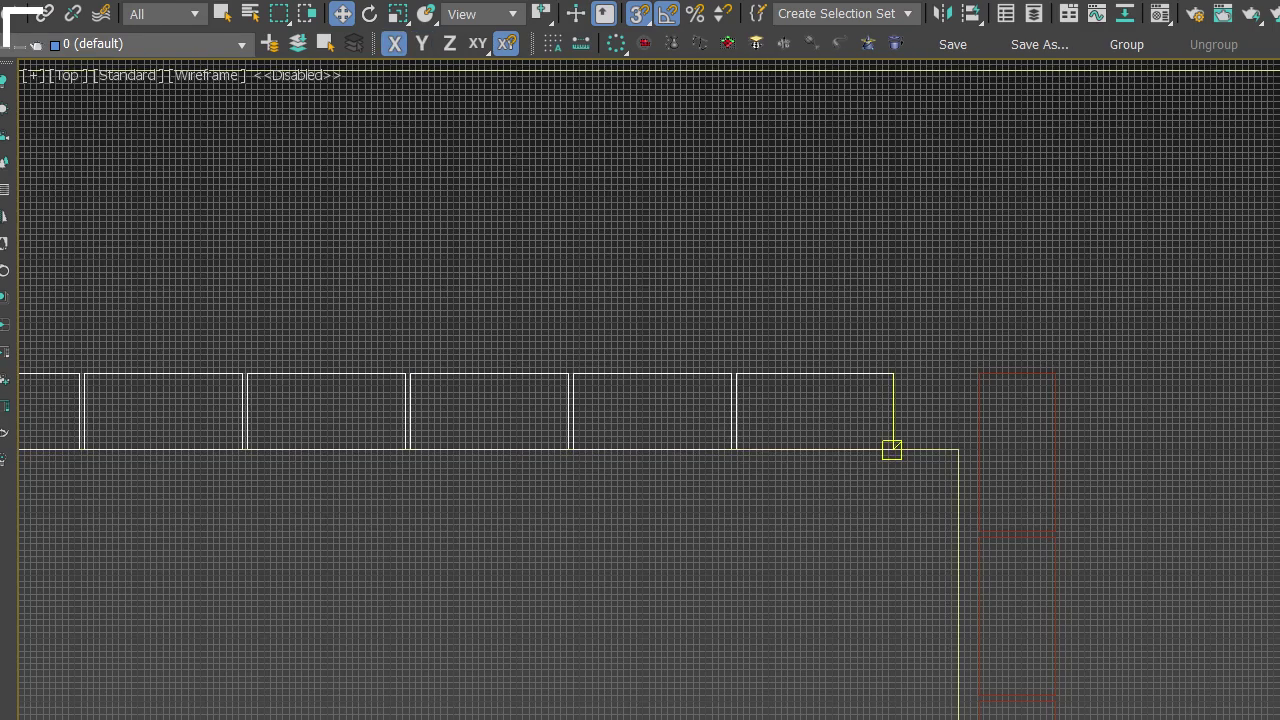
pyautogui.scroll(3, 885, 413)
pyautogui.moveTo(904, 487); pyautogui.dragTo(1057, 298)
pyautogui.scroll(-5, 1057, 298)
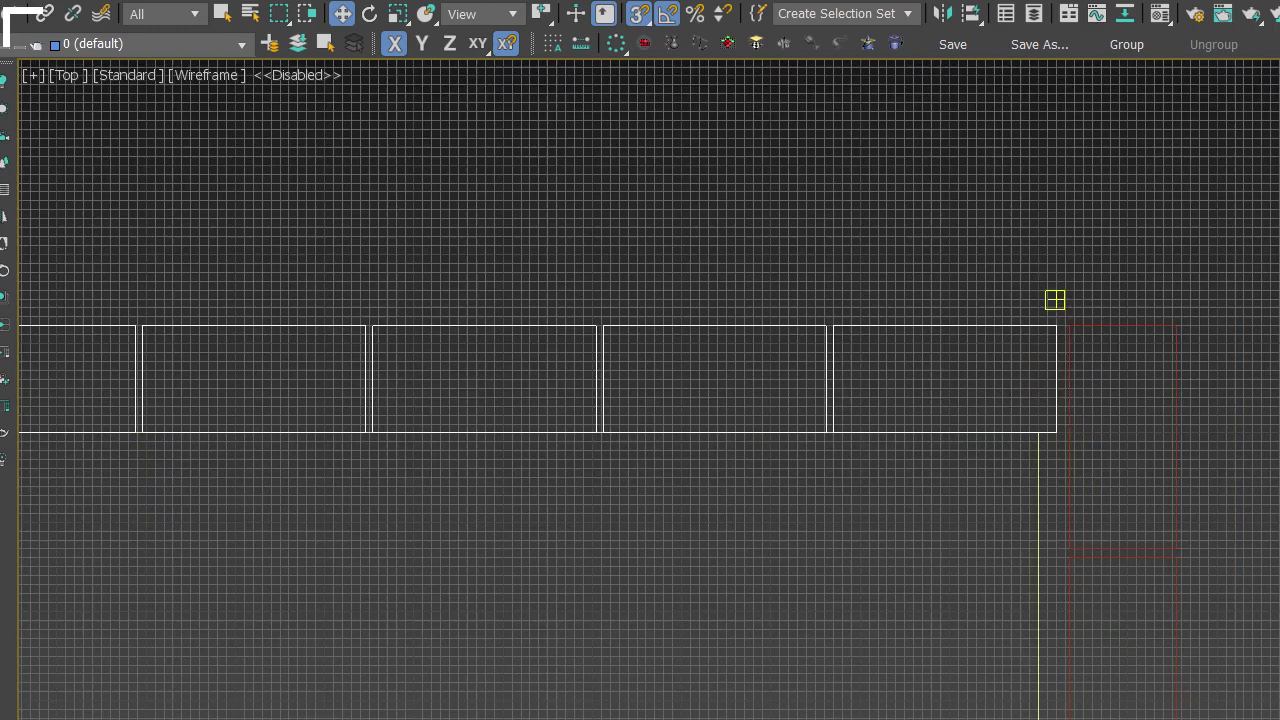
pyautogui.moveTo(666, 507); pyautogui.dragTo(712, 517, button='middle')
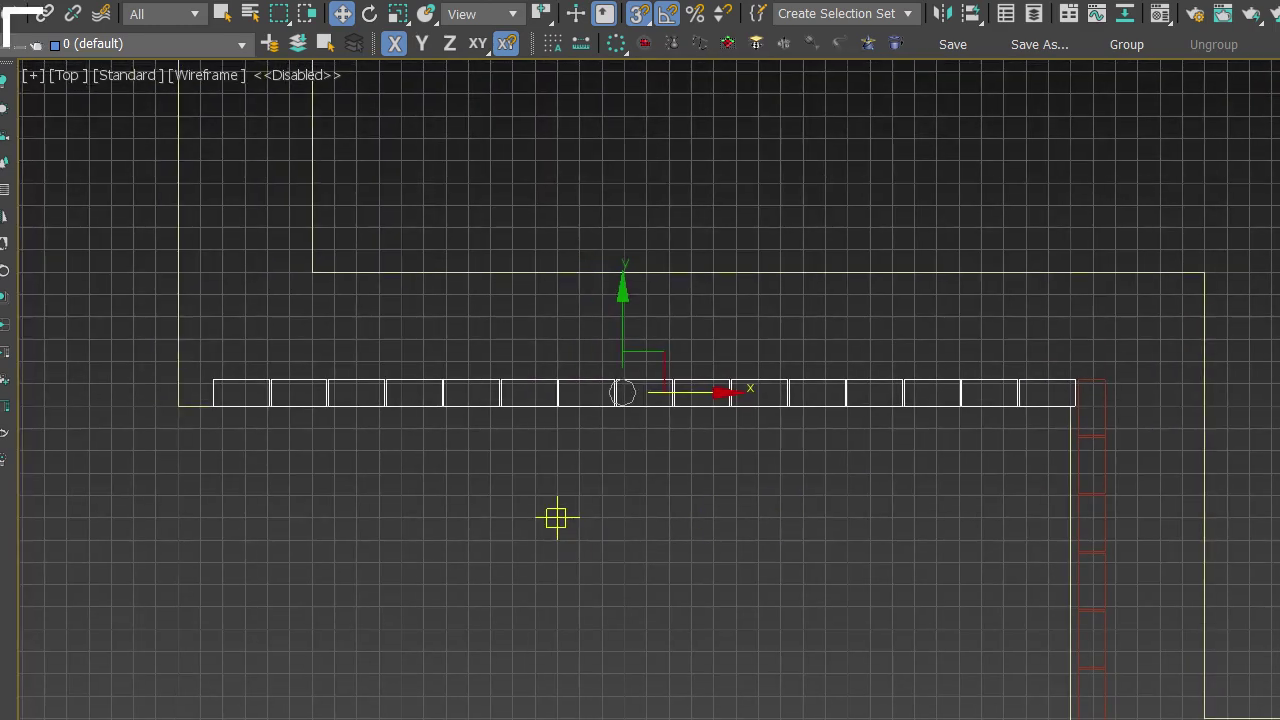
# Step: Examine the ends of the recessed row and the brick layout at both upper foundation corners
pyautogui.scroll(-1, 822, 505)
pyautogui.scroll(1, 753, 388)
pyautogui.scroll(-5, 968, 480)
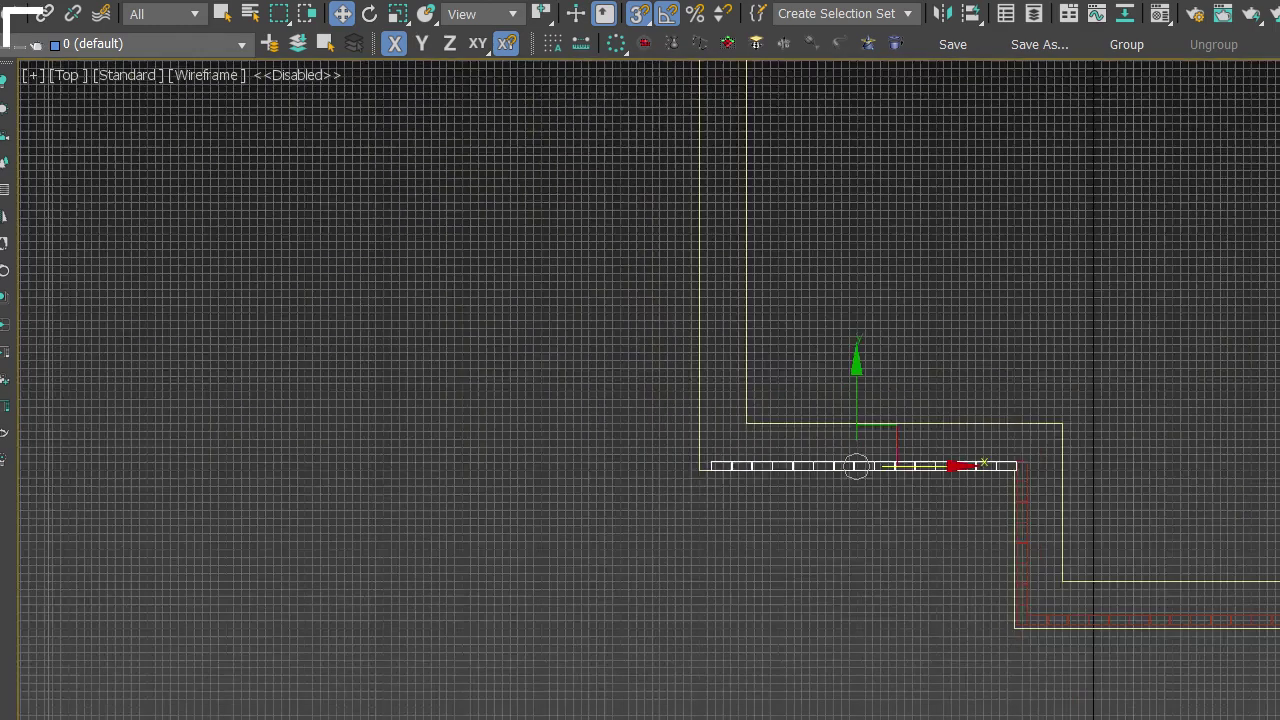
pyautogui.moveTo(945, 470); pyautogui.dragTo(978, 611, button='middle')
pyautogui.scroll(2, 890, 245)
pyautogui.scroll(6, 884, 247)
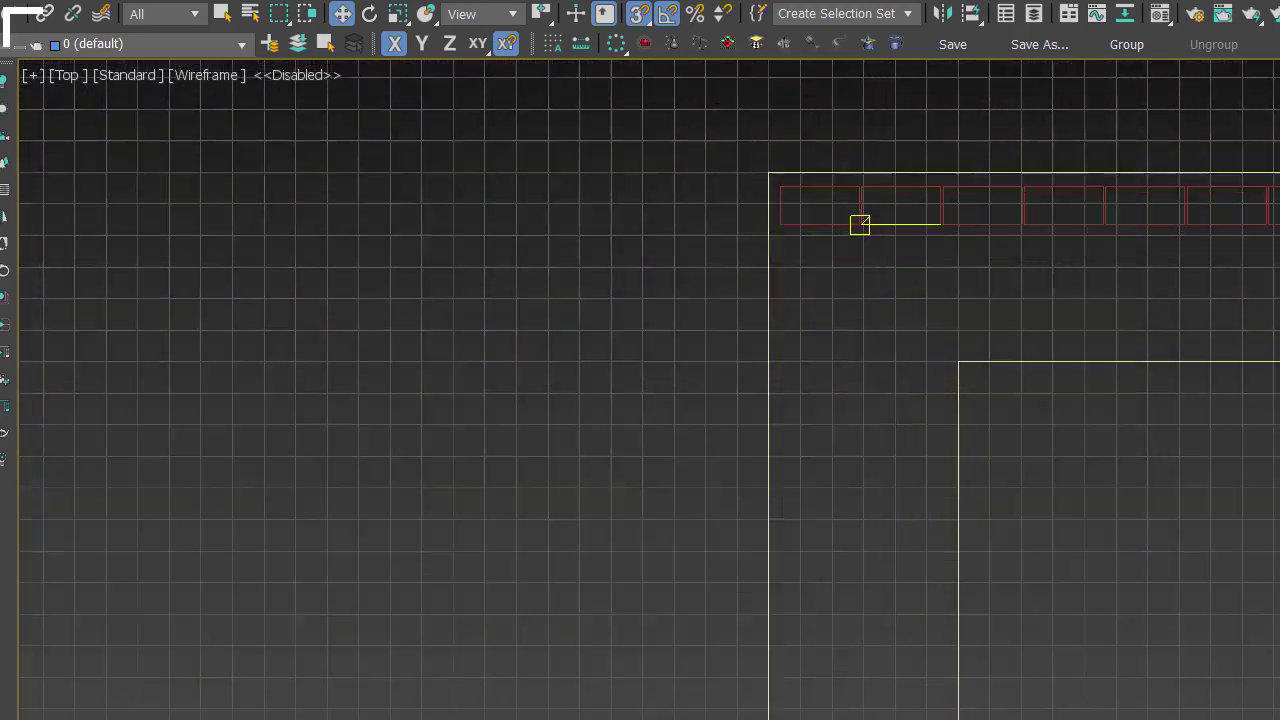
pyautogui.scroll(-2, 722, 226)
pyautogui.scroll(3, 722, 189)
pyautogui.scroll(3, 706, 213)
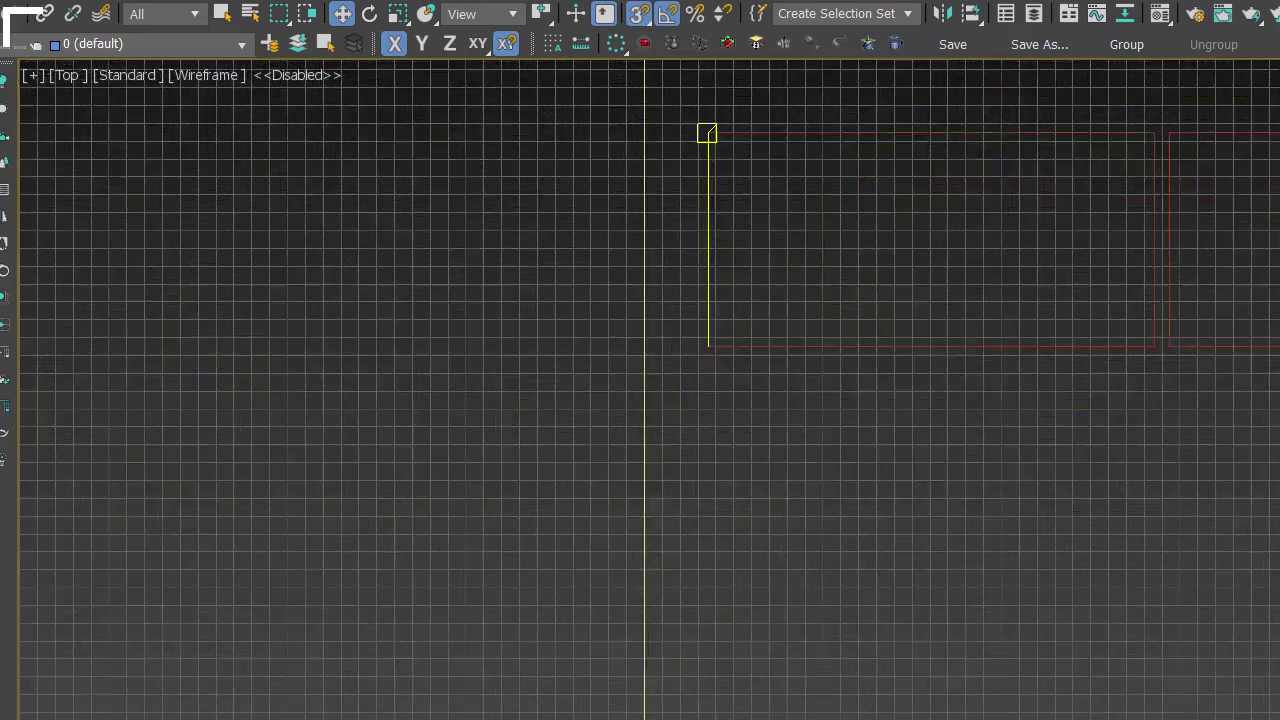
pyautogui.scroll(-7, 716, 285)
pyautogui.scroll(-5, 735, 323)
pyautogui.moveTo(745, 318); pyautogui.dragTo(578, 264, button='middle')
pyautogui.scroll(4, 885, 335)
pyautogui.scroll(2, 1000, 212)
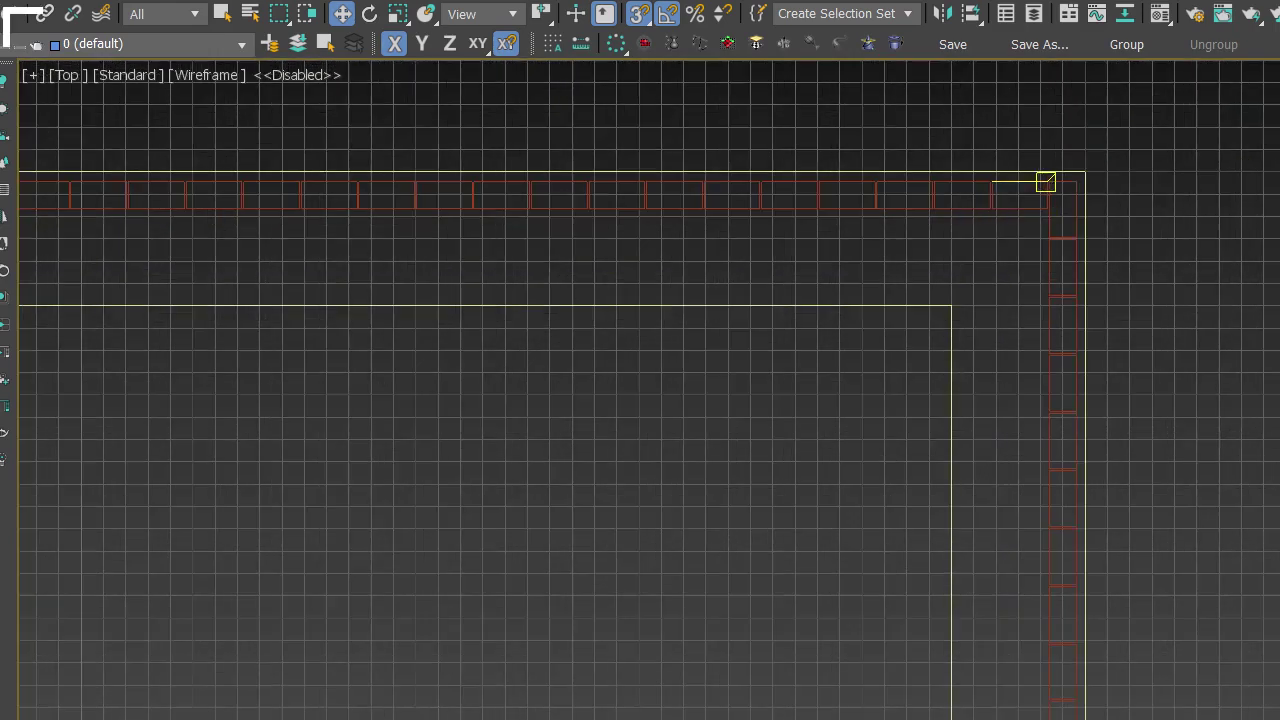
# Step: Select the right wall's whole brick column and clone it along X as a single copy onto the opposite left wall
pyautogui.scroll(-1, 1241, 716)
pyautogui.moveTo(1241, 716); pyautogui.dragTo(1114, 474, button='middle')
pyautogui.scroll(-1, 1114, 474)
pyautogui.moveTo(1089, 426); pyautogui.dragTo(1181, 426, button='middle')
pyautogui.scroll(-3, 1100, 167)
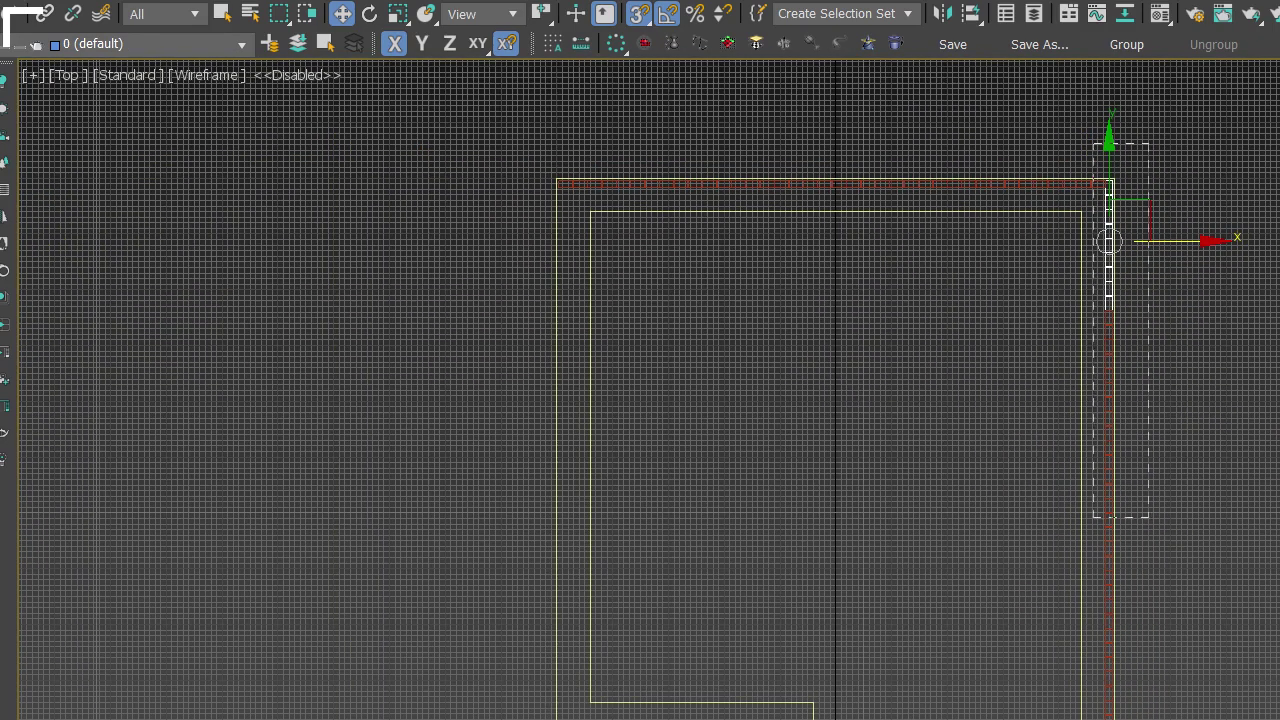
pyautogui.scroll(3, 1110, 182)
pyautogui.moveTo(1126, 263); pyautogui.dragTo(1182, 235, button='middle')
pyautogui.scroll(-3, 1186, 240)
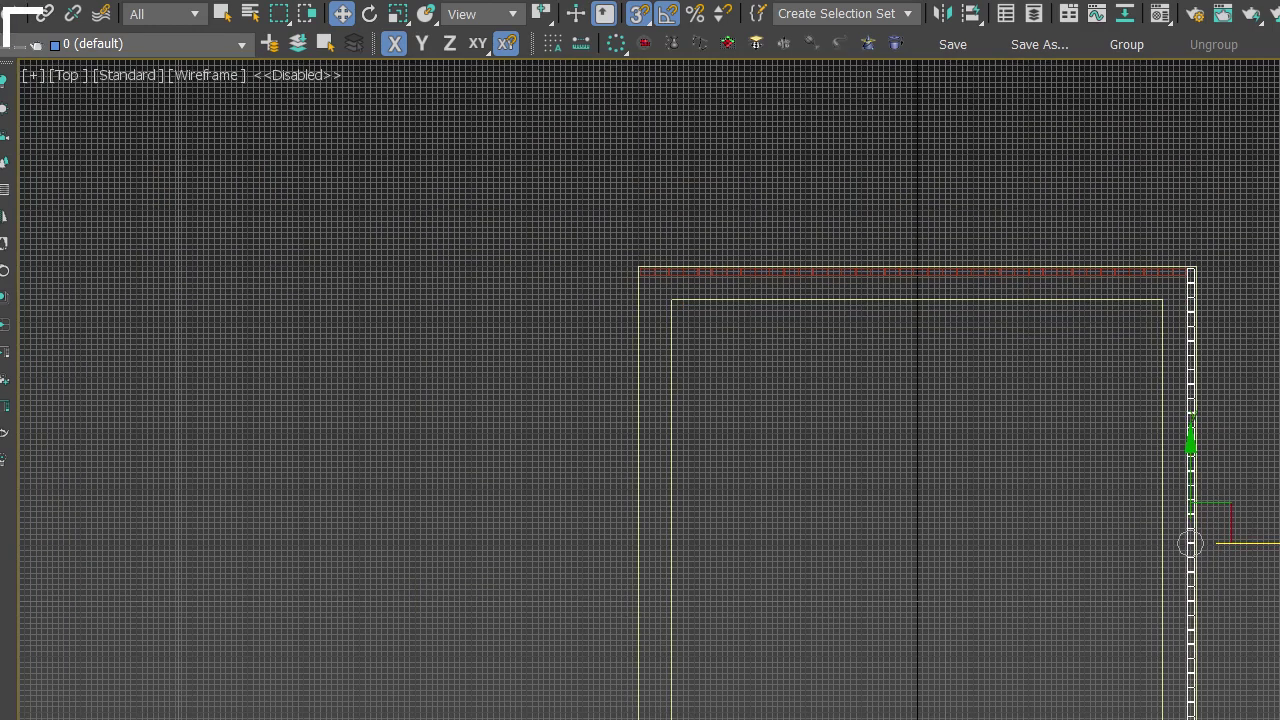
pyautogui.keyDown('shift'); pyautogui.moveTo(1190, 543); pyautogui.dragTo(637, 543); pyautogui.keyUp('shift')
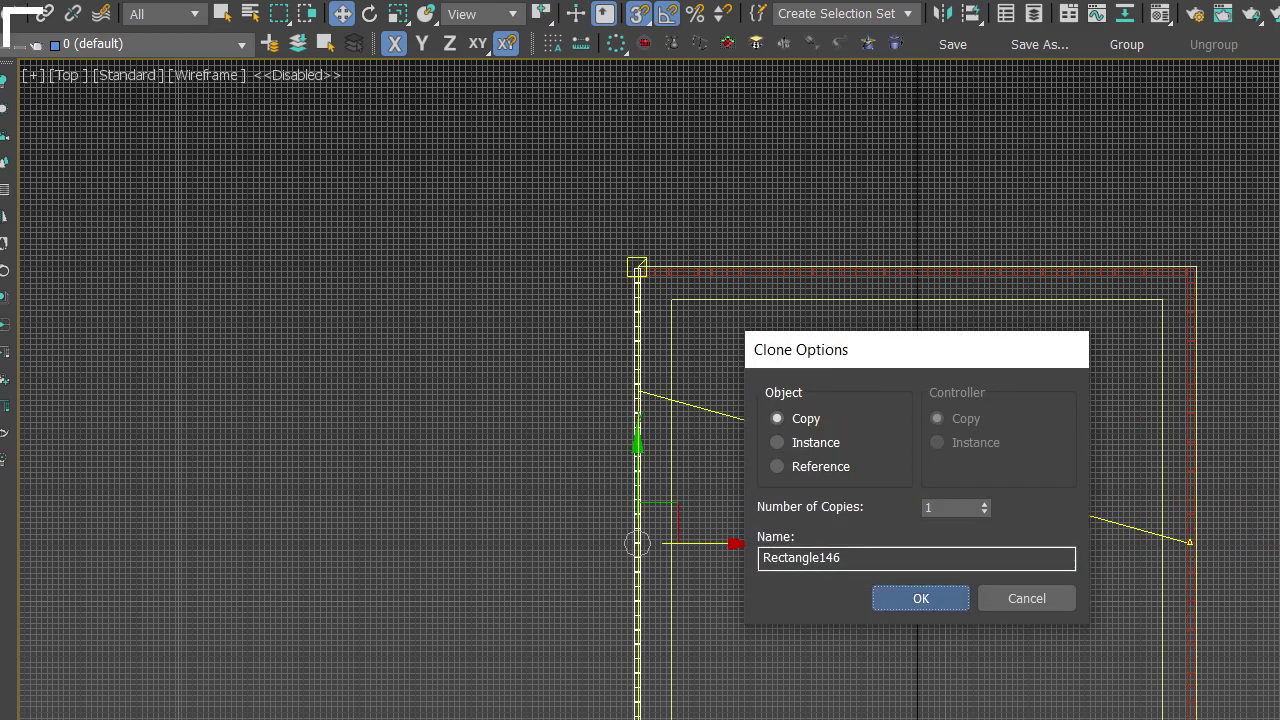
# Step: Move the cloned column along X so its outer edge aligns with the outer end of the top row's corner brick
pyautogui.scroll(10, 638, 310)
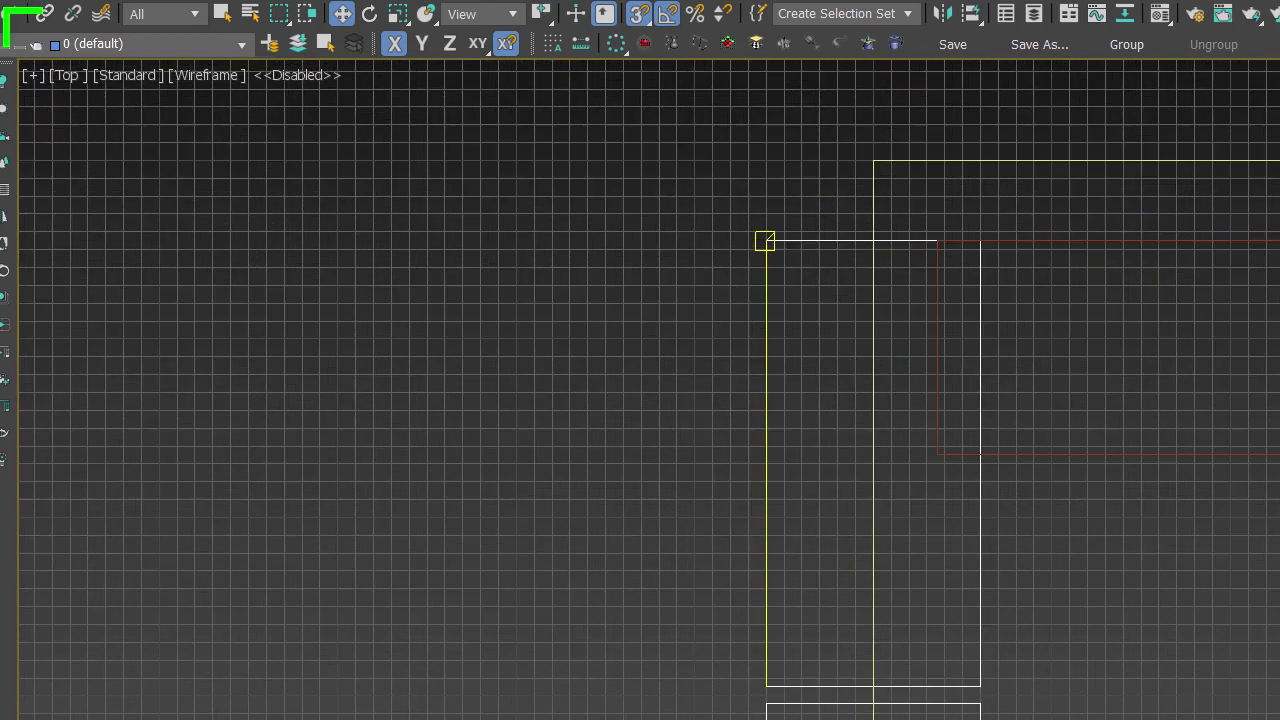
pyautogui.moveTo(948, 280); pyautogui.dragTo(938, 242)
pyautogui.scroll(-3, 976, 328)
pyautogui.moveTo(1040, 460); pyautogui.dragTo(926, 343, button='middle')
pyautogui.scroll(-2, 926, 342)
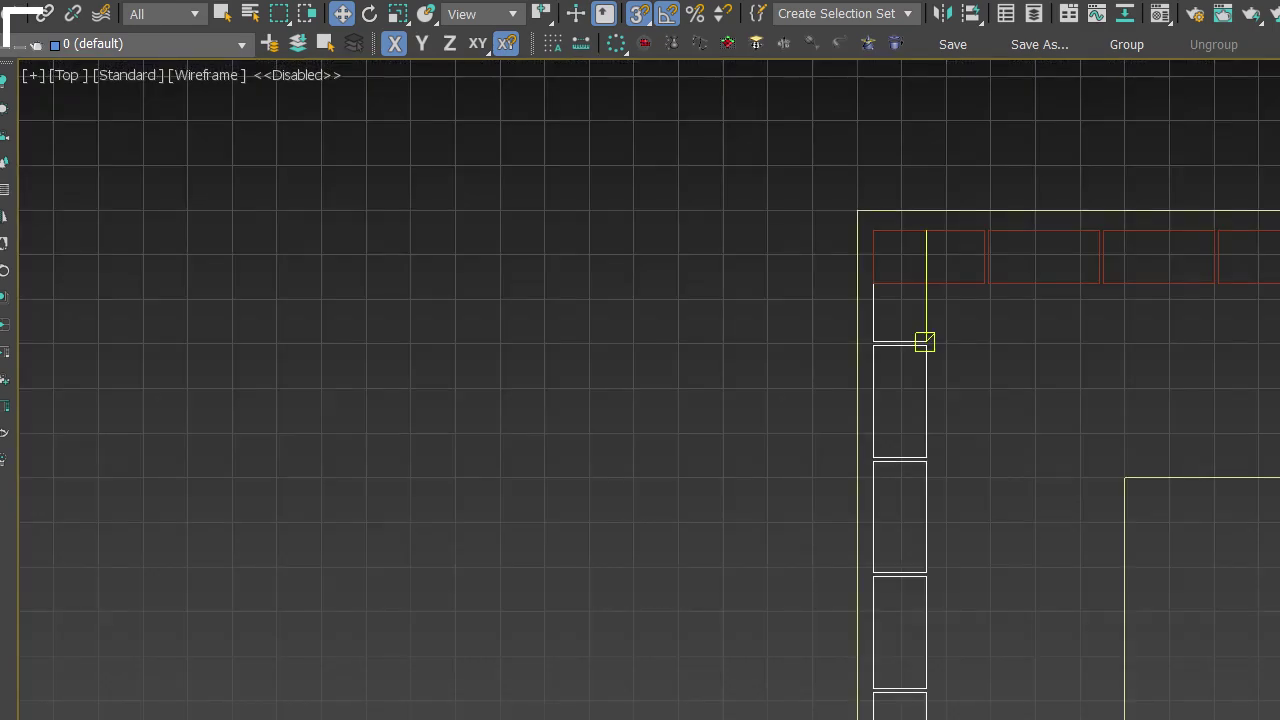
# Step: Examine how the cloned left wall column meets the rows at its lower and upper corners
pyautogui.scroll(4, 928, 281)
pyautogui.scroll(-3, 928, 261)
pyautogui.scroll(-3, 924, 373)
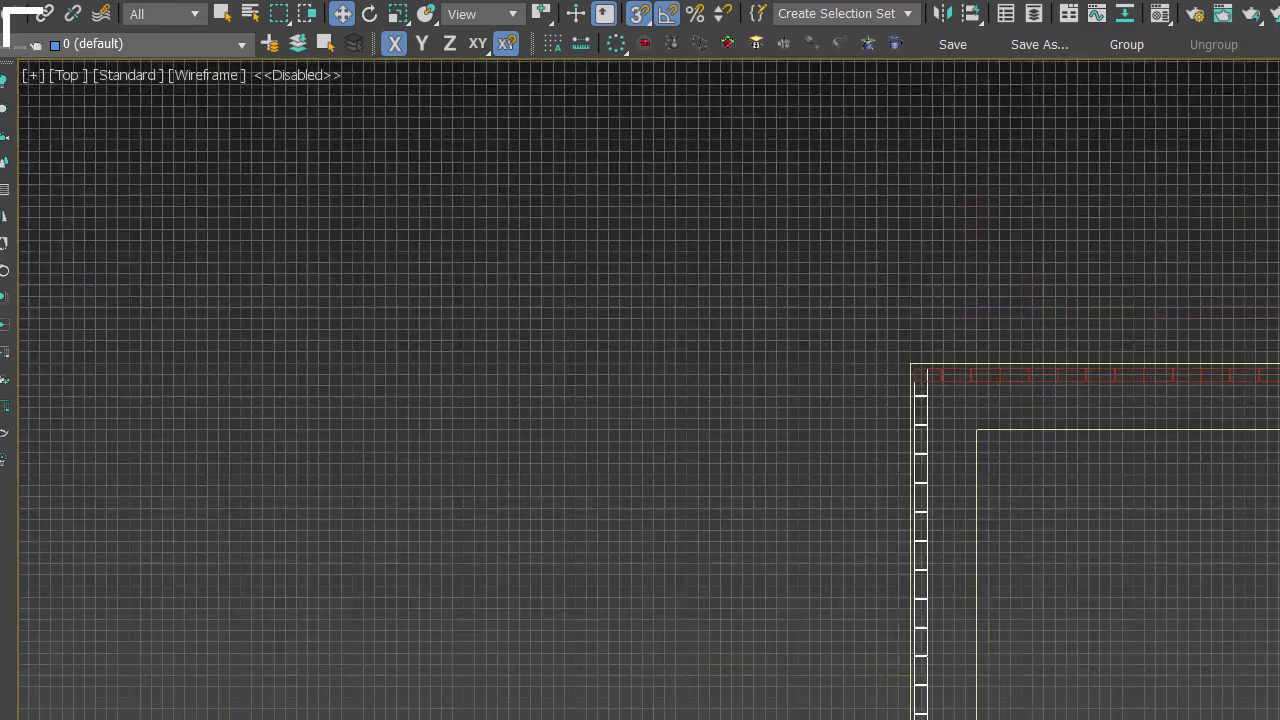
pyautogui.moveTo(925, 400); pyautogui.dragTo(878, 65, button='middle')
pyautogui.scroll(6, 808, 643)
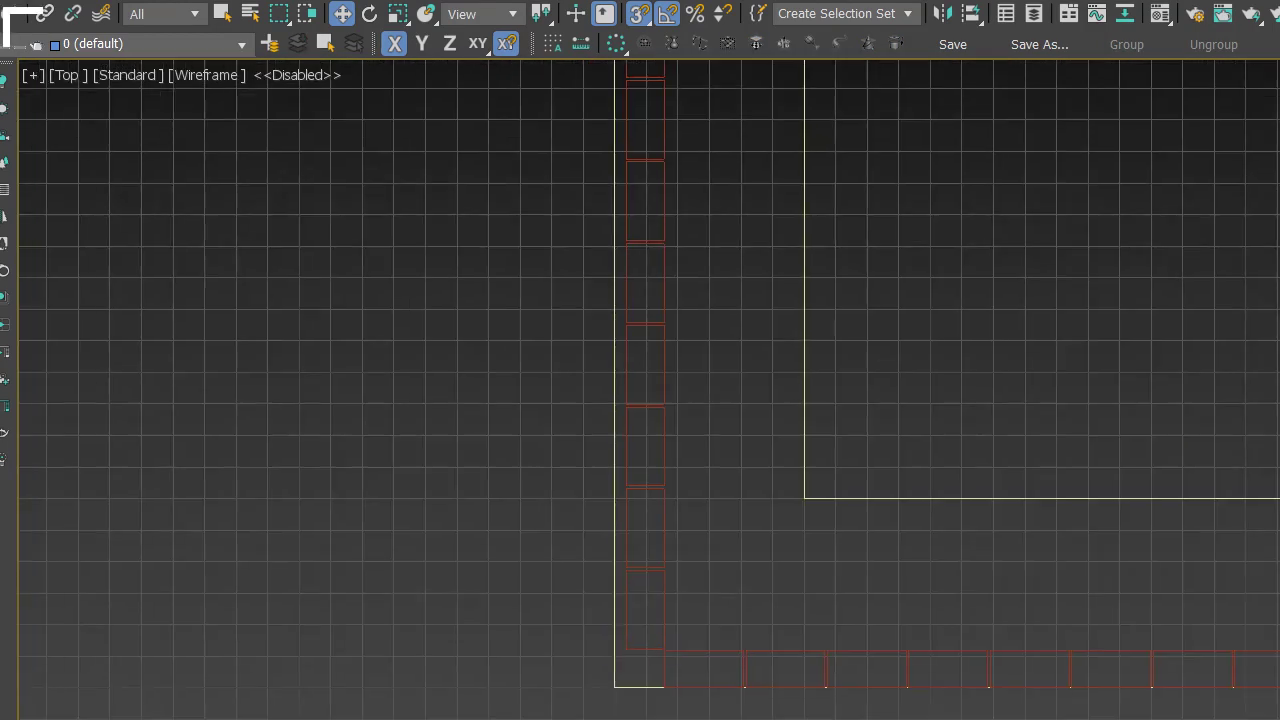
pyautogui.scroll(2, 732, 651)
pyautogui.scroll(-2, 810, 677)
pyautogui.moveTo(765, 310); pyautogui.dragTo(863, 260, button='middle')
pyautogui.scroll(1, 865, 262)
pyautogui.moveTo(820, 150); pyautogui.dragTo(812, 390, button='middle')
pyautogui.scroll(2, 816, 182)
pyautogui.scroll(2, 868, 228)
pyautogui.scroll(-2, 904, 248)
pyautogui.scroll(-5, 903, 245)
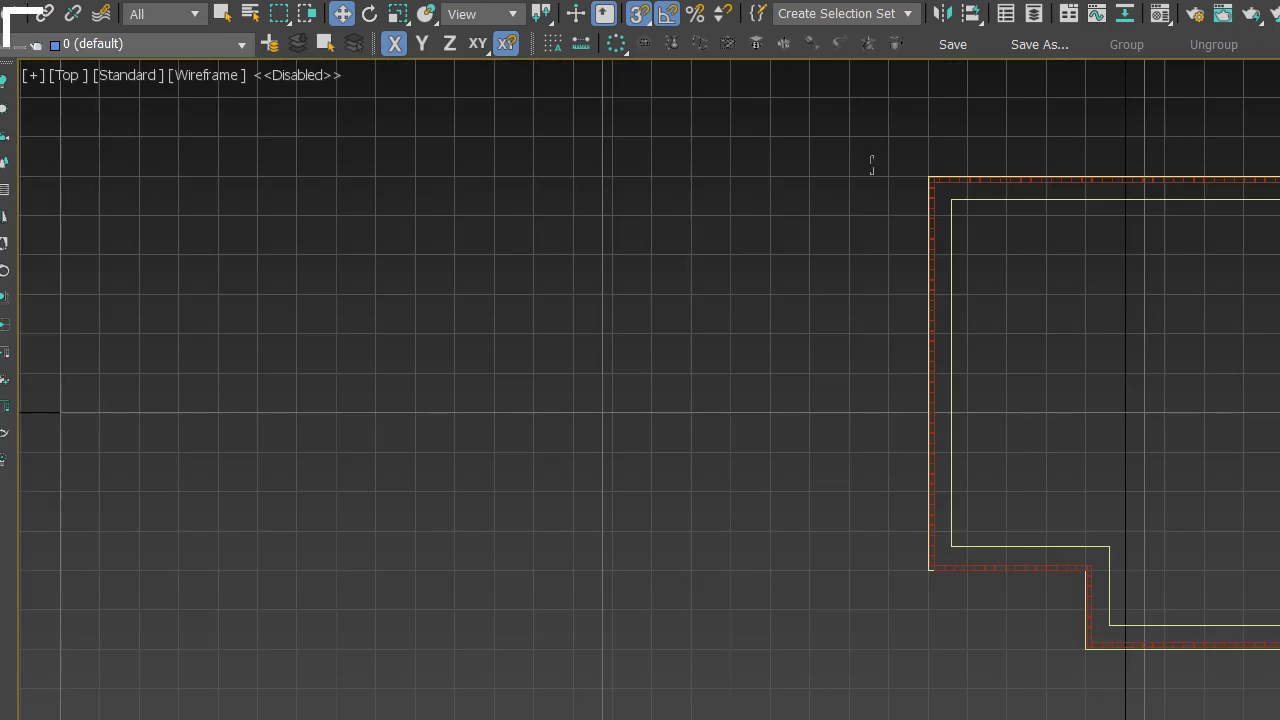
# Step: Select the left wall column and move it down along Y until its top meets the corner brick's lower edge
pyautogui.moveTo(945, 524); pyautogui.dragTo(935, 619)
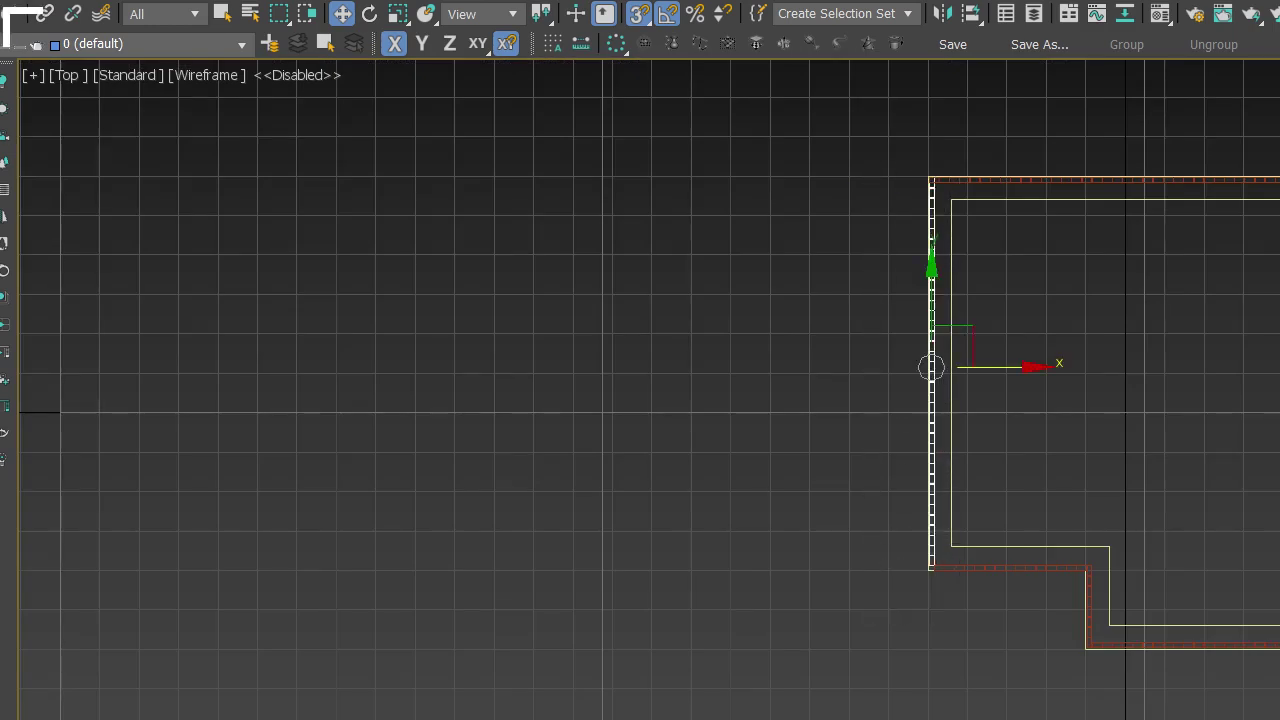
pyautogui.scroll(6, 931, 248)
pyautogui.moveTo(929, 121); pyautogui.dragTo(930, 340, button='middle')
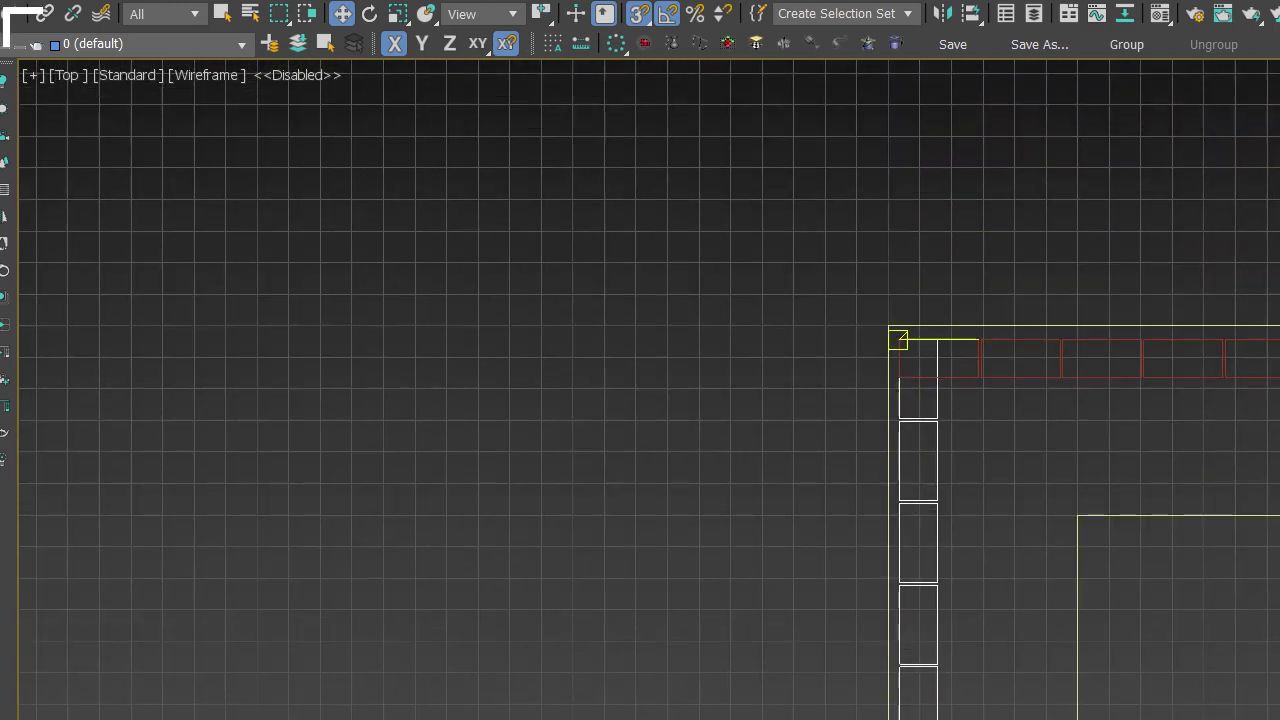
pyautogui.click(422, 43)
pyautogui.moveTo(800, 420); pyautogui.dragTo(786, 389, button='middle')
pyautogui.moveTo(905, 329); pyautogui.dragTo(880, 289, button='middle')
pyautogui.scroll(3, 880, 289)
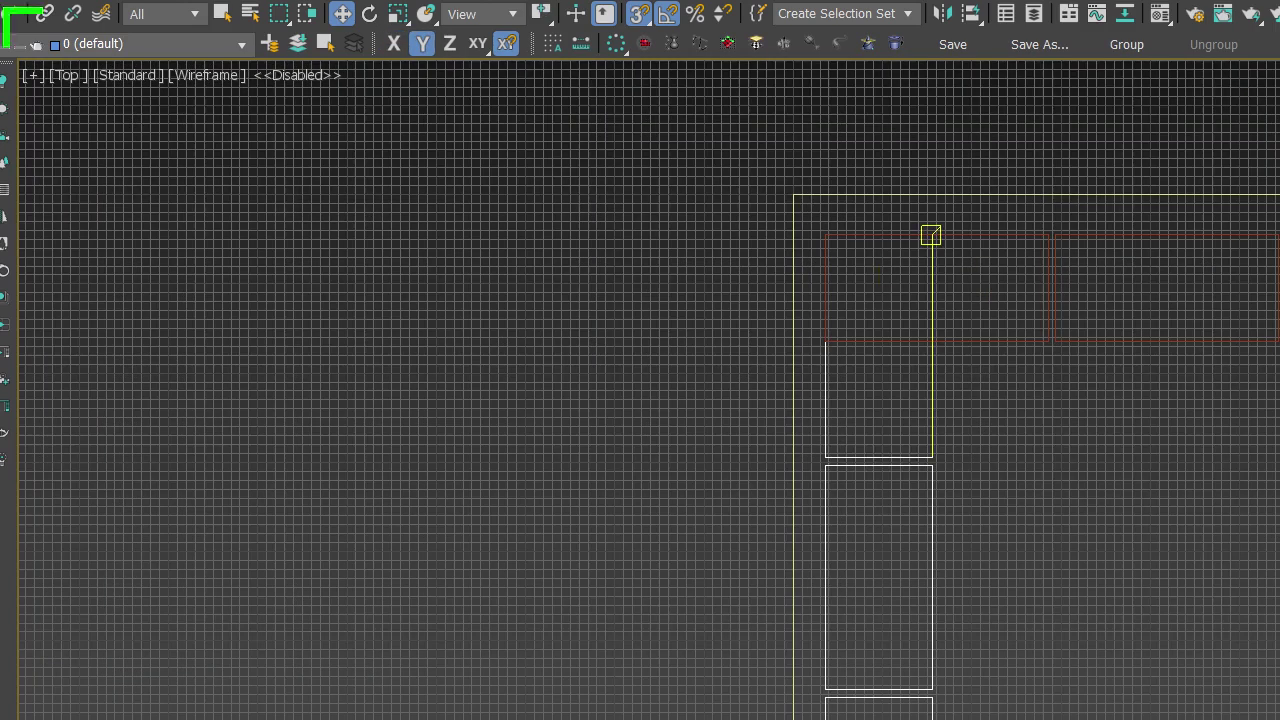
pyautogui.moveTo(932, 234); pyautogui.dragTo(824, 342)
# Step: Shift the left wall column further down along Y to leave a narrow mortar joint below the top row
pyautogui.scroll(3, 920, 353)
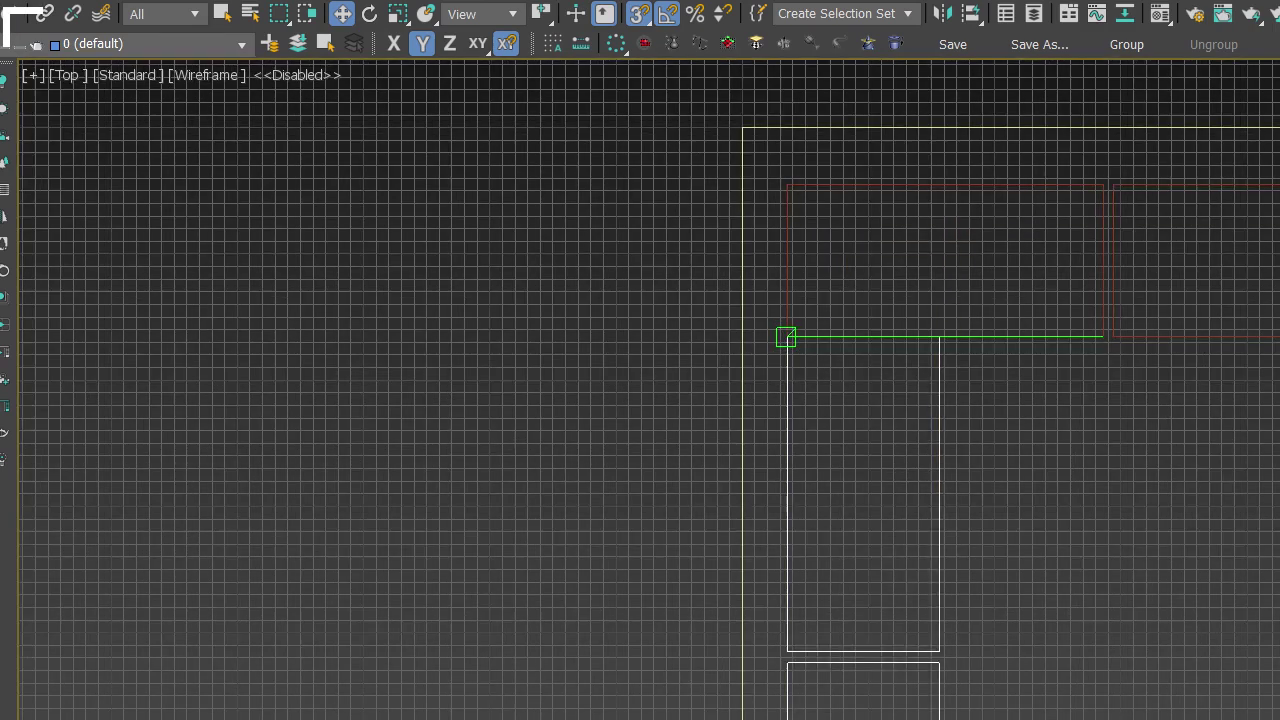
pyautogui.scroll(-1, 944, 334)
pyautogui.moveTo(944, 334); pyautogui.dragTo(887, 311, button='middle')
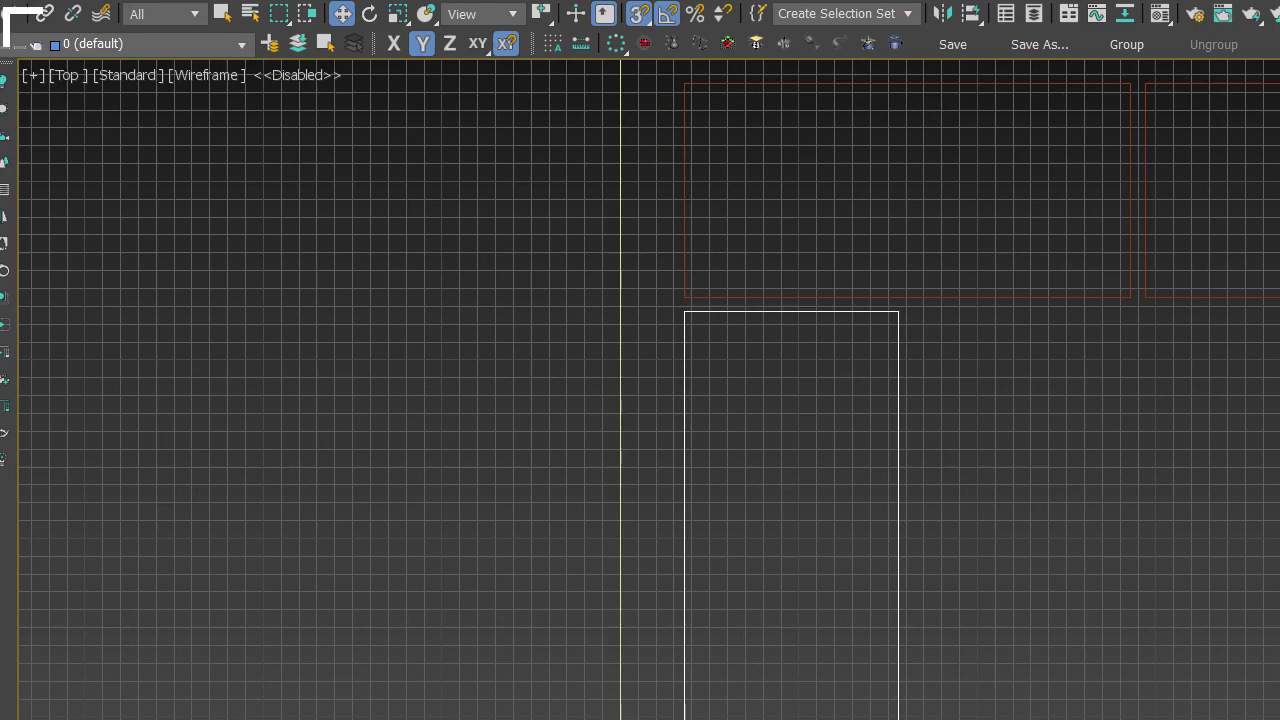
pyautogui.scroll(-5, 960, 606)
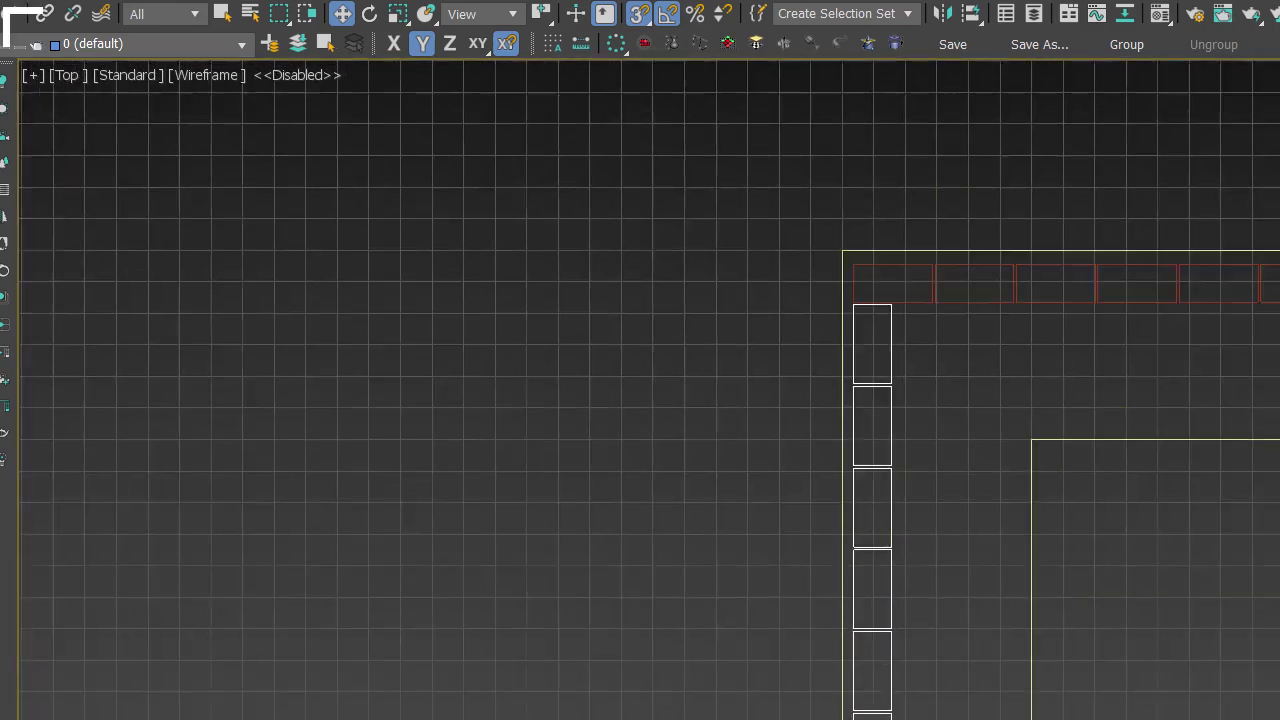
# Step: Examine the left wall column's joints and how its lowest brick sits against the foundation's lower corner
pyautogui.scroll(-3, 815, 600)
pyautogui.moveTo(806, 690); pyautogui.dragTo(757, 124, button='middle')
pyautogui.moveTo(800, 640); pyautogui.dragTo(791, 523, button='middle')
pyautogui.scroll(6, 777, 554)
pyautogui.scroll(6, 769, 503)
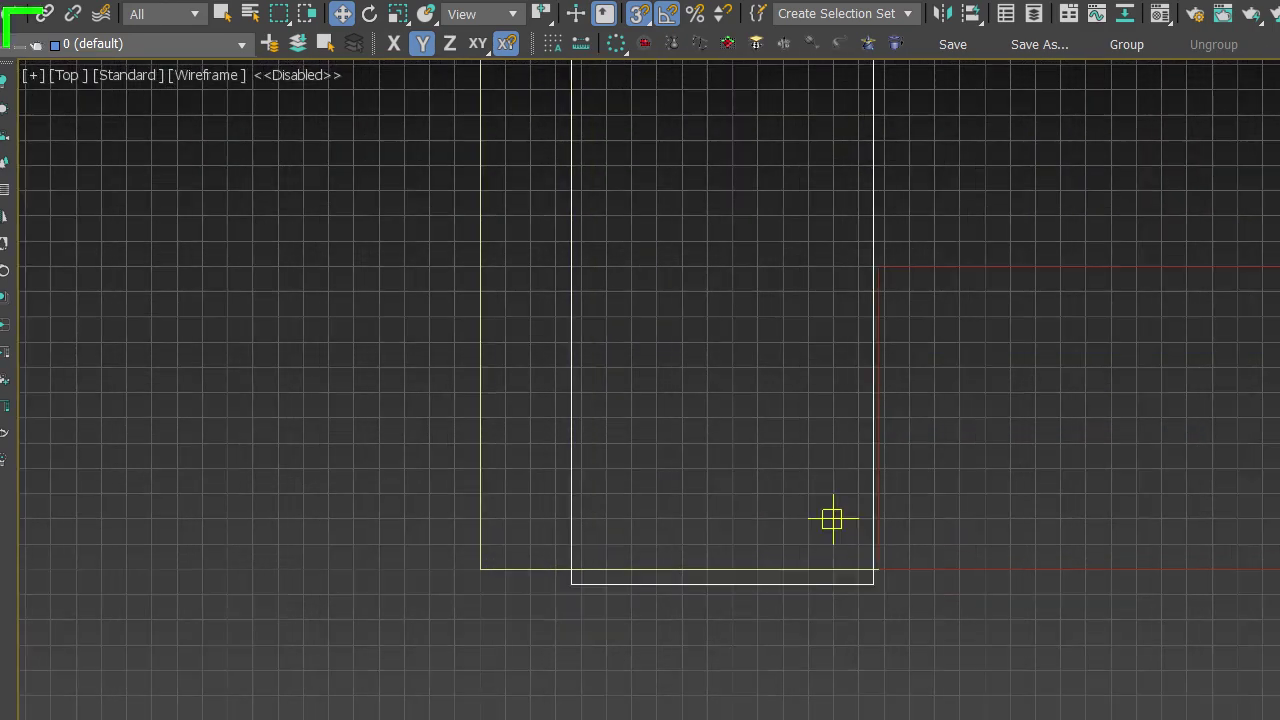
pyautogui.scroll(-10, 832, 519)
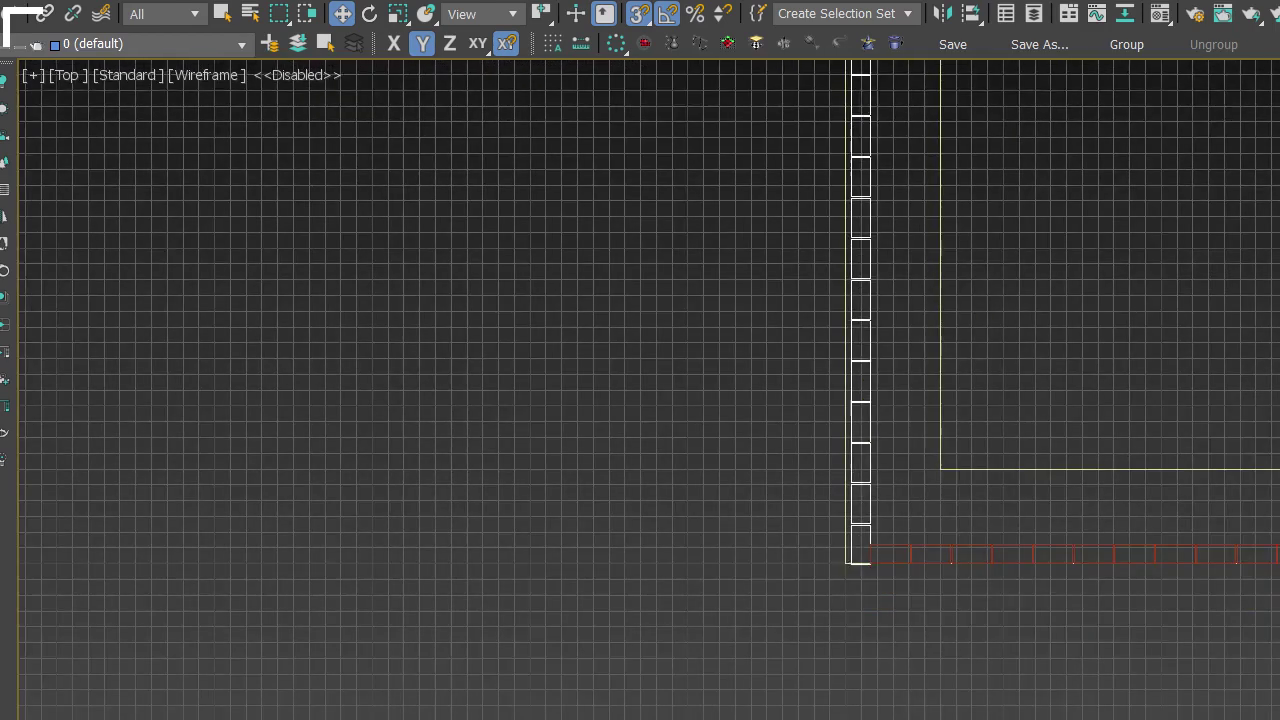
pyautogui.moveTo(864, 300); pyautogui.dragTo(888, 546, button='middle')
pyautogui.moveTo(875, 165); pyautogui.dragTo(883, 394, button='middle')
pyautogui.moveTo(881, 107); pyautogui.dragTo(886, 209, button='middle')
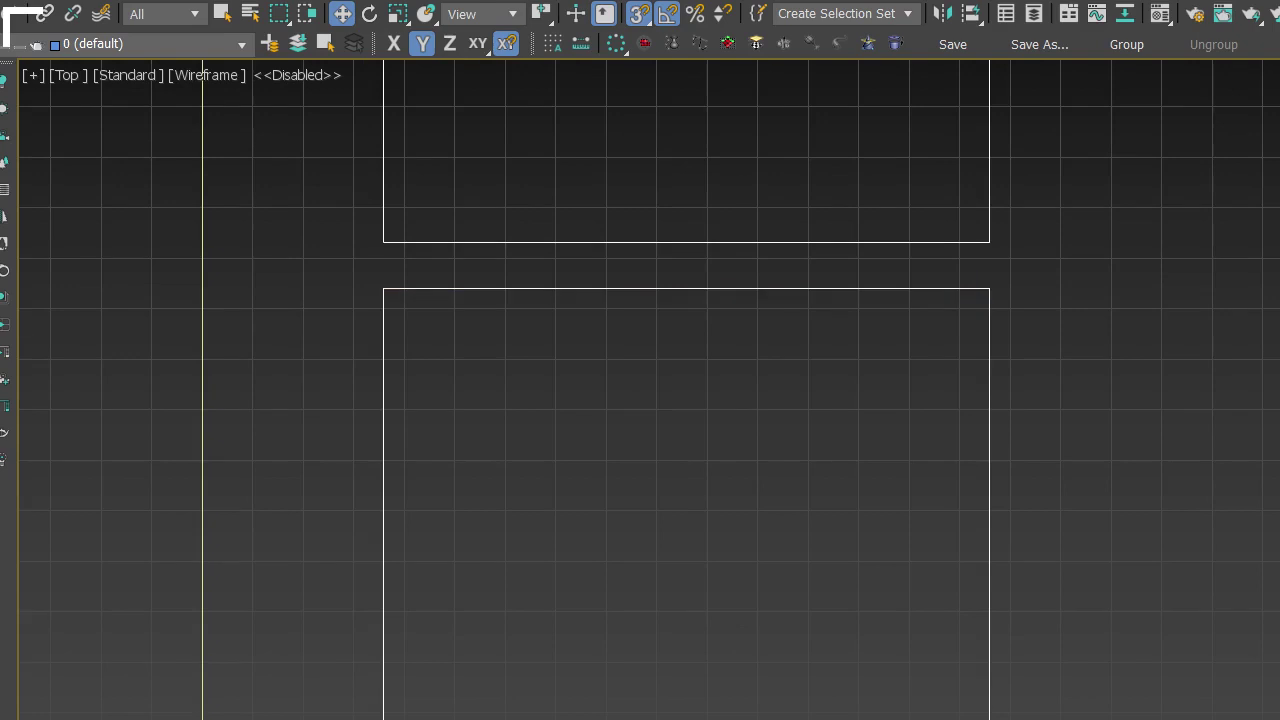
pyautogui.scroll(-2, 869, 263)
pyautogui.scroll(-3, 868, 262)
pyautogui.scroll(-2, 888, 495)
pyautogui.scroll(2, 877, 517)
pyautogui.scroll(2, 879, 540)
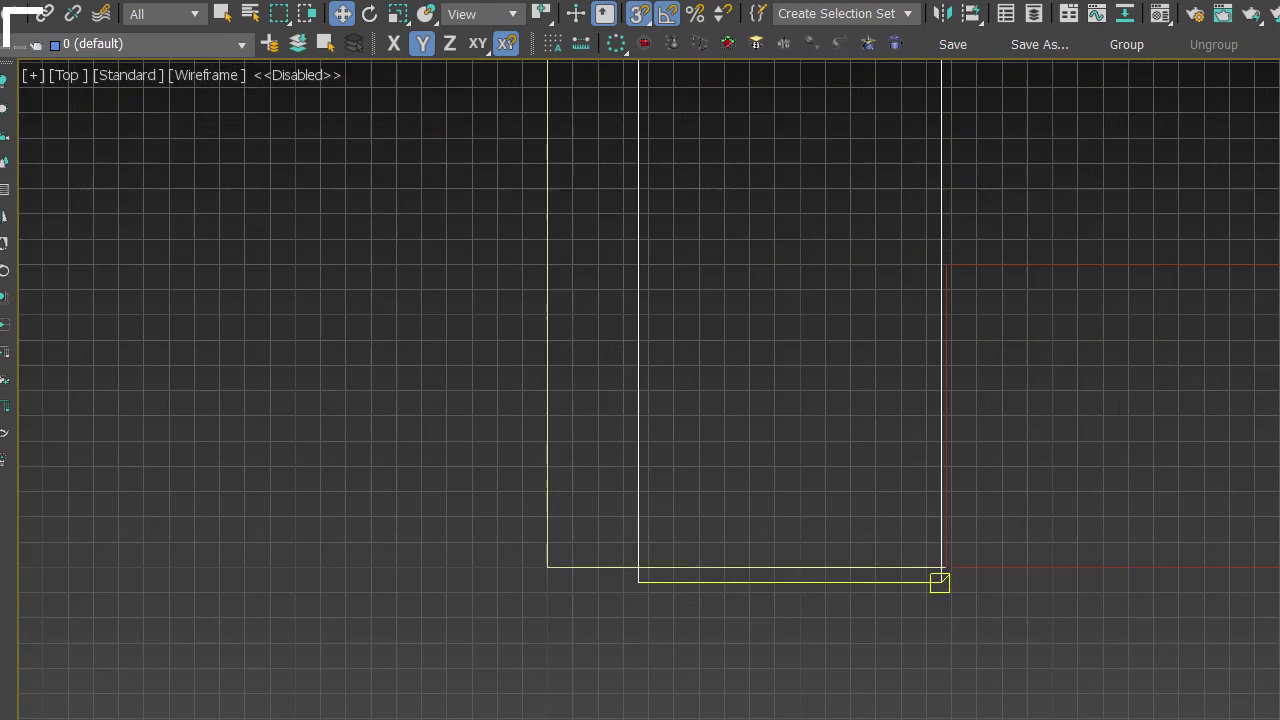
# Step: Select the left column's lowest brick and move it up along Y to align with the foundation's lower edge
pyautogui.scroll(-3, 889, 575)
pyautogui.moveTo(891, 575); pyautogui.dragTo(902, 680, button='middle')
pyautogui.scroll(5, 895, 675)
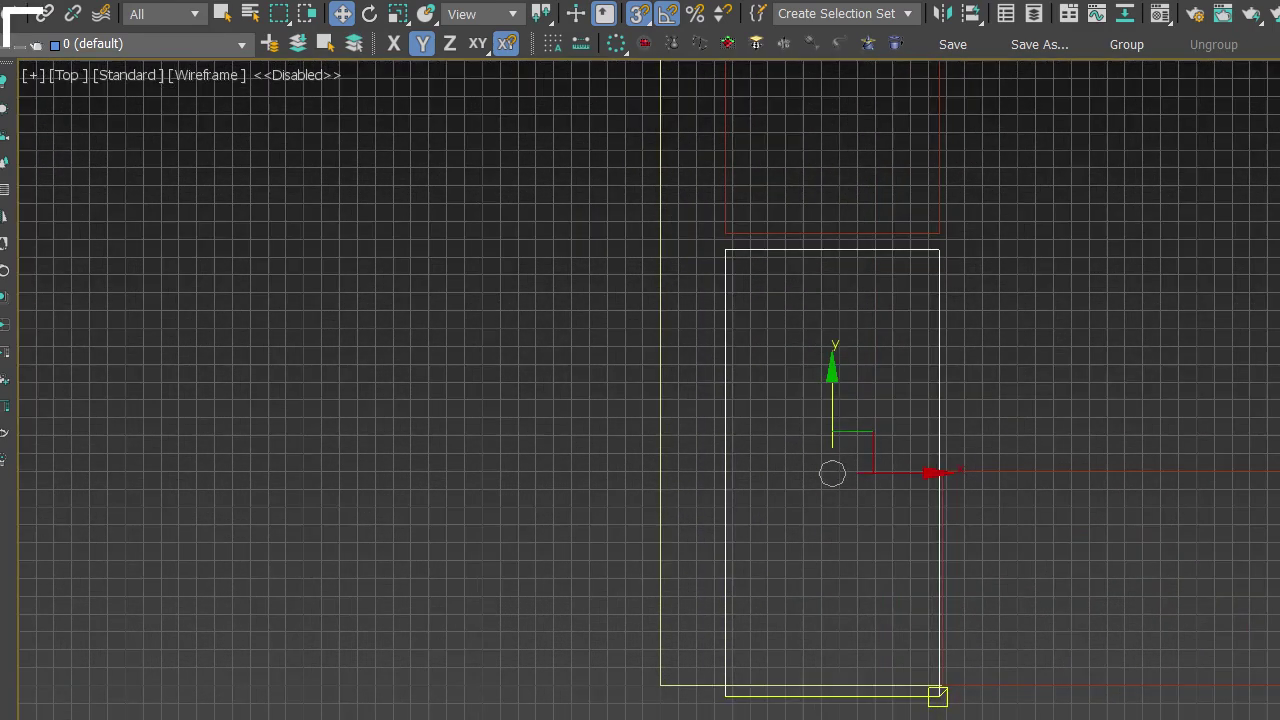
pyautogui.moveTo(981, 706); pyautogui.dragTo(988, 685)
# Step: Select the second brick from the bottom of the left column and shift it slightly up along Y to widen the joint
pyautogui.scroll(-3, 995, 685)
pyautogui.moveTo(1033, 370); pyautogui.dragTo(975, 548, button='middle')
pyautogui.scroll(4, 954, 541)
pyautogui.click(880, 555)
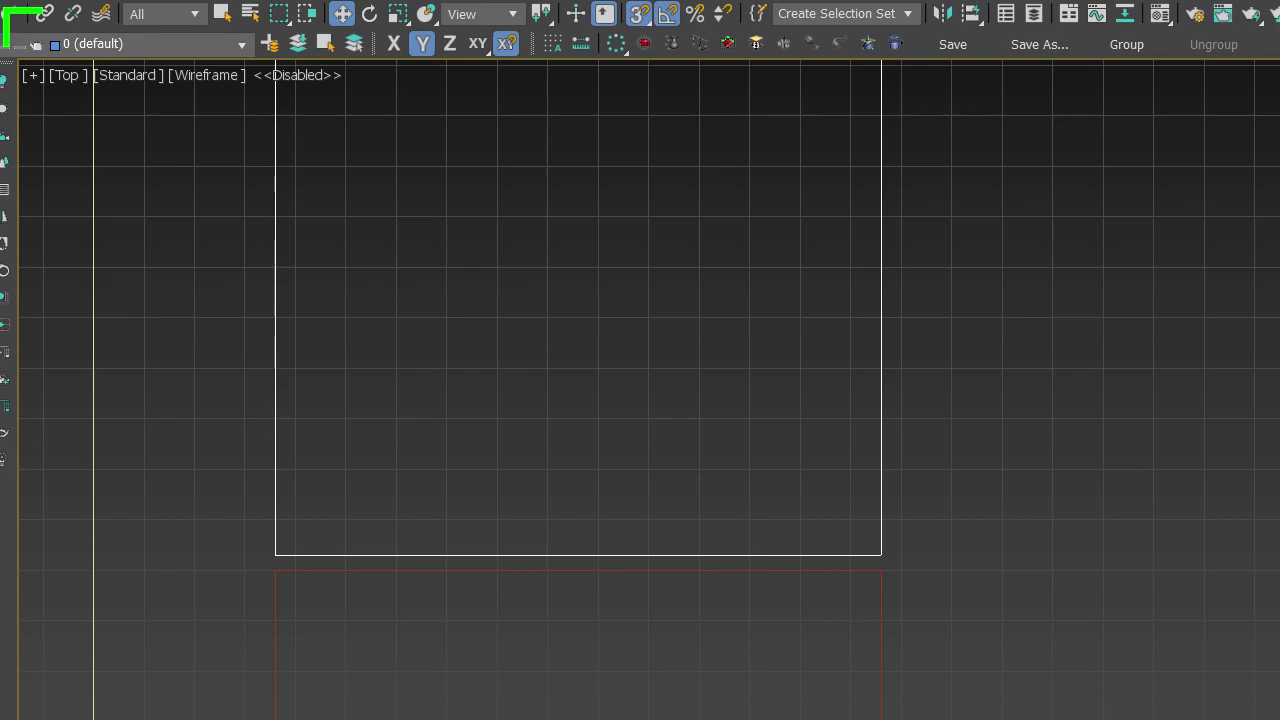
# Step: Select the next brick up the left column and shift it slightly up along Y to even its lower joint
pyautogui.scroll(-3, 1003, 621)
pyautogui.moveTo(1003, 621); pyautogui.dragTo(1003, 719, button='middle')
pyautogui.scroll(-2, 983, 719)
pyautogui.scroll(3, 960, 530)
pyautogui.click(995, 493)
pyautogui.click(994, 491)
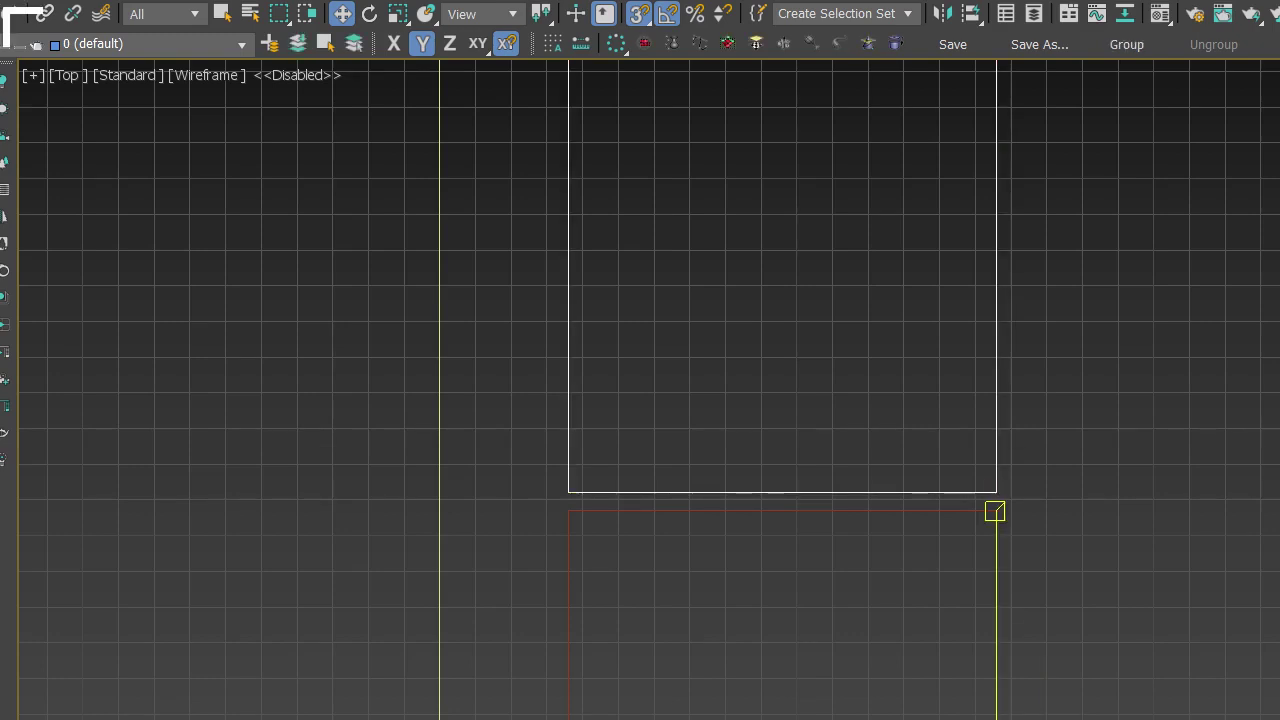
pyautogui.hotkey('ctrl', 'z')
pyautogui.scroll(-3, 930, 530)
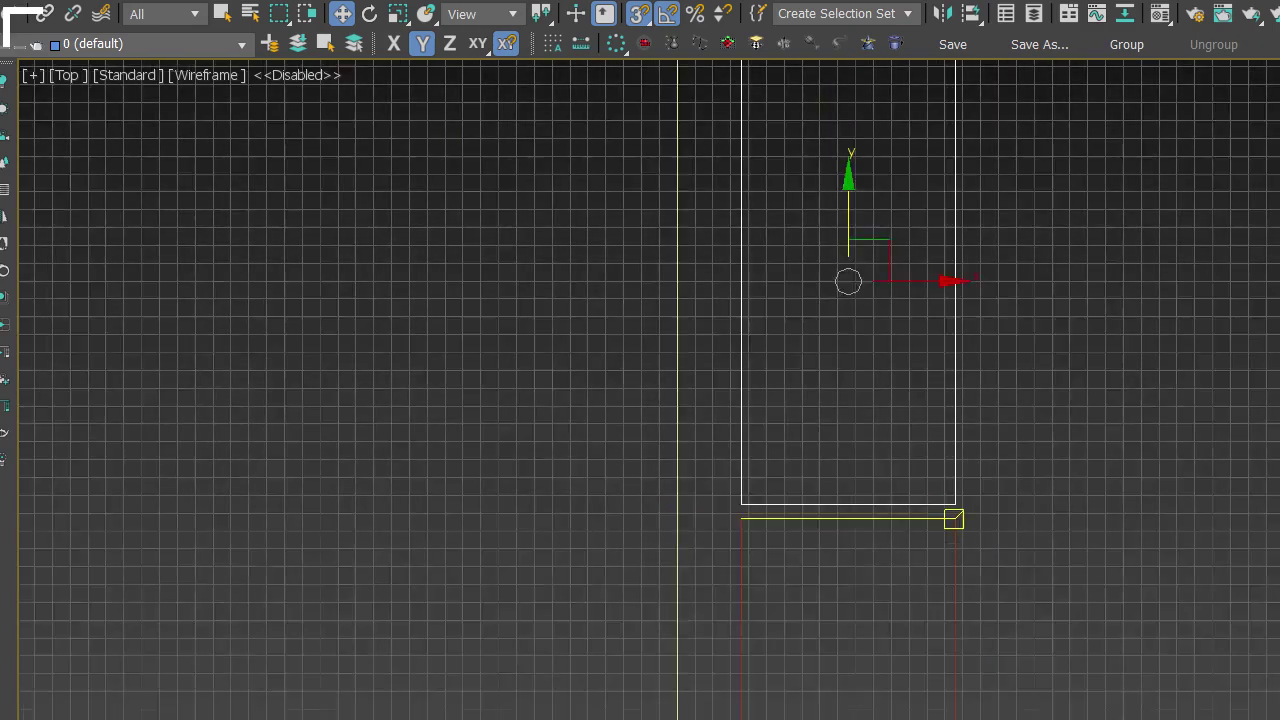
pyautogui.scroll(3, 902, 268)
pyautogui.click(1006, 338)
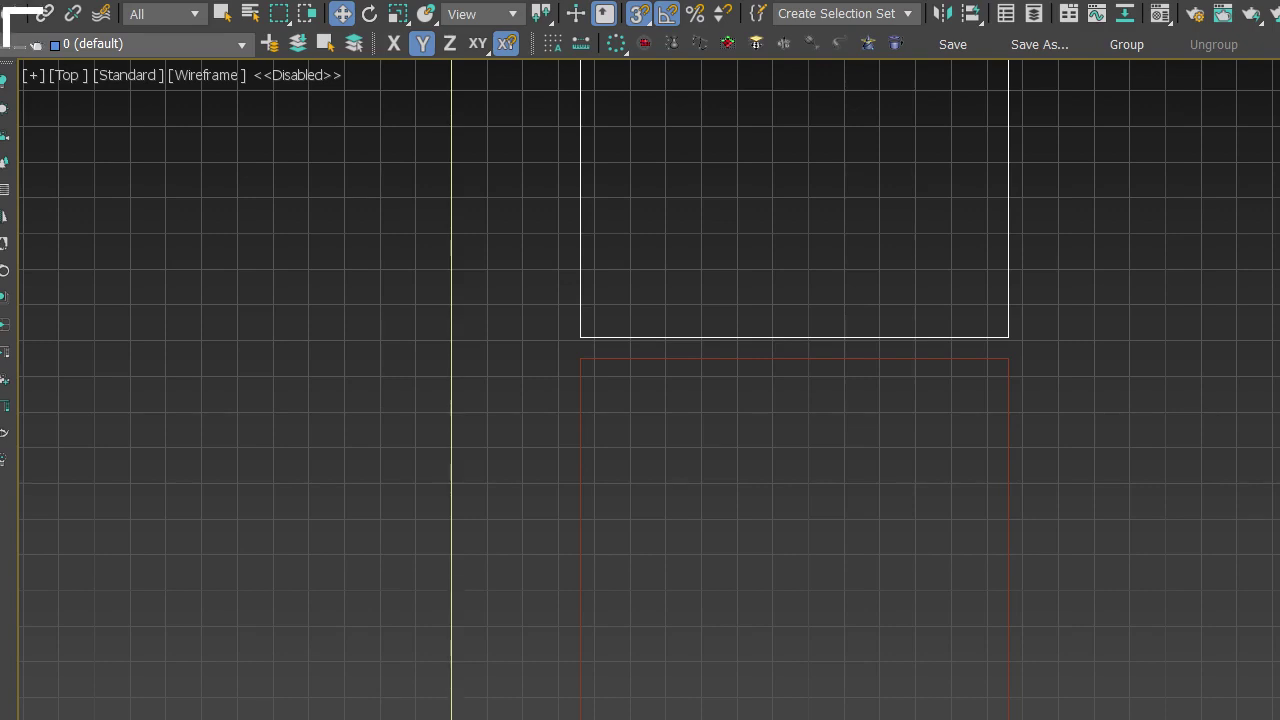
pyautogui.press('Return')
# Step: Examine the left column's joints down to the foundation's lower corner and how its lowest brick meets the adjoining horizontal row
pyautogui.scroll(-4, 1005, 560)
pyautogui.scroll(-5, 980, 518)
pyautogui.scroll(7, 974, 490)
pyautogui.scroll(-3, 968, 425)
pyautogui.scroll(4, 955, 300)
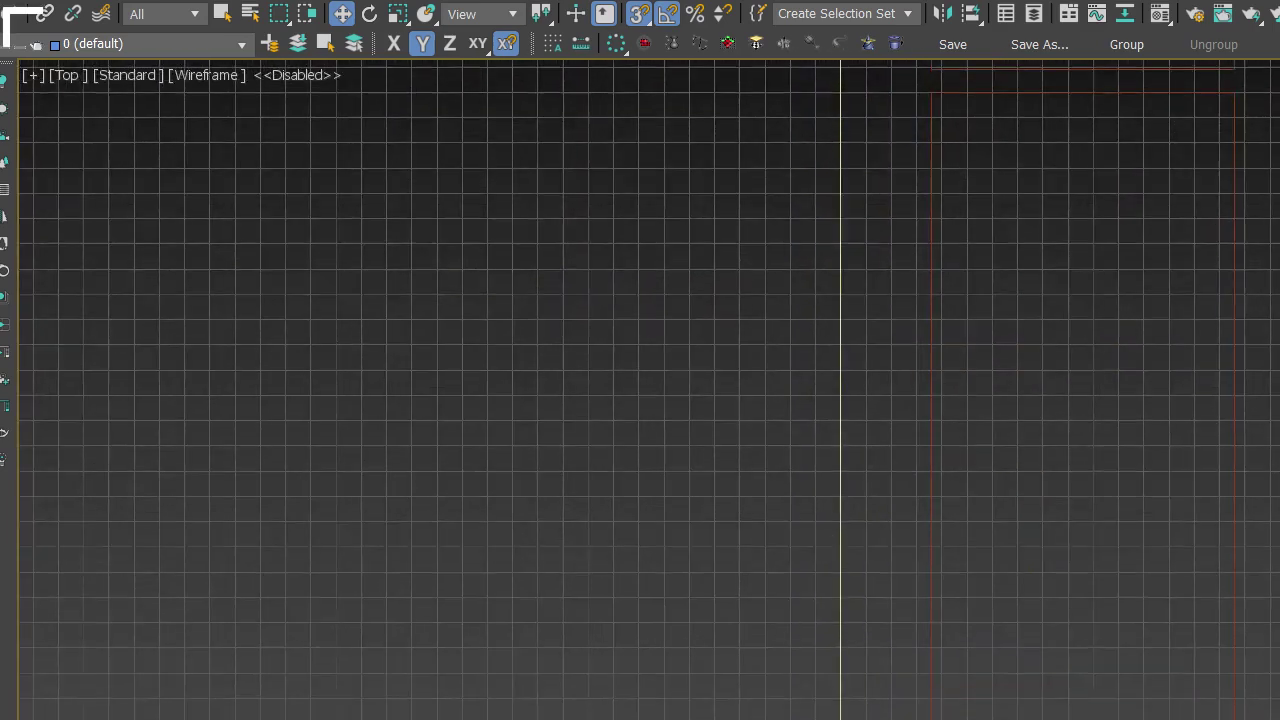
pyautogui.scroll(-4, 1004, 280)
pyautogui.scroll(1, 980, 199)
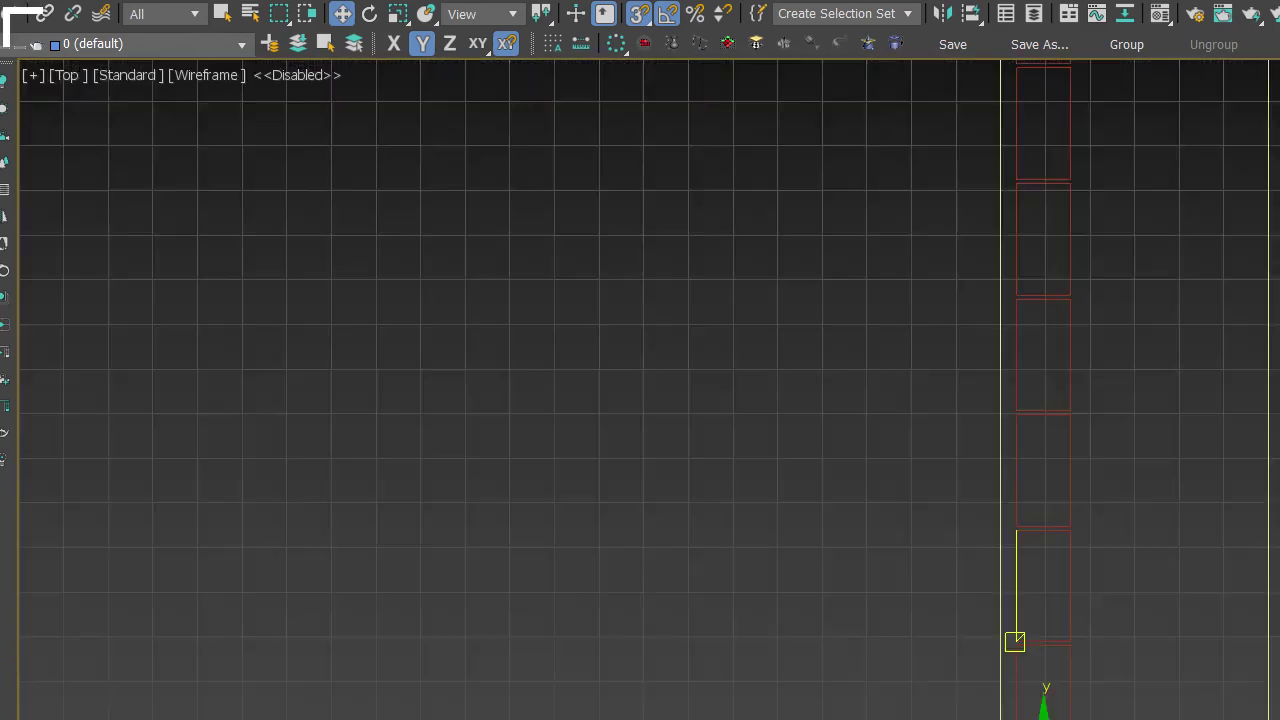
pyautogui.scroll(-2, 1005, 635)
pyautogui.moveTo(1003, 633); pyautogui.dragTo(966, 536, button='middle')
pyautogui.moveTo(1066, 649); pyautogui.dragTo(979, 516, button='middle')
pyautogui.scroll(5, 960, 705)
pyautogui.scroll(8, 744, 673)
pyautogui.scroll(-6, 637, 409)
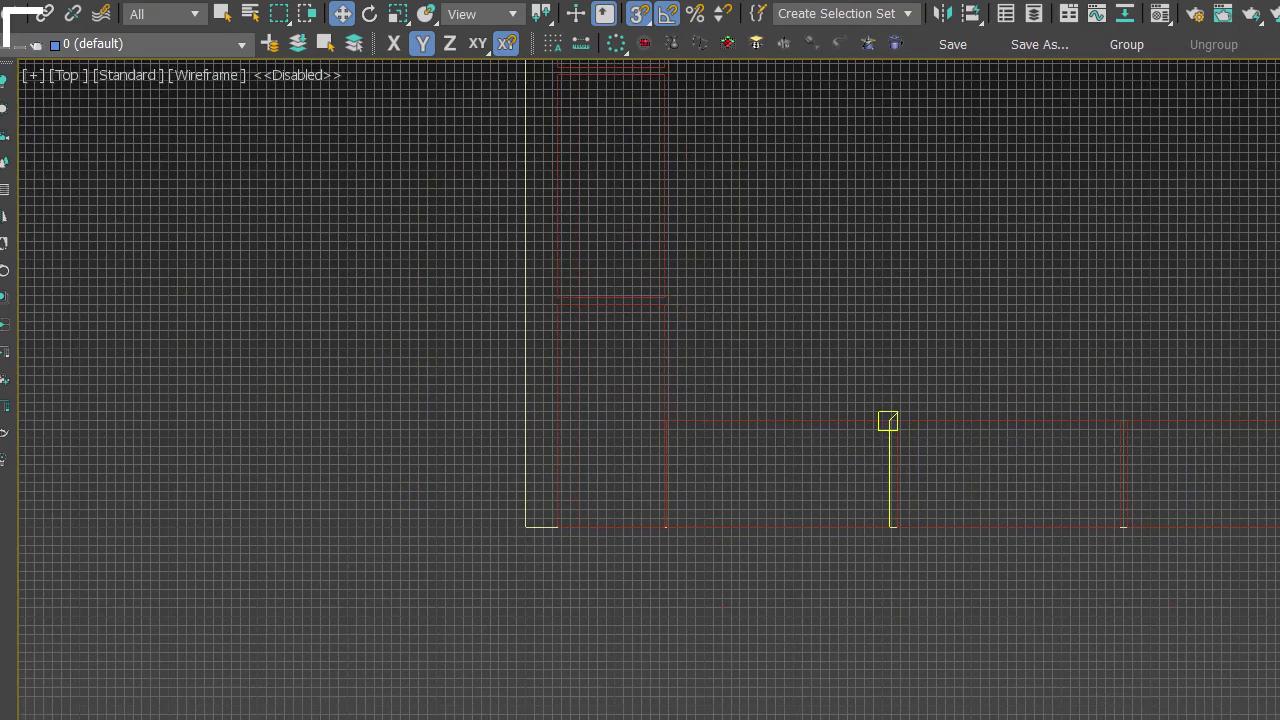
pyautogui.scroll(6, 889, 443)
pyautogui.scroll(-5, 958, 540)
pyautogui.scroll(-4, 820, 450)
pyautogui.scroll(-3, 658, 427)
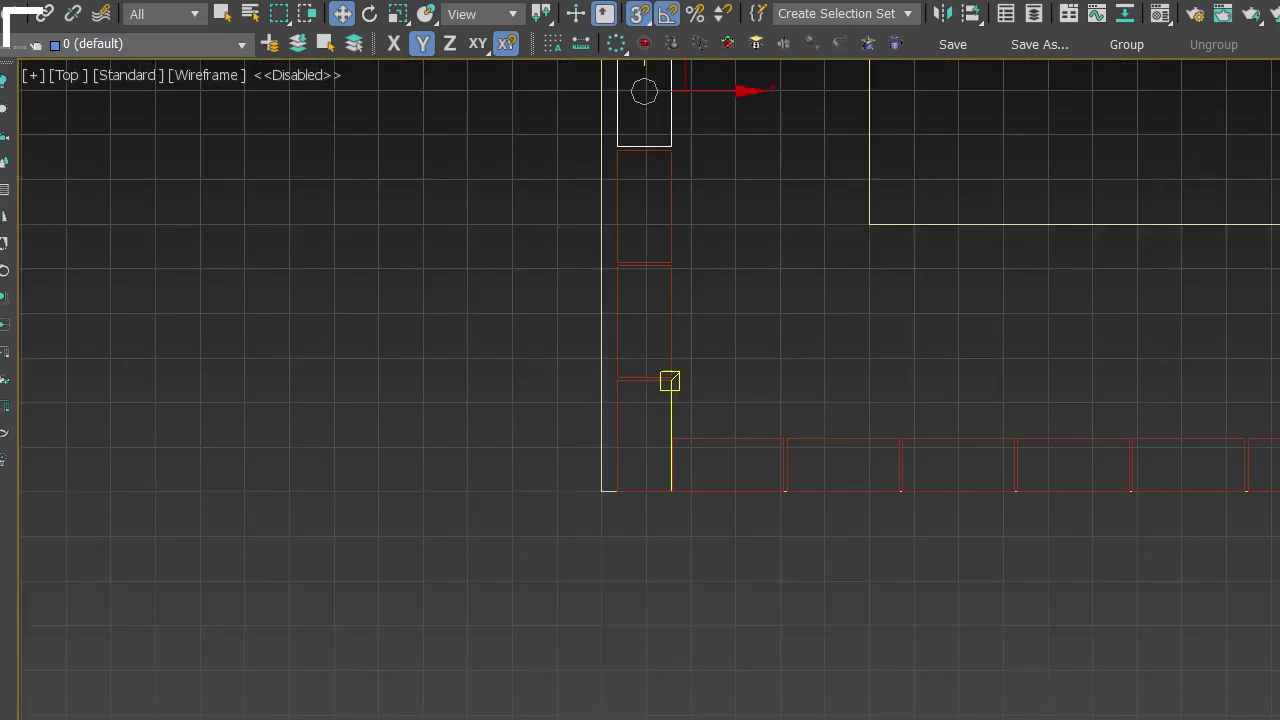
# Step: Delete the bricks of the horizontal row beside the left column's lowest brick, keeping only the two at its far end by the next corner
pyautogui.moveTo(593, 424); pyautogui.dragTo(1279, 557)
pyautogui.moveTo(1279, 557); pyautogui.dragTo(944, 499, button='middle')
pyautogui.scroll(-2, 946, 498)
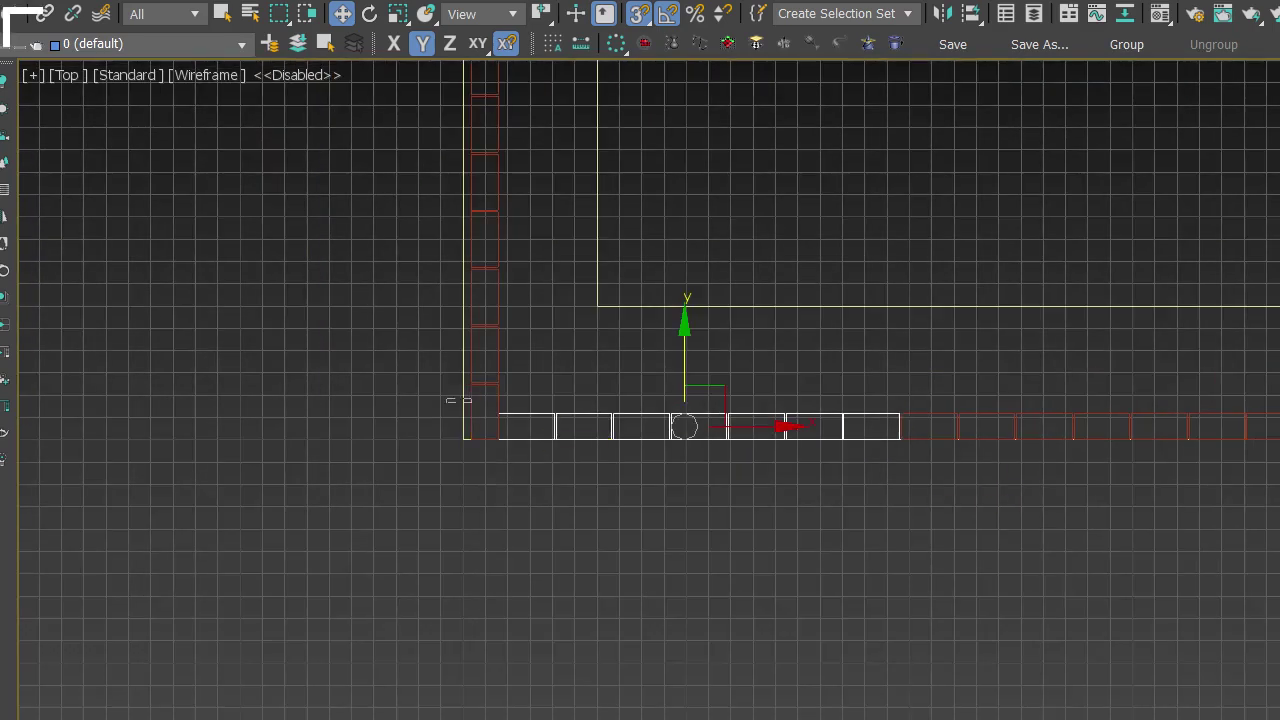
pyautogui.moveTo(448, 400); pyautogui.dragTo(1150, 503)
pyautogui.moveTo(1279, 508); pyautogui.dragTo(1279, 450)
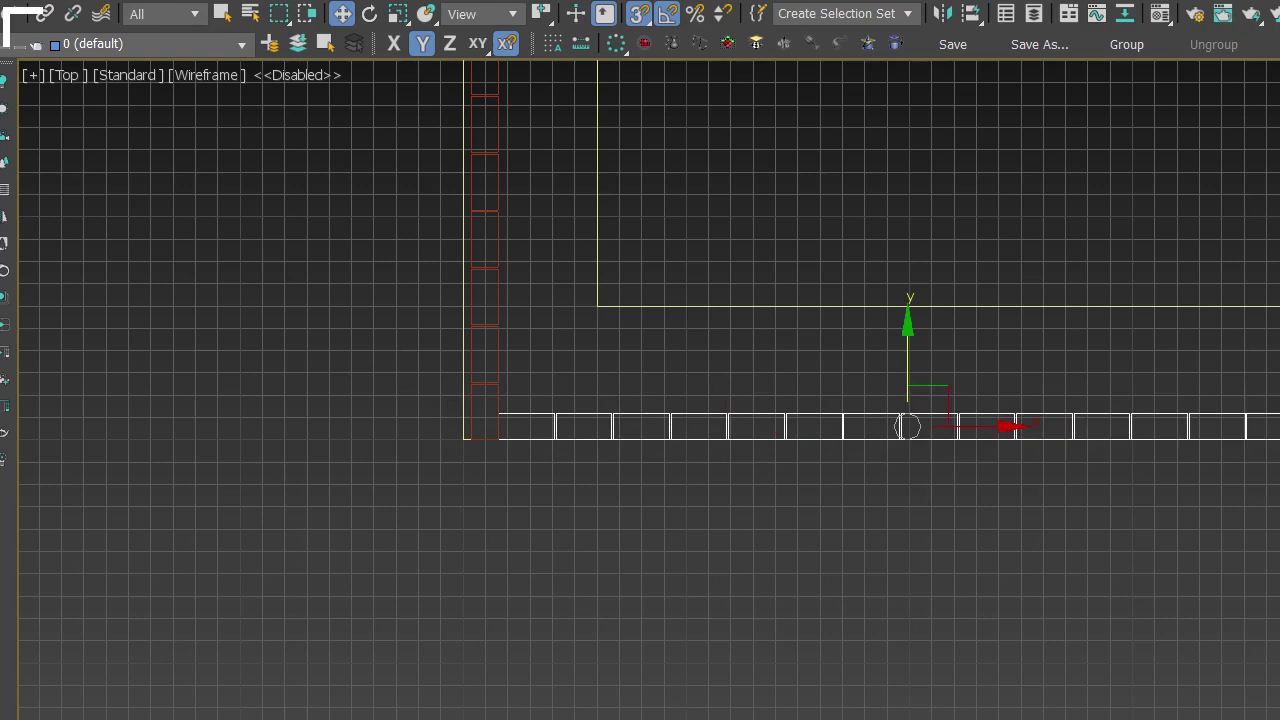
pyautogui.scroll(2, 1279, 432)
pyautogui.scroll(4, 1279, 432)
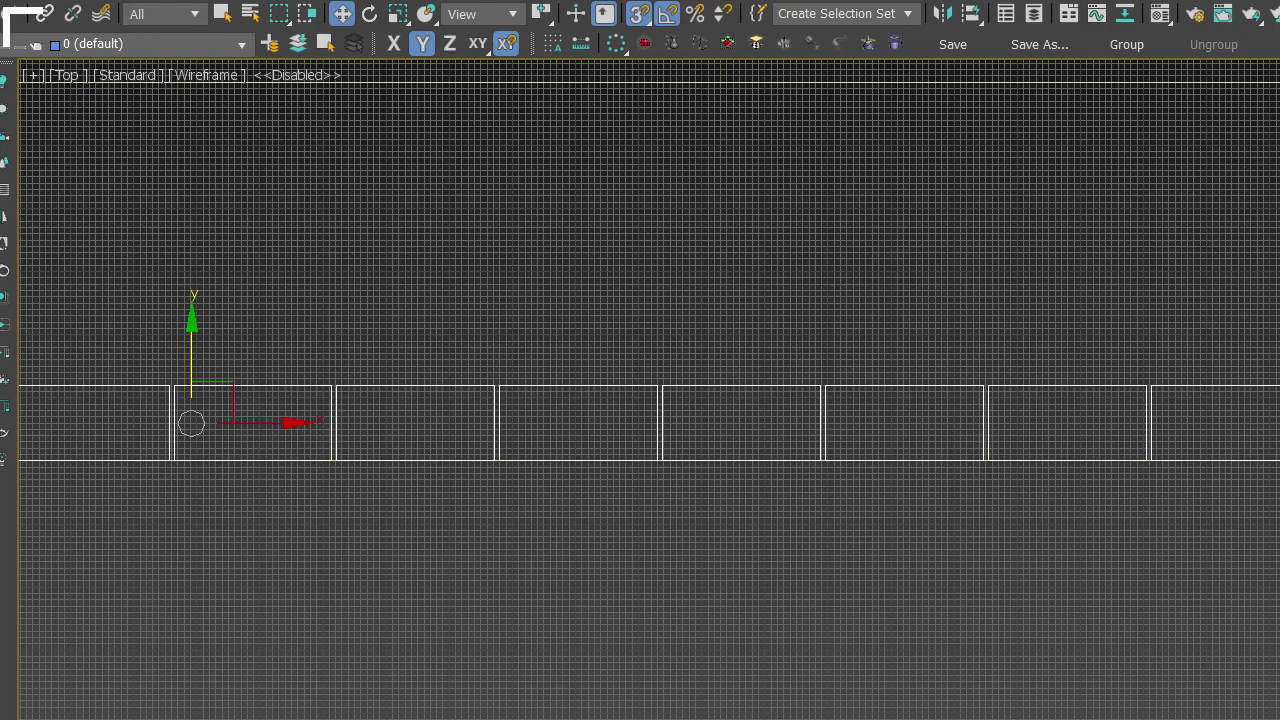
pyautogui.keyDown('alt'); pyautogui.click(1279, 423); pyautogui.keyUp('alt')
pyautogui.scroll(-2, 1279, 423)
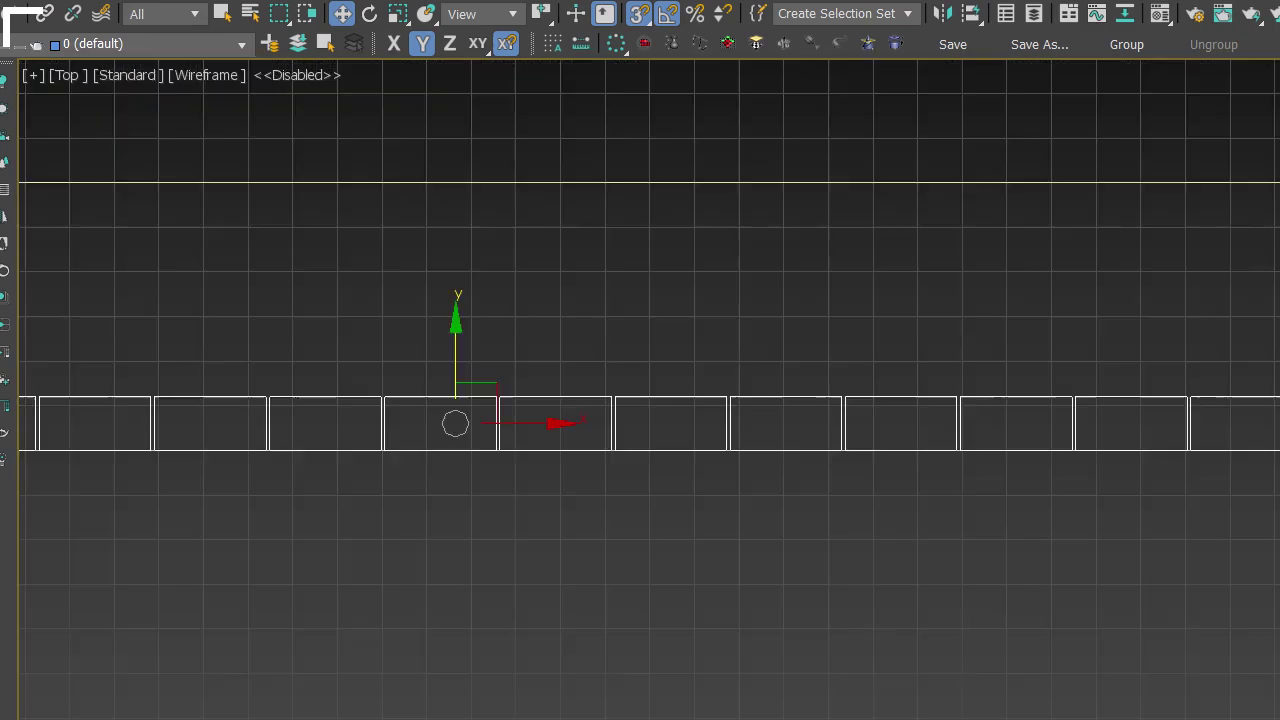
pyautogui.moveTo(1279, 423); pyautogui.dragTo(1237, 382, button='middle')
pyautogui.scroll(4, 1279, 415)
pyautogui.scroll(2, 1279, 402)
pyautogui.scroll(-1, 1237, 378)
pyautogui.scroll(2, 1236, 376)
pyautogui.scroll(-4, 1211, 591)
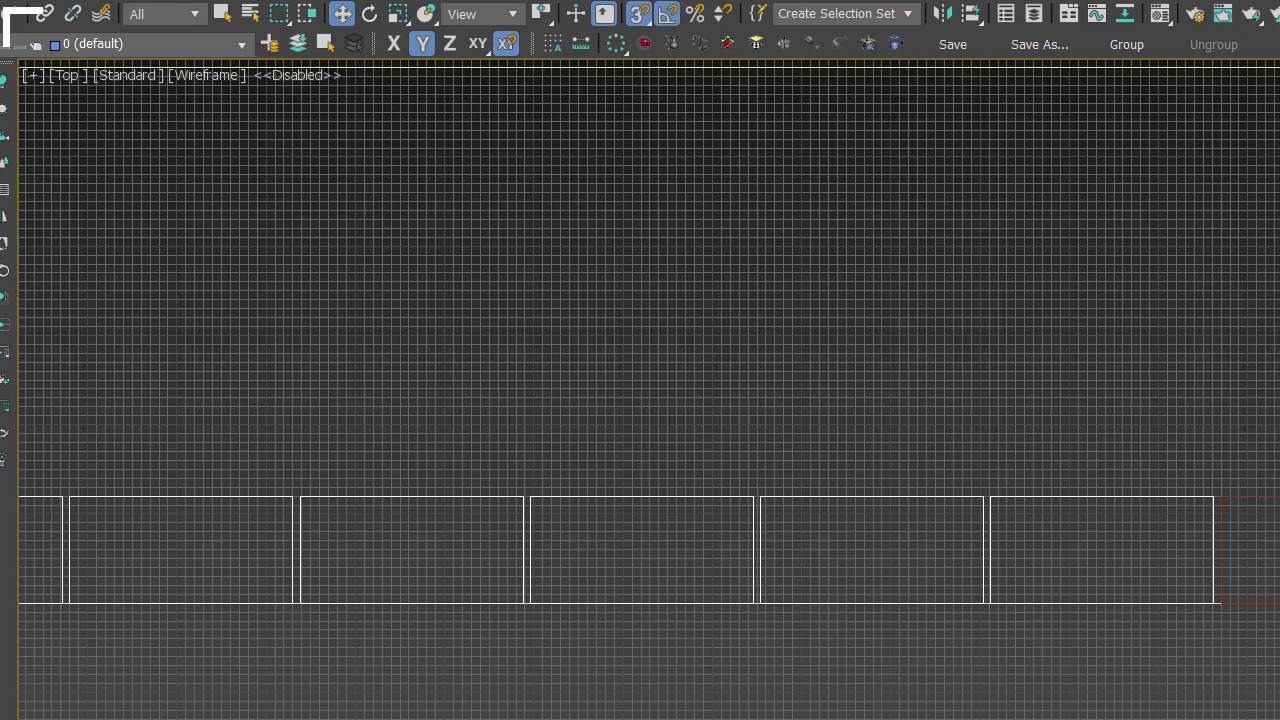
pyautogui.keyDown('alt'); pyautogui.click(989, 497); pyautogui.keyUp('alt')
pyautogui.press('Delete')
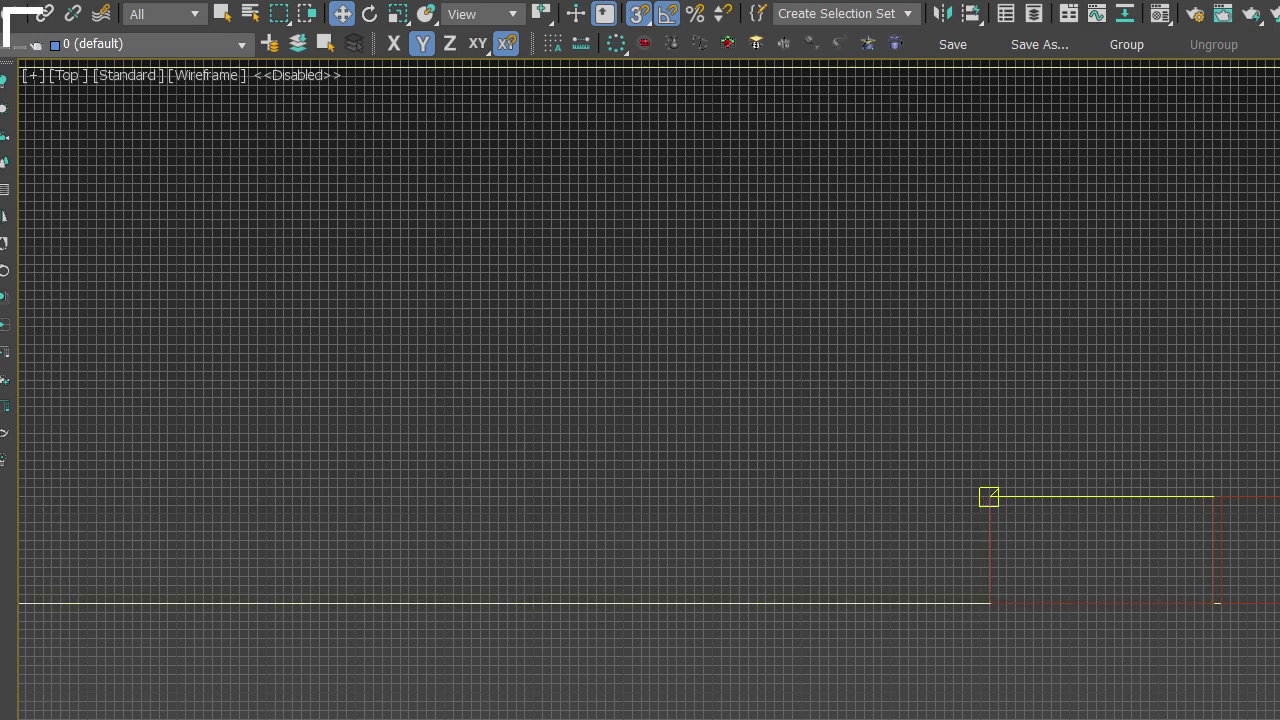
# Step: Select the outer of the two kept bricks and examine its joints and corner placement in a shaded Perspective view
pyautogui.click(1213, 497)
pyautogui.moveTo(1213, 497); pyautogui.dragTo(1205, 492, button='middle')
pyautogui.scroll(-4, 1144, 511)
pyautogui.moveTo(930, 570); pyautogui.dragTo(1001, 646, button='middle')
pyautogui.press('p')
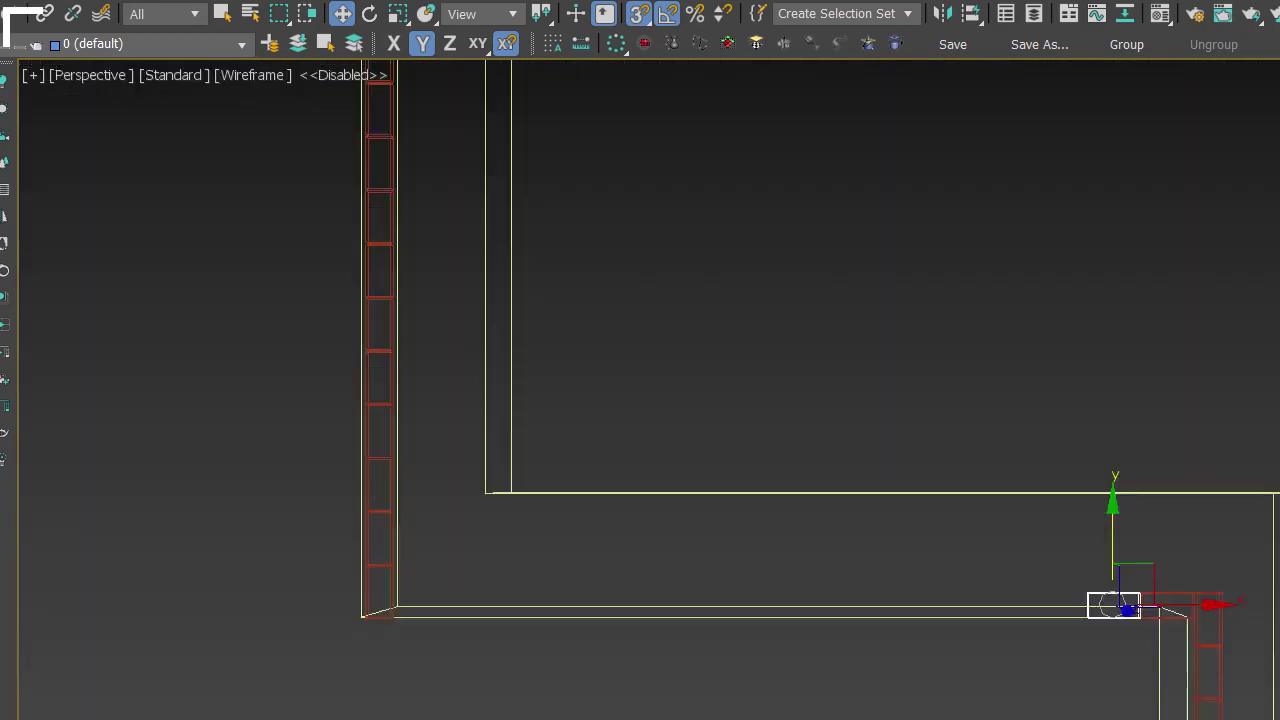
pyautogui.scroll(-7, 905, 712)
pyautogui.keyDown('alt'); pyautogui.moveTo(865, 714); pyautogui.dragTo(1047, 607, button='middle'); pyautogui.keyUp('alt')
pyautogui.press('F3')
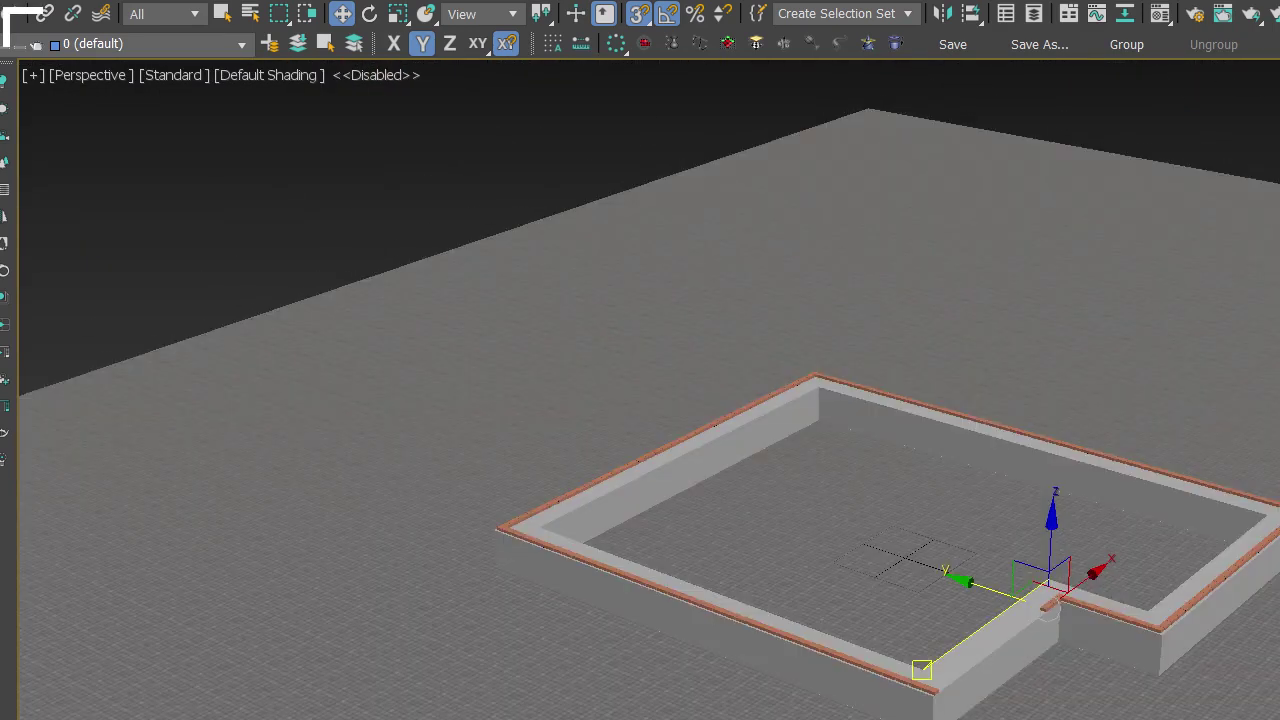
pyautogui.scroll(7, 921, 688)
pyautogui.scroll(-5, 920, 700)
pyautogui.keyDown('alt'); pyautogui.moveTo(930, 690); pyautogui.dragTo(960, 638, button='middle'); pyautogui.keyUp('alt')
pyautogui.scroll(5, 670, 695)
pyautogui.scroll(-4, 670, 695)
pyautogui.keyDown('alt'); pyautogui.moveTo(670, 695); pyautogui.dragTo(815, 665, button='middle'); pyautogui.keyUp('alt')
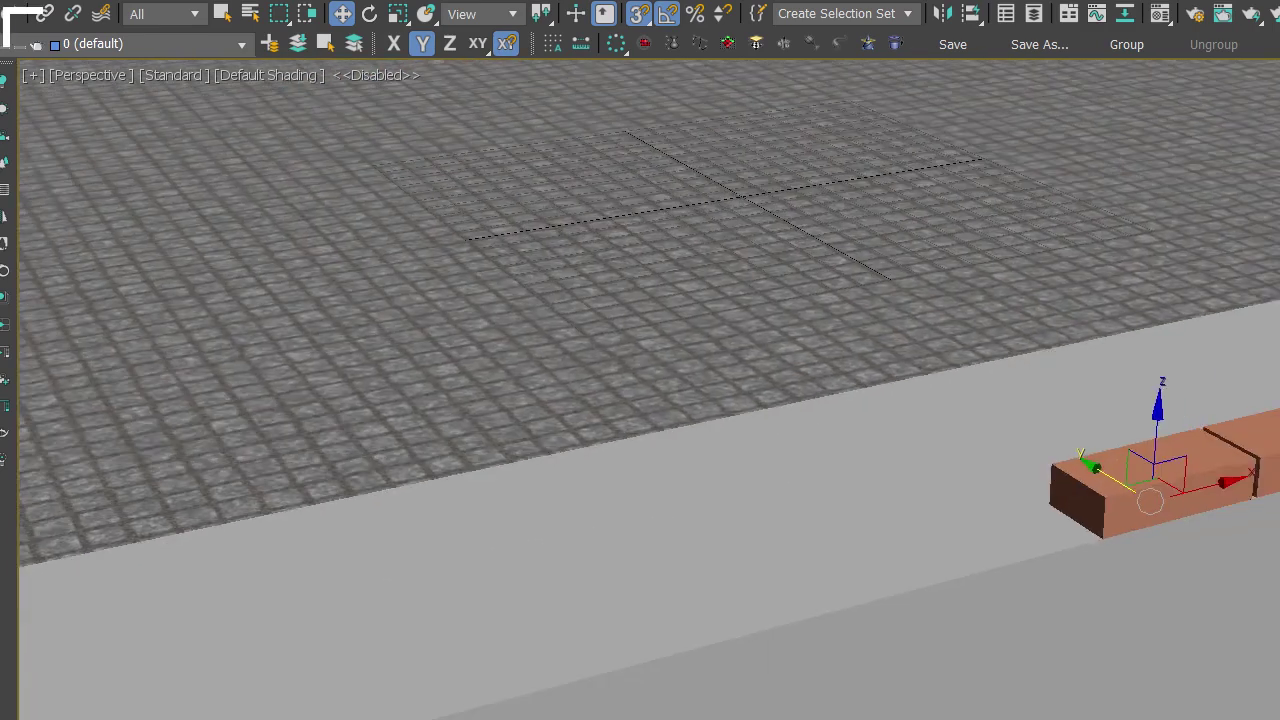
pyautogui.scroll(-3, 640, 470)
pyautogui.keyDown('alt'); pyautogui.moveTo(930, 460); pyautogui.dragTo(850, 465, button='middle'); pyautogui.keyUp('alt')
pyautogui.scroll(7, 850, 465)
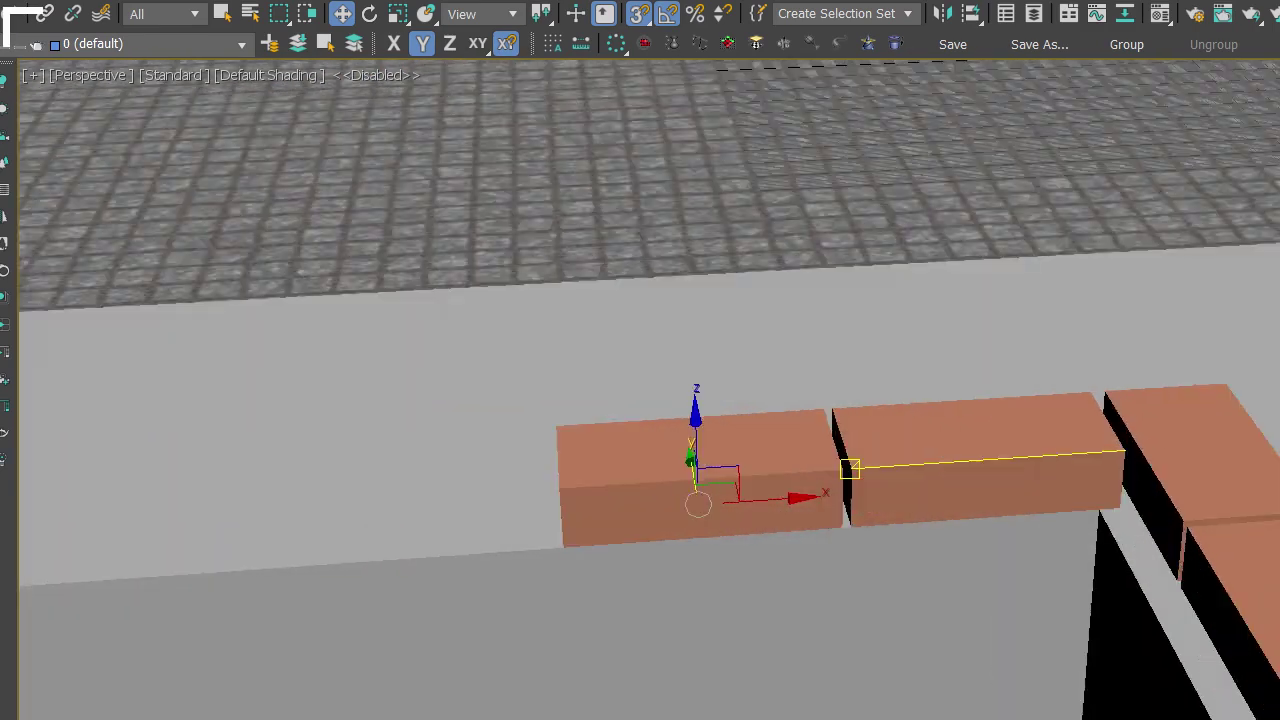
pyautogui.scroll(-5, 1028, 517)
pyautogui.keyDown('alt'); pyautogui.moveTo(1028, 517); pyautogui.dragTo(940, 540, button='middle'); pyautogui.keyUp('alt')
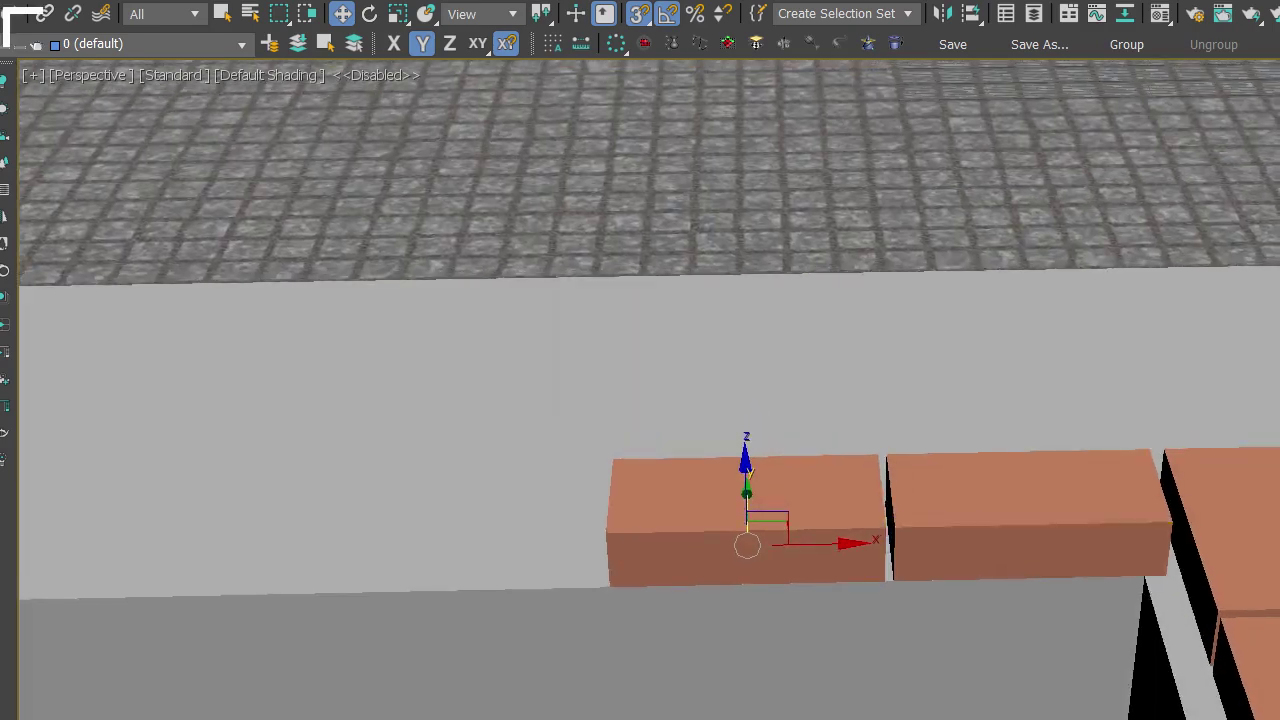
# Step: Return to a wireframe Top view around the two kept bricks
pyautogui.press('t')
pyautogui.scroll(-2, 938, 556)
pyautogui.scroll(5, 971, 588)
pyautogui.moveTo(971, 588); pyautogui.dragTo(935, 604, button='middle')
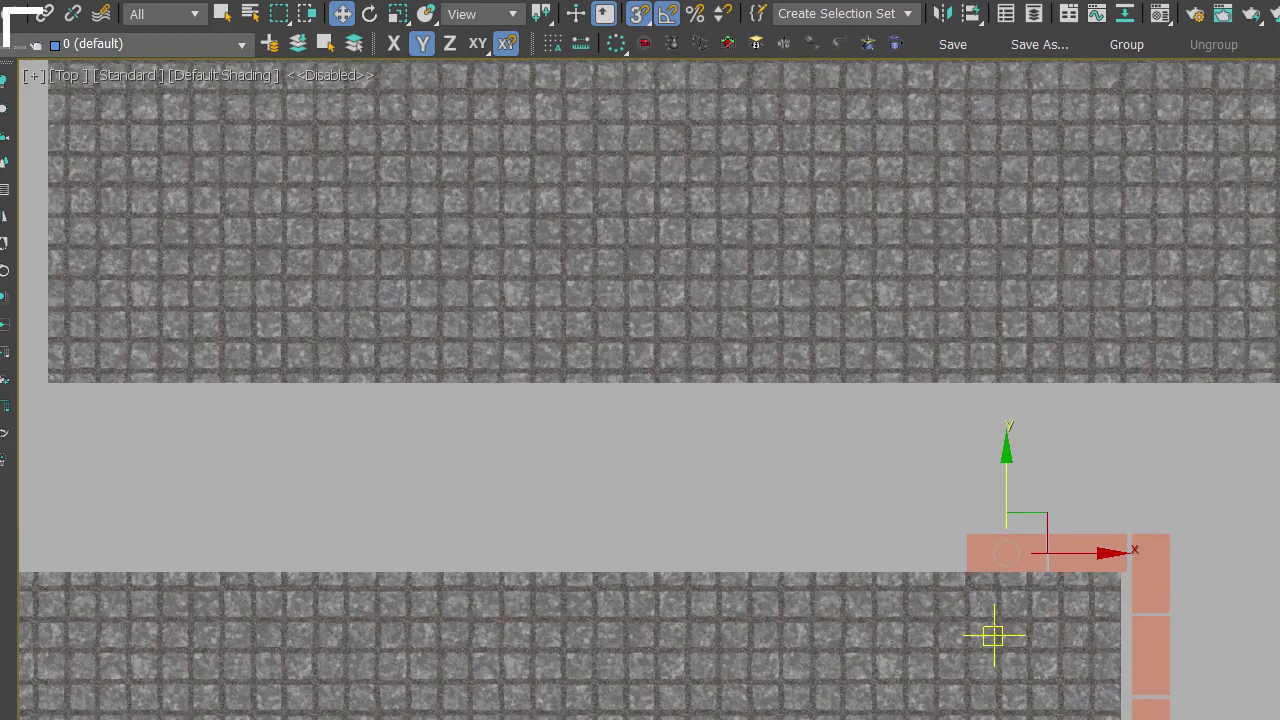
pyautogui.scroll(3, 1000, 638)
pyautogui.press('F3')
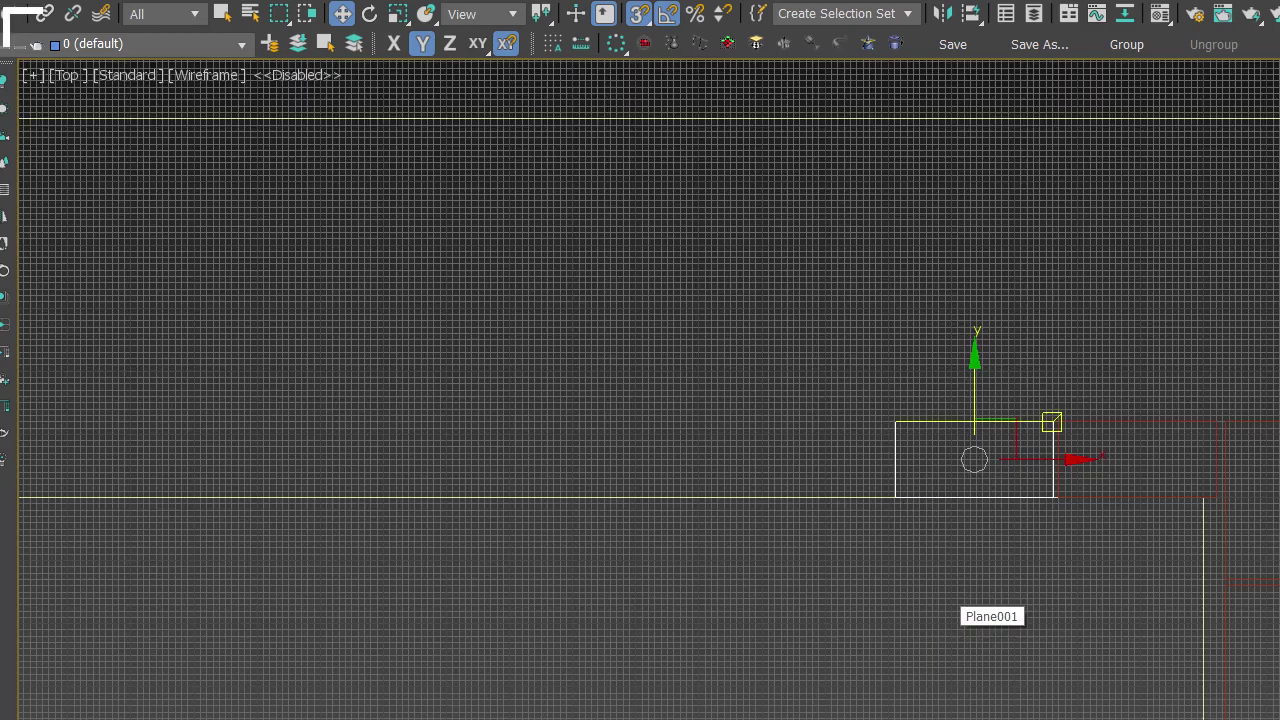
# Step: Restrict movement to the X axis and reposition the outer kept brick, leaving a narrow mortar joint beside its neighbour
pyautogui.scroll(3, 1030, 448)
pyautogui.scroll(4, 1036, 446)
pyautogui.moveTo(1035, 264); pyautogui.dragTo(1064, 265)
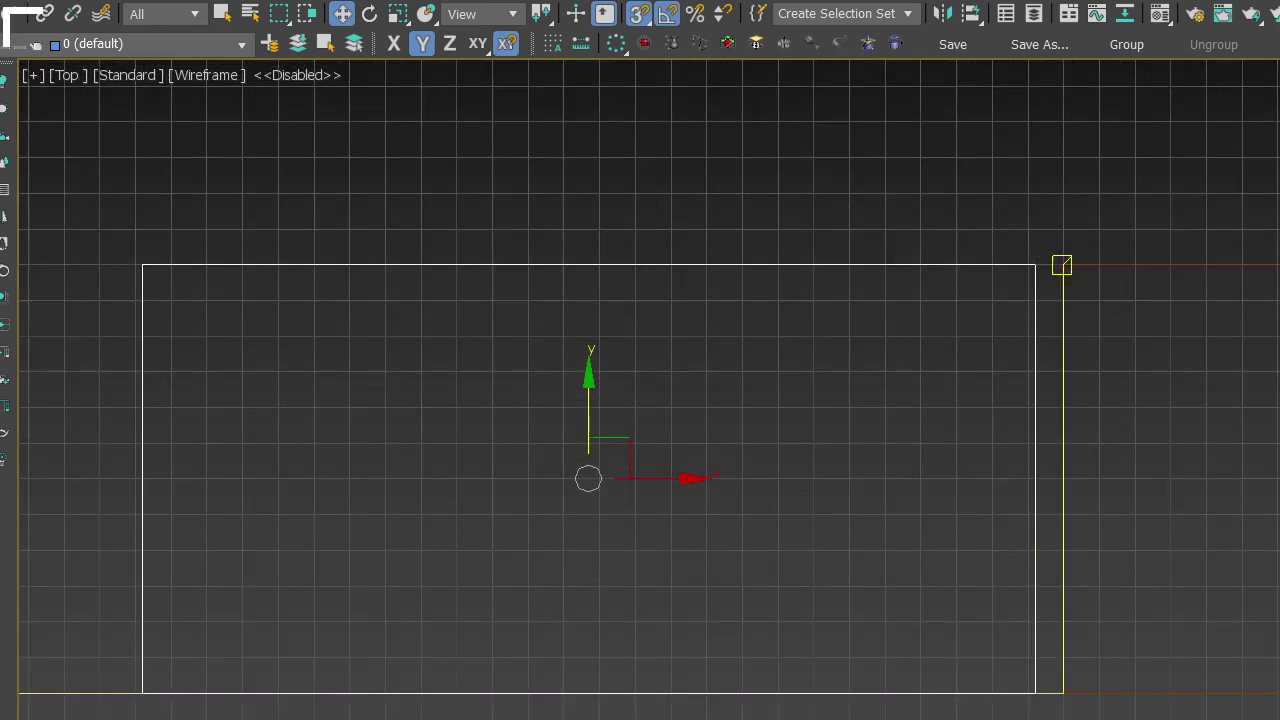
pyautogui.click(760, 430)
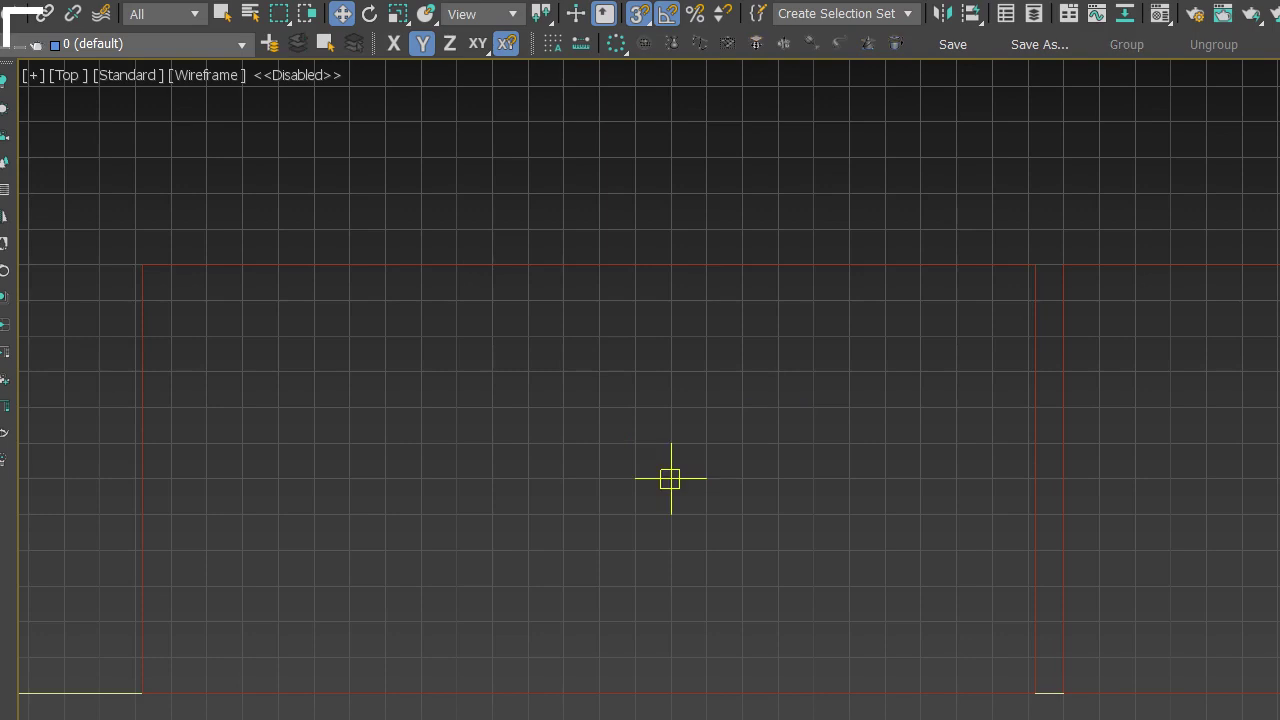
pyautogui.click(1035, 265)
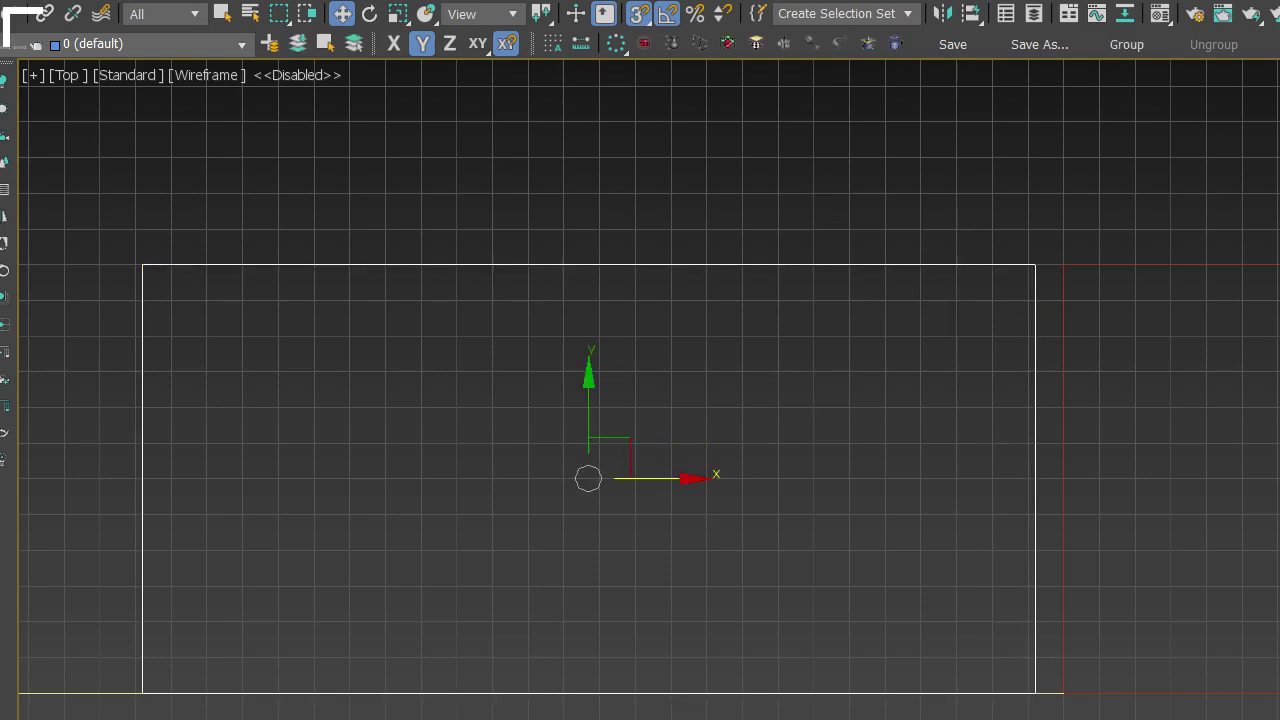
pyautogui.press('F5')
pyautogui.moveTo(1034, 265); pyautogui.dragTo(1063, 265)
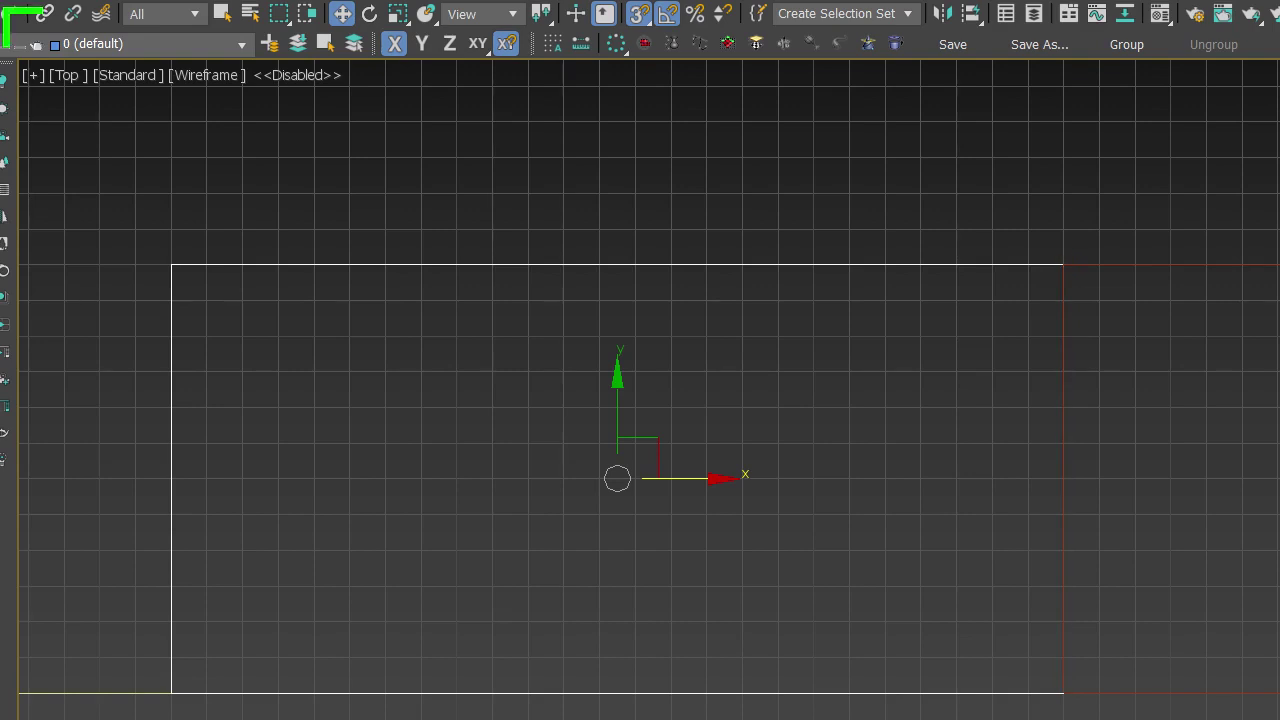
pyautogui.moveTo(1063, 265); pyautogui.dragTo(1038, 265)
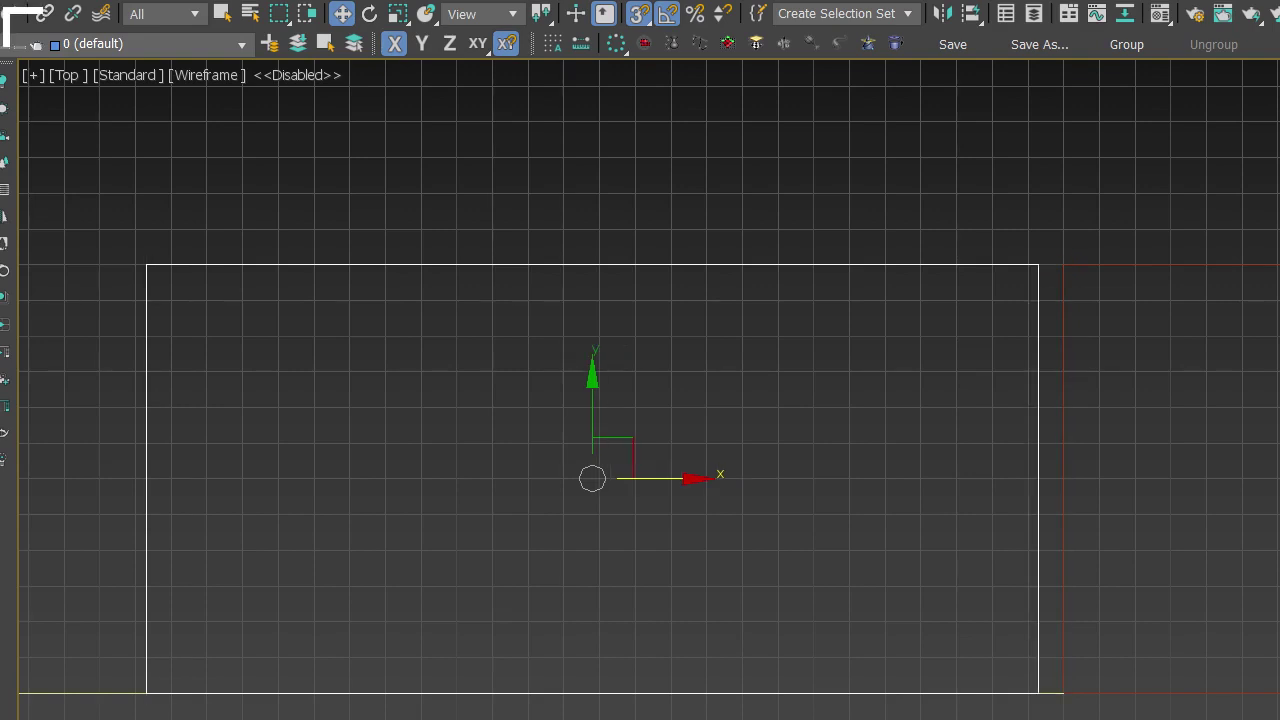
# Step: Select both kept bricks and shift them along X toward the corner column to narrow the joint beside it
pyautogui.scroll(-5, 1034, 643)
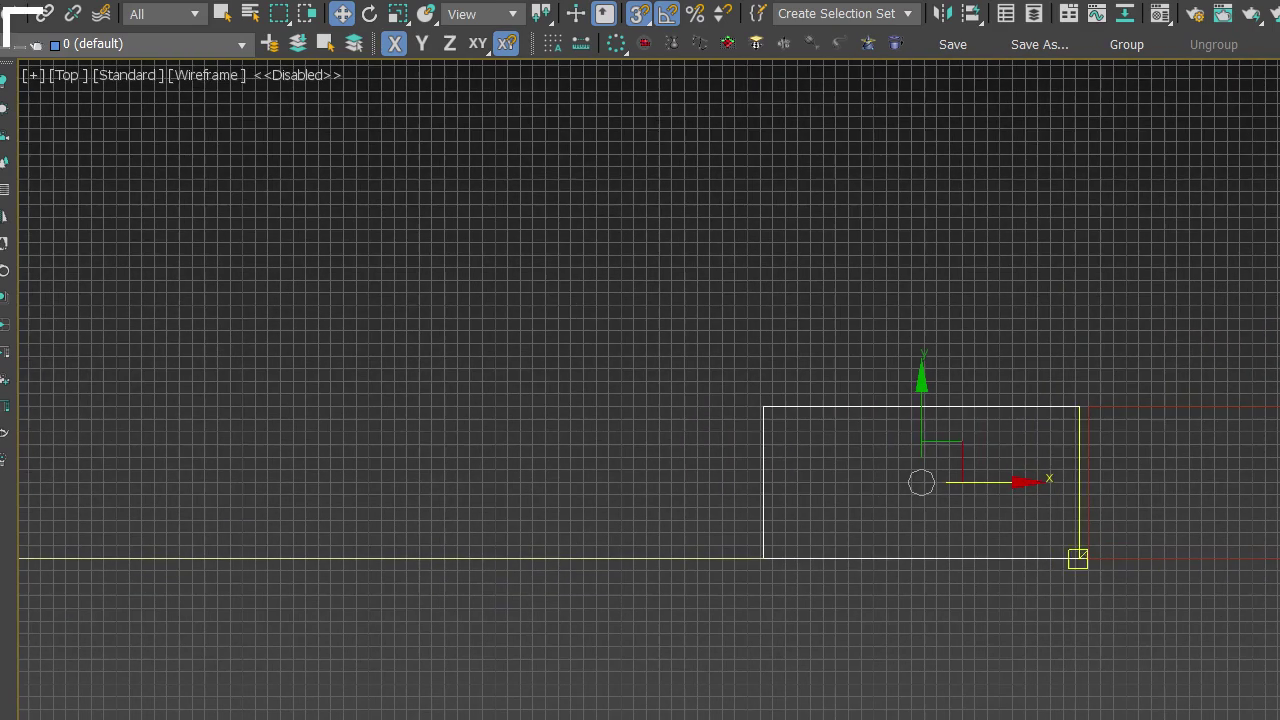
pyautogui.click(1087, 559)
pyautogui.moveTo(1260, 415); pyautogui.dragTo(1257, 415, button='middle')
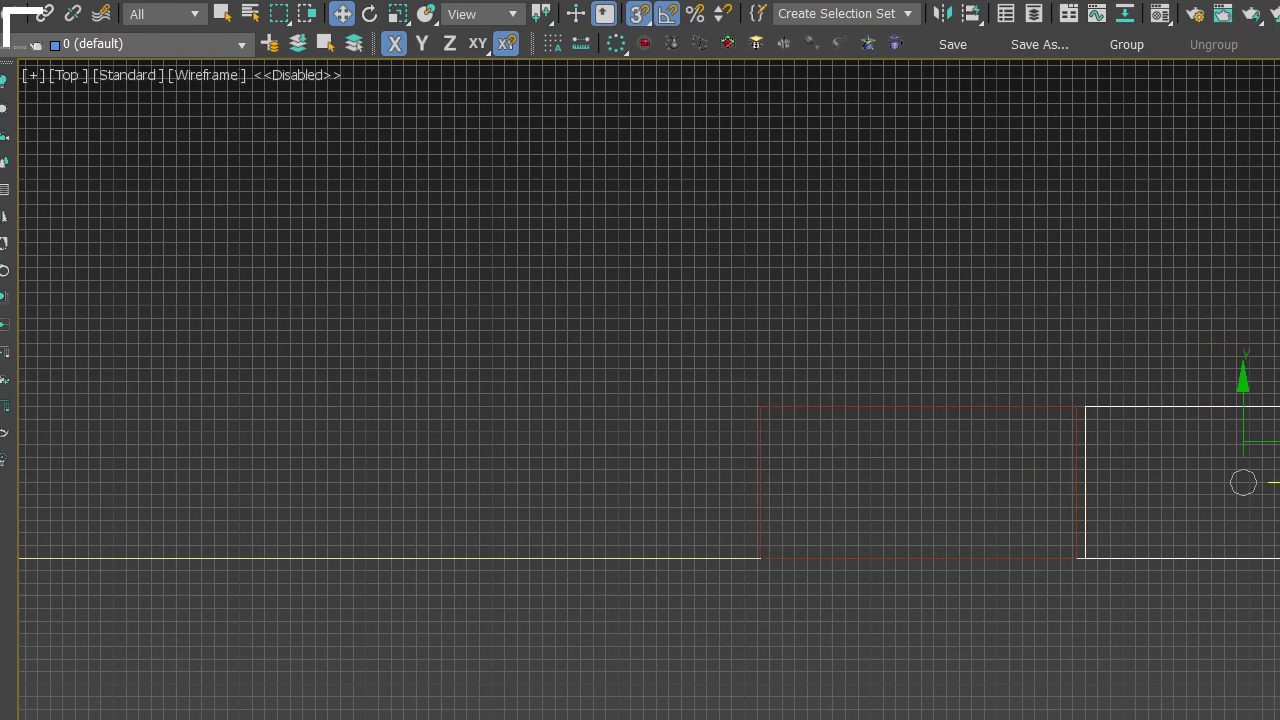
pyautogui.scroll(4, 1275, 497)
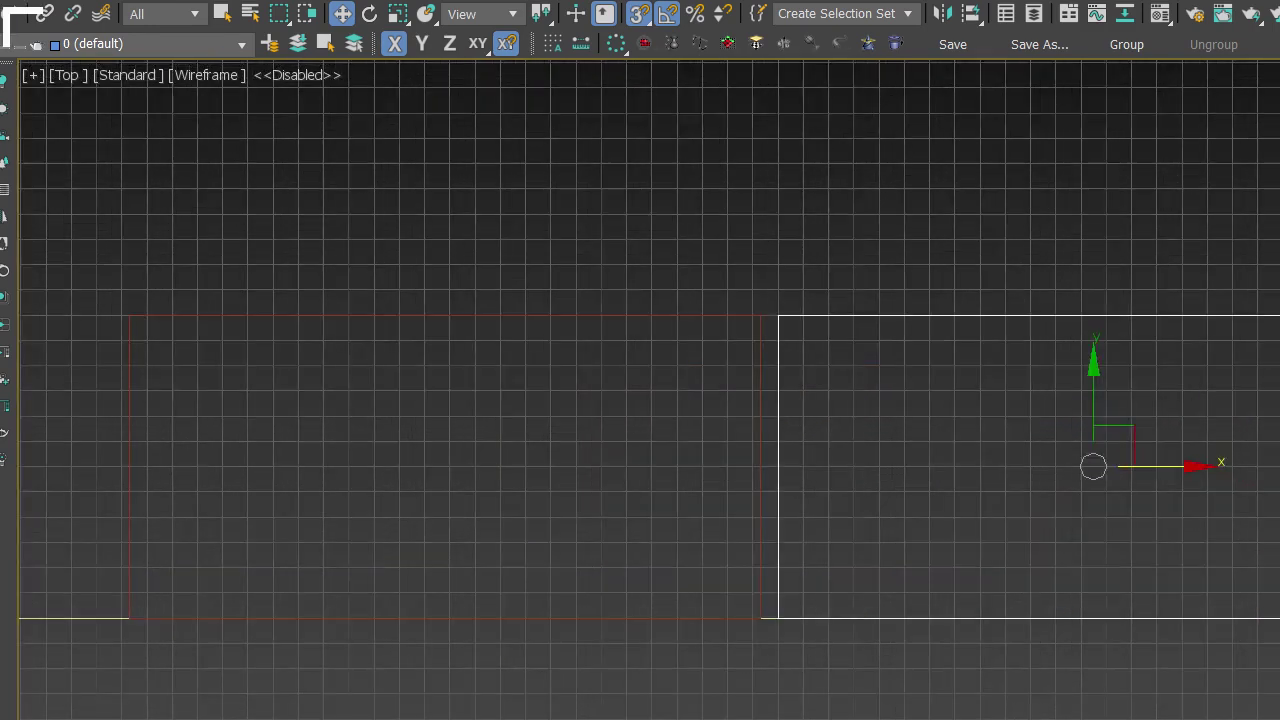
pyautogui.scroll(-2, 1275, 488)
pyautogui.moveTo(1275, 488); pyautogui.dragTo(1224, 478, button='middle')
pyautogui.moveTo(429, 299); pyautogui.dragTo(1209, 590)
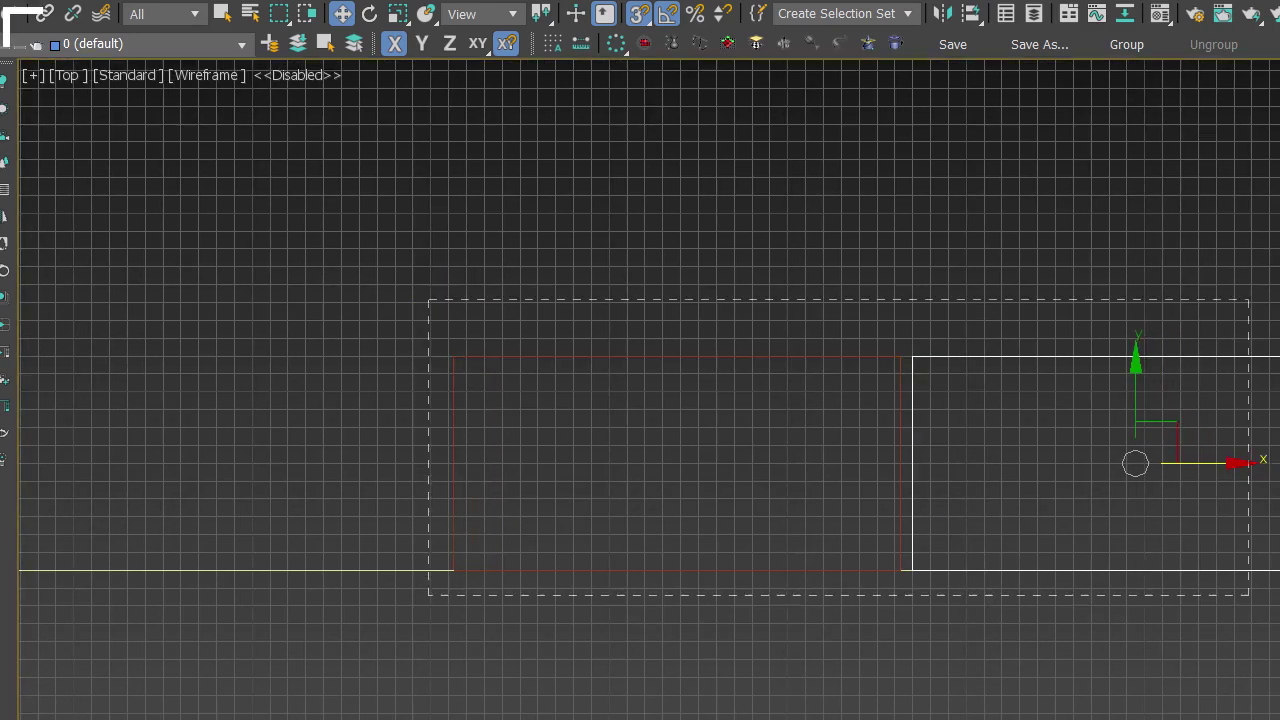
pyautogui.moveTo(1279, 619); pyautogui.dragTo(1279, 620)
pyautogui.moveTo(1275, 510)
pyautogui.mouseDown(button='middle')
pyautogui.moveTo(1128, 486)
pyautogui.moveTo(1165, 517)
pyautogui.mouseUp(button='middle')
pyautogui.scroll(2, 1275, 486)
pyautogui.scroll(1, 1182, 502)
pyautogui.scroll(-2, 1165, 517)
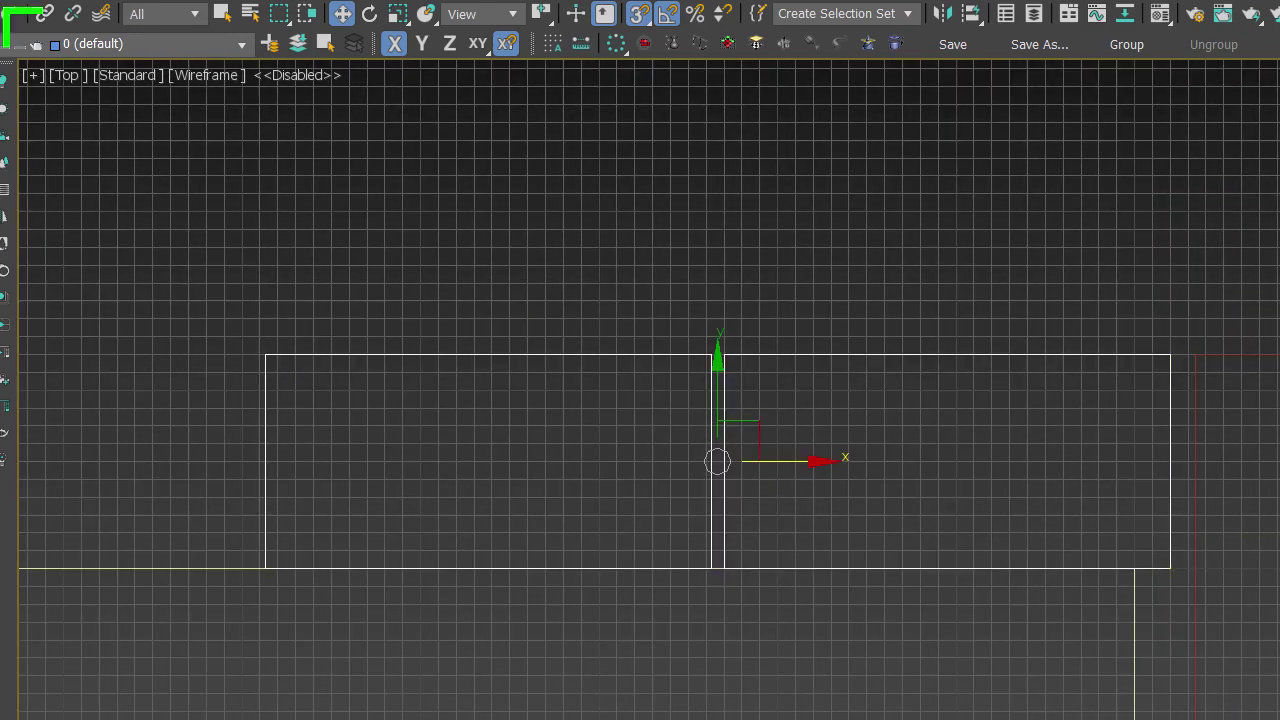
pyautogui.press('Return')
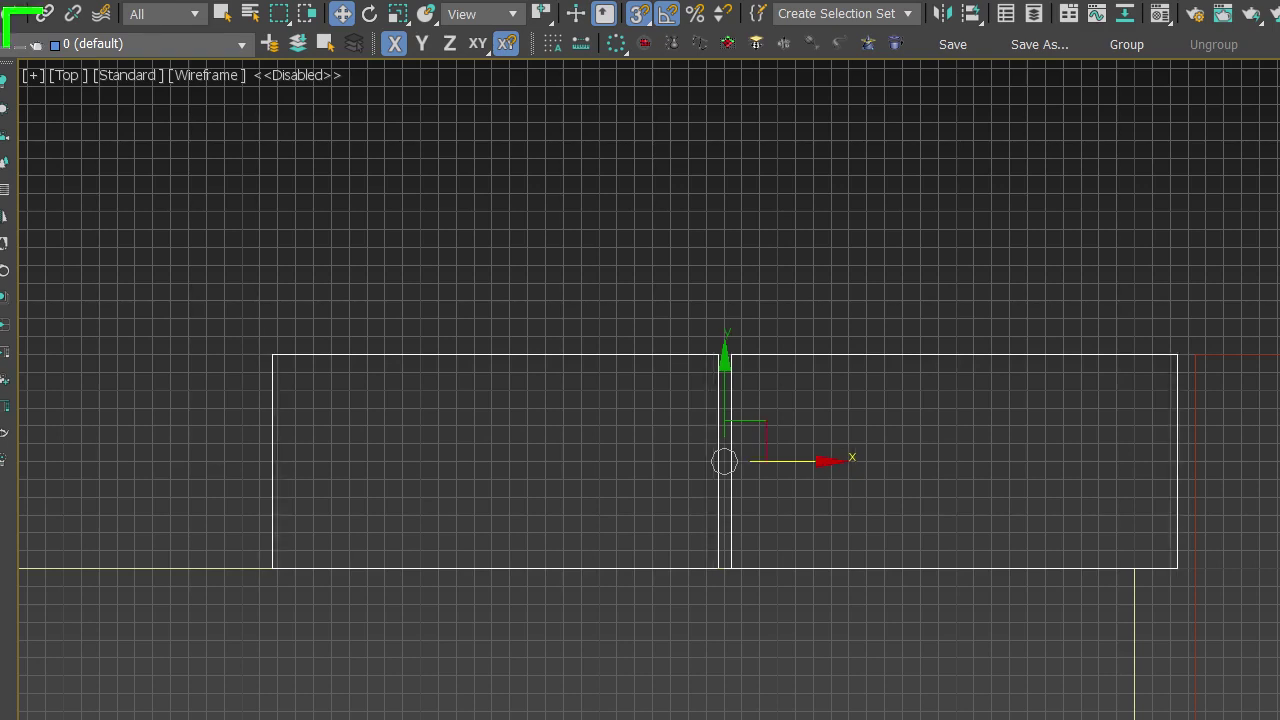
# Step: Clone the outer kept brick along X as copies, spaced one brick plus mortar joint, to extend the row
pyautogui.moveTo(717, 461); pyautogui.dragTo(743, 460, button='middle')
pyautogui.moveTo(875, 496); pyautogui.dragTo(997, 512, button='middle')
pyautogui.click(771, 387)
pyautogui.moveTo(1279, 564)
pyautogui.keyDown('shift'); pyautogui.mouseDown()
pyautogui.moveTo(803, 457)
pyautogui.moveTo(786, 477)
pyautogui.moveTo(936, 414)
pyautogui.moveTo(921, 351)
pyautogui.mouseUp(); pyautogui.keyUp('shift')
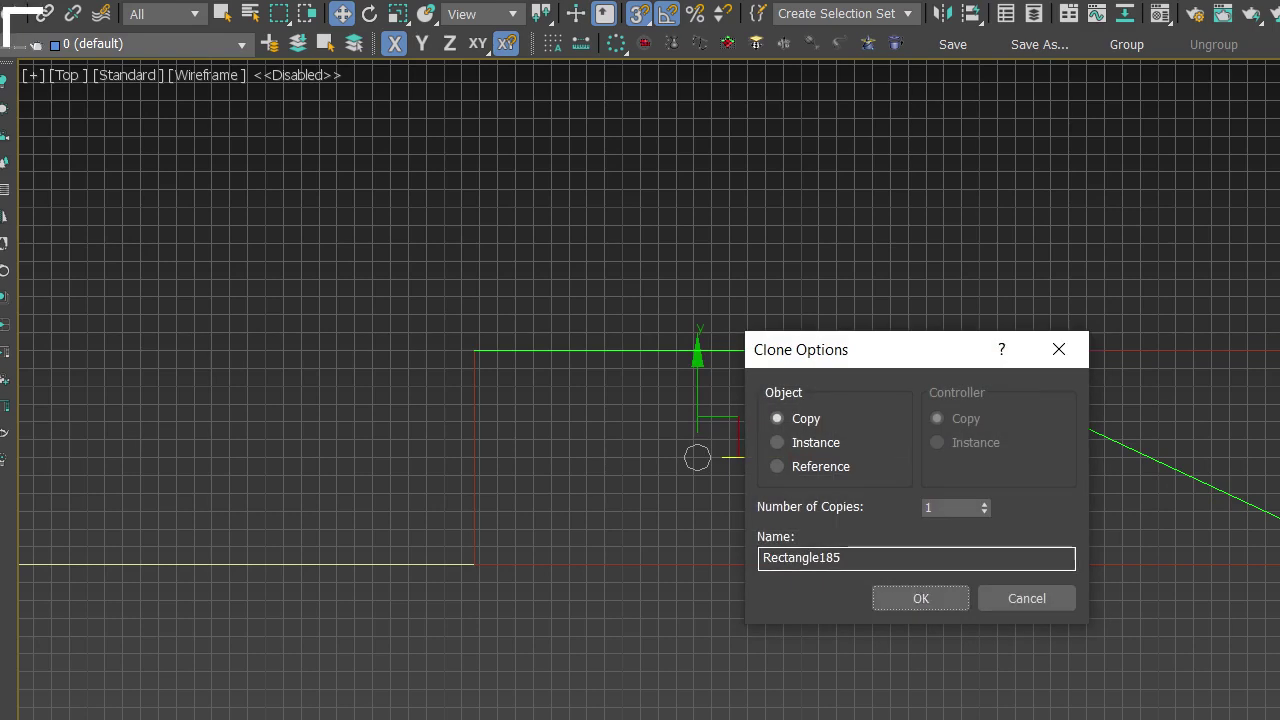
pyautogui.doubleClick(930, 508)
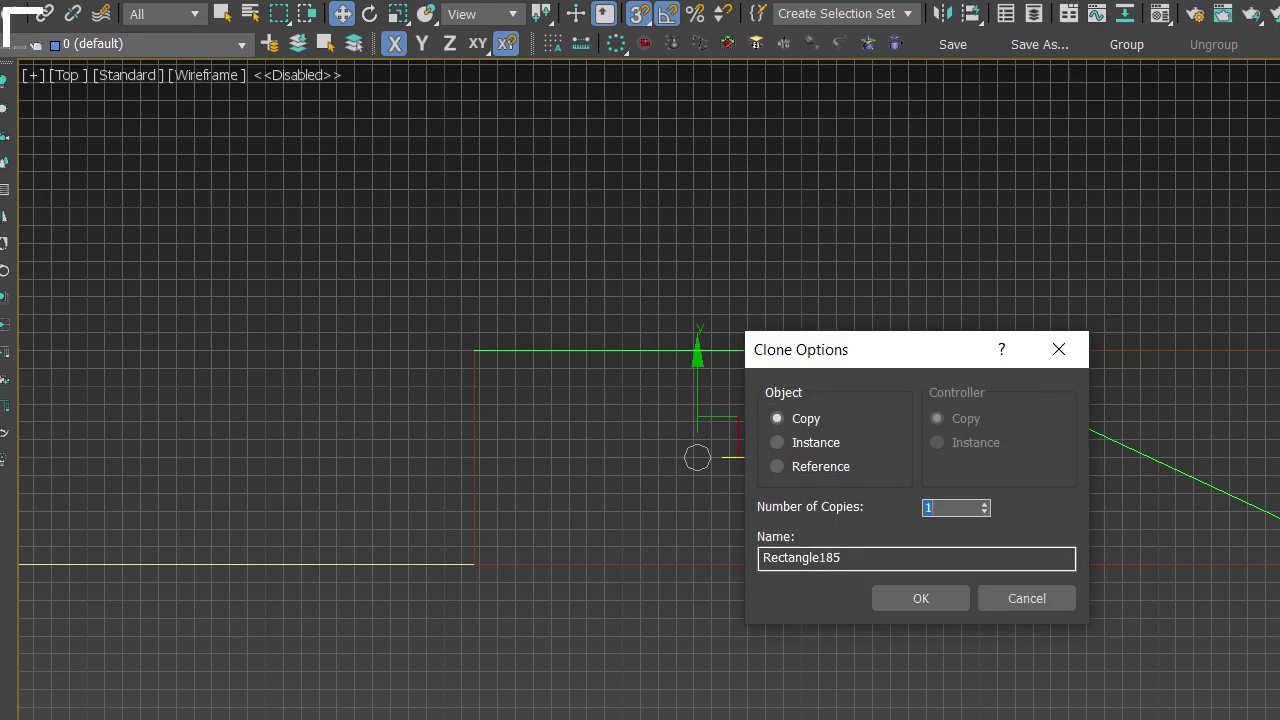
pyautogui.write('10')
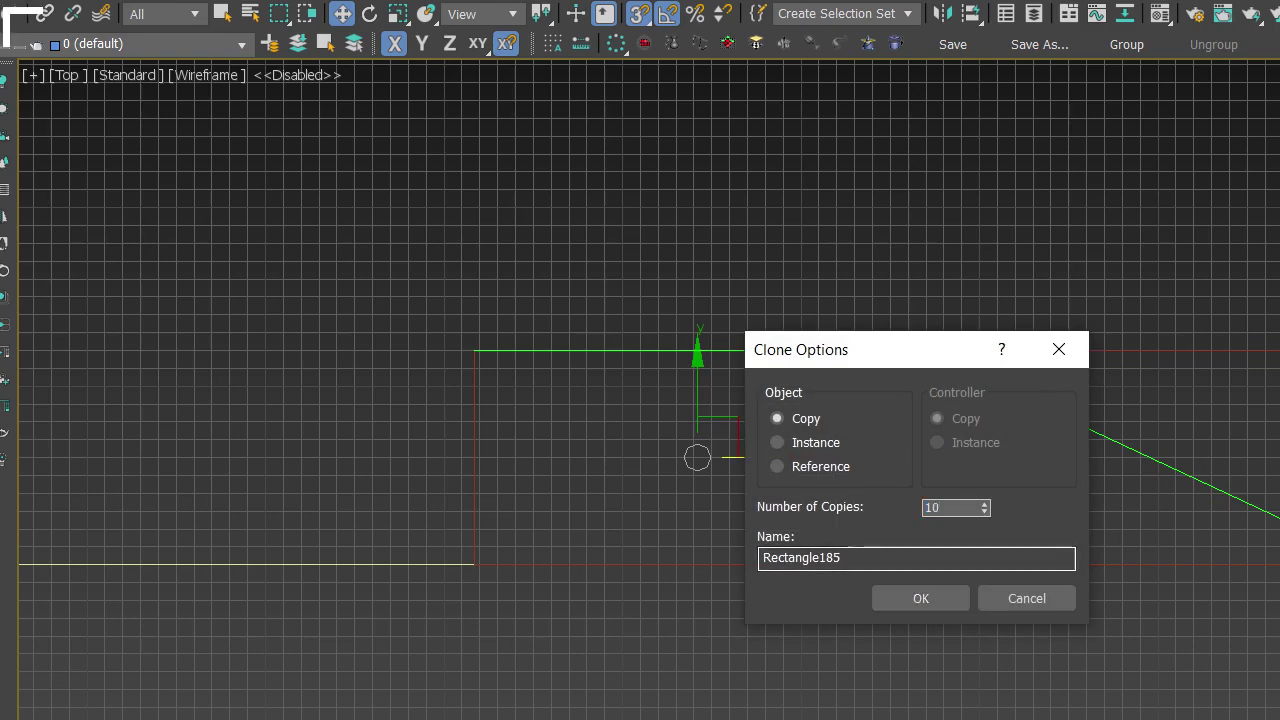
pyautogui.press('BackSpace')
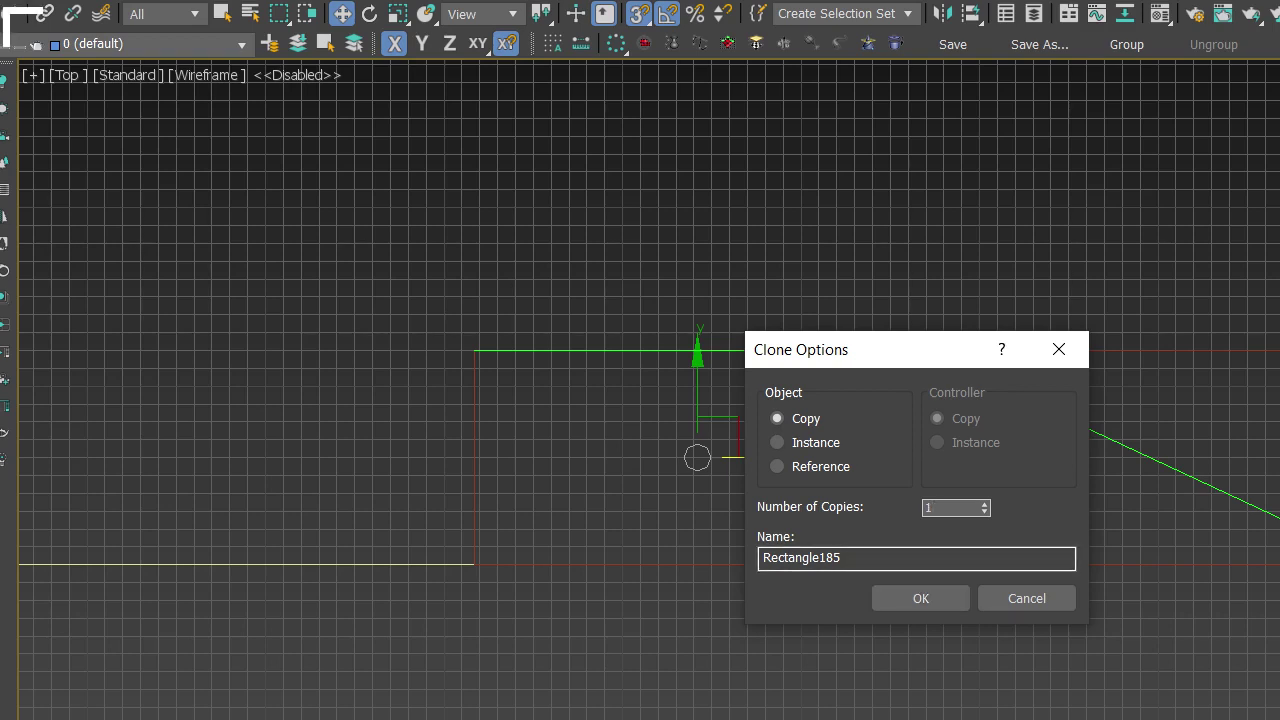
pyautogui.click(921, 598)
pyautogui.scroll(-2, 932, 567)
pyautogui.scroll(-3, 932, 567)
pyautogui.moveTo(932, 567); pyautogui.dragTo(1261, 484, button='middle')
pyautogui.scroll(-2, 1261, 484)
pyautogui.scroll(1, 545, 475)
pyautogui.moveTo(369, 488); pyautogui.dragTo(388, 495, button='middle')
pyautogui.scroll(8, 680, 495)
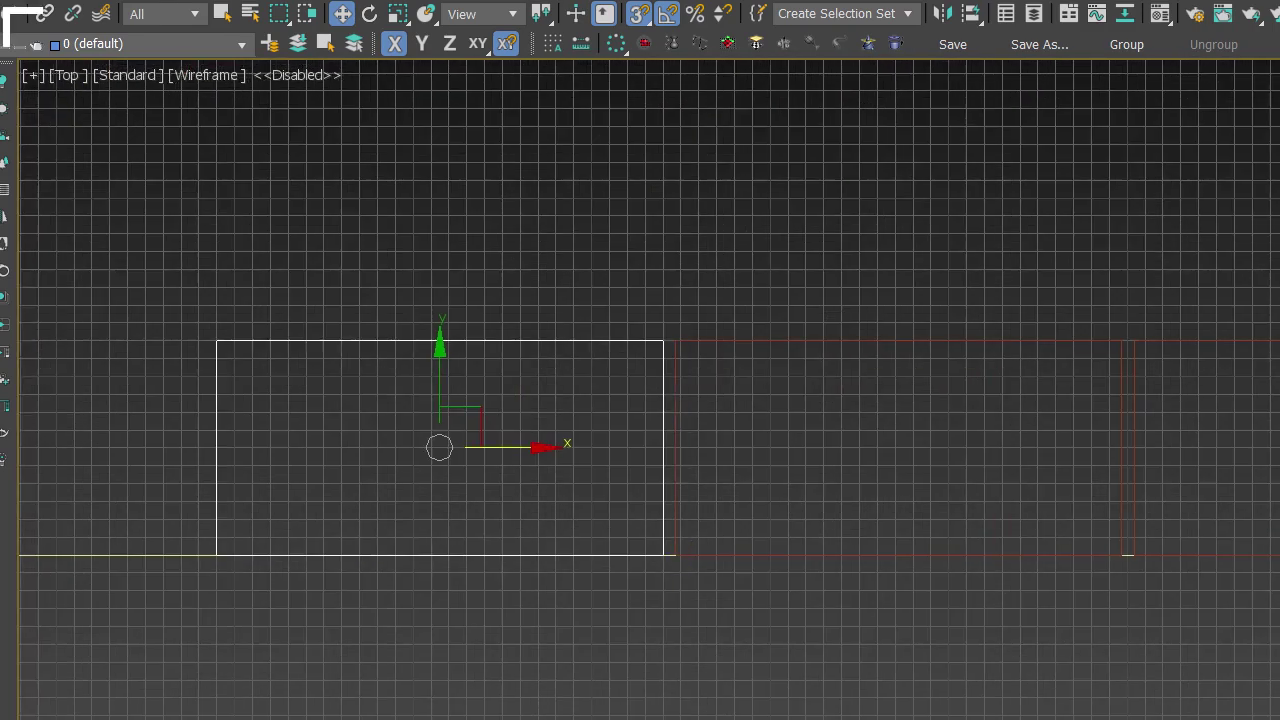
pyautogui.click(1189, 354)
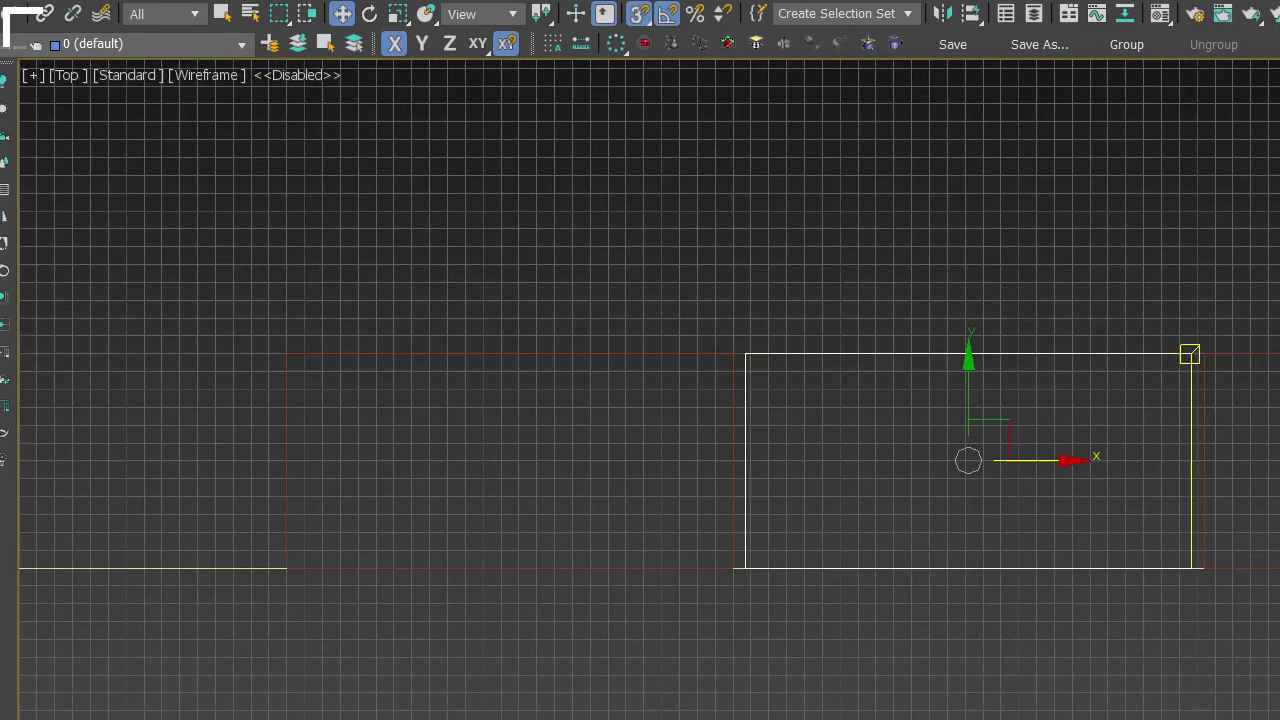
pyautogui.moveTo(1035, 461)
pyautogui.keyDown('shift'); pyautogui.mouseDown()
pyautogui.moveTo(1121, 461)
pyautogui.moveTo(946, 460)
pyautogui.moveTo(723, 411)
pyautogui.moveTo(803, 246)
pyautogui.moveTo(609, 390)
pyautogui.moveTo(516, 604)
pyautogui.moveTo(731, 568)
pyautogui.mouseUp(); pyautogui.keyUp('shift')
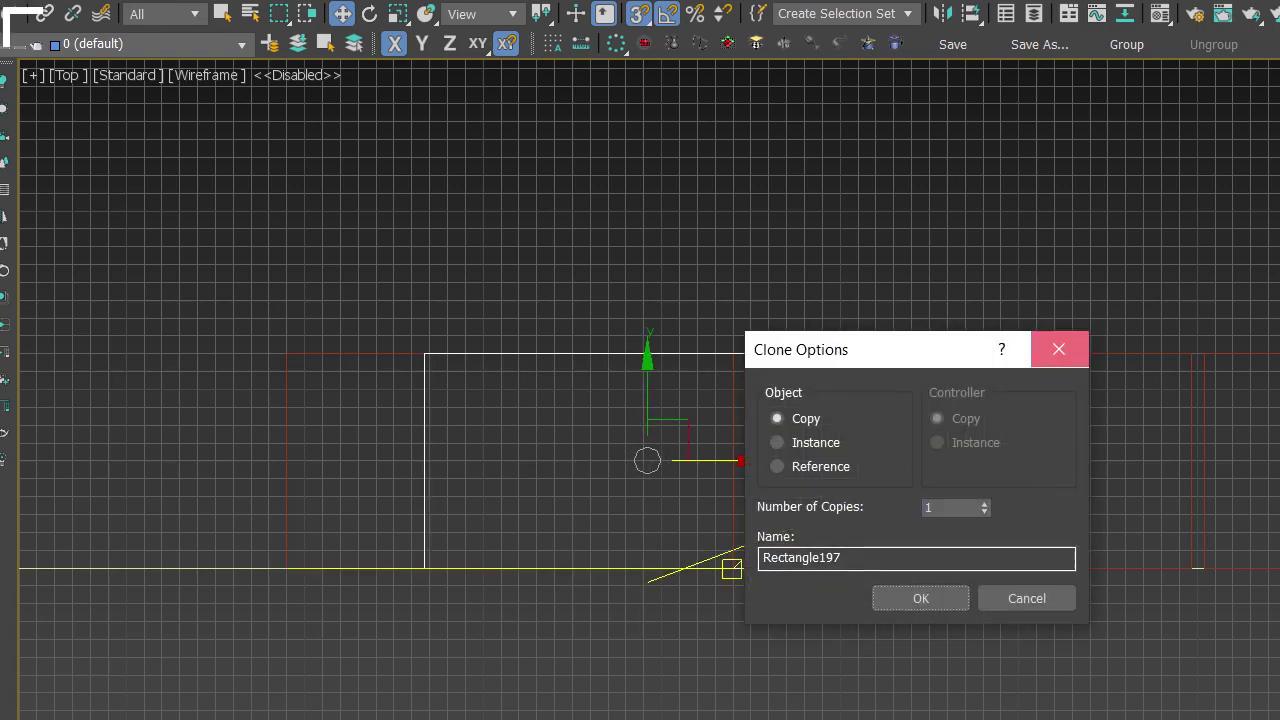
pyautogui.click(1137, 349)
# Step: Try to extend the row to the corner column with copies of the second-to-last brick, then undo the cloning
pyautogui.keyDown('shift'); pyautogui.moveTo(1189, 354); pyautogui.dragTo(731, 354); pyautogui.keyUp('shift')
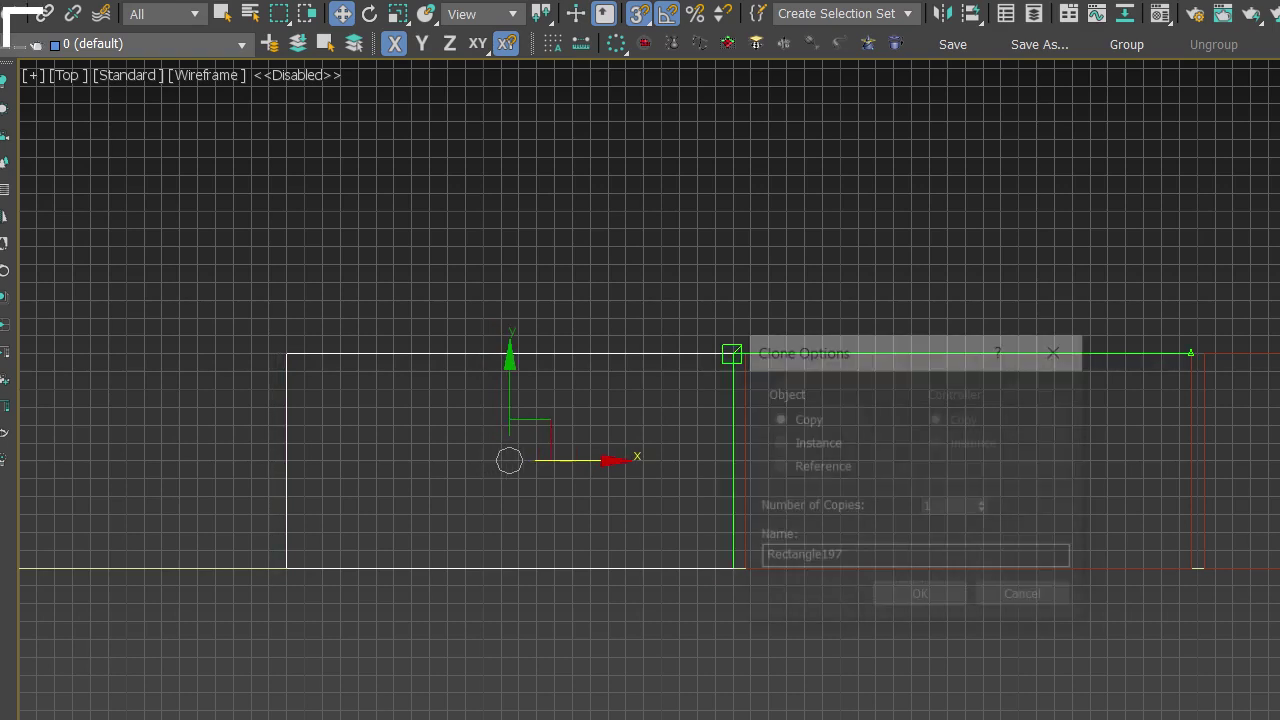
pyautogui.click(984, 503)
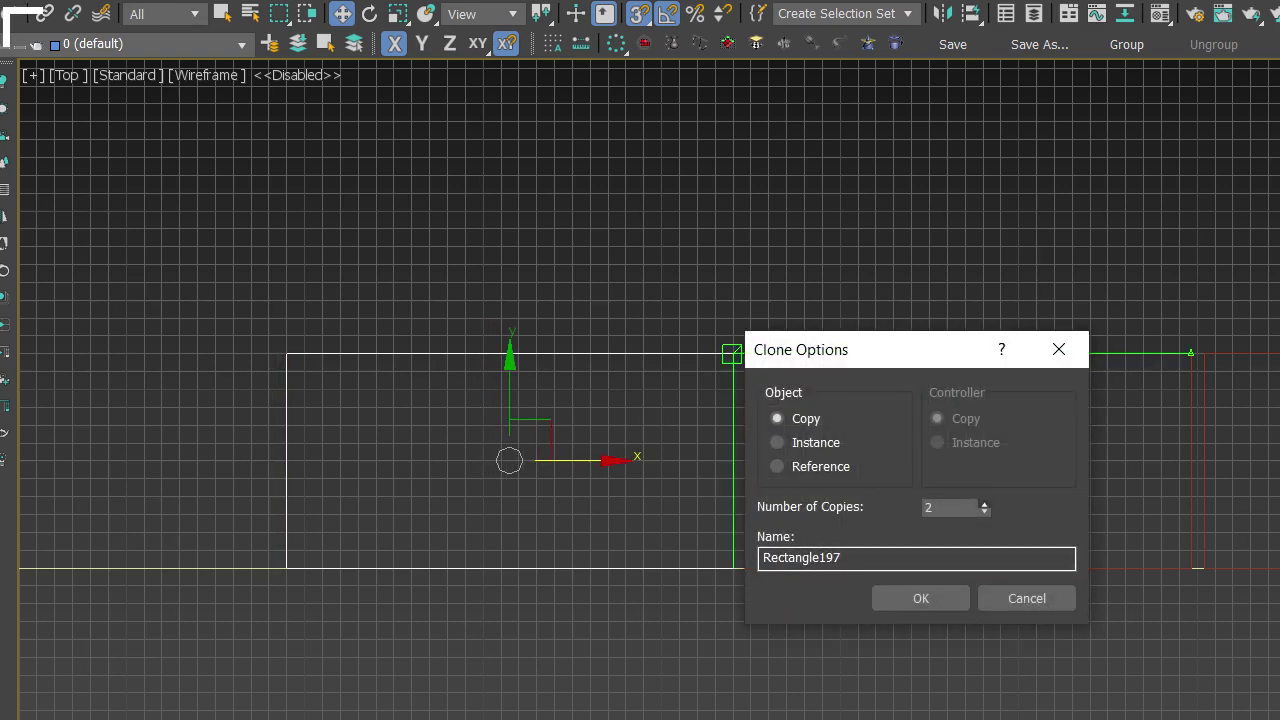
pyautogui.click(915, 598)
pyautogui.scroll(-3, 828, 582)
pyautogui.moveTo(345, 577); pyautogui.dragTo(593, 530, button='middle')
pyautogui.scroll(3, 461, 481)
pyautogui.scroll(-3, 545, 487)
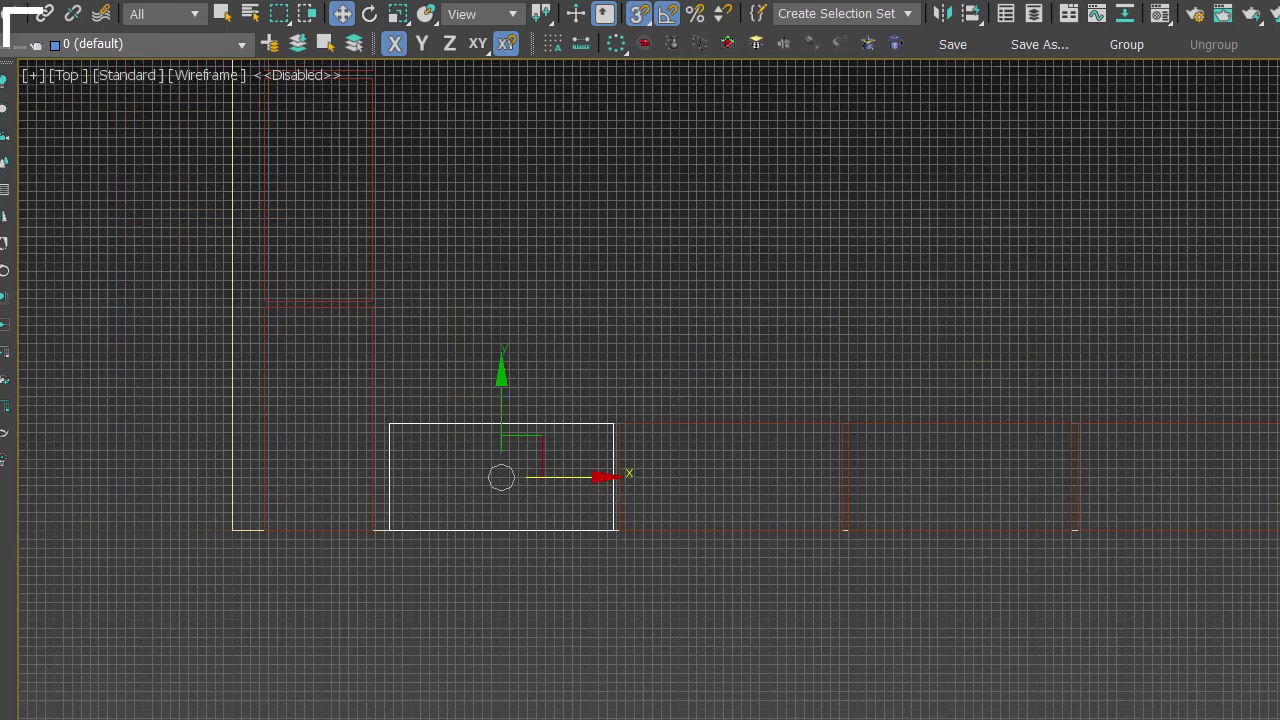
pyautogui.scroll(1, 690, 485)
pyautogui.hotkey('ctrl', 'z')
pyautogui.hotkey('ctrl', 'z')
pyautogui.hotkey('ctrl', 'z')
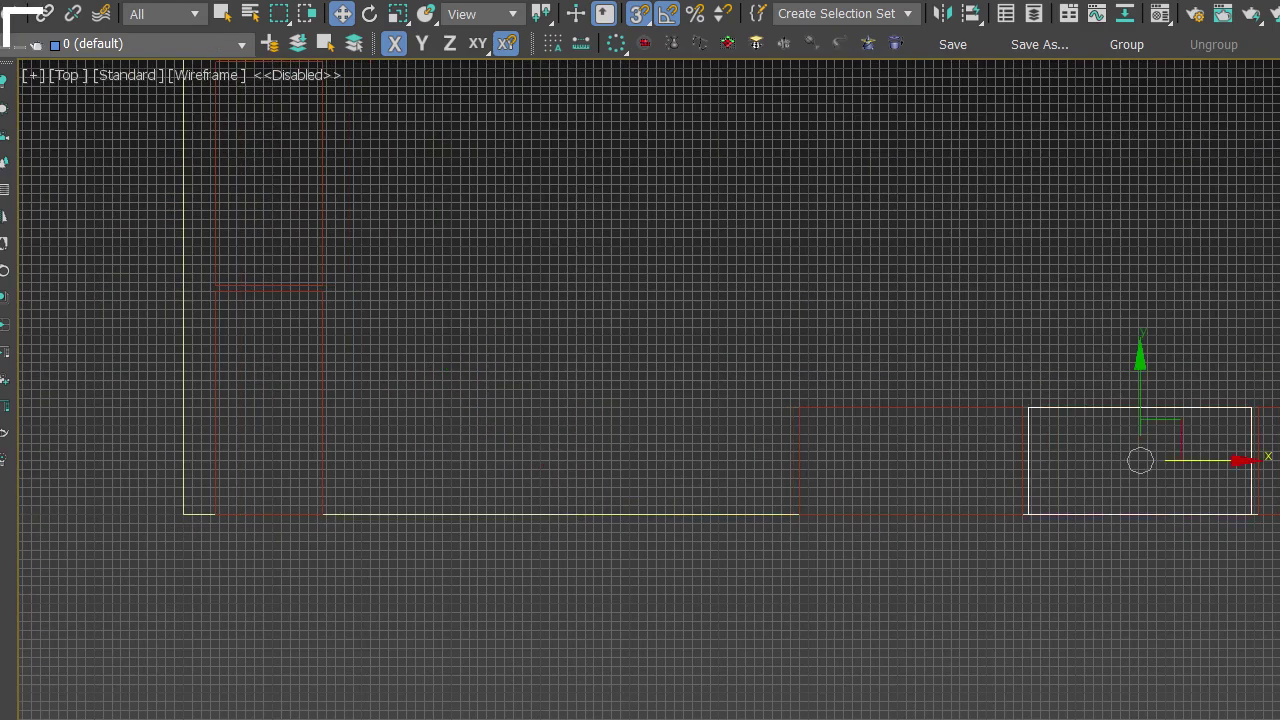
# Step: Try shifting the row's end brick along X against its neighbour, then undo the move to restore the mortar joint
pyautogui.scroll(-5, 748, 504)
pyautogui.moveTo(750, 503); pyautogui.dragTo(547, 409, button='middle')
pyautogui.scroll(6, 1010, 390)
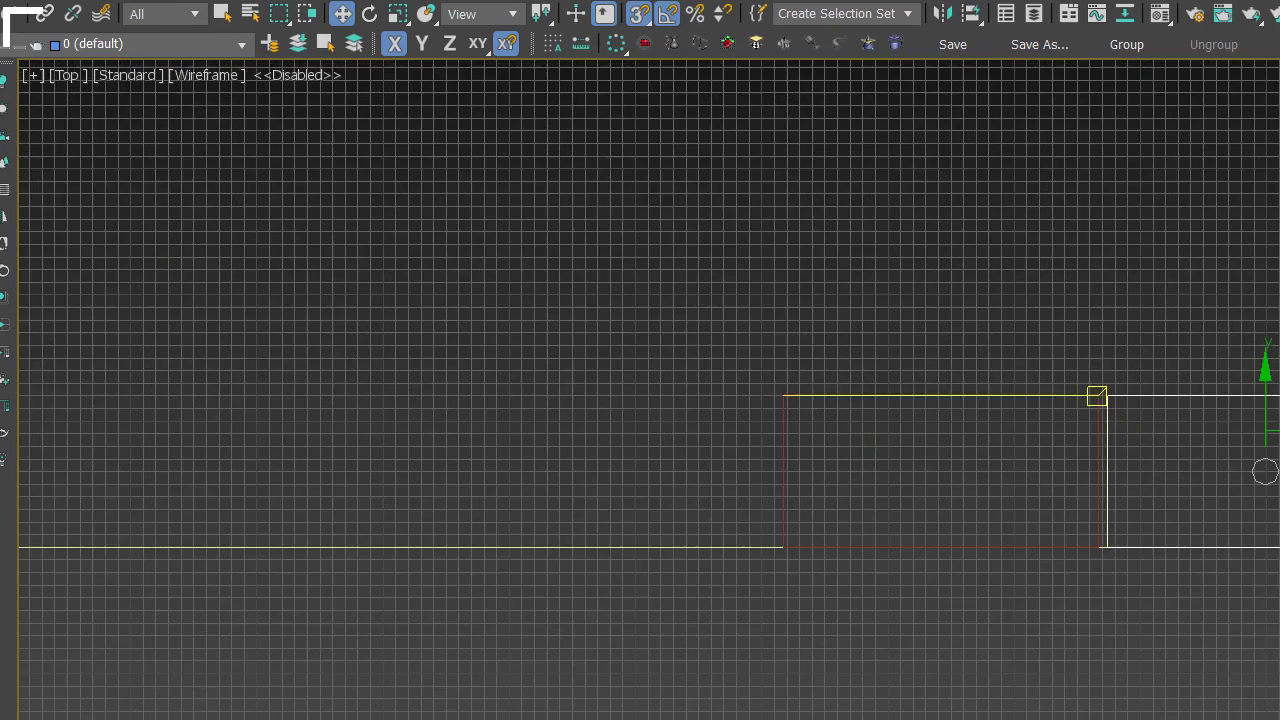
pyautogui.scroll(2, 1098, 414)
pyautogui.click(1097, 376)
pyautogui.scroll(1, 1099, 412)
pyautogui.scroll(-3, 1101, 442)
pyautogui.moveTo(1101, 442); pyautogui.dragTo(1035, 400, button='middle')
pyautogui.moveTo(1035, 400)
pyautogui.mouseDown()
pyautogui.moveTo(1058, 395)
pyautogui.moveTo(1048, 360)
pyautogui.mouseUp()
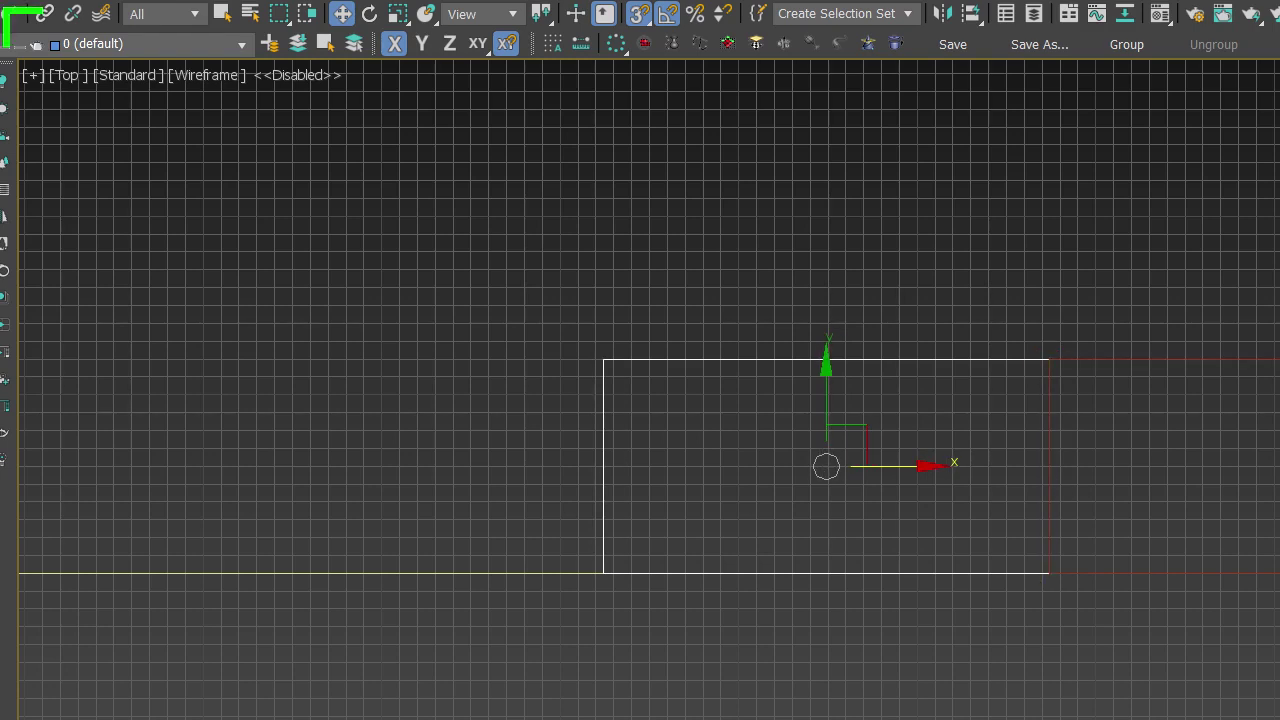
pyautogui.hotkey('ctrl', 'z')
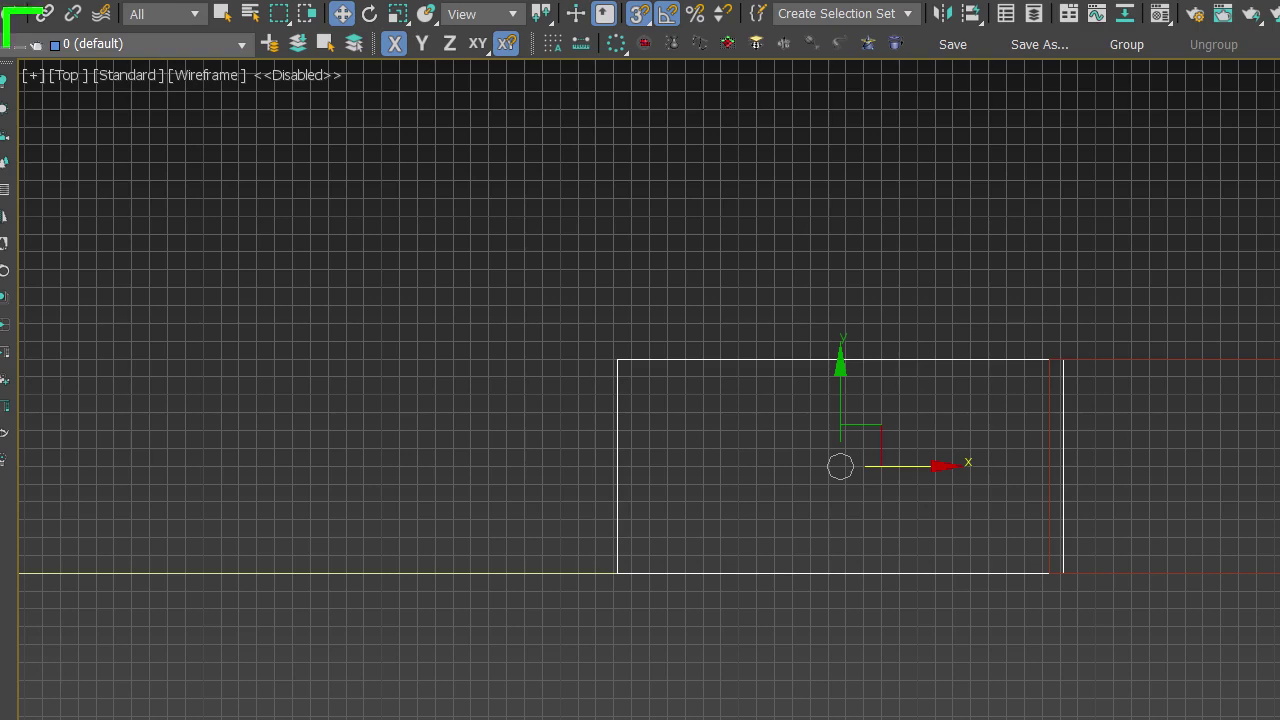
pyautogui.hotkey('ctrl', 'y')
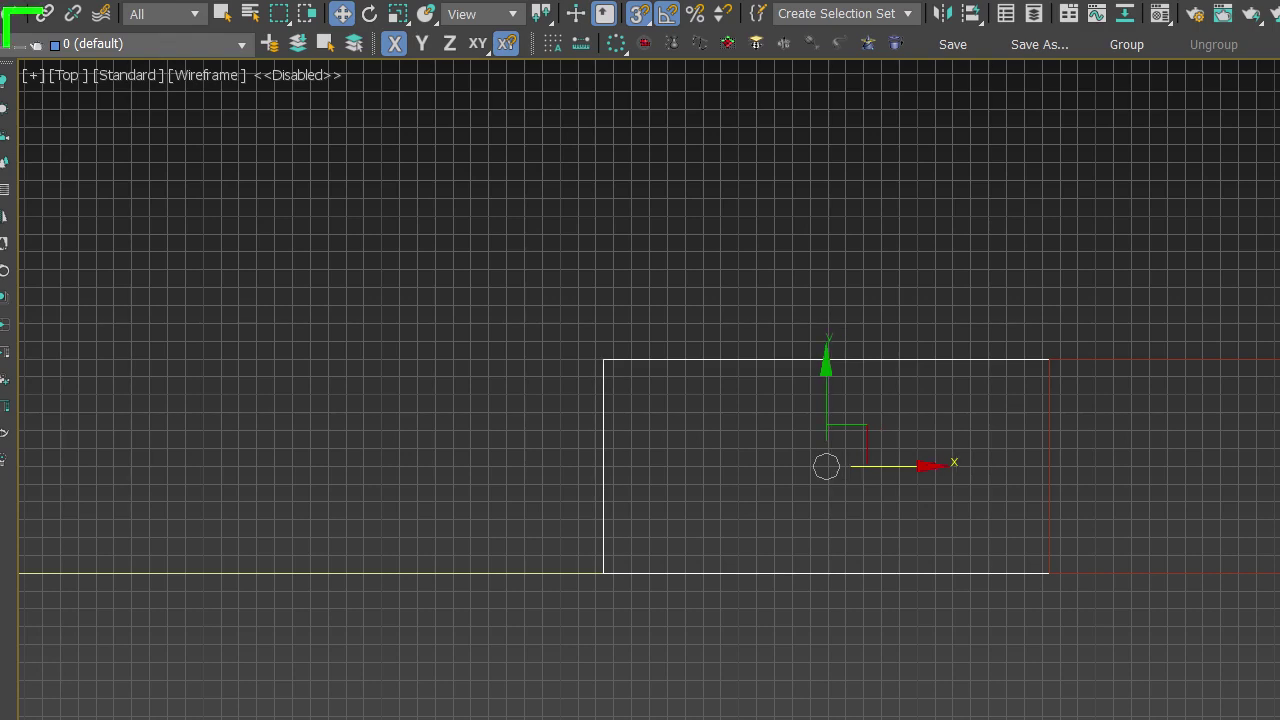
pyautogui.hotkey('ctrl', 'z')
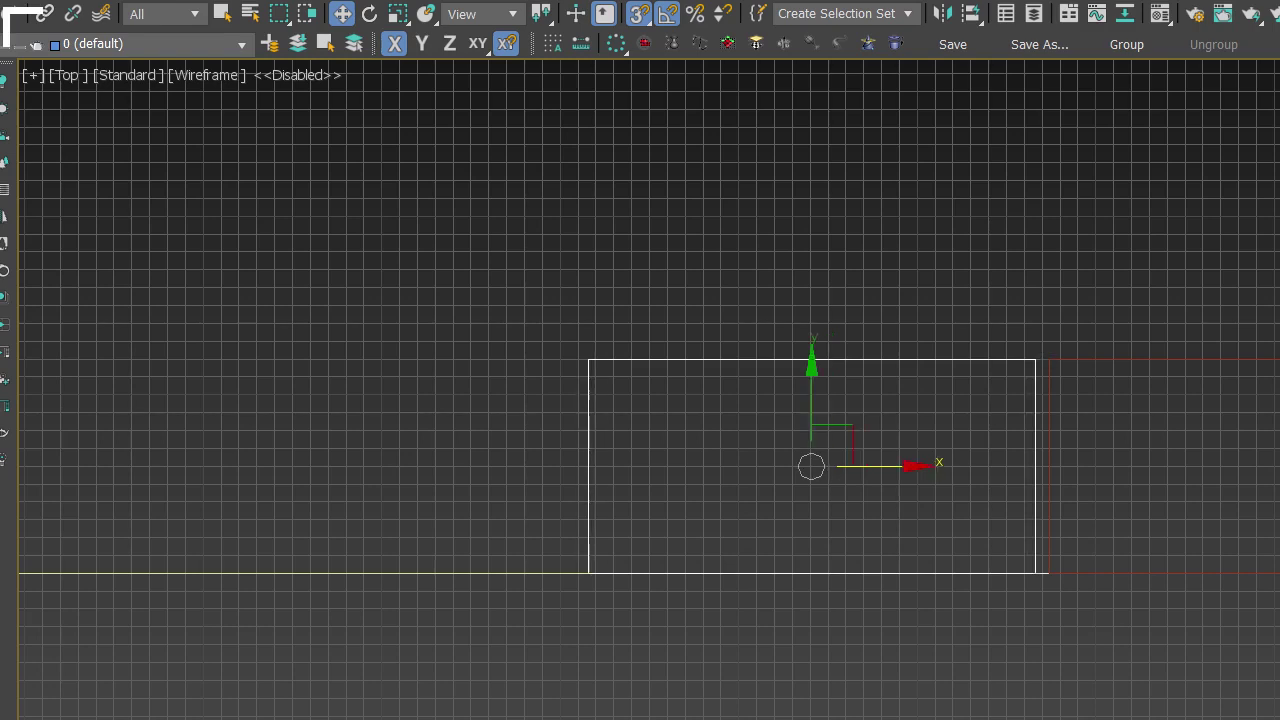
# Step: Clone the second-to-last brick along X onto the end brick's position, making 15 copies at the same joint spacing
pyautogui.moveTo(1149, 502); pyautogui.dragTo(1087, 480, button='middle')
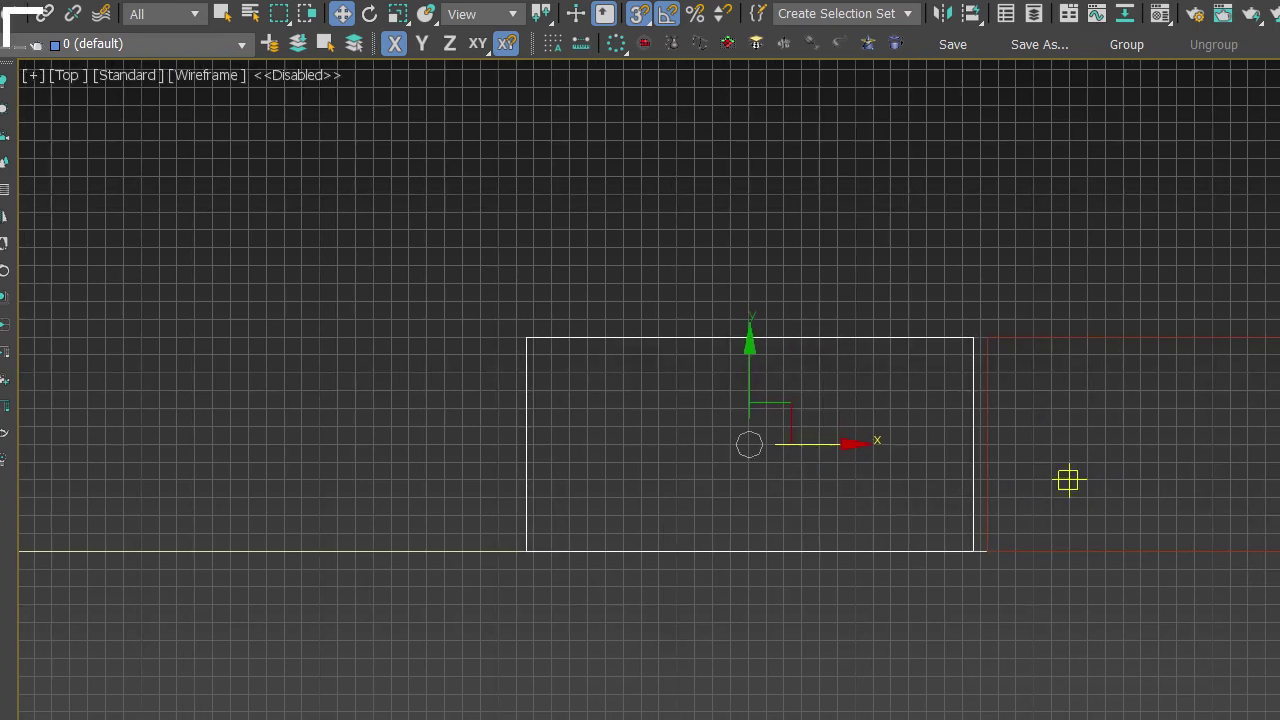
pyautogui.click(987, 446)
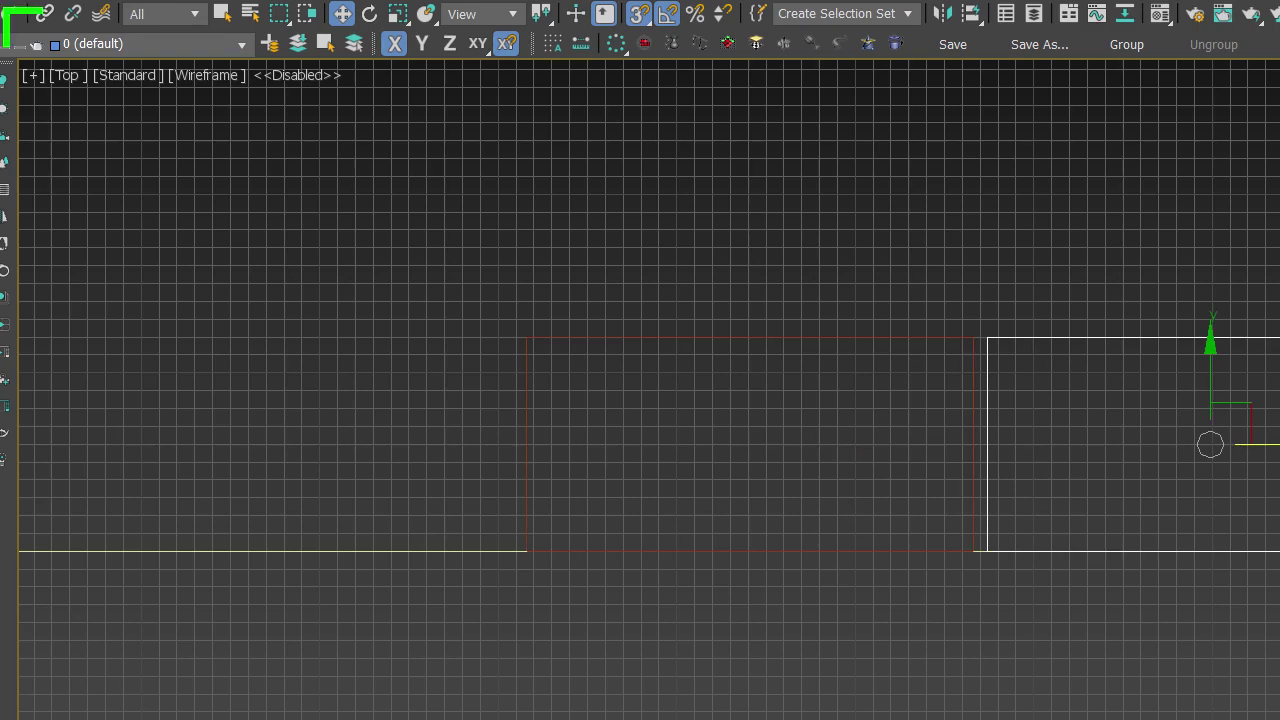
pyautogui.moveTo(1279, 338)
pyautogui.keyDown('shift'); pyautogui.mouseDown()
pyautogui.moveTo(1261, 362)
pyautogui.moveTo(907, 371)
pyautogui.moveTo(960, 357)
pyautogui.moveTo(971, 337)
pyautogui.mouseUp(); pyautogui.keyUp('shift')
pyautogui.write('15')
pyautogui.click(921, 598)
# Step: Delete the last cloned brick that overlaps the corner column and check the row's end there
pyautogui.scroll(-4, 923, 603)
pyautogui.scroll(-2, 230, 480)
pyautogui.moveTo(230, 480); pyautogui.dragTo(570, 448, button='middle')
pyautogui.scroll(11, 564, 430)
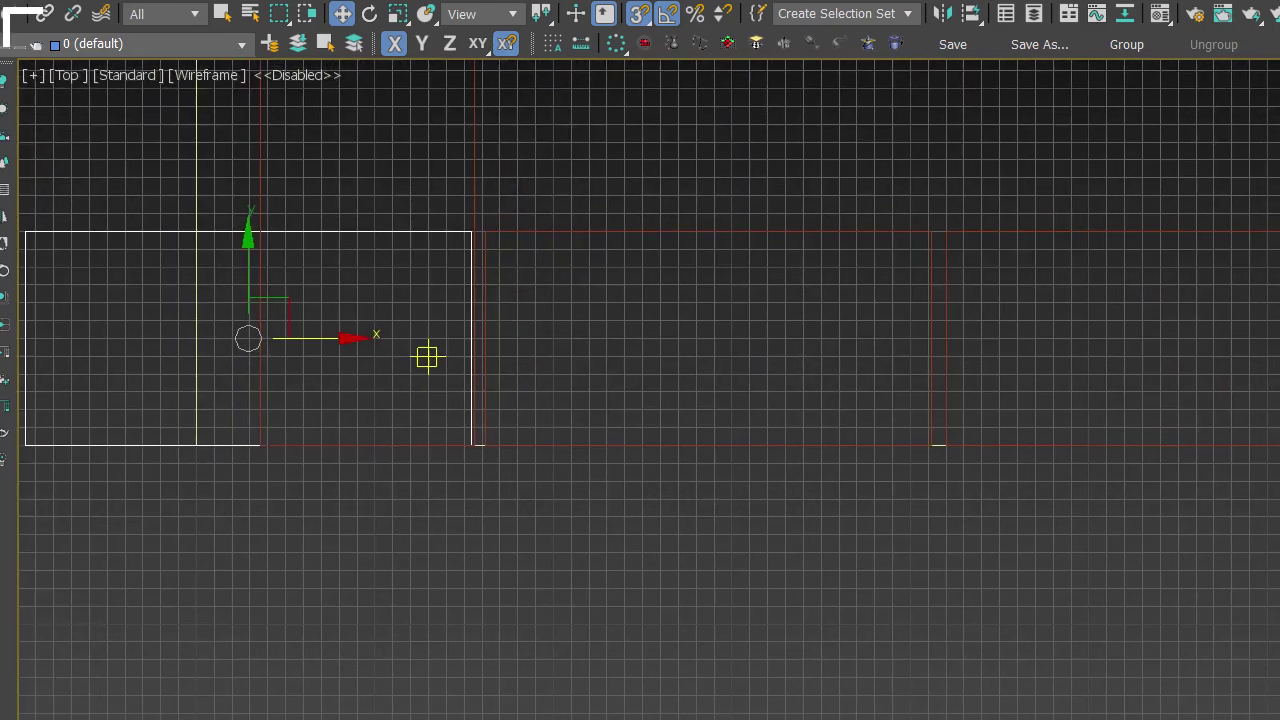
pyautogui.scroll(-2, 427, 356)
pyautogui.moveTo(427, 356); pyautogui.dragTo(450, 418, button='middle')
pyautogui.press('Delete')
pyautogui.scroll(10, 486, 334)
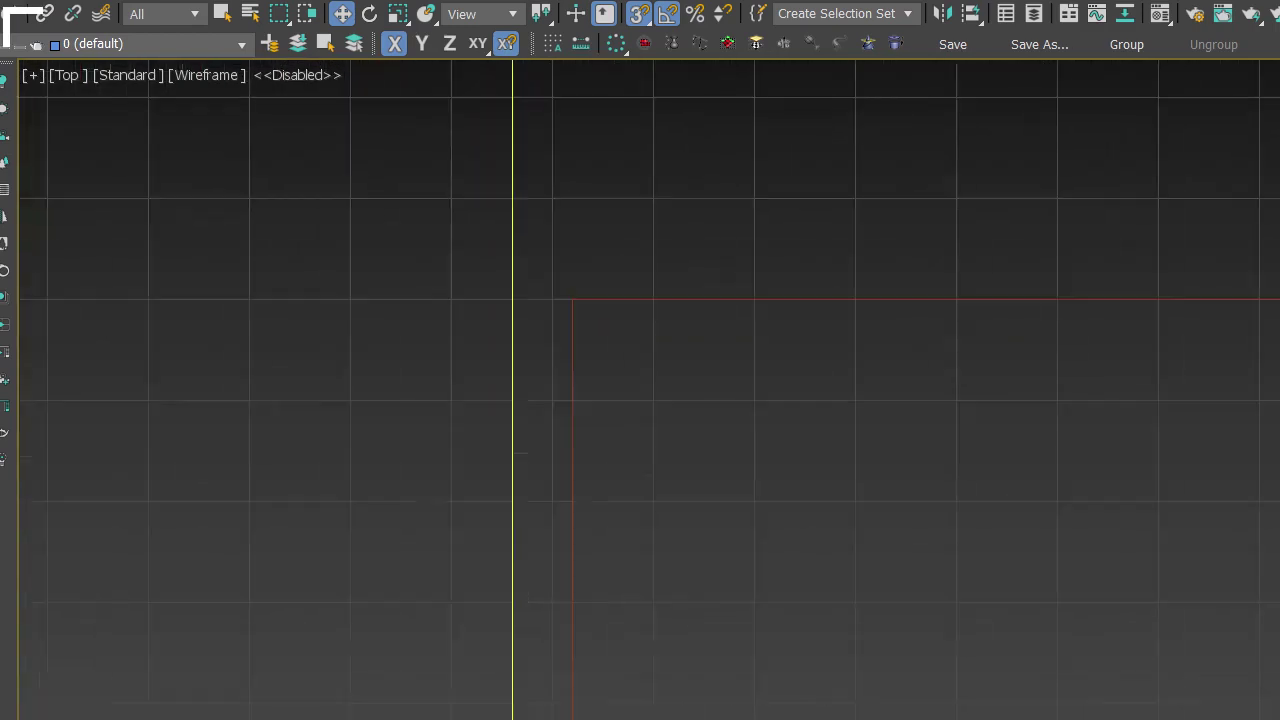
pyautogui.scroll(-9, 580, 352)
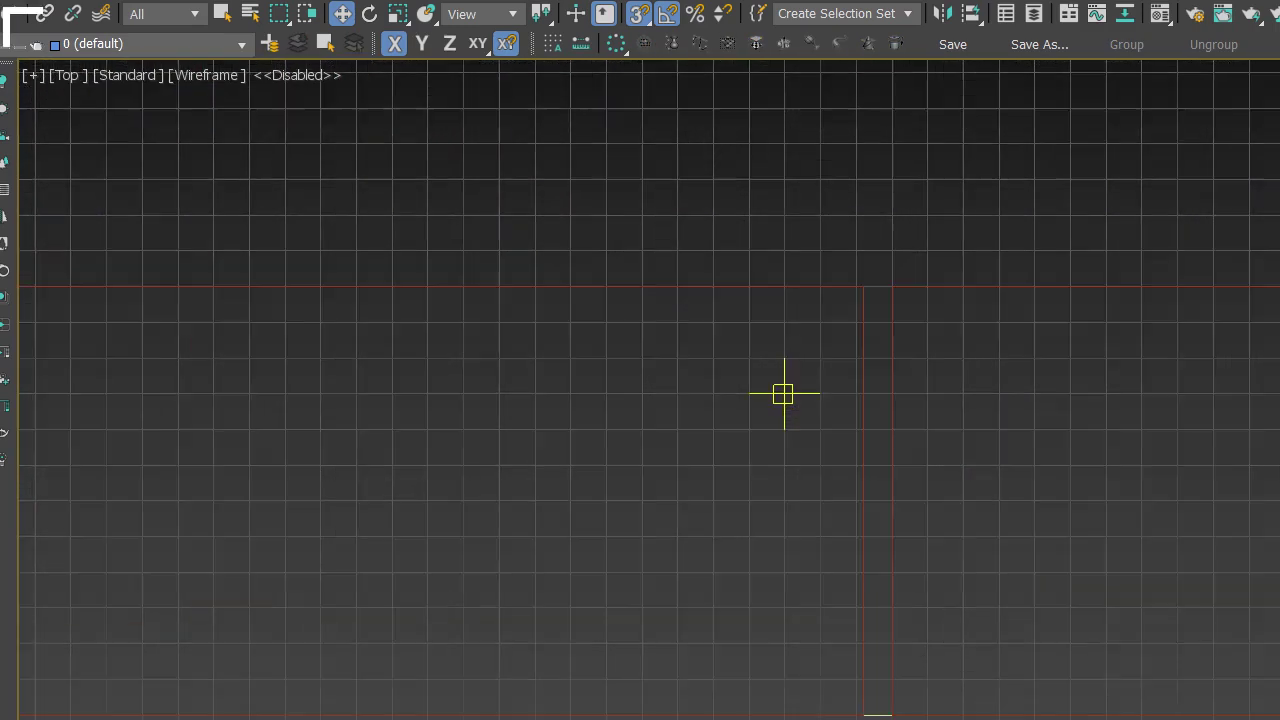
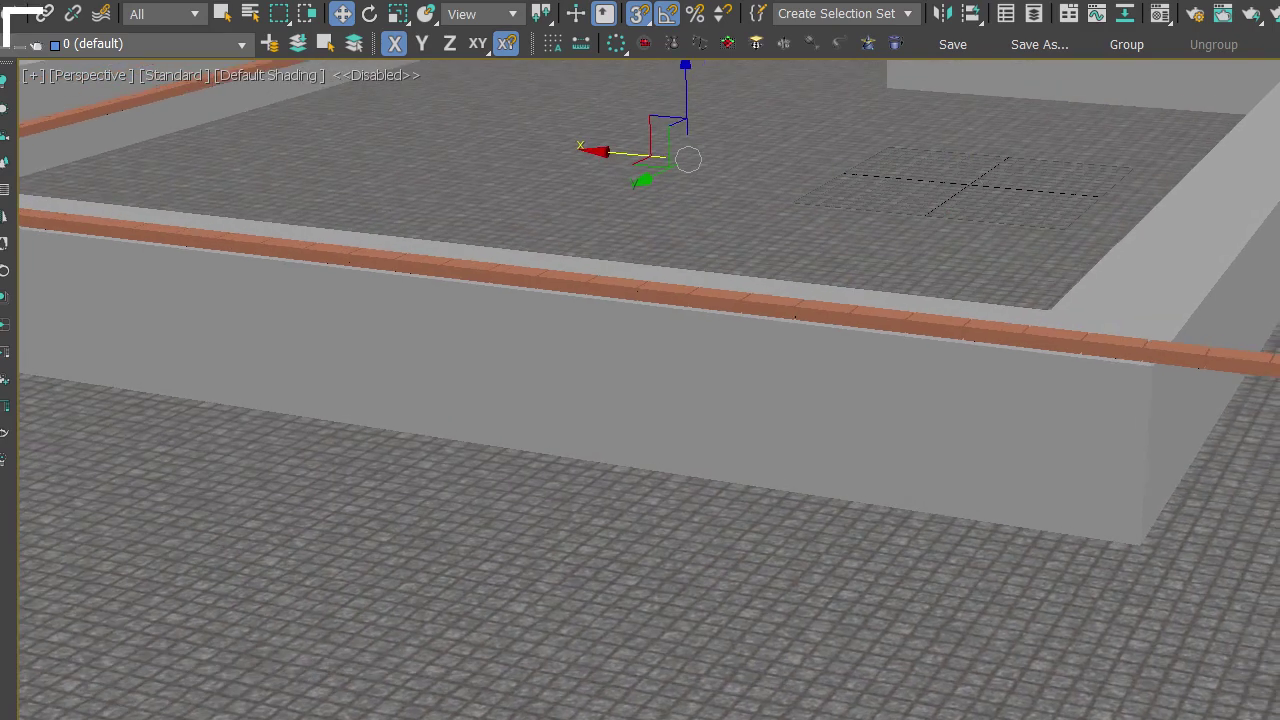
# Step: Examine the finished brick course around the foundation and the joints near an outer corner in the Perspective view
pyautogui.press('q')
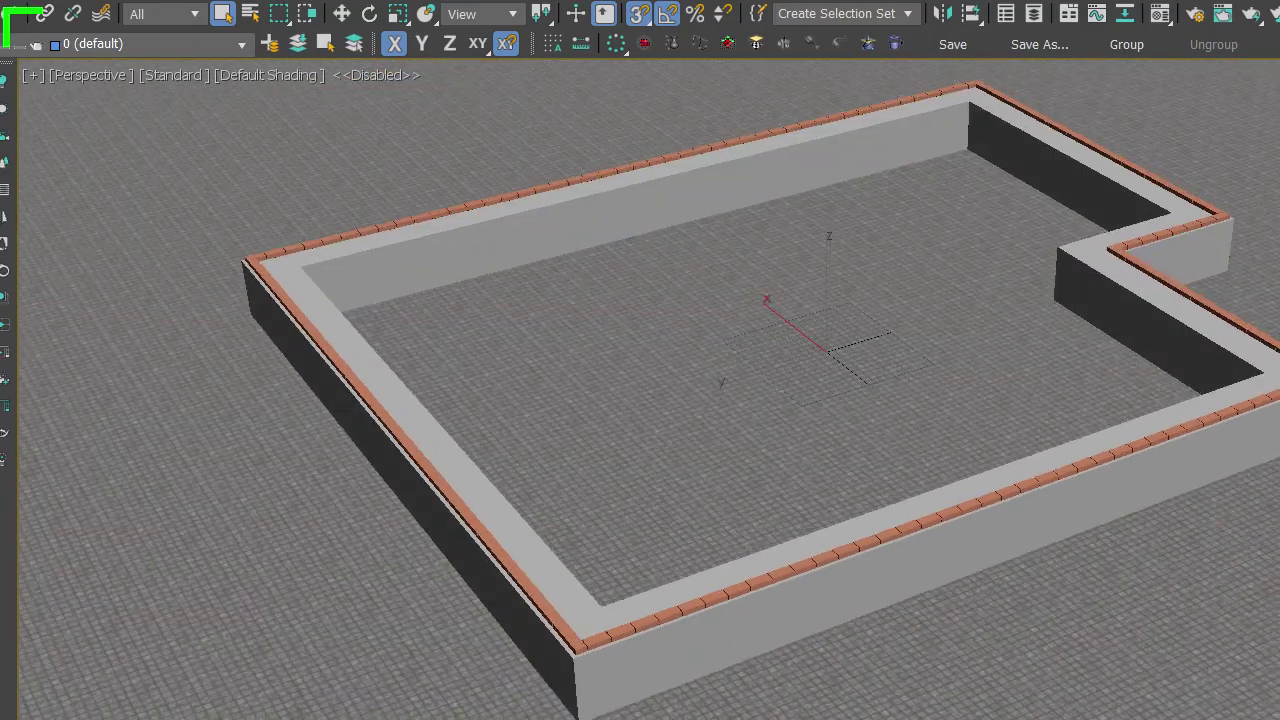
pyautogui.keyDown('alt'); pyautogui.moveTo(1190, 560); pyautogui.dragTo(1075, 570, button='middle'); pyautogui.keyUp('alt')
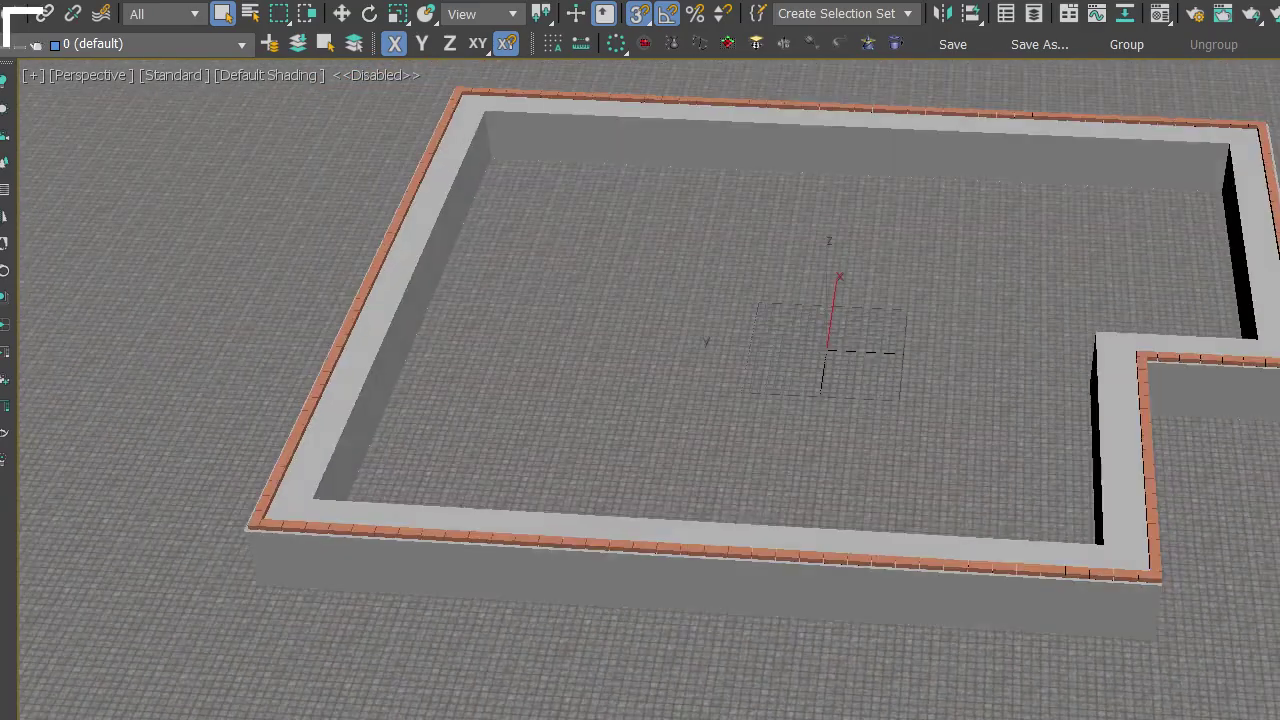
pyautogui.scroll(8, 1075, 570)
pyautogui.scroll(4, 1006, 553)
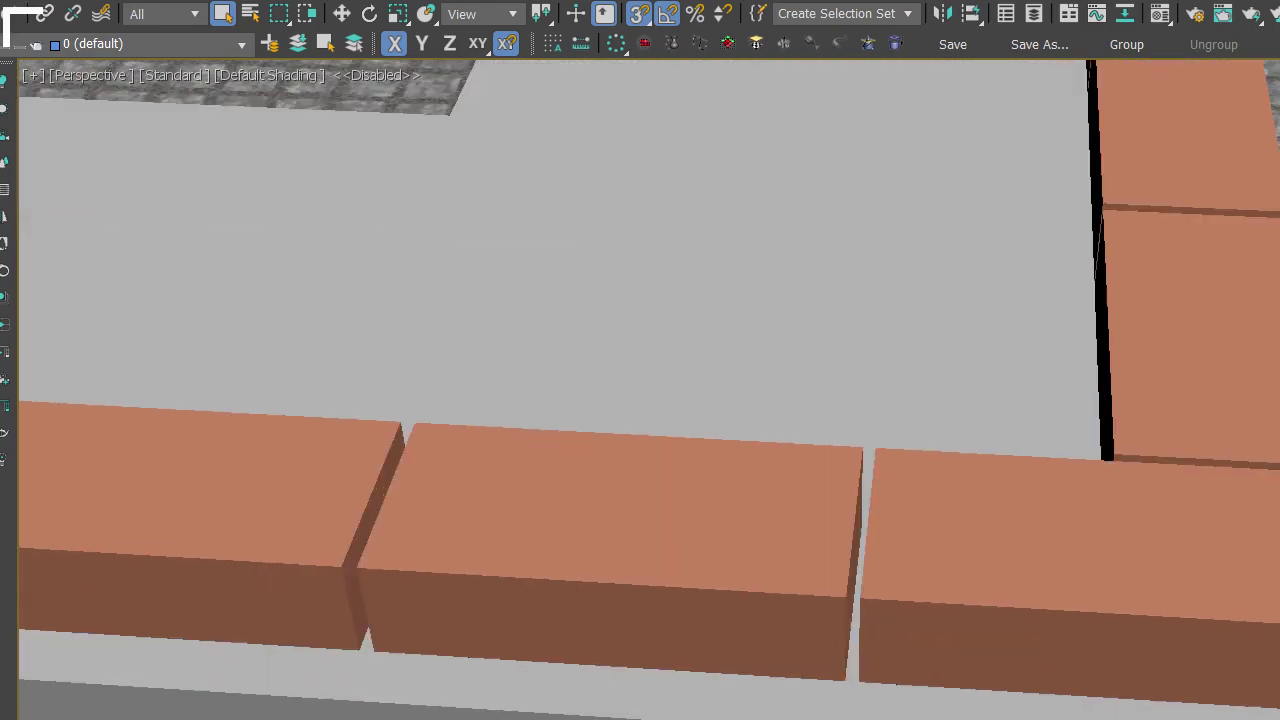
pyautogui.scroll(-5, 1006, 553)
pyautogui.keyDown('alt'); pyautogui.moveTo(1006, 553); pyautogui.dragTo(690, 575, button='middle'); pyautogui.keyUp('alt')
pyautogui.scroll(4, 870, 307)
pyautogui.moveTo(870, 307); pyautogui.dragTo(1010, 390, button='middle')
pyautogui.scroll(-6, 1000, 410)
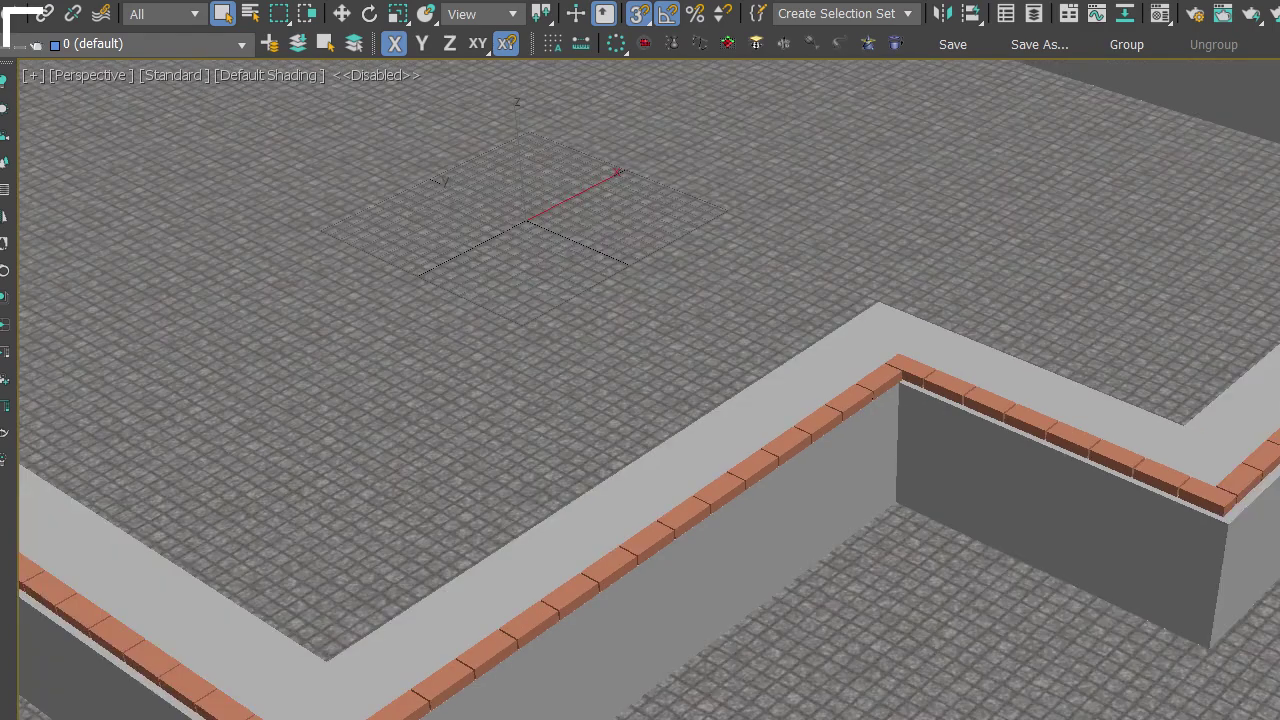
# Step: Inspect how the bricks meet at the foundation's inner corner and check the joints along the adjoining row
pyautogui.scroll(6, 950, 395)
pyautogui.scroll(4, 888, 396)
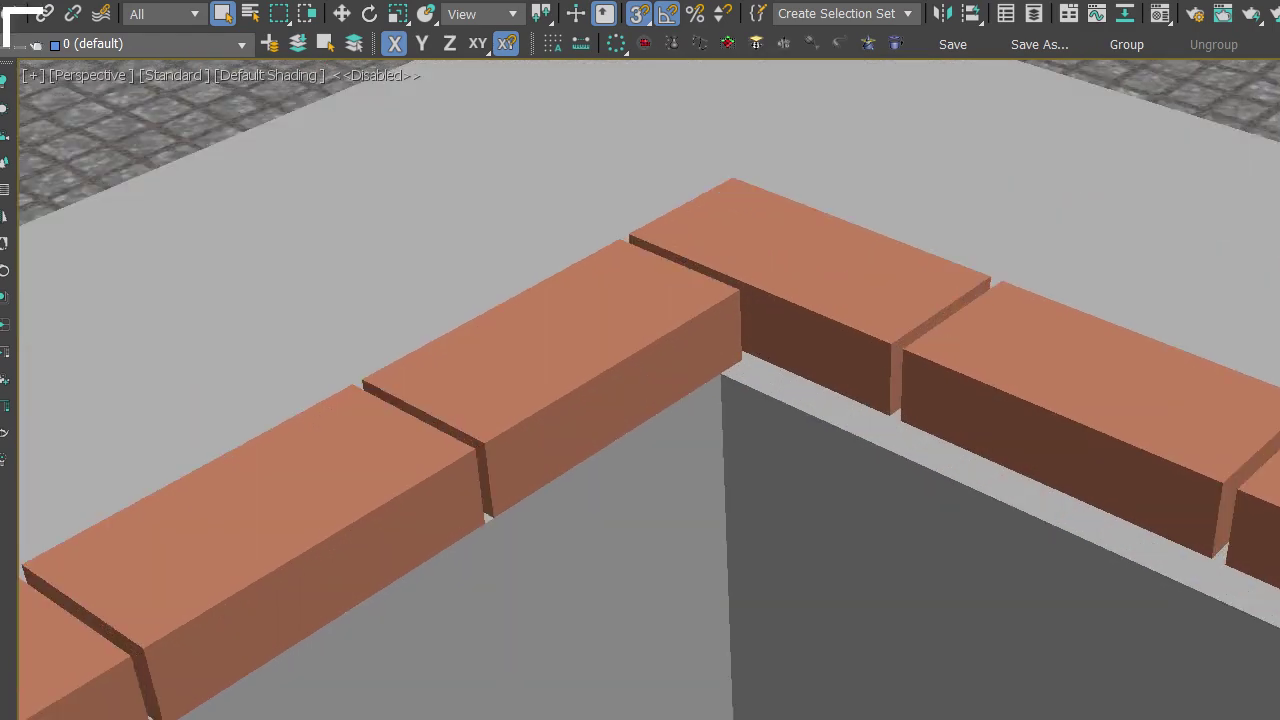
pyautogui.scroll(-2, 910, 440)
pyautogui.scroll(-4, 600, 520)
pyautogui.moveTo(350, 620); pyautogui.dragTo(766, 418, button='middle')
pyautogui.scroll(6, 585, 575)
pyautogui.scroll(-4, 600, 450)
pyautogui.scroll(6, 766, 418)
pyautogui.scroll(-8, 805, 425)
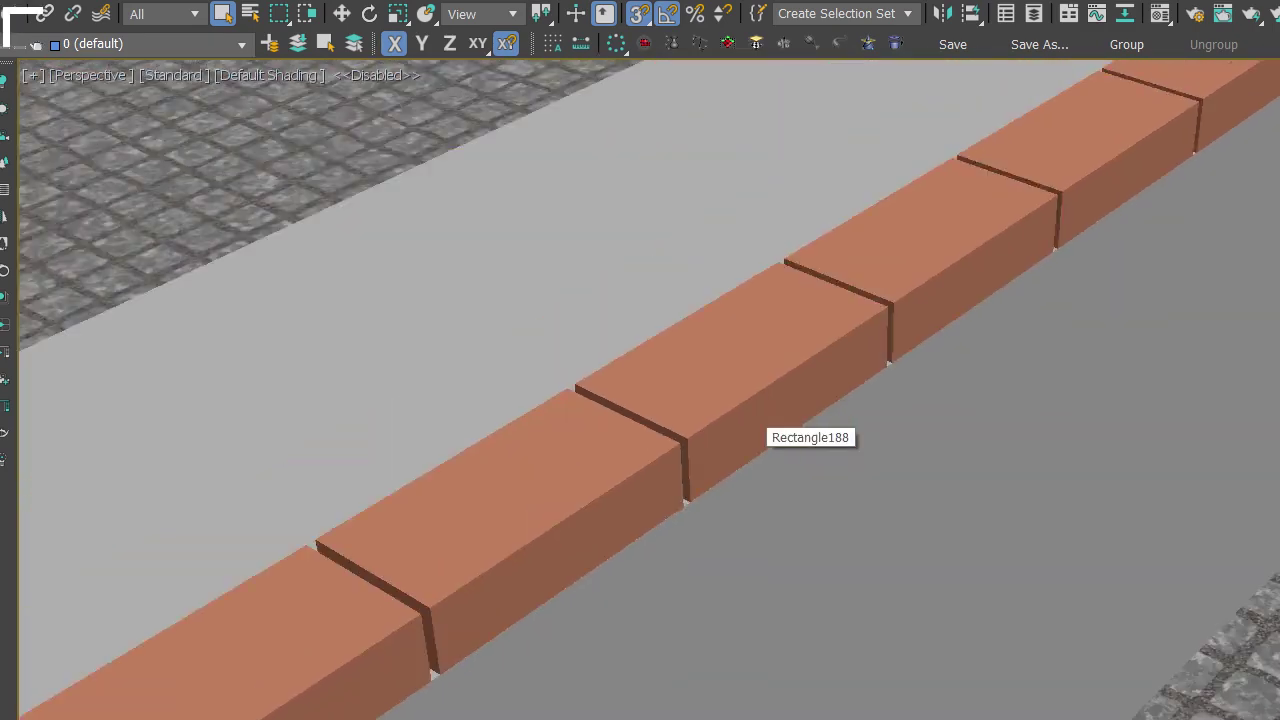
pyautogui.scroll(6, 1265, 425)
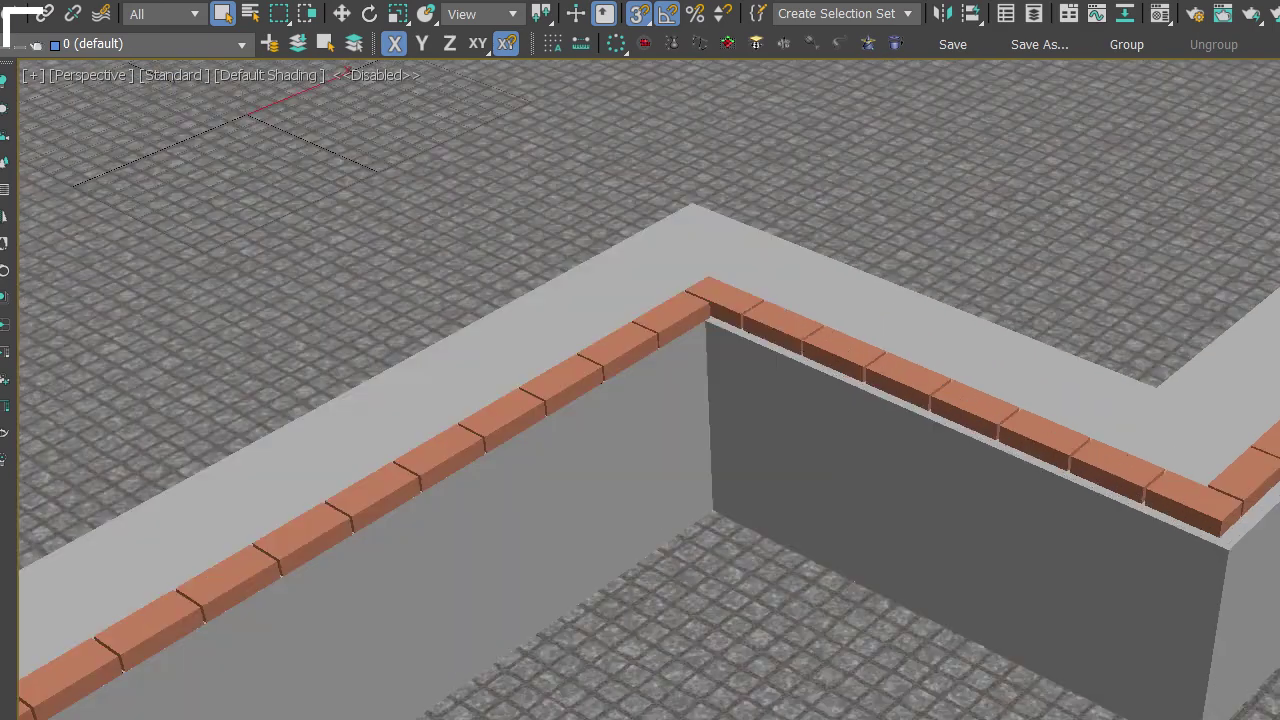
pyautogui.scroll(-3, 1213, 540)
pyautogui.scroll(-6, 1165, 530)
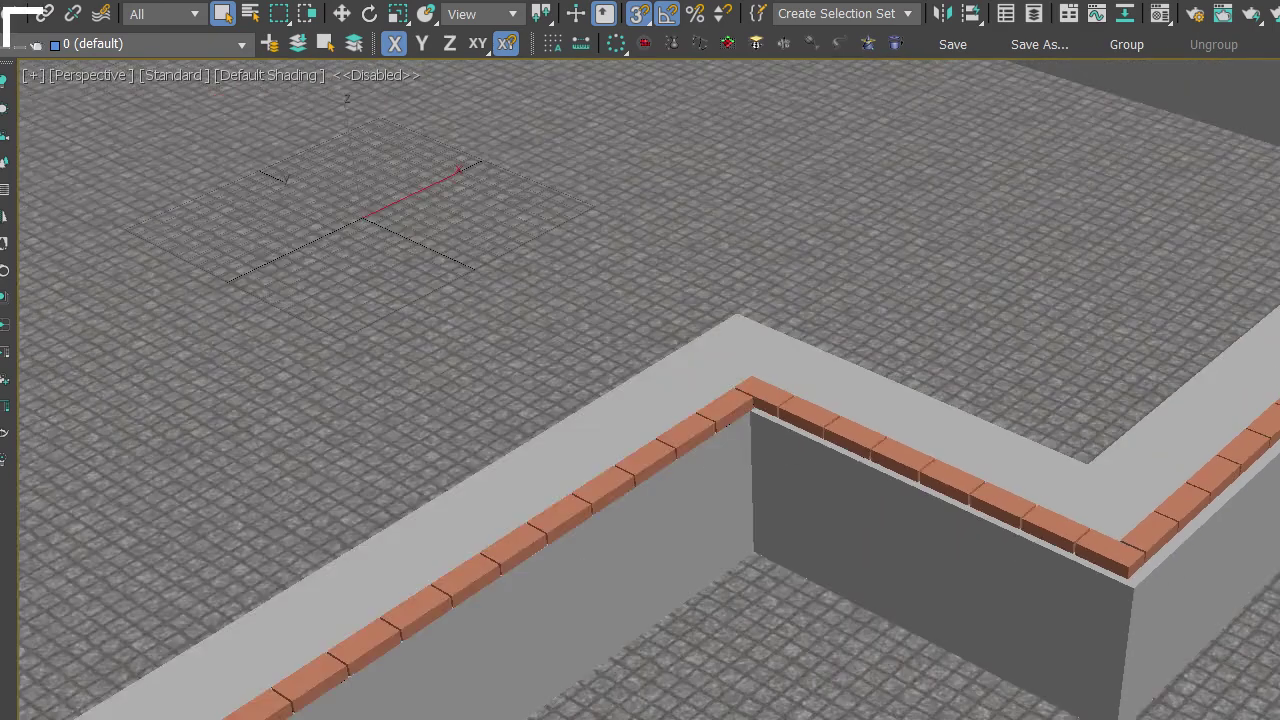
pyautogui.scroll(-2, 905, 620)
pyautogui.moveTo(905, 620); pyautogui.dragTo(958, 616, button='middle')
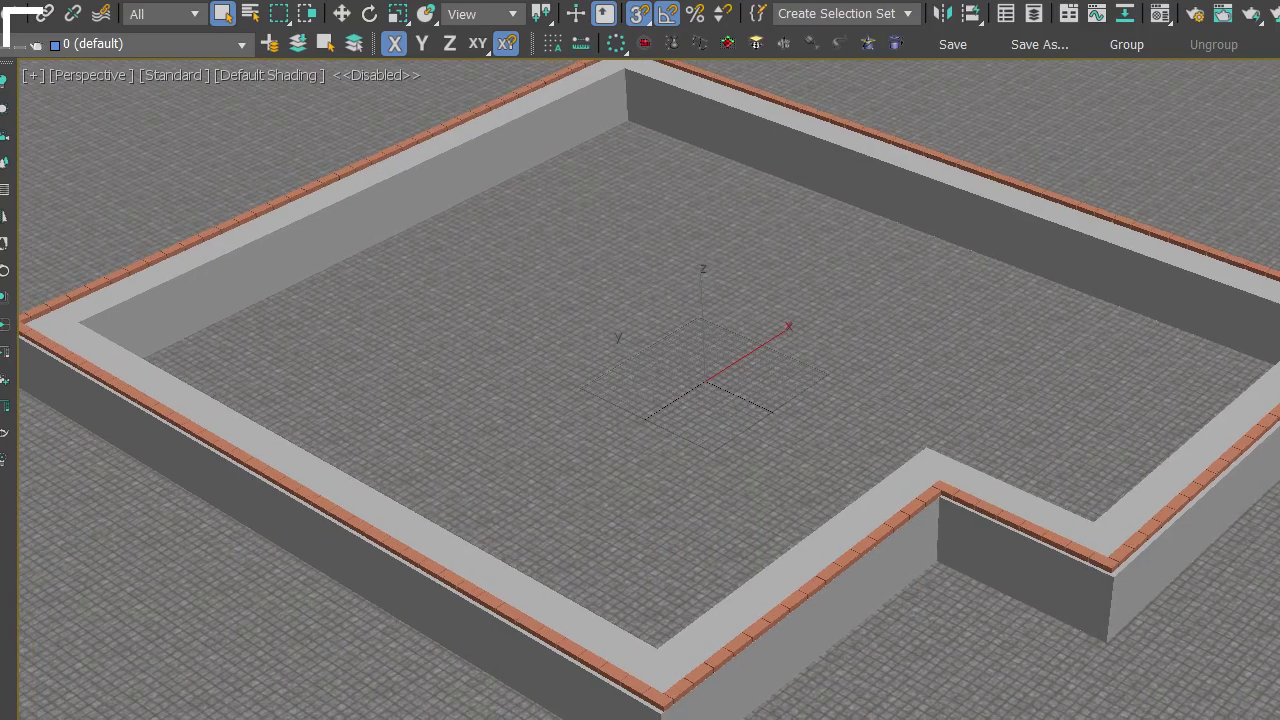
# Step: Examine the two brick rows meeting at the outer corner beside the recess from different angles
pyautogui.keyDown('alt'); pyautogui.moveTo(880, 616); pyautogui.dragTo(955, 606, button='middle'); pyautogui.keyUp('alt')
pyautogui.scroll(6, 840, 606)
pyautogui.moveTo(840, 606); pyautogui.dragTo(782, 597, button='middle')
pyautogui.scroll(-4, 1060, 615)
pyautogui.keyDown('alt'); pyautogui.moveTo(1060, 615); pyautogui.dragTo(985, 628, button='middle'); pyautogui.keyUp('alt')
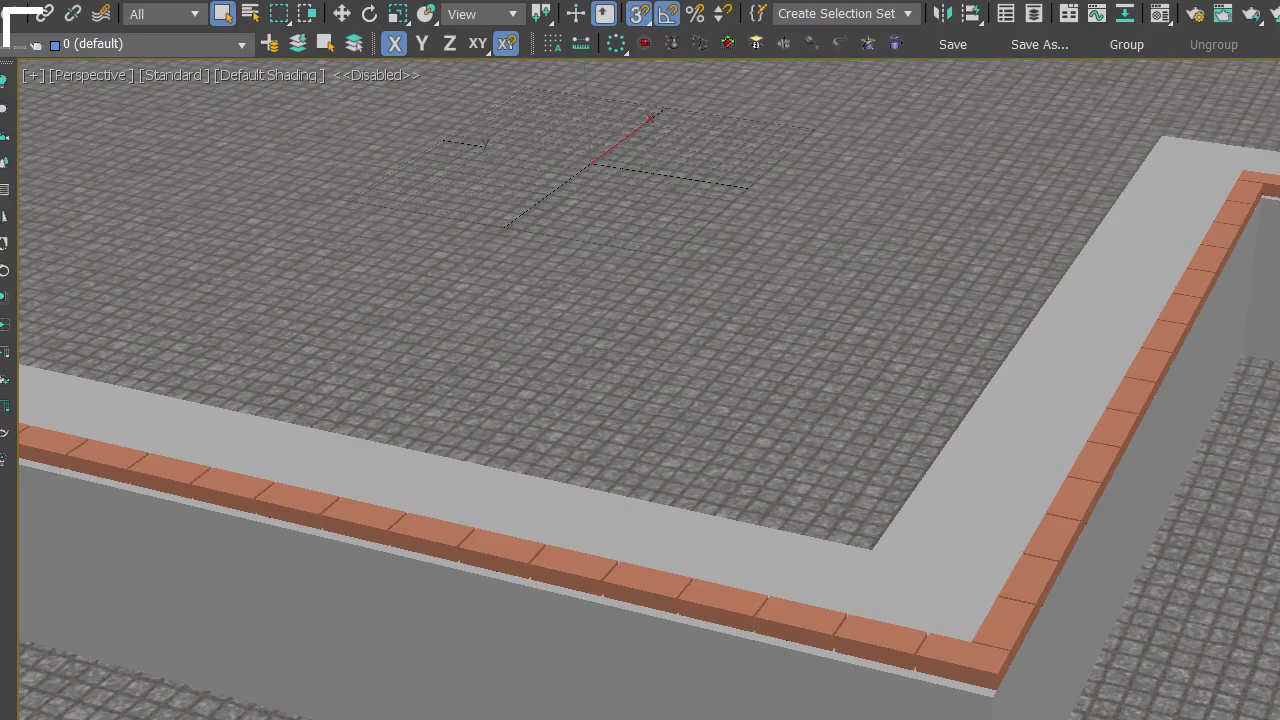
pyautogui.scroll(-2, 1040, 575)
pyautogui.keyDown('alt'); pyautogui.moveTo(1040, 575); pyautogui.dragTo(950, 566, button='middle'); pyautogui.keyUp('alt')
pyautogui.scroll(3, 1000, 450)
pyautogui.scroll(-2, 1000, 450)
# Step: Inspect the outer corner brick and its neighbouring joints up close from a low viewing angle
pyautogui.keyDown('alt'); pyautogui.moveTo(1010, 440); pyautogui.dragTo(1070, 345, button='middle'); pyautogui.keyUp('alt')
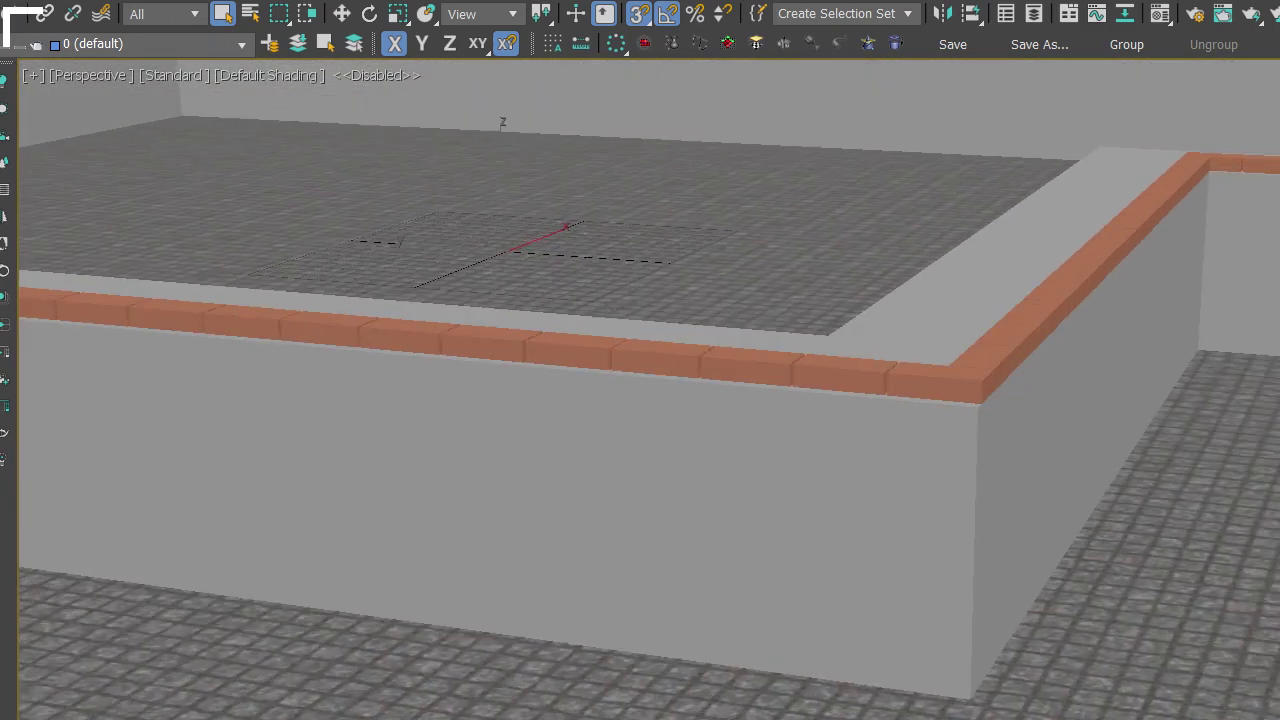
pyautogui.scroll(3, 1070, 345)
pyautogui.scroll(4, 1044, 352)
pyautogui.scroll(-2, 585, 412)
pyautogui.keyDown('alt'); pyautogui.moveTo(585, 412); pyautogui.dragTo(722, 422, button='middle'); pyautogui.keyUp('alt')
pyautogui.scroll(-4, 637, 563)
pyautogui.moveTo(1150, 502); pyautogui.dragTo(957, 497, button='middle')
pyautogui.scroll(4, 957, 497)
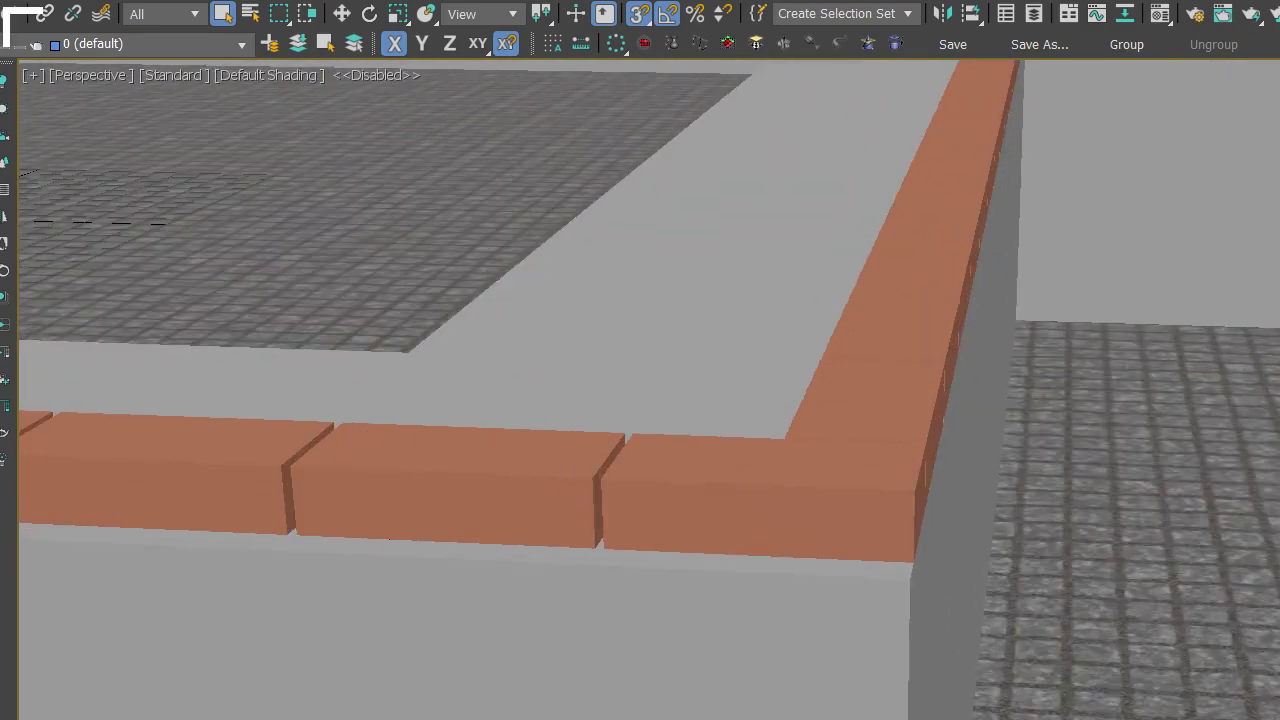
pyautogui.scroll(2, 1240, 400)
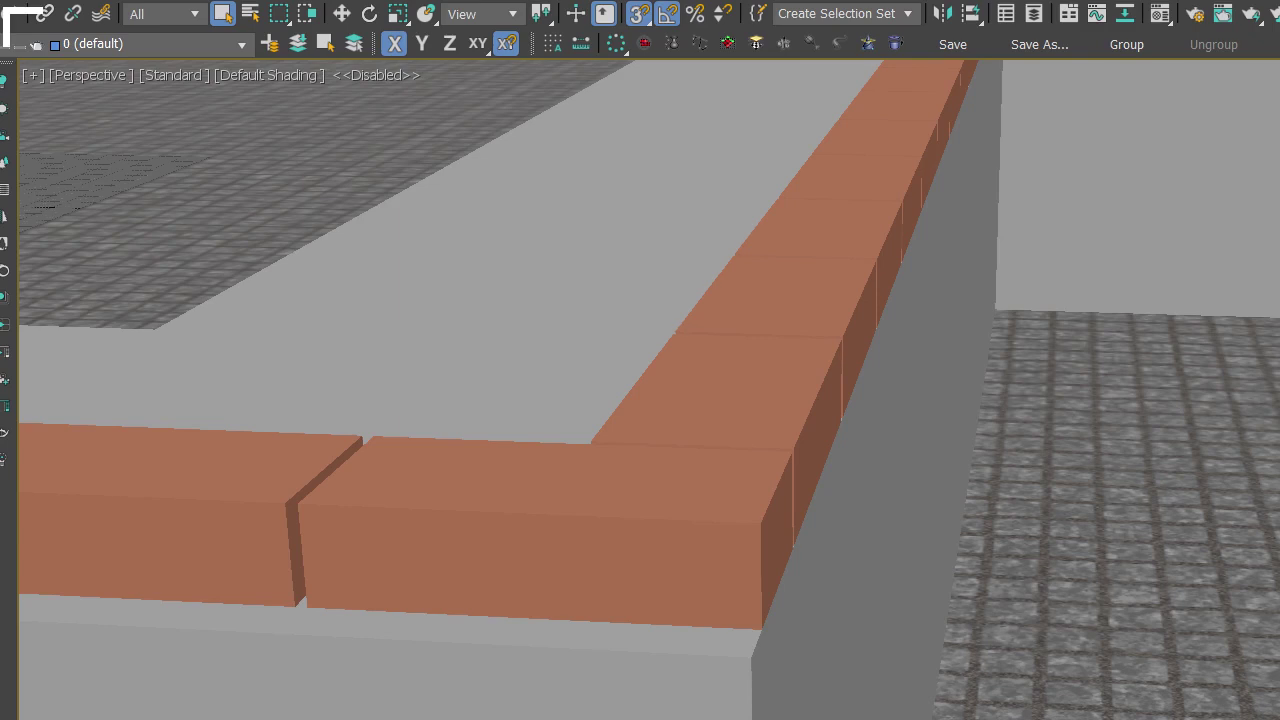
# Step: Examine the brick course along the recess walls and around the recess's inner corner from wider and turned views
pyautogui.scroll(-8, 806, 610)
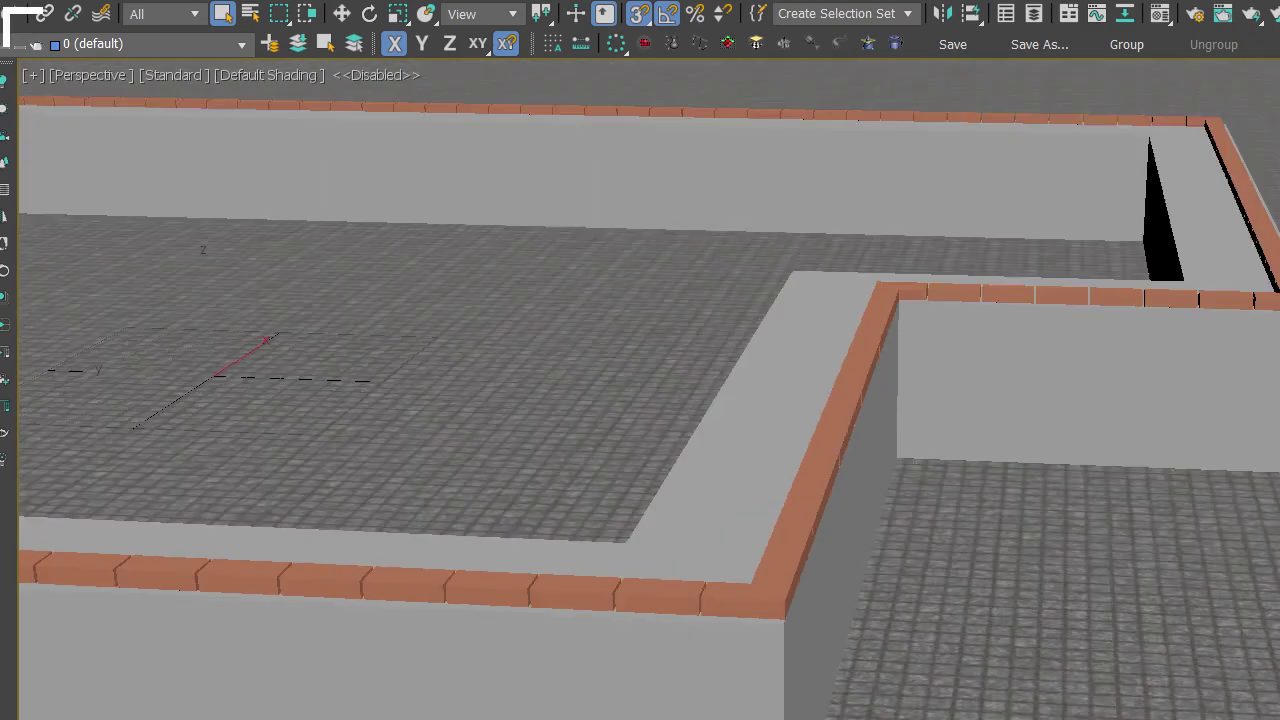
pyautogui.moveTo(808, 611); pyautogui.dragTo(828, 655, button='middle')
pyautogui.scroll(3, 836, 608)
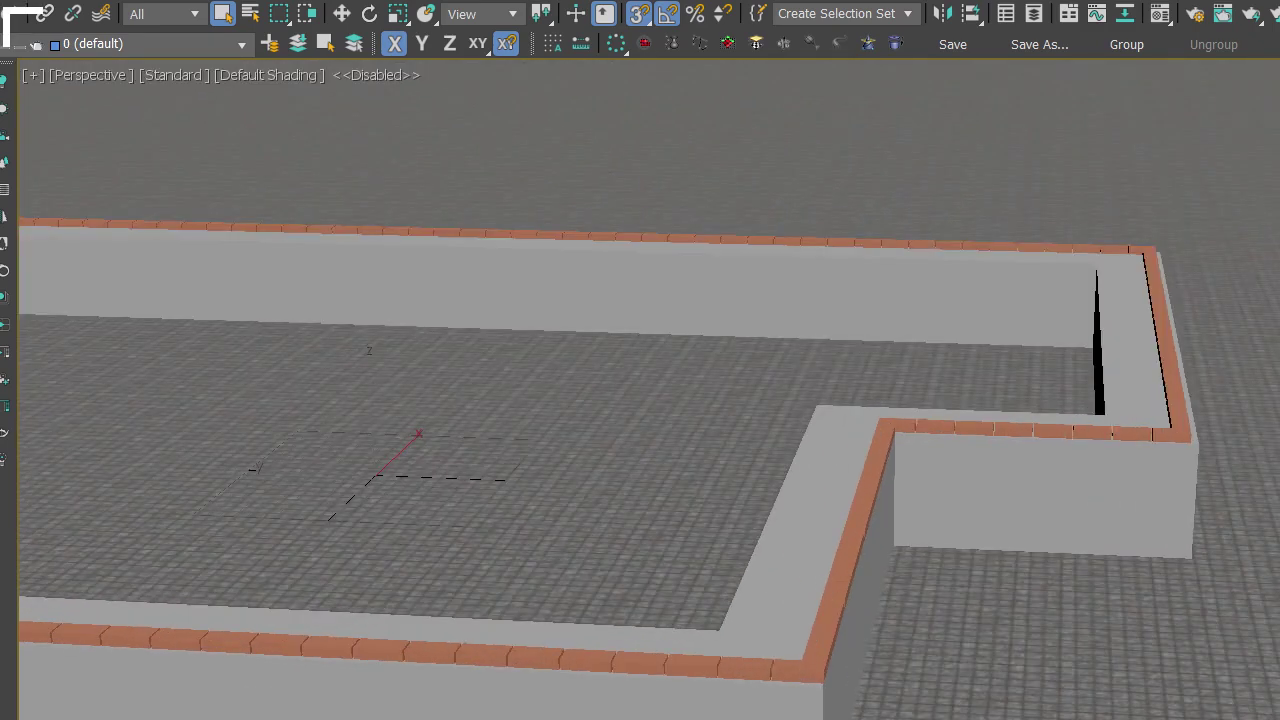
pyautogui.scroll(-6, 925, 585)
pyautogui.keyDown('alt'); pyautogui.moveTo(940, 575); pyautogui.dragTo(915, 580, button='middle'); pyautogui.keyUp('alt')
pyautogui.scroll(8, 915, 580)
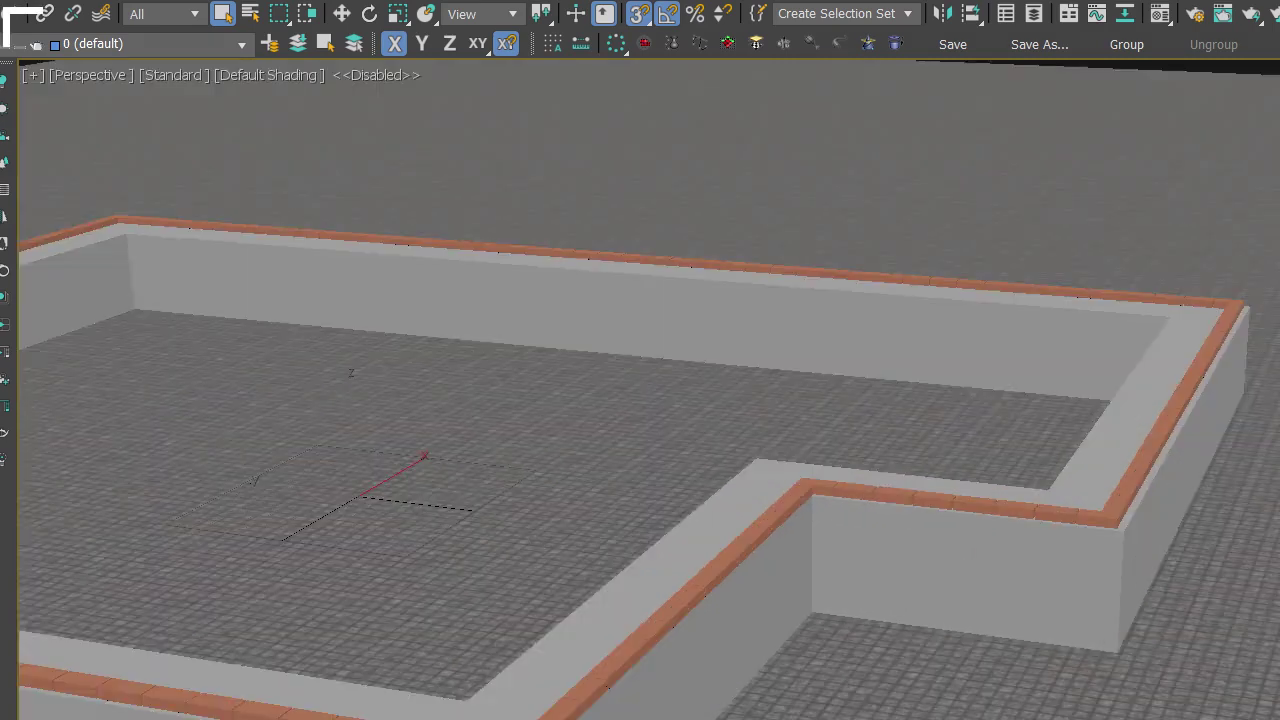
pyautogui.scroll(-4, 690, 385)
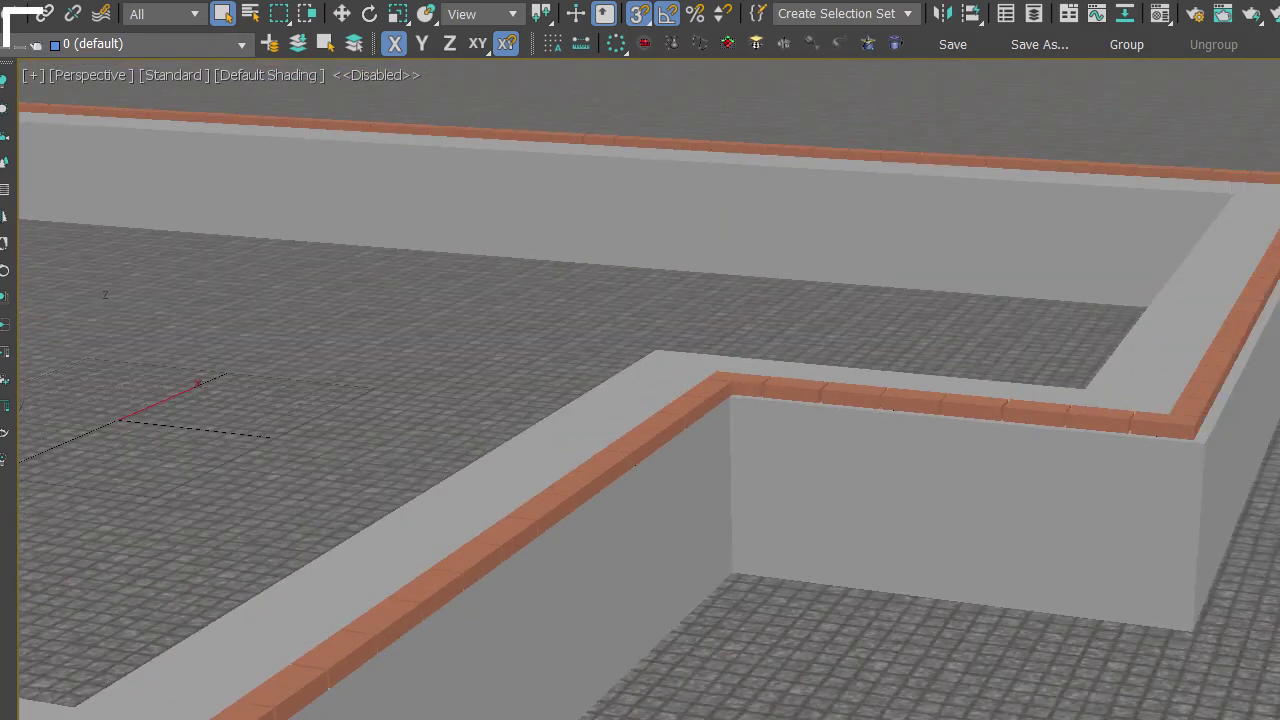
pyautogui.keyDown('alt'); pyautogui.moveTo(690, 385); pyautogui.dragTo(686, 378, button='middle'); pyautogui.keyUp('alt')
pyautogui.scroll(6, 690, 385)
pyautogui.scroll(-4, 678, 385)
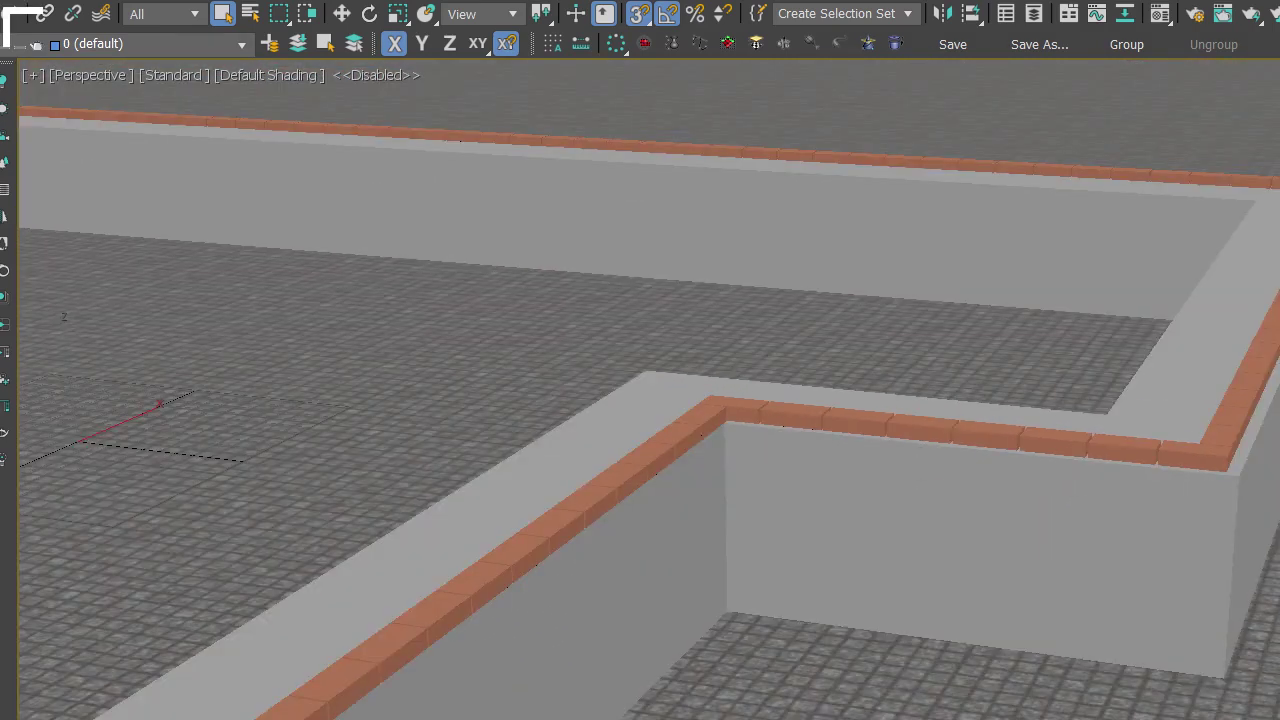
# Step: Inspect the brick rows and their joints leading to the outer corner where the long wall meets the recess
pyautogui.scroll(-4, 678, 385)
pyautogui.moveTo(678, 385); pyautogui.dragTo(805, 430, button='middle')
pyautogui.scroll(-2, 540, 430)
pyautogui.scroll(2, 805, 430)
pyautogui.scroll(9, 800, 535)
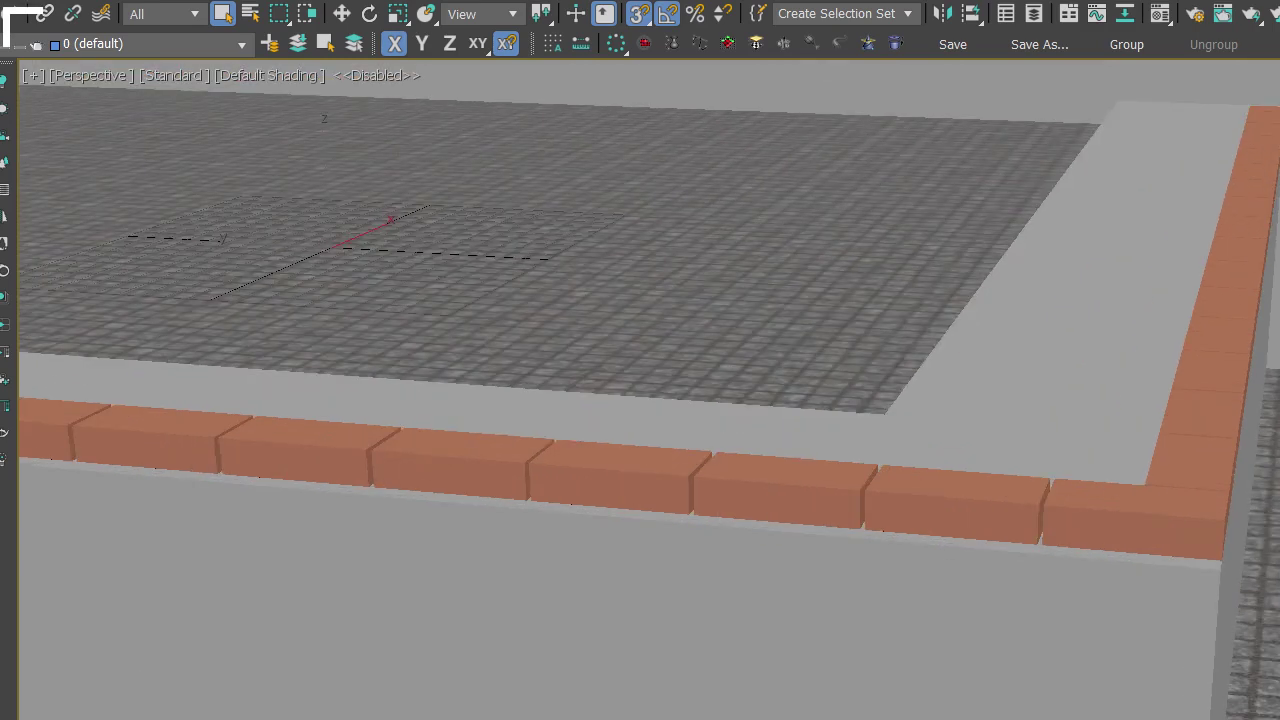
pyautogui.scroll(3, 1205, 503)
pyautogui.scroll(-2, 1205, 503)
pyautogui.keyDown('alt'); pyautogui.moveTo(1205, 503); pyautogui.dragTo(1178, 518, button='middle'); pyautogui.keyUp('alt')
pyautogui.scroll(-6, 1178, 518)
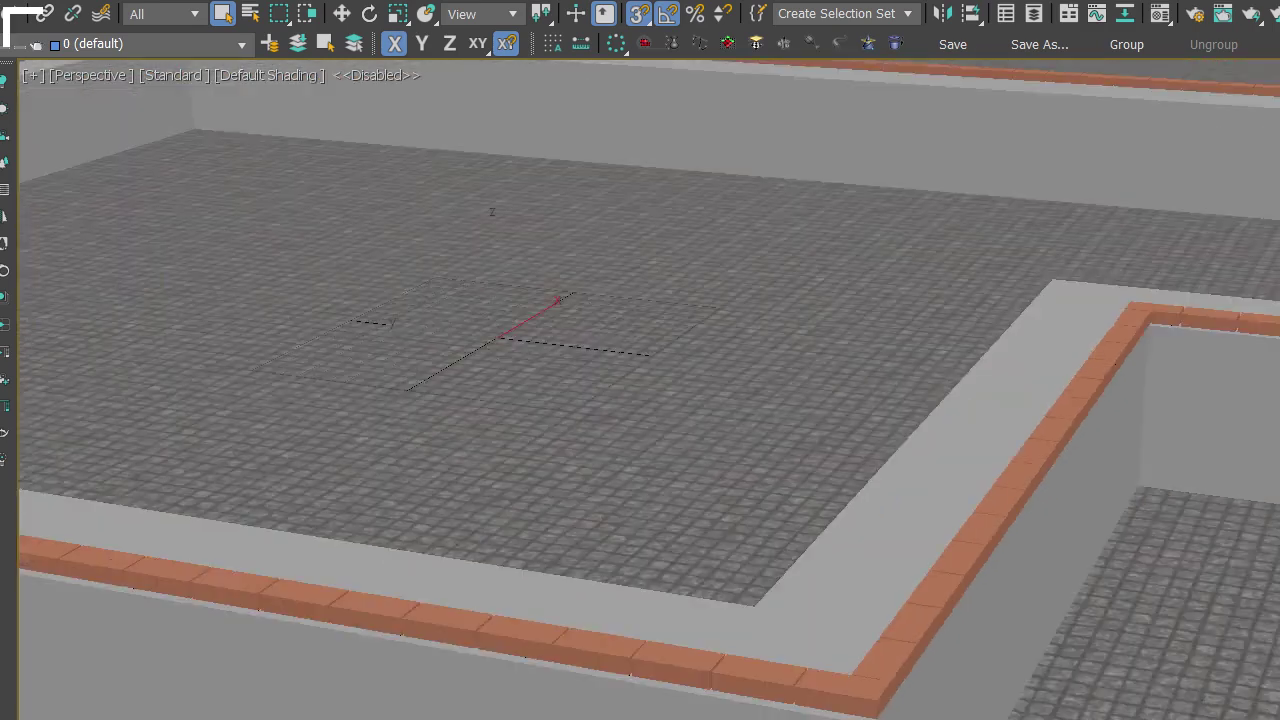
pyautogui.scroll(7, 930, 643)
pyautogui.moveTo(960, 638); pyautogui.dragTo(900, 608, button='middle')
pyautogui.scroll(-4, 900, 600)
pyautogui.scroll(5, 940, 290)
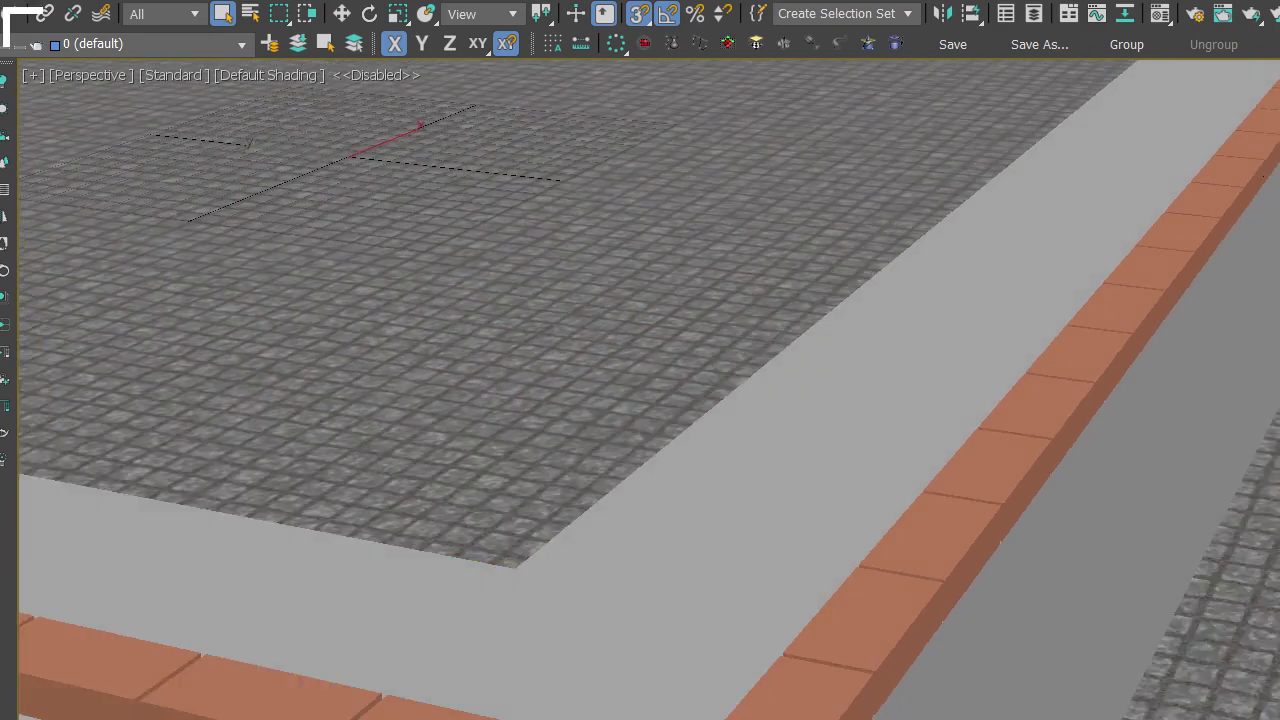
# Step: Check the corner bricks from above and the first joints of an adjoining row at close range
pyautogui.moveTo(900, 380); pyautogui.dragTo(1038, 221, button='middle')
pyautogui.scroll(3, 860, 680)
pyautogui.scroll(-5, 800, 655)
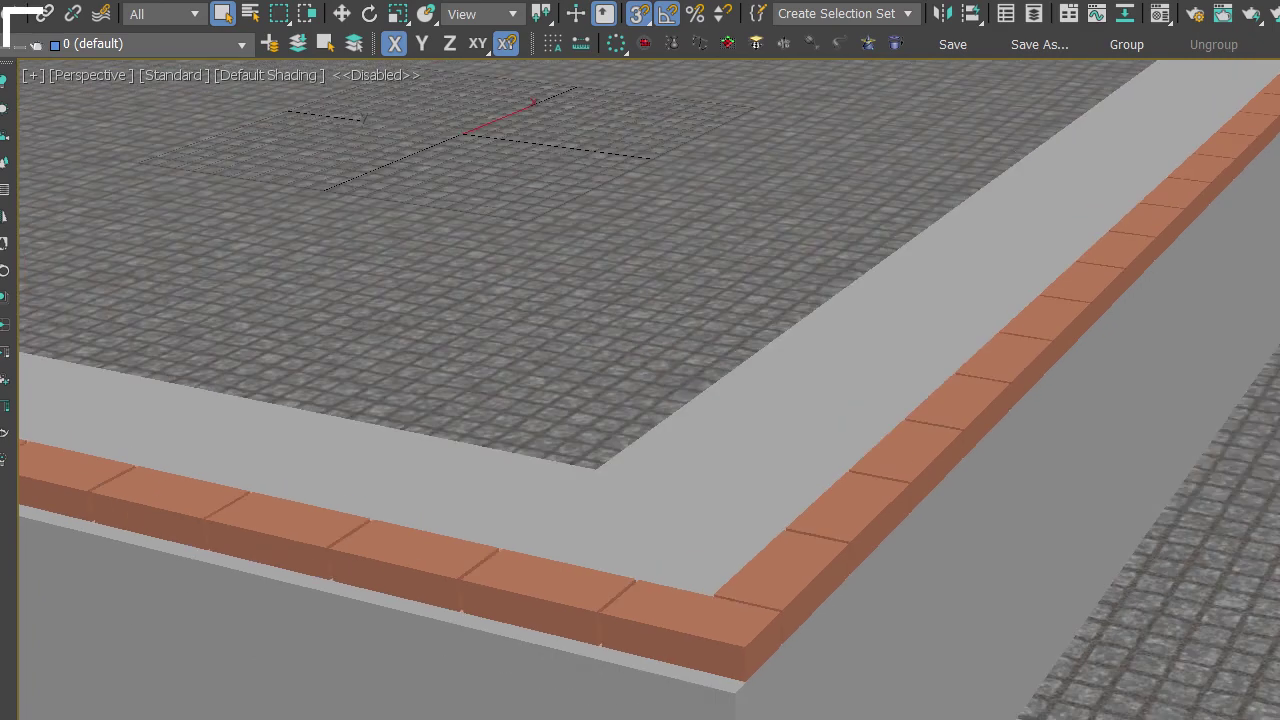
pyautogui.moveTo(780, 640); pyautogui.dragTo(730, 530, button='middle')
pyautogui.scroll(-4, 700, 450)
pyautogui.moveTo(640, 450); pyautogui.dragTo(1020, 468, button='middle')
pyautogui.scroll(7, 398, 630)
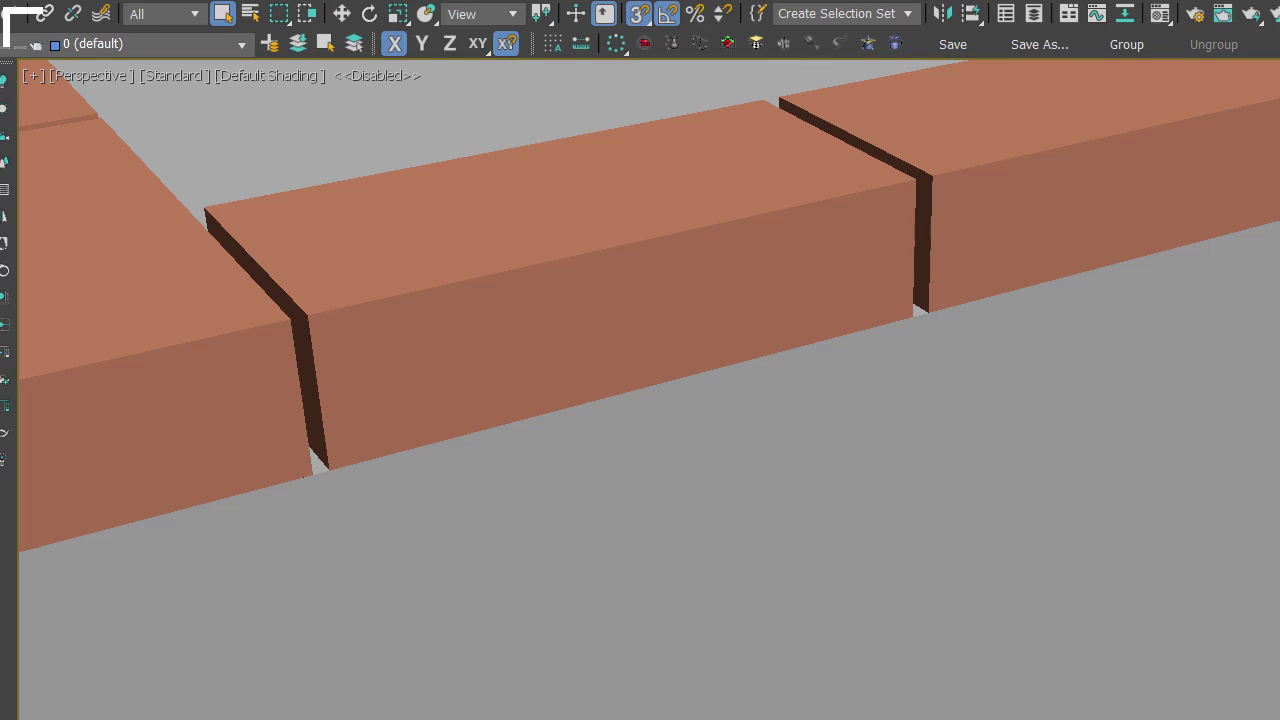
pyautogui.scroll(-3, 325, 506)
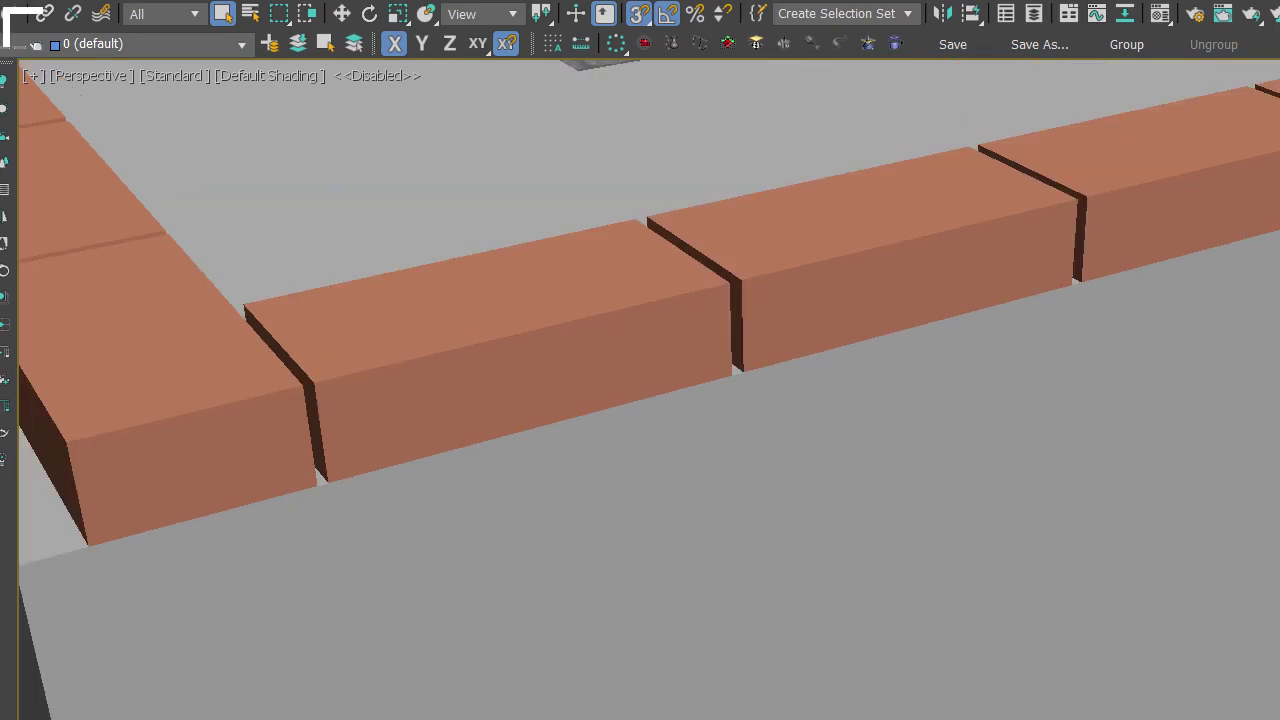
# Step: Compare the mortar joints along the row beside the outer corner and examine one gap between two bricks up close
pyautogui.scroll(-4, 900, 600)
pyautogui.keyDown('alt'); pyautogui.moveTo(640, 440); pyautogui.dragTo(820, 430, button='middle'); pyautogui.keyUp('alt')
pyautogui.moveTo(900, 430); pyautogui.dragTo(355, 420, button='middle')
pyautogui.scroll(3, 649, 390)
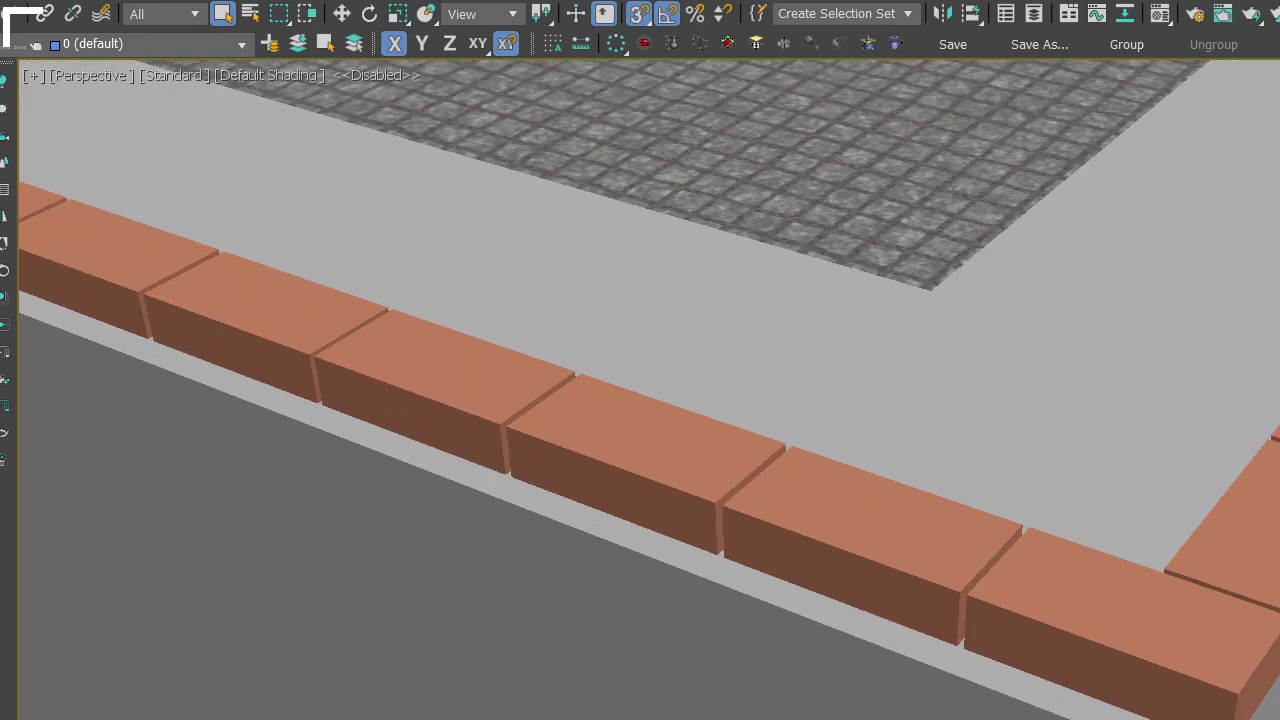
pyautogui.scroll(-5, 731, 598)
pyautogui.scroll(5, 731, 598)
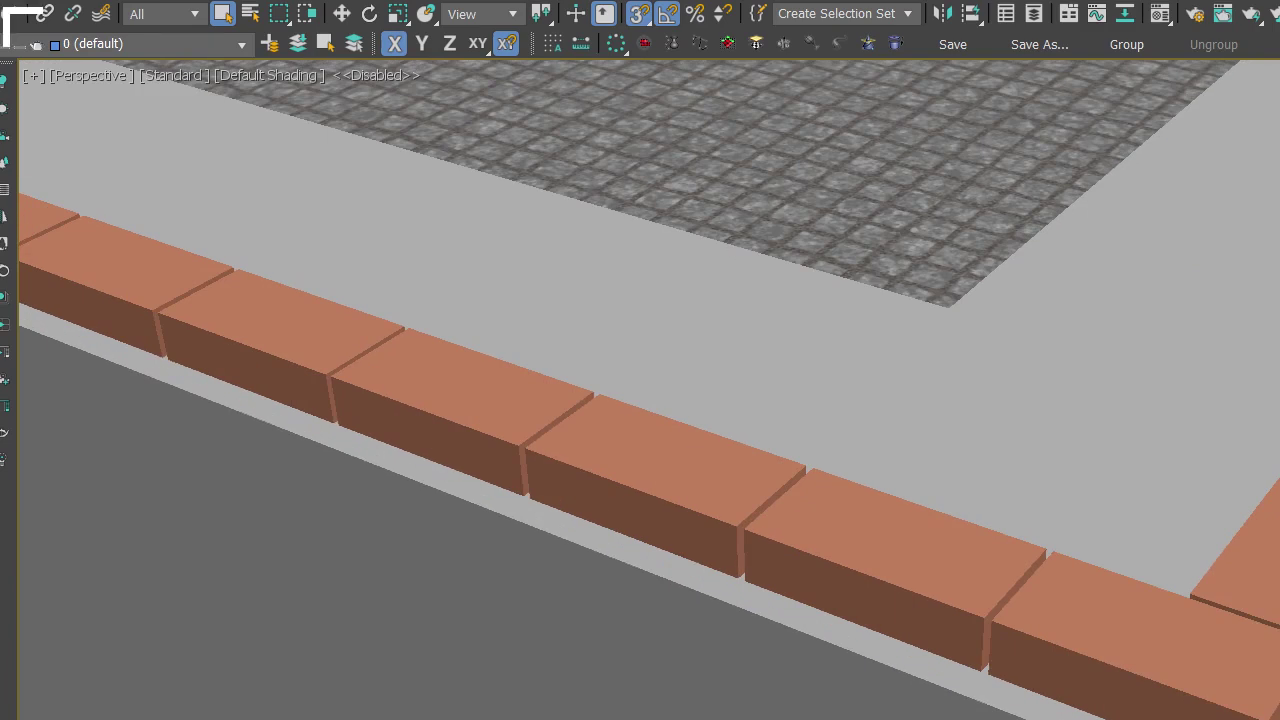
pyautogui.scroll(4, 744, 575)
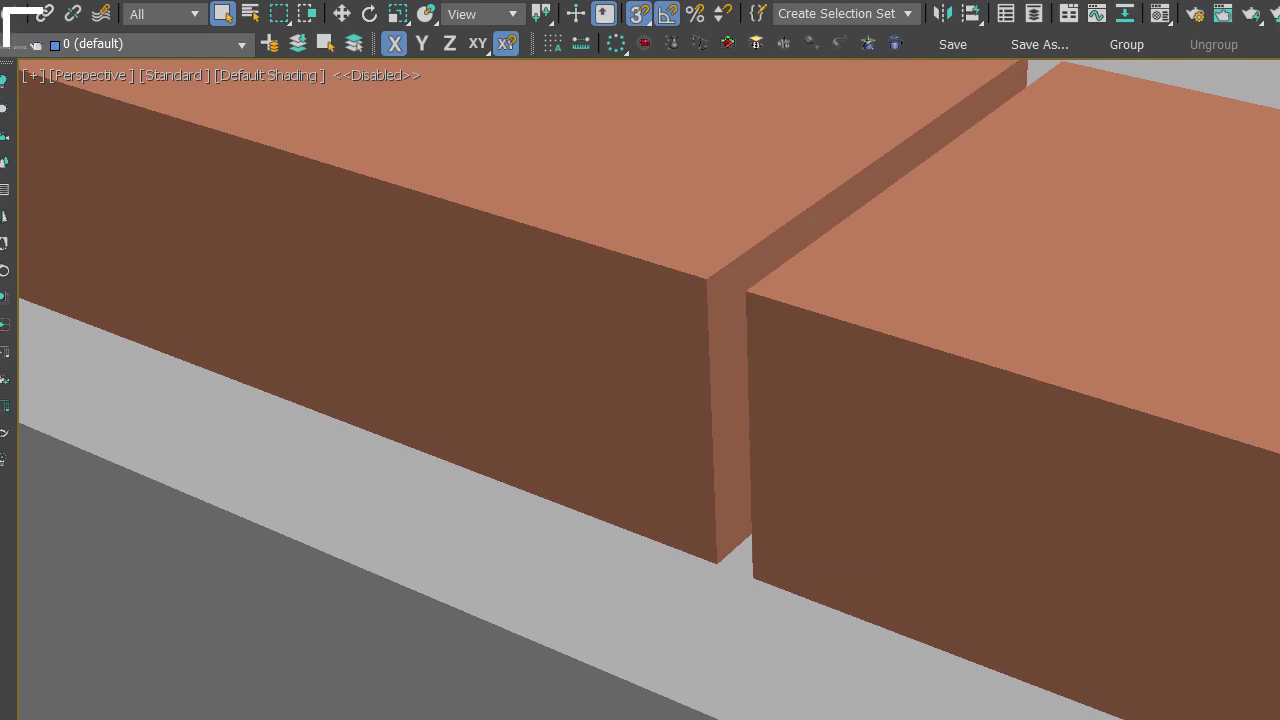
pyautogui.scroll(-8, 640, 360)
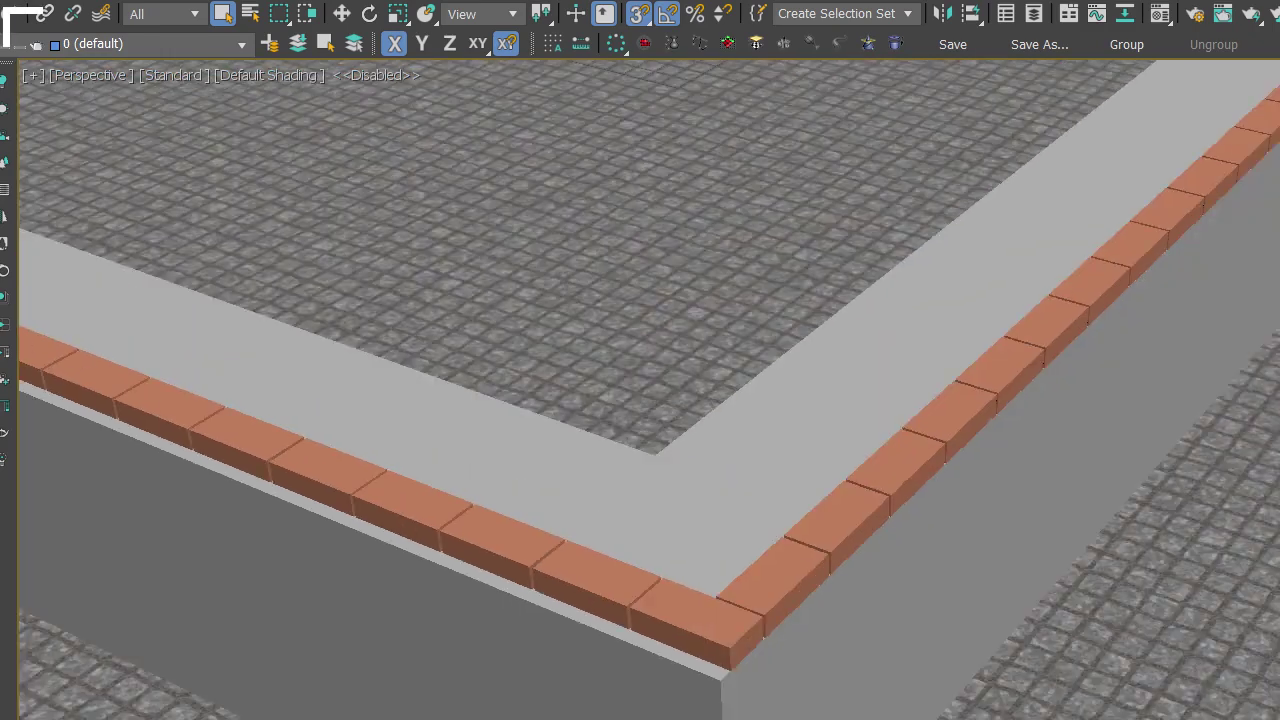
# Step: Review the brick course around the whole foundation and along the stepped walls of the recess
pyautogui.scroll(-5, 640, 360)
pyautogui.moveTo(640, 360); pyautogui.dragTo(664, 365, button='middle')
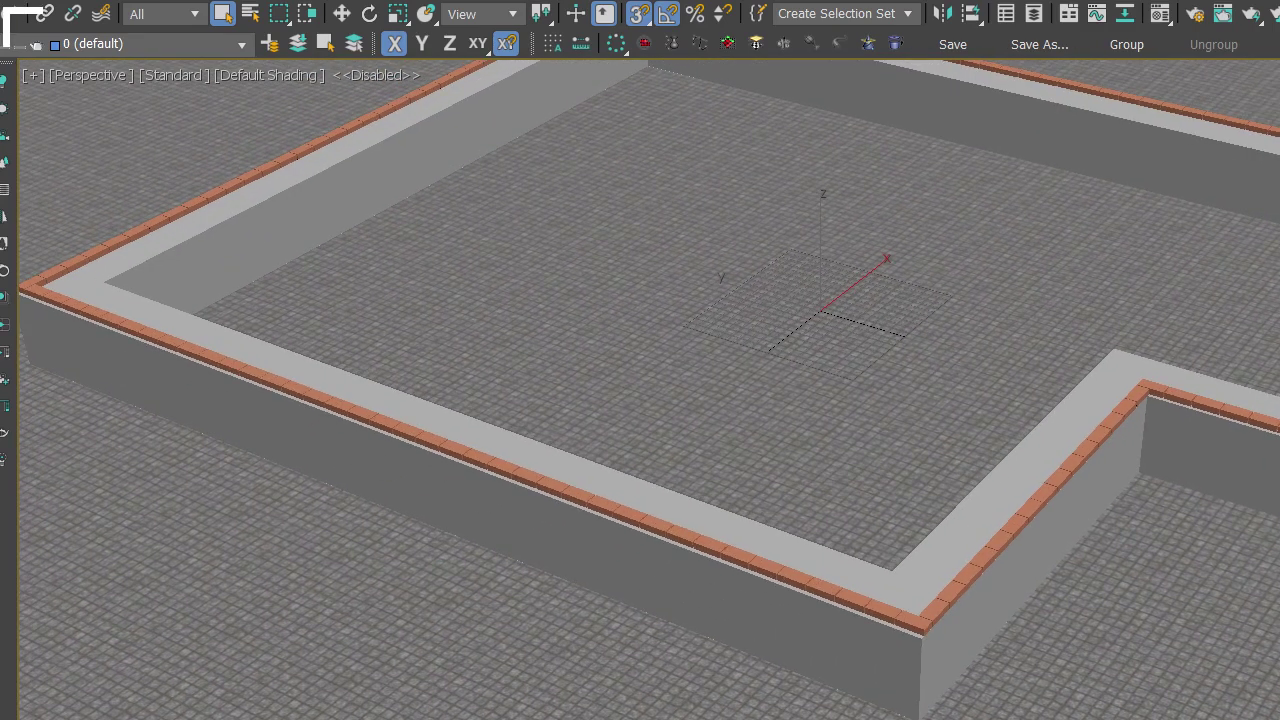
pyautogui.scroll(-3, 820, 320)
pyautogui.moveTo(820, 330); pyautogui.dragTo(700, 345, button='middle')
pyautogui.scroll(3, 740, 380)
pyautogui.scroll(-2, 890, 460)
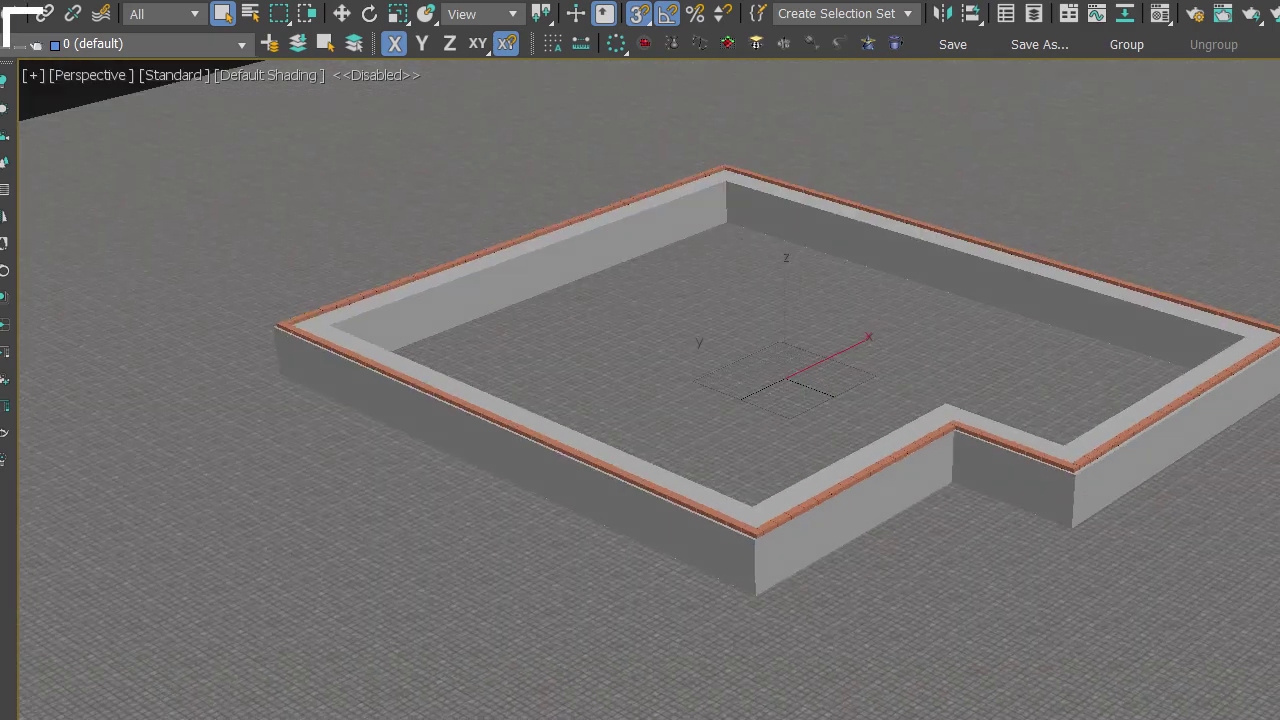
pyautogui.keyDown('alt'); pyautogui.moveTo(890, 462); pyautogui.dragTo(800, 480, button='middle'); pyautogui.keyUp('alt')
pyautogui.scroll(5, 900, 510)
pyautogui.moveTo(900, 510); pyautogui.dragTo(879, 507, button='middle')
pyautogui.scroll(-3, 875, 540)
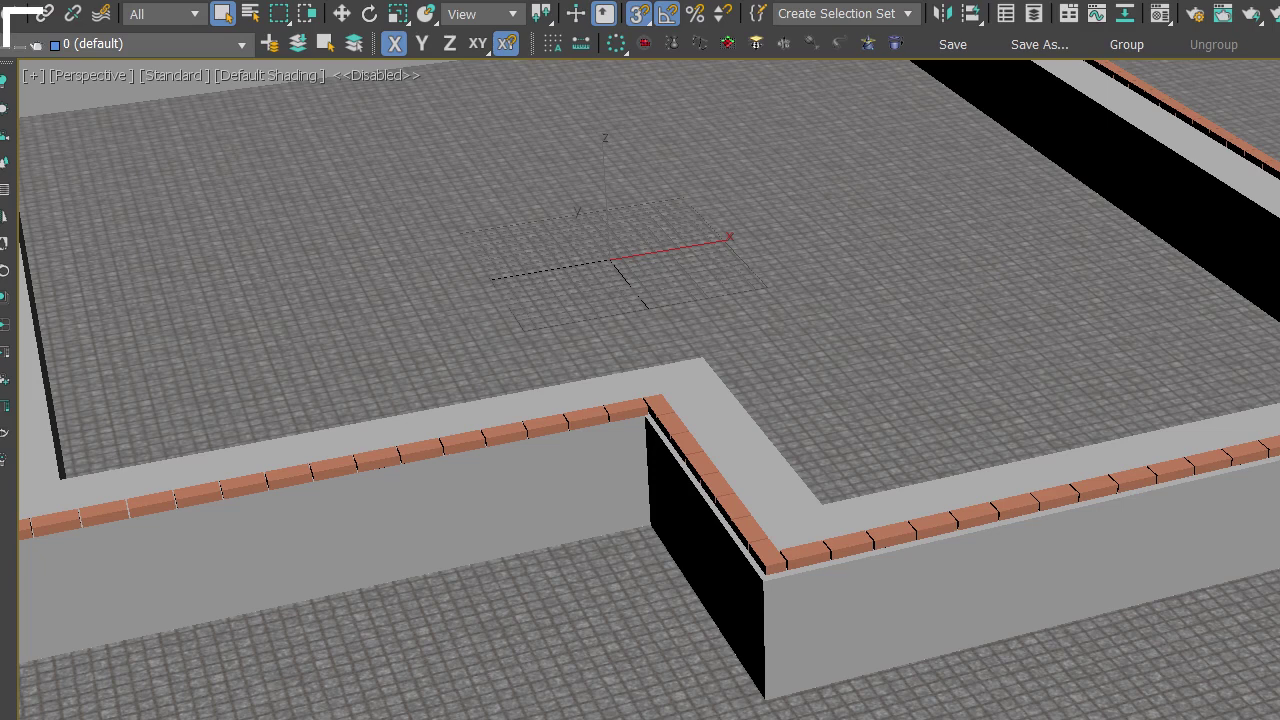
# Step: Inspect the short brick row of the recess and the joints at both of its corners
pyautogui.scroll(3, 812, 578)
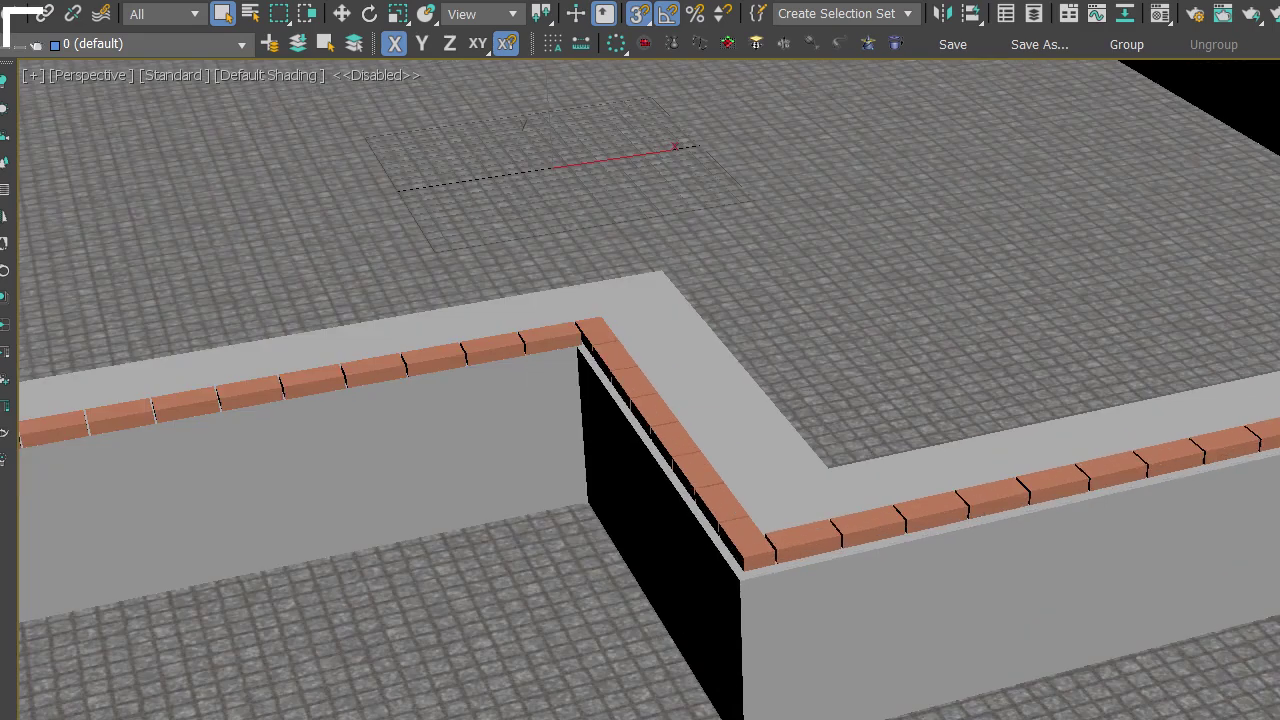
pyautogui.scroll(4, 768, 554)
pyautogui.scroll(-2, 800, 580)
pyautogui.scroll(2, 690, 405)
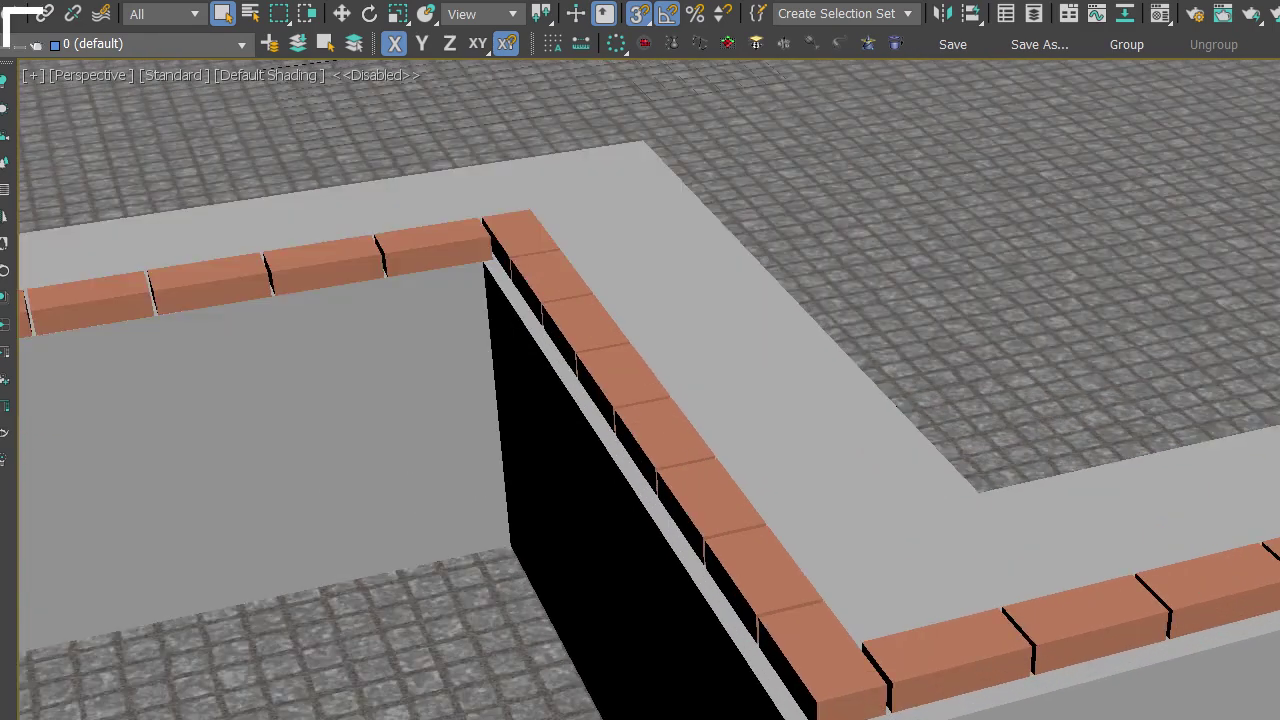
pyautogui.moveTo(864, 644); pyautogui.dragTo(1060, 620, button='middle')
pyautogui.scroll(-2, 850, 700)
pyautogui.scroll(3, 760, 485)
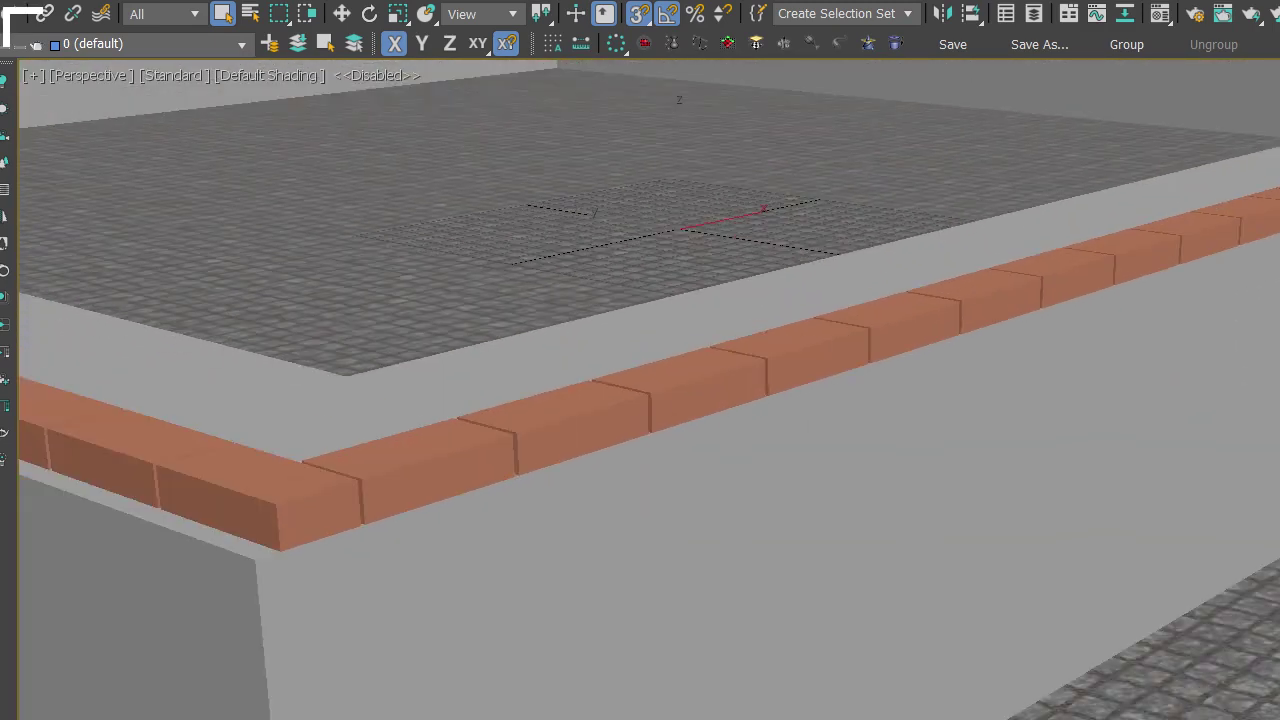
# Step: Examine the long wall's course and the adjoining row that runs from its outer corner into the recess
pyautogui.scroll(-2, 634, 430)
pyautogui.moveTo(634, 430); pyautogui.dragTo(724, 461, button='middle')
pyautogui.scroll(-4, 700, 470)
pyautogui.keyDown('alt'); pyautogui.moveTo(700, 470); pyautogui.dragTo(838, 462, button='middle'); pyautogui.keyUp('alt')
pyautogui.scroll(3, 800, 480)
pyautogui.scroll(-3, 930, 472)
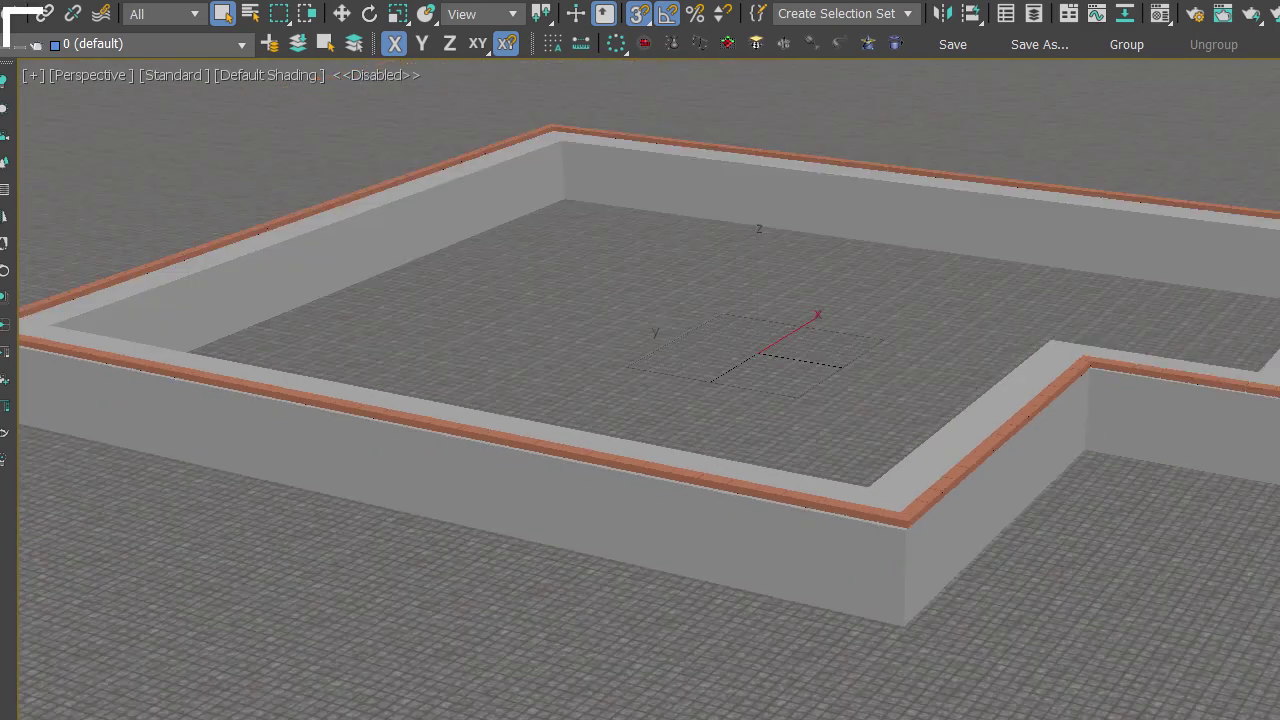
pyautogui.scroll(4, 1080, 466)
pyautogui.moveTo(1080, 466); pyautogui.dragTo(1038, 482, button='middle')
pyautogui.scroll(4, 758, 561)
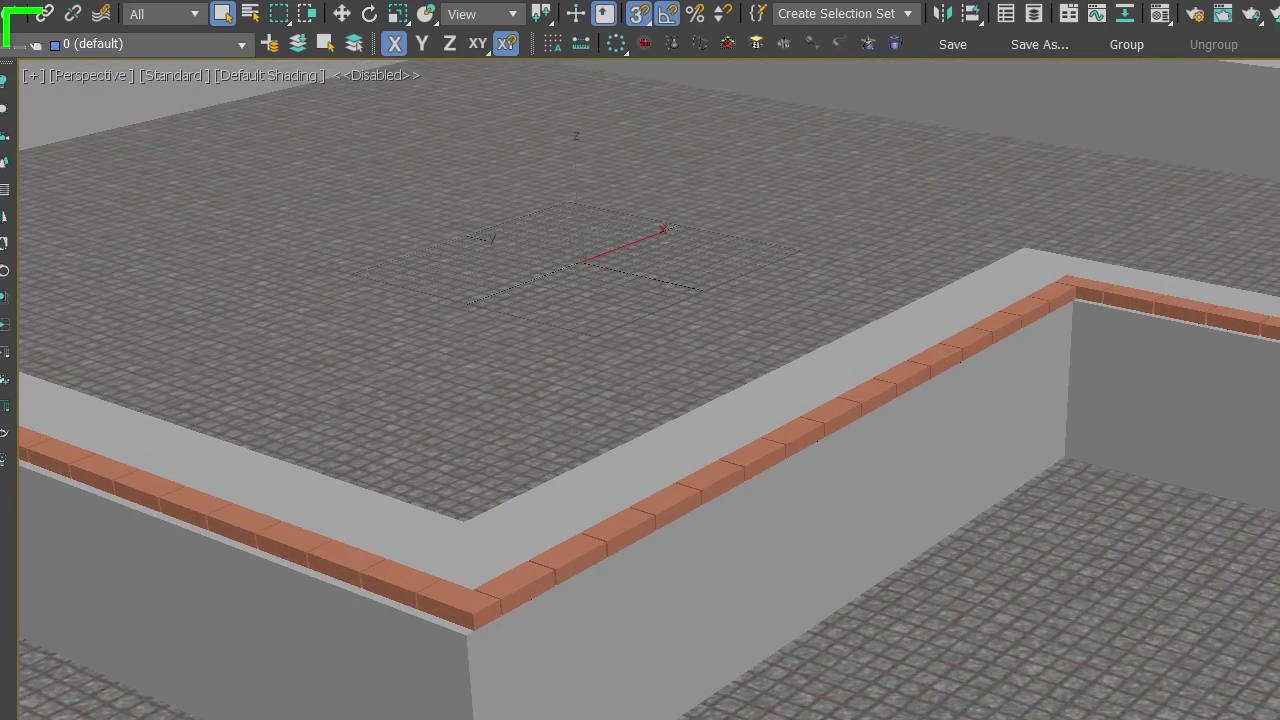
# Step: Check the joints at the outer corners on both sides of the recess and along the rows between them
pyautogui.scroll(-5, 1050, 420)
pyautogui.keyDown('alt'); pyautogui.moveTo(1050, 420); pyautogui.dragTo(910, 420, button='middle'); pyautogui.keyUp('alt')
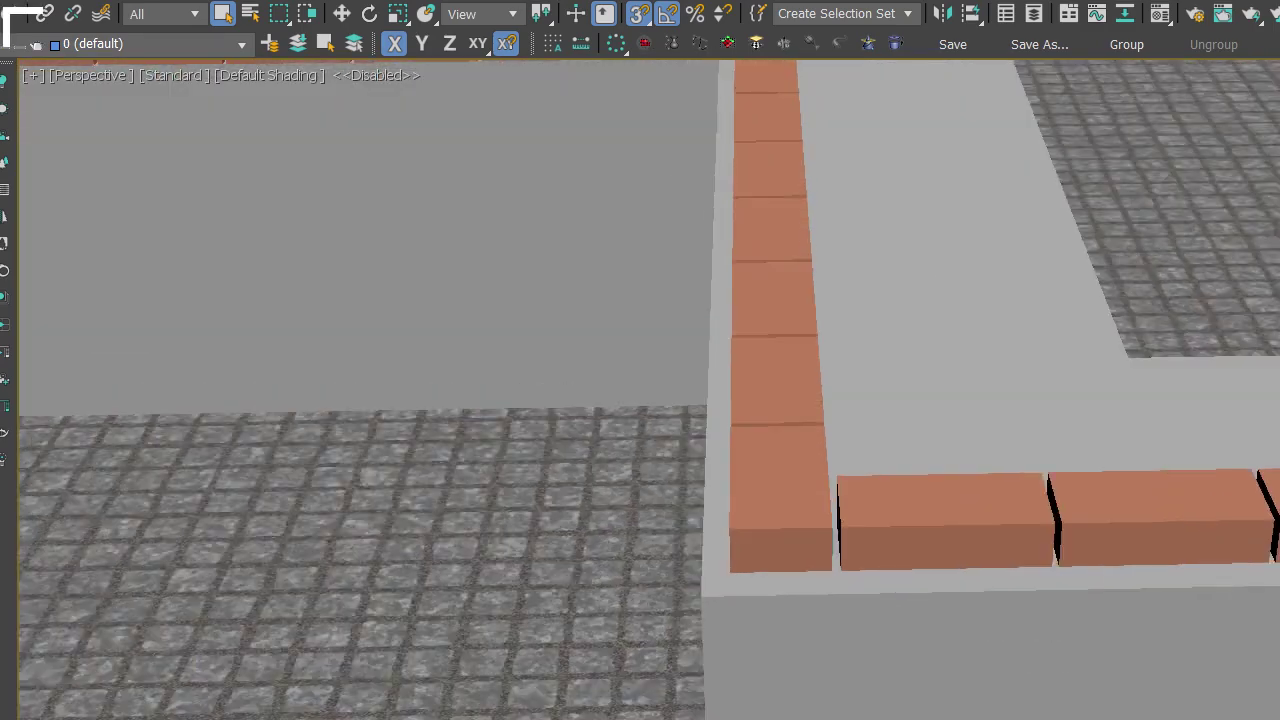
pyautogui.keyDown('alt'); pyautogui.moveTo(900, 450); pyautogui.dragTo(1000, 450, button='middle'); pyautogui.keyUp('alt')
pyautogui.scroll(-8, 940, 470)
pyautogui.scroll(3, 1197, 528)
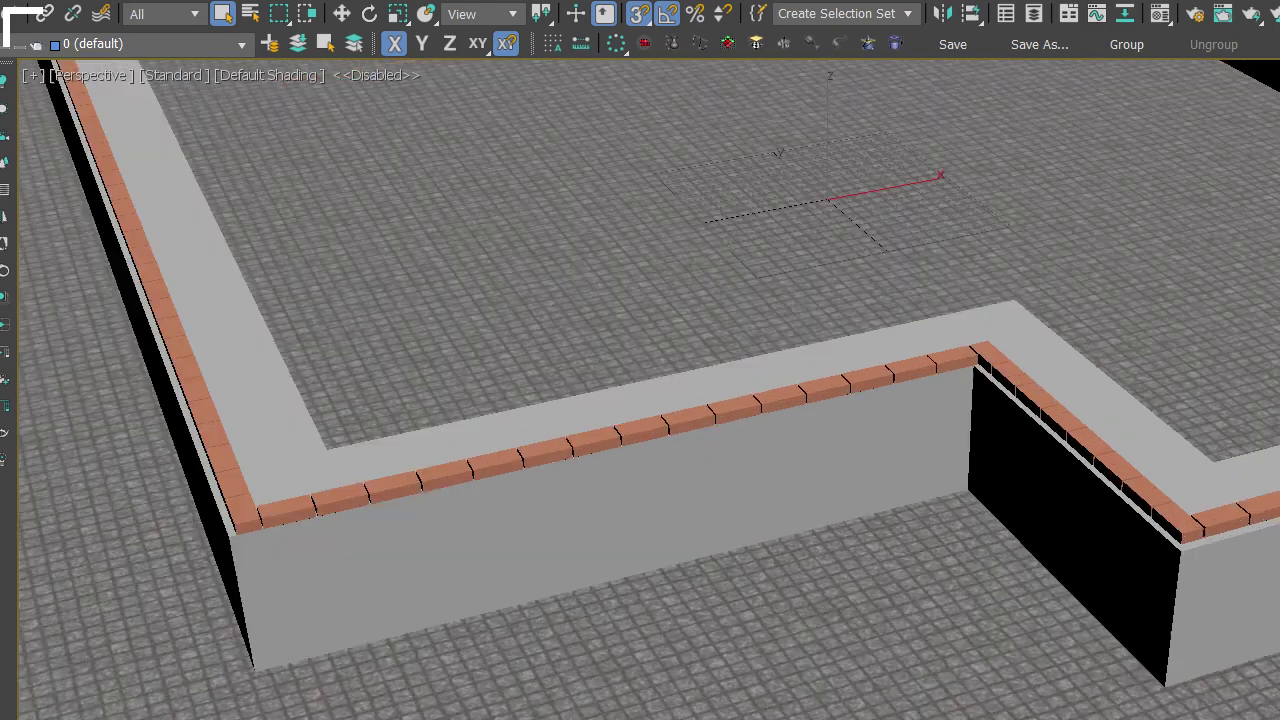
pyautogui.scroll(3, 1200, 516)
pyautogui.scroll(-7, 1200, 516)
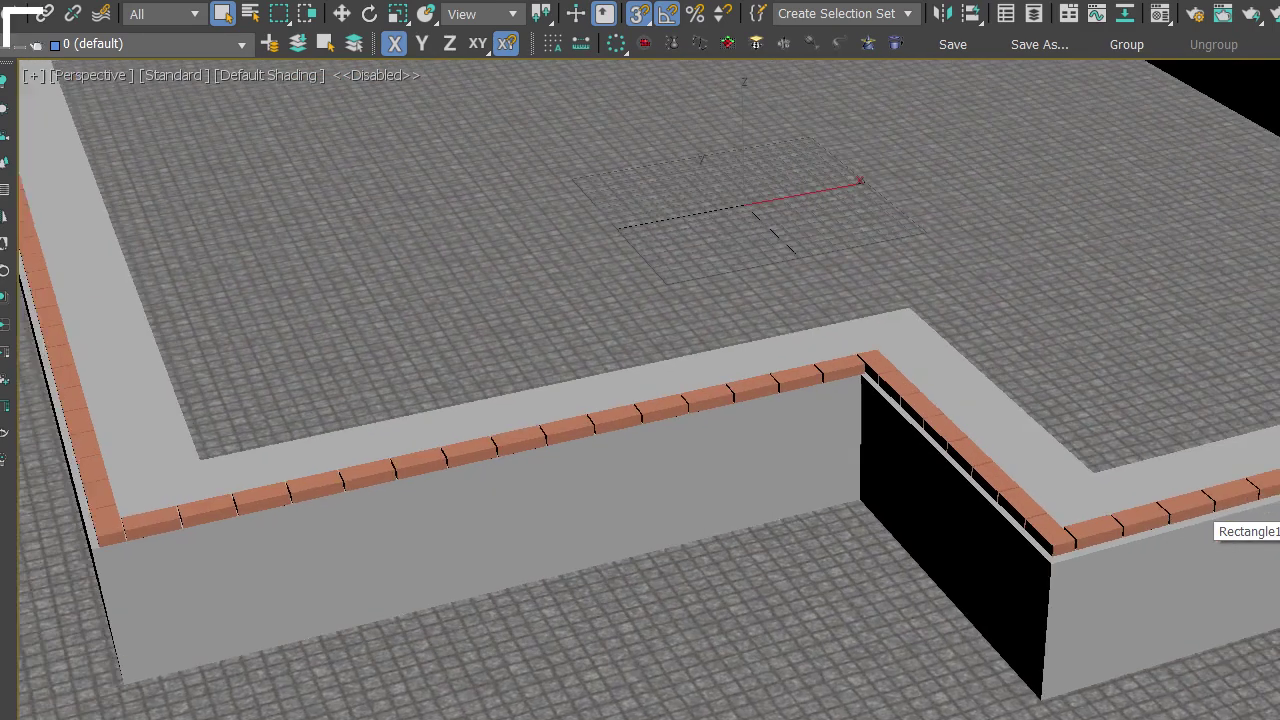
pyautogui.moveTo(1200, 516); pyautogui.dragTo(1110, 512, button='middle')
pyautogui.scroll(7, 938, 531)
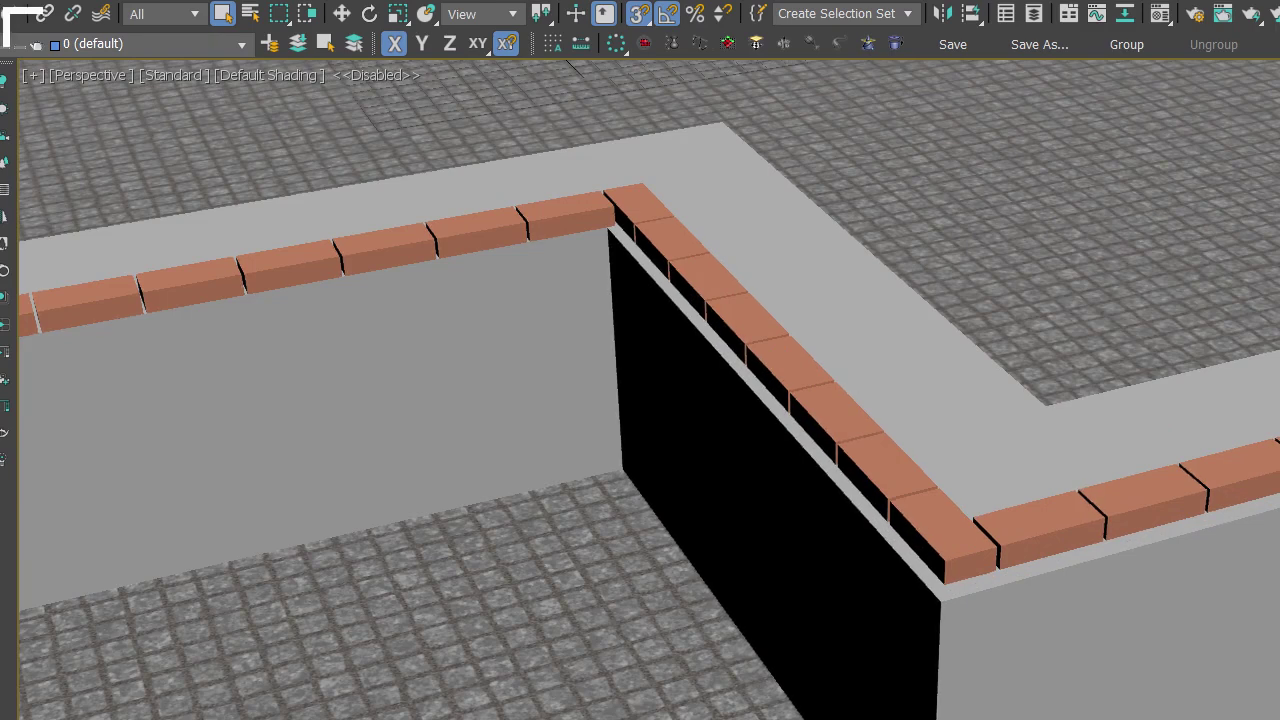
# Step: Inspect the brick rows meeting at an outer corner on the side of the foundation opposite the recess
pyautogui.scroll(-4, 649, 390)
pyautogui.scroll(3, 649, 390)
pyautogui.scroll(-3, 649, 390)
pyautogui.scroll(-4, 649, 390)
pyautogui.moveTo(649, 390); pyautogui.dragTo(900, 430, button='middle')
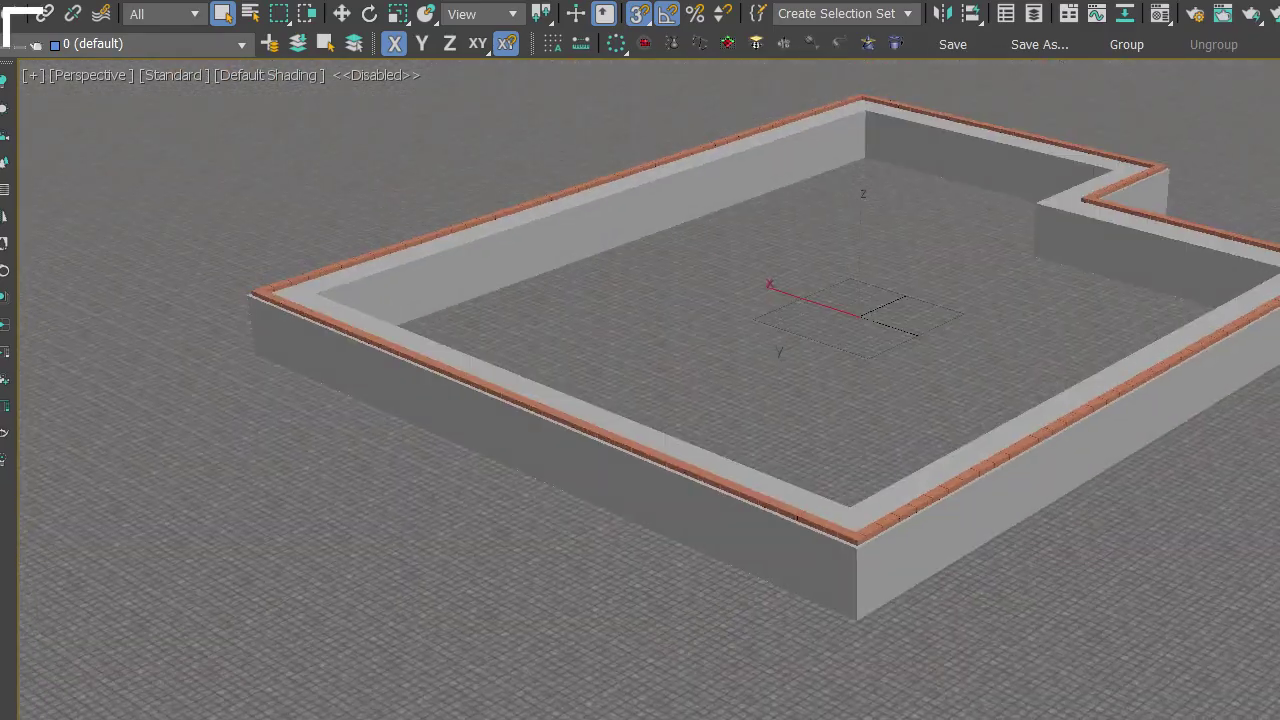
pyautogui.scroll(6, 880, 450)
pyautogui.scroll(3, 649, 390)
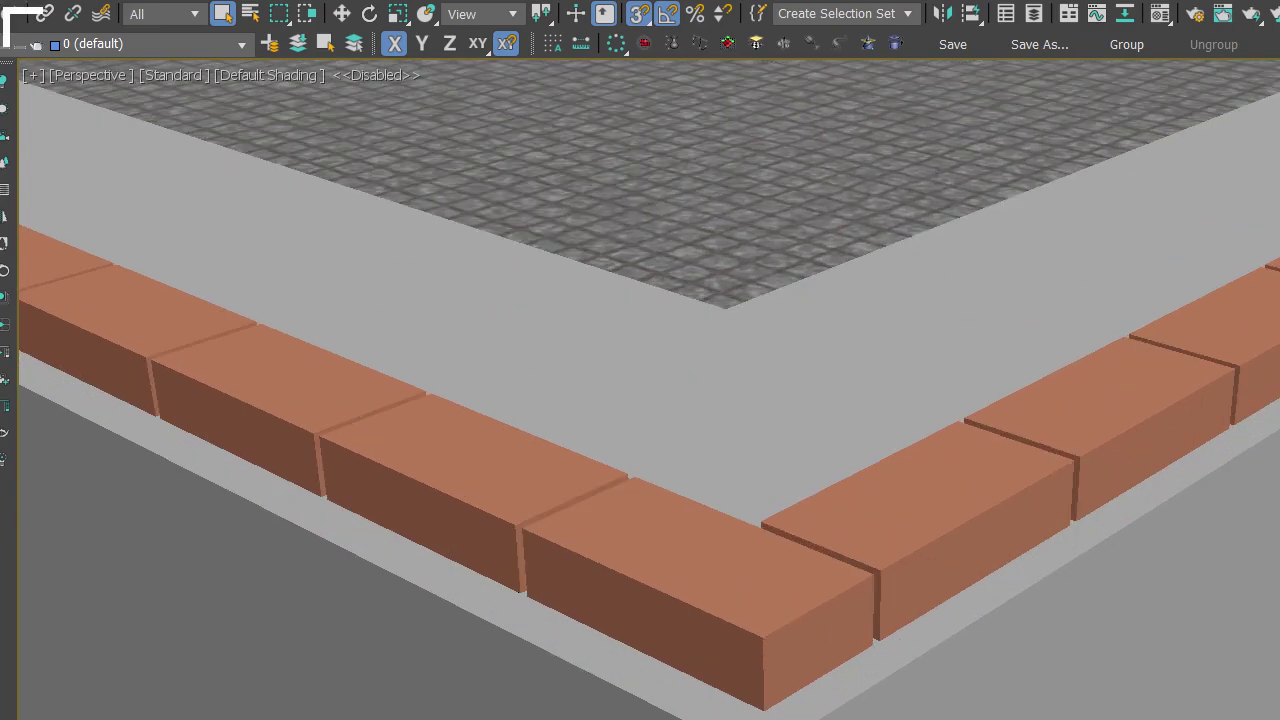
pyautogui.scroll(-5, 1020, 548)
pyautogui.moveTo(1200, 365); pyautogui.dragTo(1090, 408, button='middle')
pyautogui.scroll(-5, 1090, 408)
pyautogui.scroll(-3, 1010, 600)
# Step: Examine the course along the long foundation walls from a raised view facing across the interior
pyautogui.keyDown('alt'); pyautogui.moveTo(1010, 600); pyautogui.dragTo(1105, 602, button='middle'); pyautogui.keyUp('alt')
pyautogui.moveTo(620, 430)
pyautogui.keyDown('alt'); pyautogui.mouseDown(button='middle')
pyautogui.moveTo(695, 430)
pyautogui.moveTo(635, 430)
pyautogui.mouseUp(button='middle'); pyautogui.keyUp('alt')
pyautogui.scroll(4, 695, 430)
pyautogui.scroll(-4, 815, 400)
pyautogui.keyDown('alt'); pyautogui.moveTo(815, 400); pyautogui.dragTo(625, 390, button='middle'); pyautogui.keyUp('alt')
pyautogui.scroll(4, 640, 390)
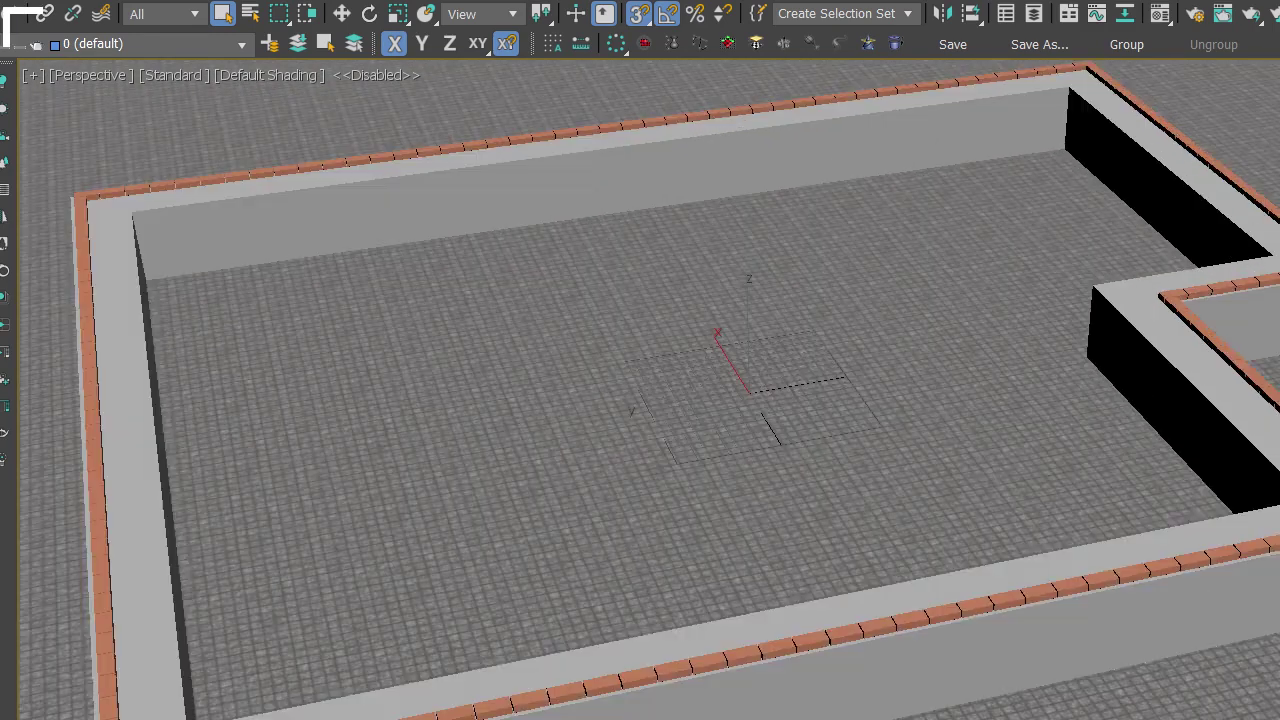
pyautogui.scroll(3, 1230, 298)
pyautogui.scroll(-4, 1270, 438)
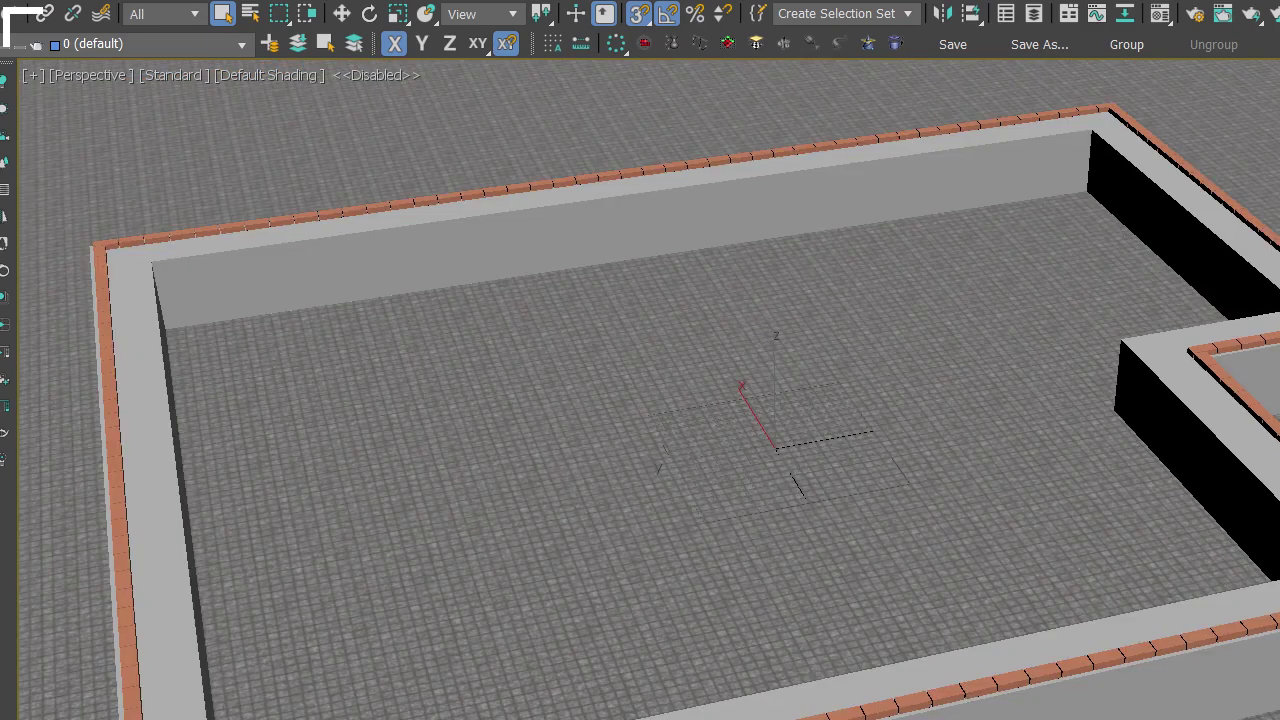
pyautogui.scroll(2, 1270, 360)
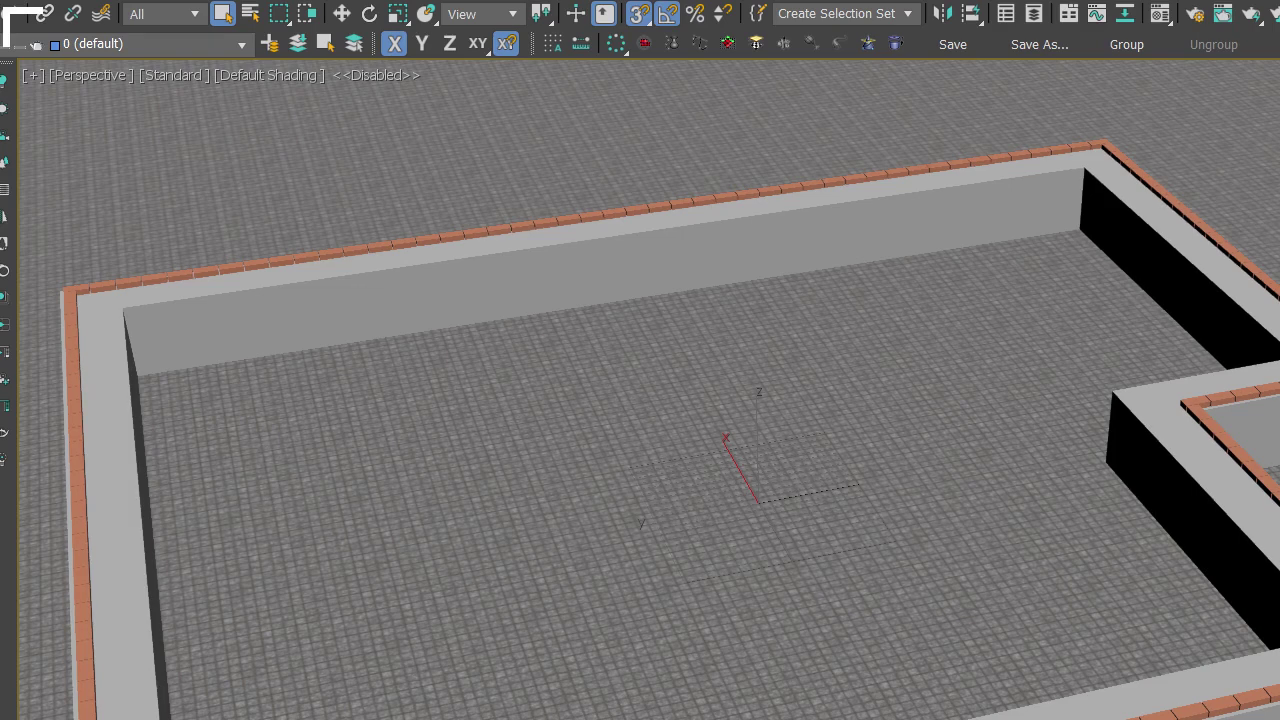
# Step: View the complete brick course from around the foundation and inspect the bricks of another outer corner up close
pyautogui.scroll(-3, 650, 420)
pyautogui.moveTo(650, 420); pyautogui.dragTo(693, 319, button='middle')
pyautogui.scroll(3, 693, 400)
pyautogui.scroll(-3, 693, 400)
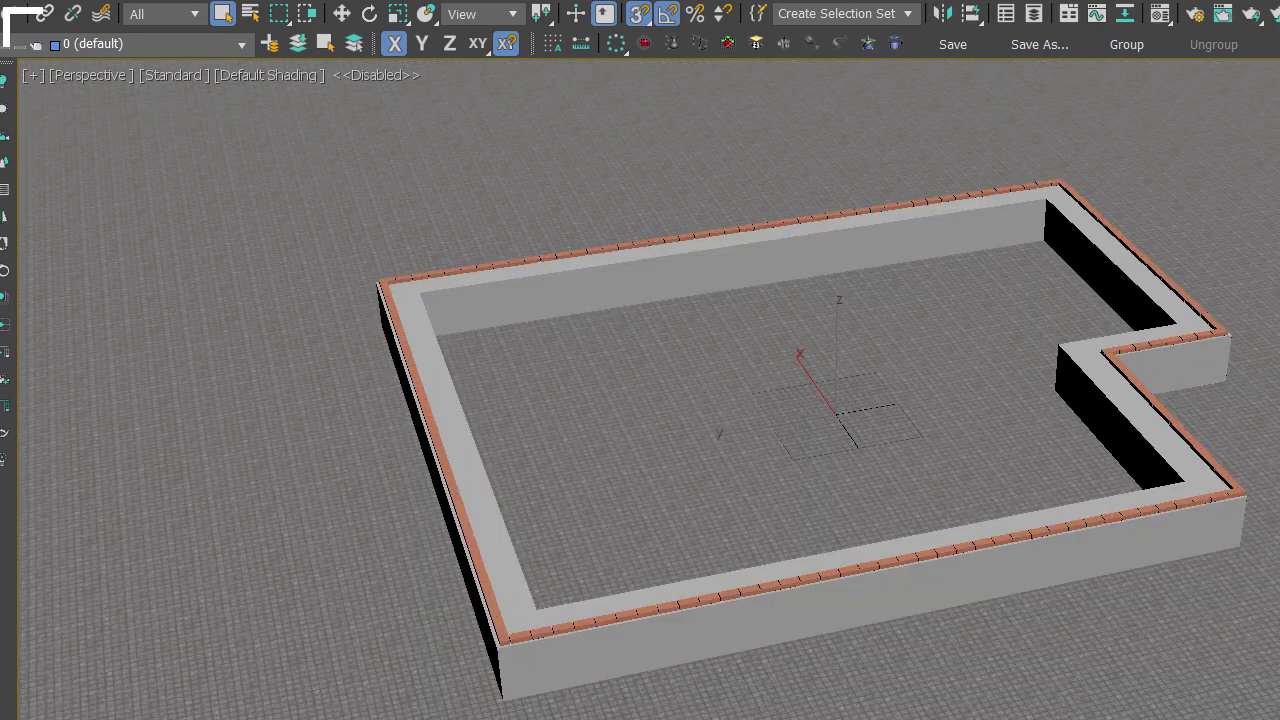
pyautogui.moveTo(693, 400); pyautogui.dragTo(480, 325, button='middle')
pyautogui.scroll(3, 650, 390)
pyautogui.keyDown('alt'); pyautogui.moveTo(650, 390); pyautogui.dragTo(500, 392, button='middle'); pyautogui.keyUp('alt')
pyautogui.scroll(4, 1190, 425)
pyautogui.keyDown('alt'); pyautogui.moveTo(1190, 425); pyautogui.dragTo(1035, 455, button='middle'); pyautogui.keyUp('alt')
pyautogui.scroll(-3, 1040, 435)
pyautogui.scroll(3, 960, 430)
pyautogui.scroll(2, 895, 660)
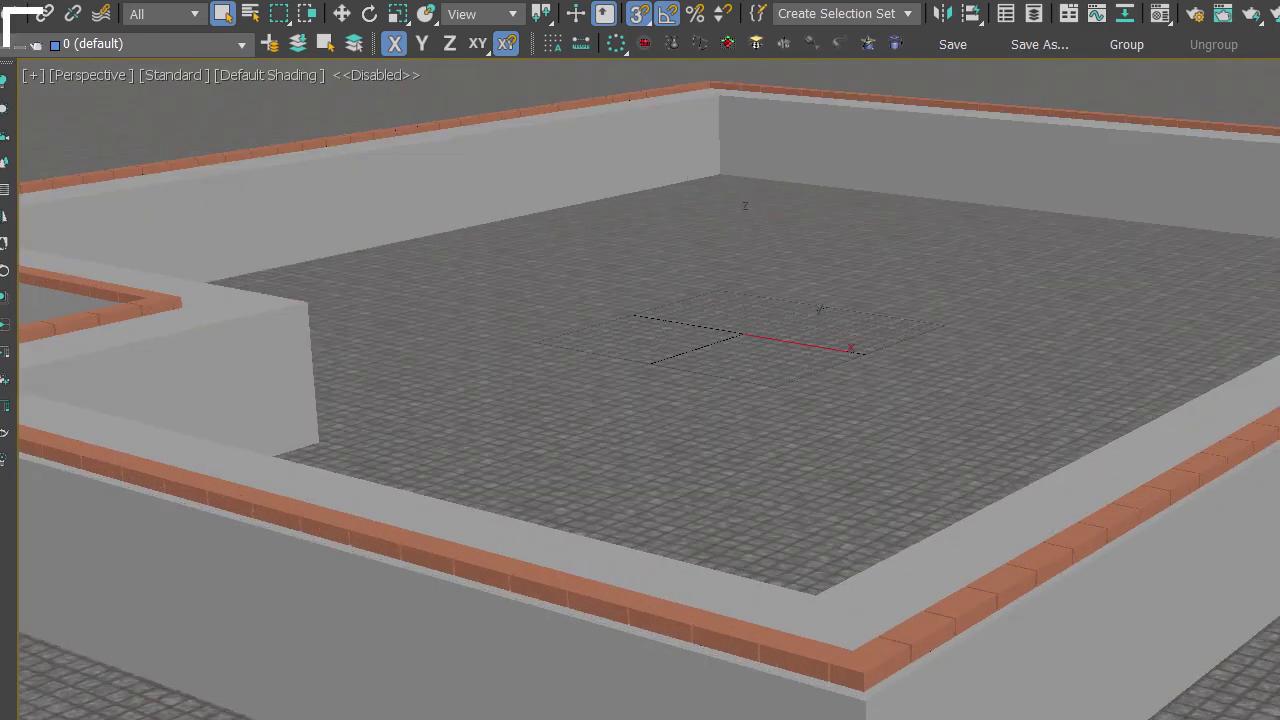
pyautogui.scroll(4, 898, 660)
pyautogui.keyDown('alt'); pyautogui.moveTo(903, 643); pyautogui.dragTo(896, 643, button='middle'); pyautogui.keyUp('alt')
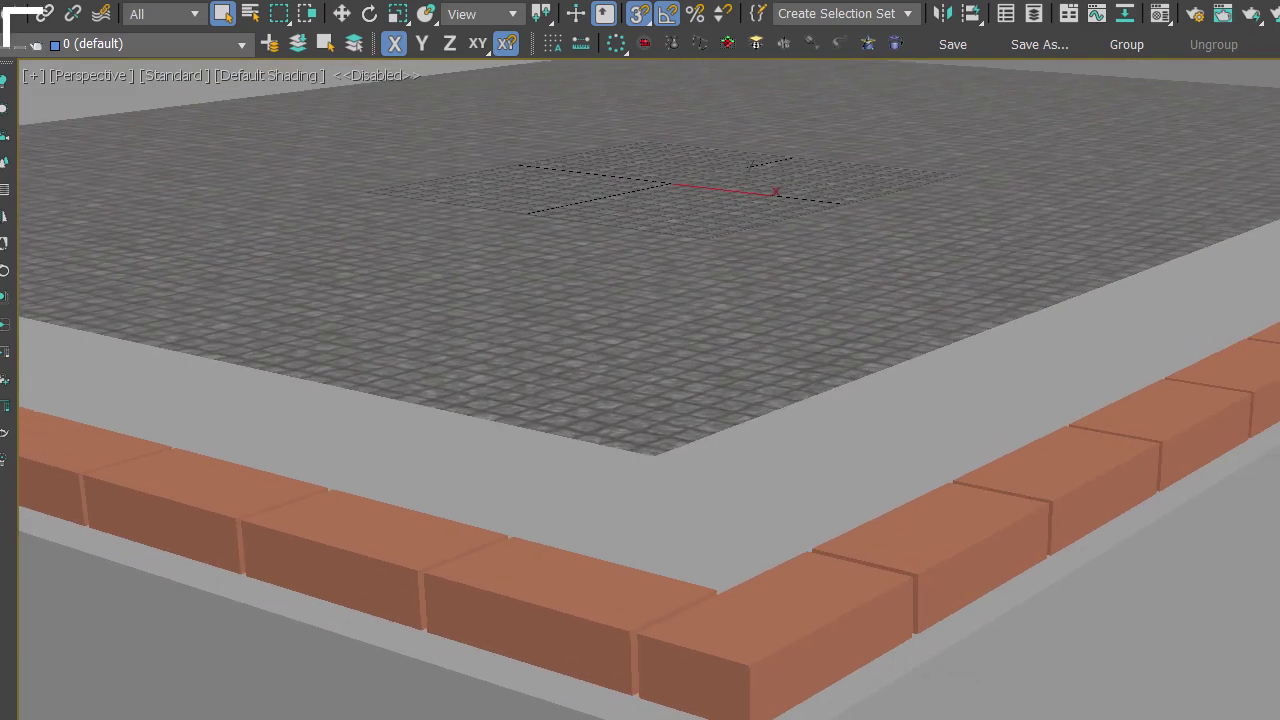
# Step: Unhide the GISHT layer to show the brick-textured walls together with the first brick course
pyautogui.moveTo(896, 643); pyautogui.dragTo(944, 639, button='middle')
pyautogui.scroll(-3, 1030, 612)
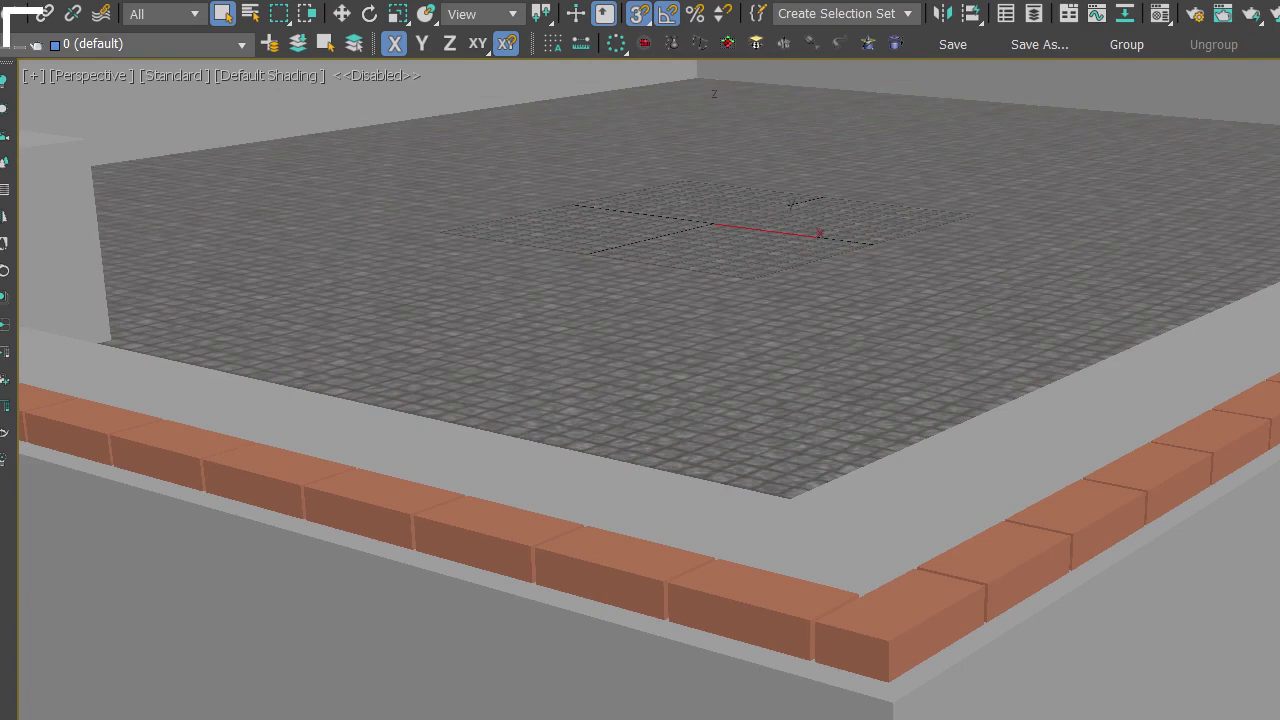
pyautogui.scroll(-5, 1045, 532)
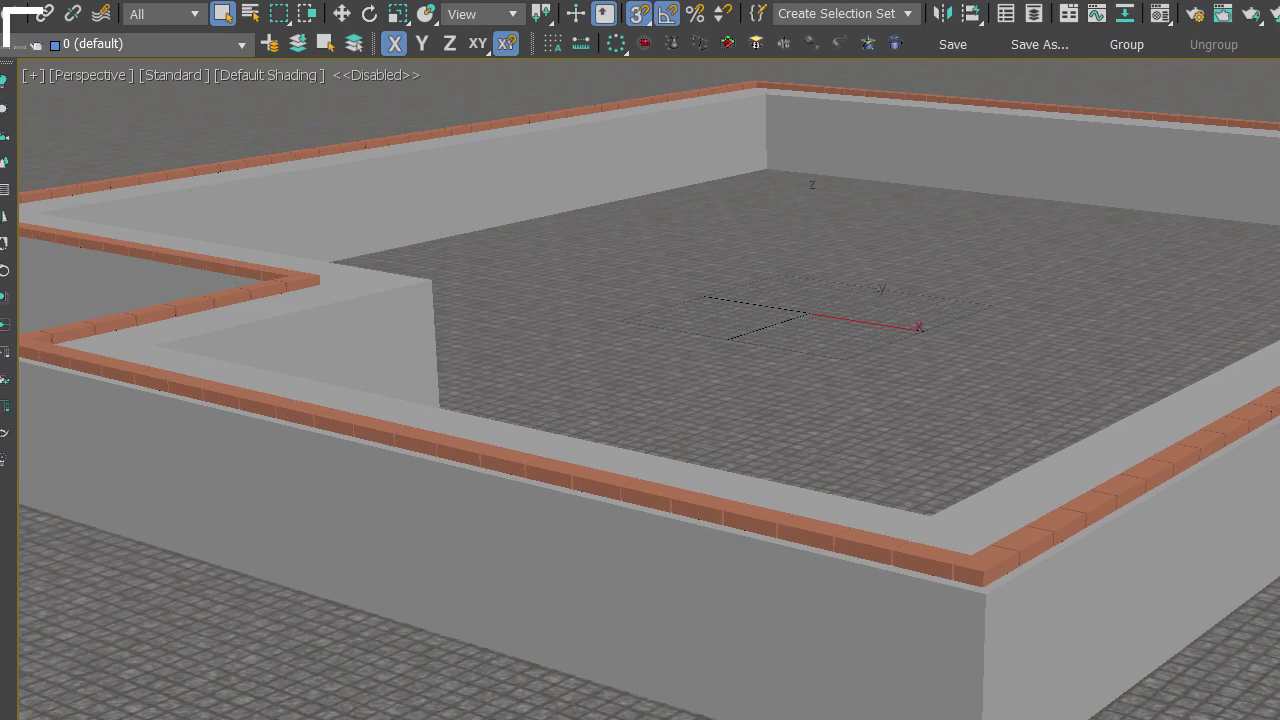
pyautogui.scroll(-2, 883, 540)
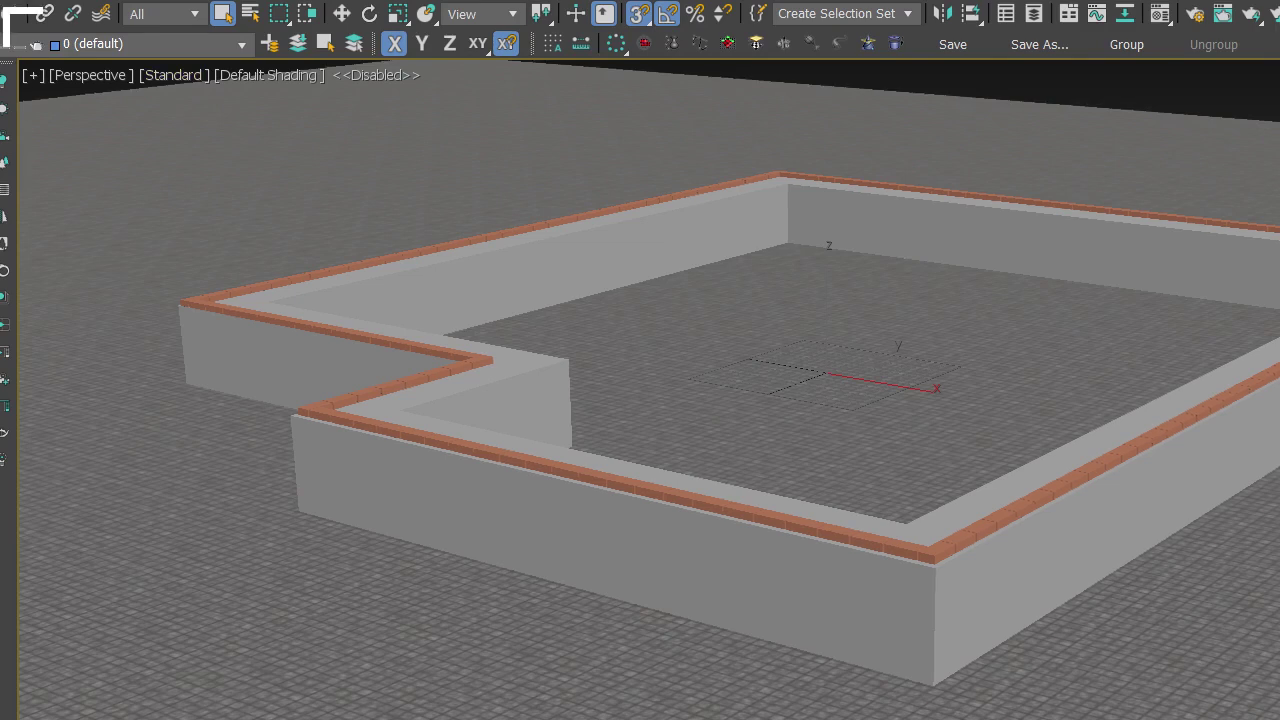
pyautogui.click(241, 45)
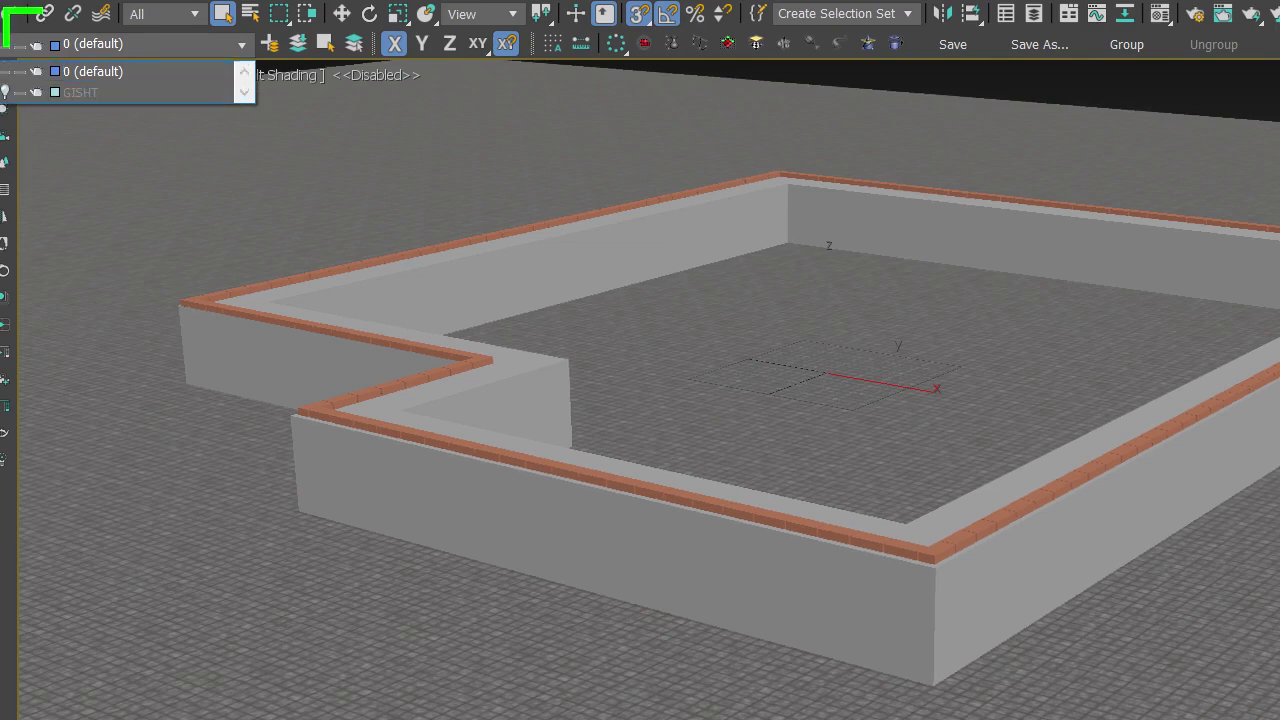
pyautogui.click(5, 92)
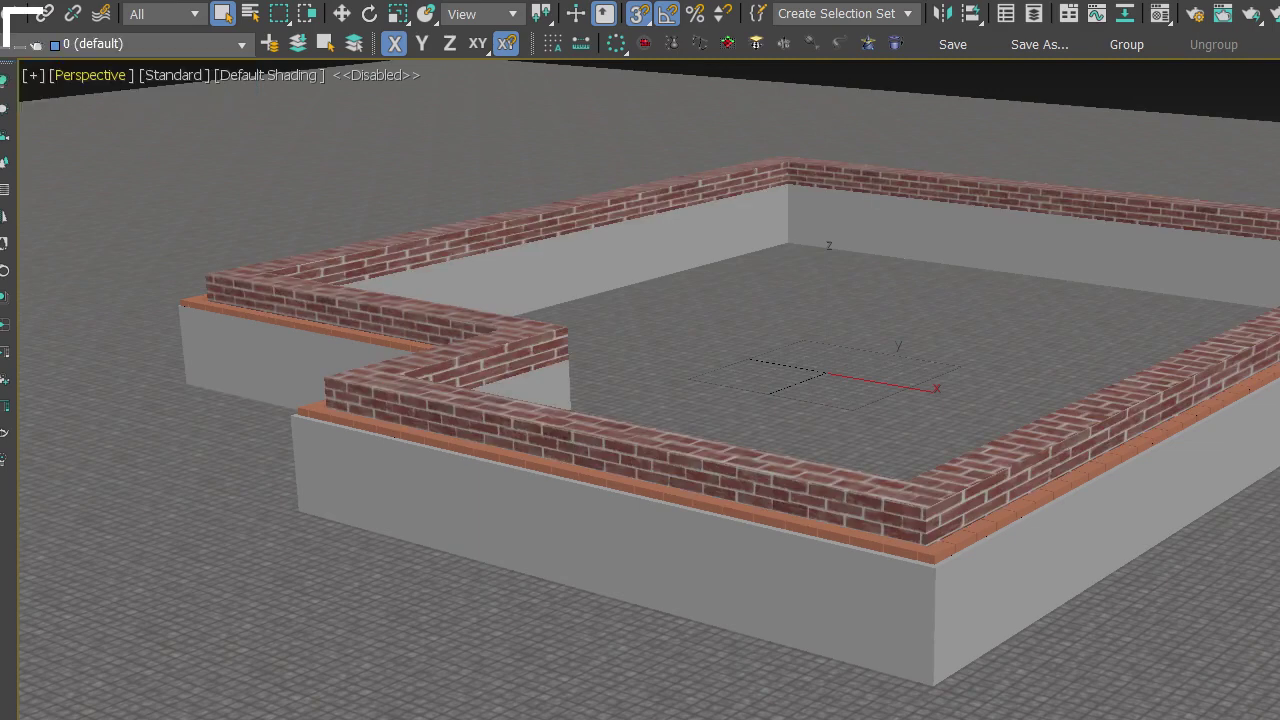
# Step: Examine how the brick-textured wall sits relative to the brick course along the front wall and its outer corner
pyautogui.scroll(4, 1000, 480)
pyautogui.keyDown('alt'); pyautogui.moveTo(1000, 480); pyautogui.dragTo(1035, 510, button='middle'); pyautogui.keyUp('alt')
pyautogui.scroll(-5, 1030, 460)
pyautogui.scroll(3, 965, 505)
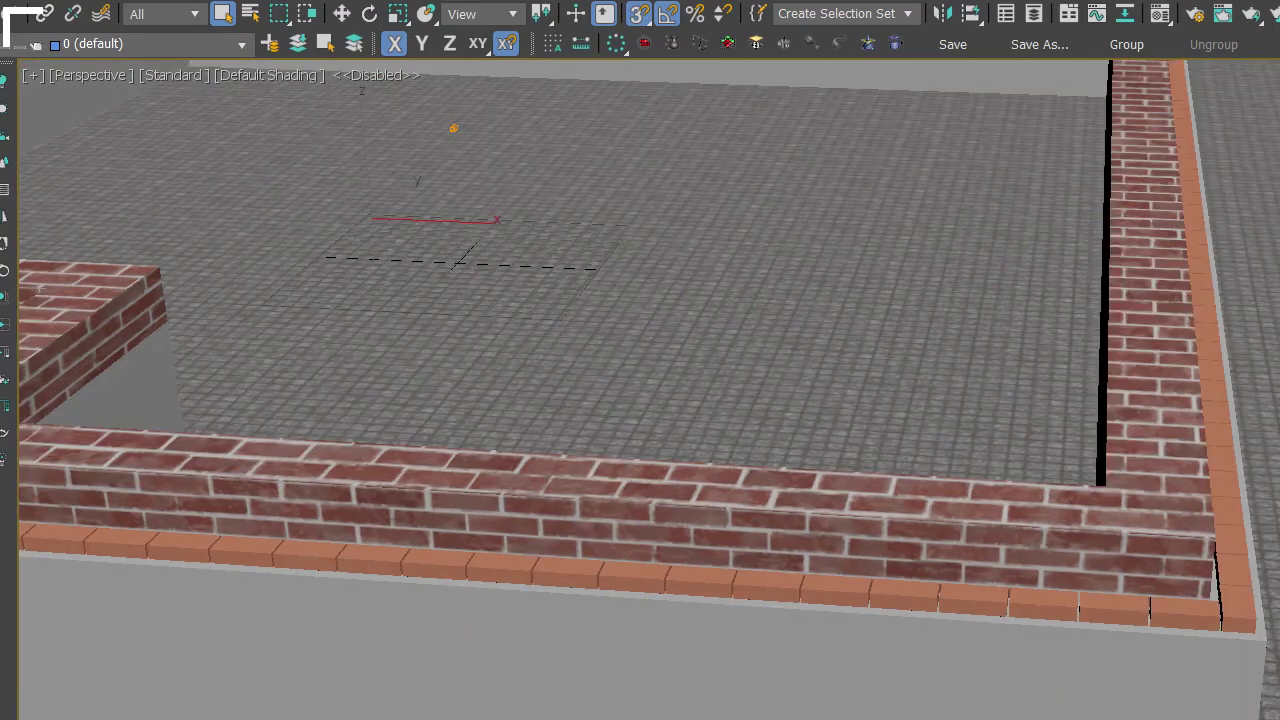
pyautogui.scroll(2, 1050, 450)
pyautogui.keyDown('alt'); pyautogui.moveTo(1050, 450); pyautogui.dragTo(980, 405, button='middle'); pyautogui.keyUp('alt')
pyautogui.scroll(-6, 890, 400)
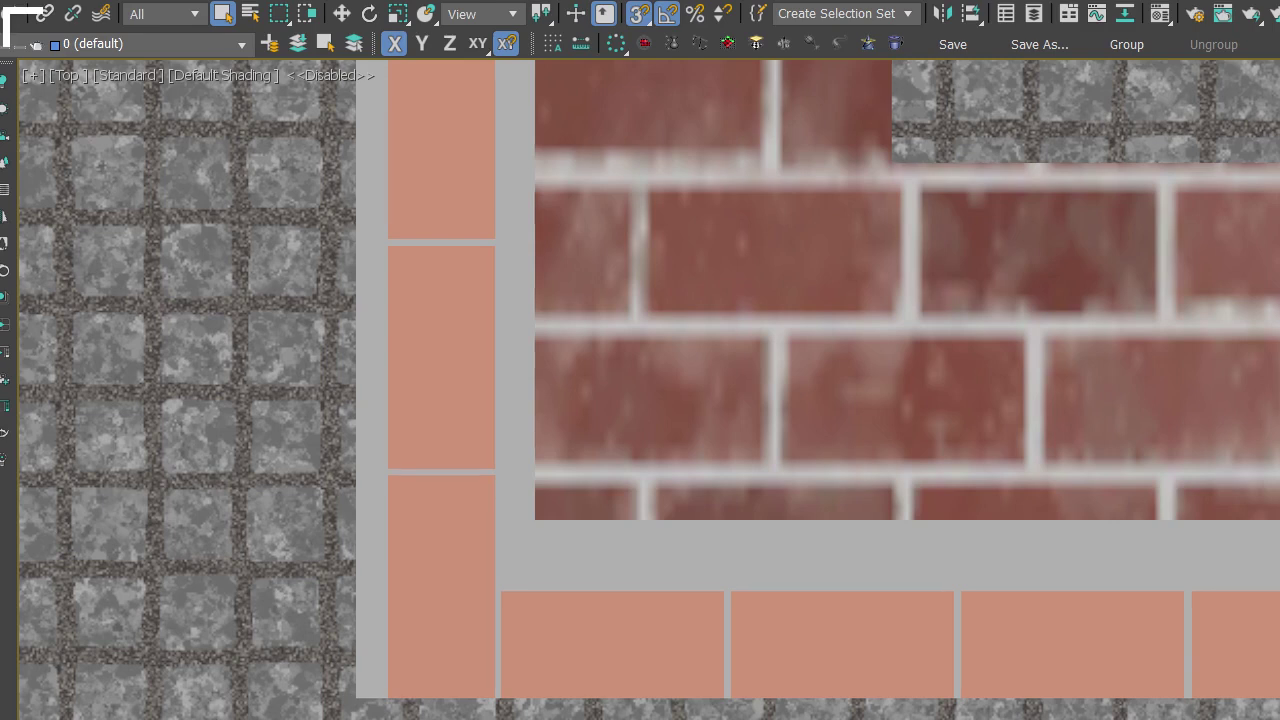
# Step: Compare the outlines of the textured wall, brick course and foundation at the outer corner beside the recess in Top view
pyautogui.scroll(-6, 781, 300)
pyautogui.scroll(2, 880, 361)
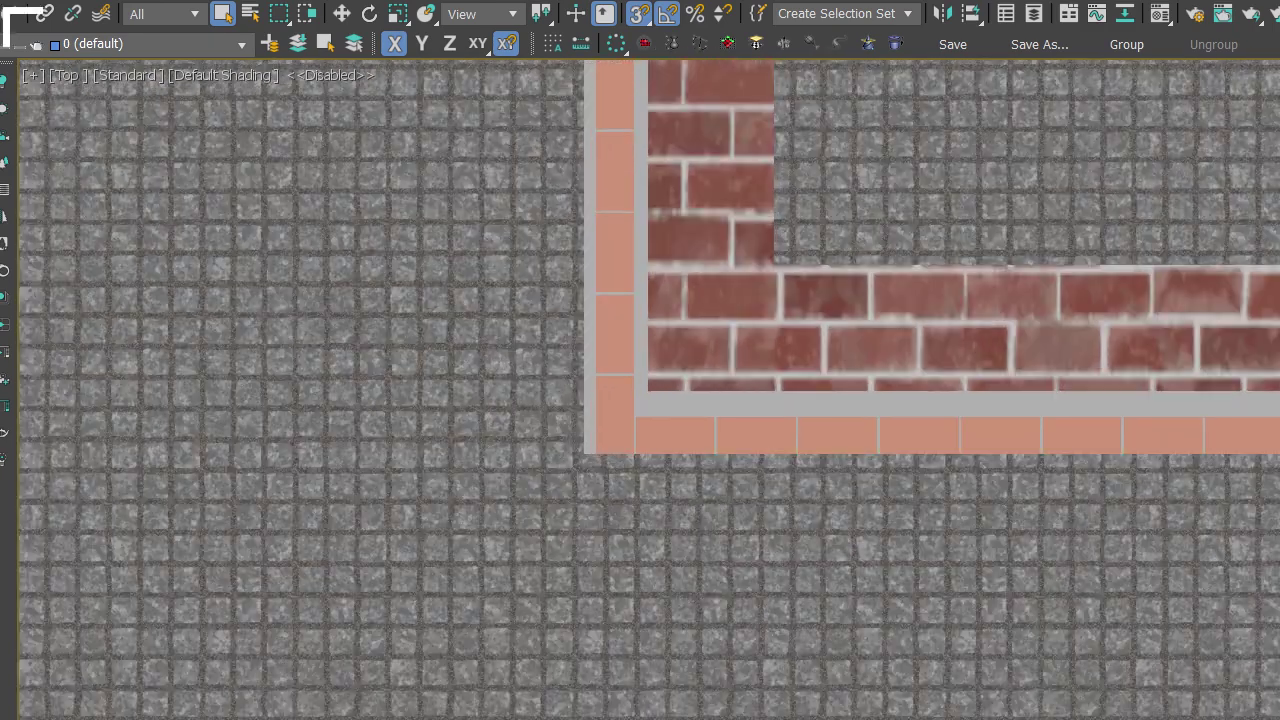
pyautogui.scroll(2, 642, 436)
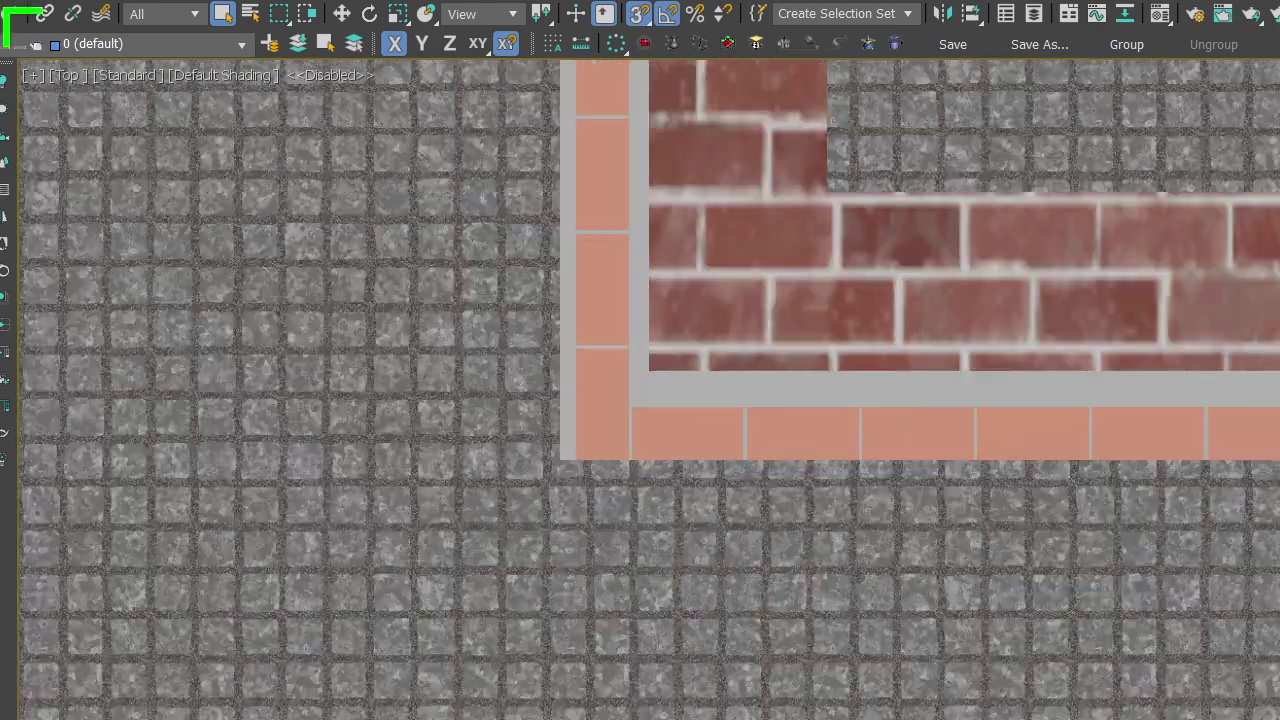
pyautogui.scroll(-6, 667, 486)
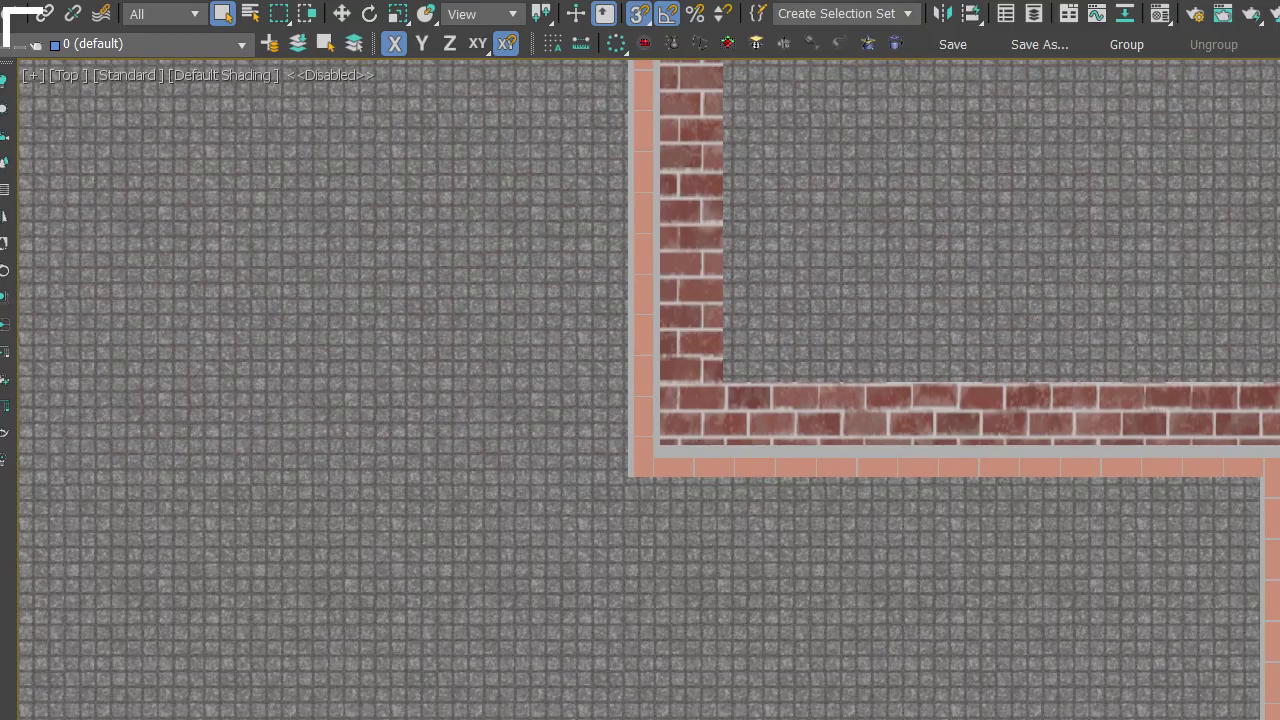
pyautogui.moveTo(667, 486); pyautogui.dragTo(593, 530, button='middle')
pyautogui.scroll(-3, 593, 525)
# Step: Return to the Perspective view and review the textured walls against the brick course around the recess and the whole foundation
pyautogui.press('p')
pyautogui.moveTo(949, 506); pyautogui.dragTo(1095, 450, button='middle')
pyautogui.scroll(-3, 822, 555)
pyautogui.scroll(-3, 838, 527)
pyautogui.scroll(4, 1105, 500)
pyautogui.keyDown('alt'); pyautogui.moveTo(1105, 500); pyautogui.dragTo(1050, 450, button='middle'); pyautogui.keyUp('alt')
pyautogui.scroll(4, 1060, 440)
pyautogui.scroll(-3, 1120, 297)
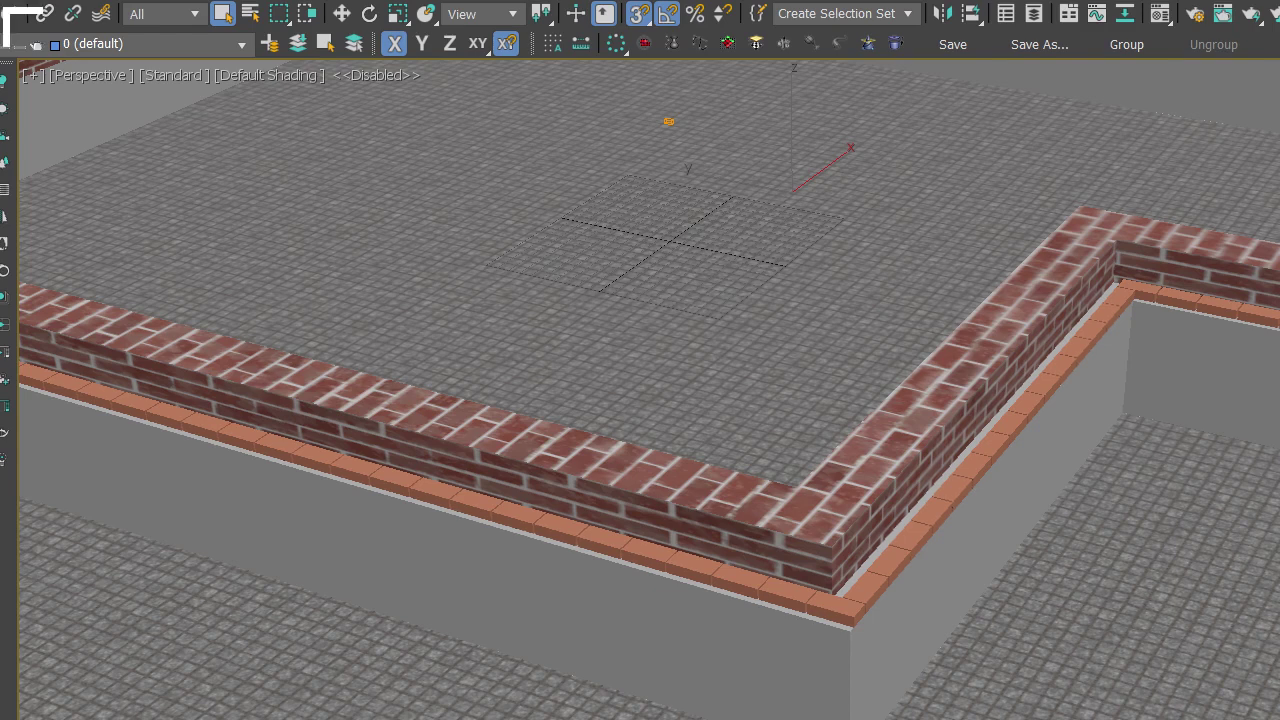
pyautogui.scroll(-3, 1025, 573)
pyautogui.moveTo(1025, 573); pyautogui.dragTo(1021, 581, button='middle')
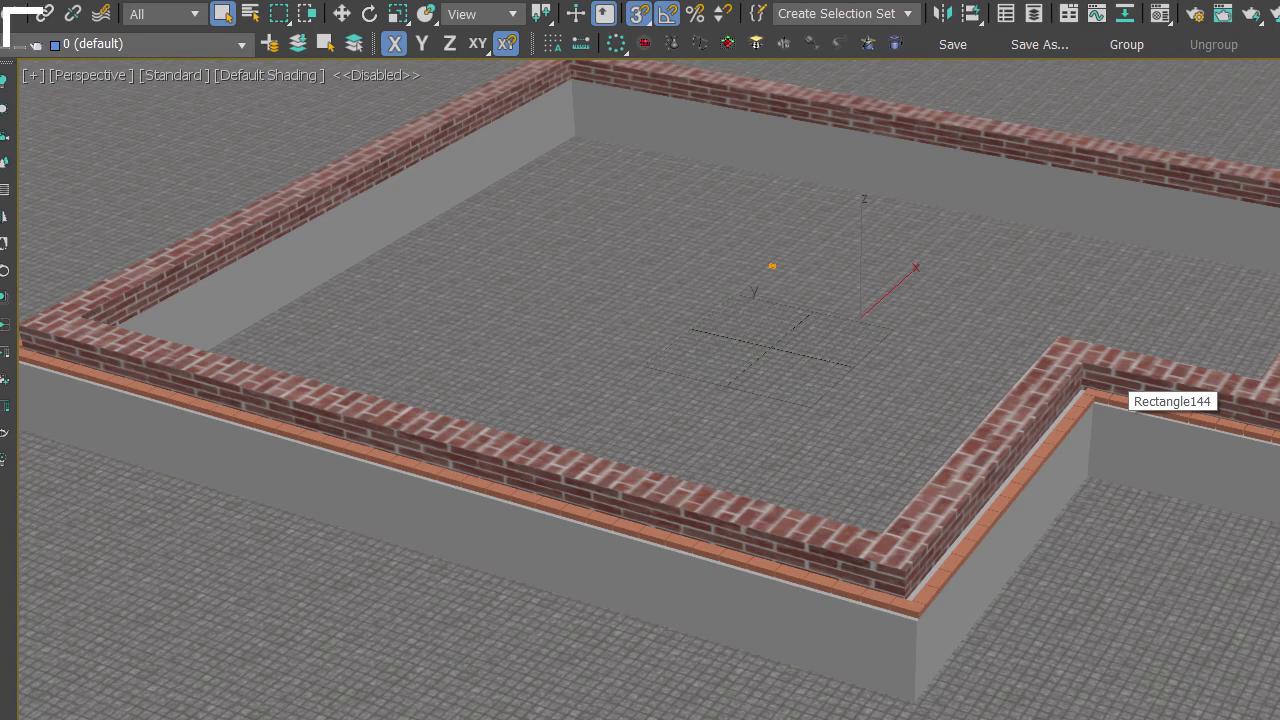
pyautogui.moveTo(1126, 374); pyautogui.dragTo(1071, 430, button='middle')
pyautogui.keyDown('alt'); pyautogui.moveTo(1071, 430); pyautogui.dragTo(955, 406, button='middle'); pyautogui.keyUp('alt')
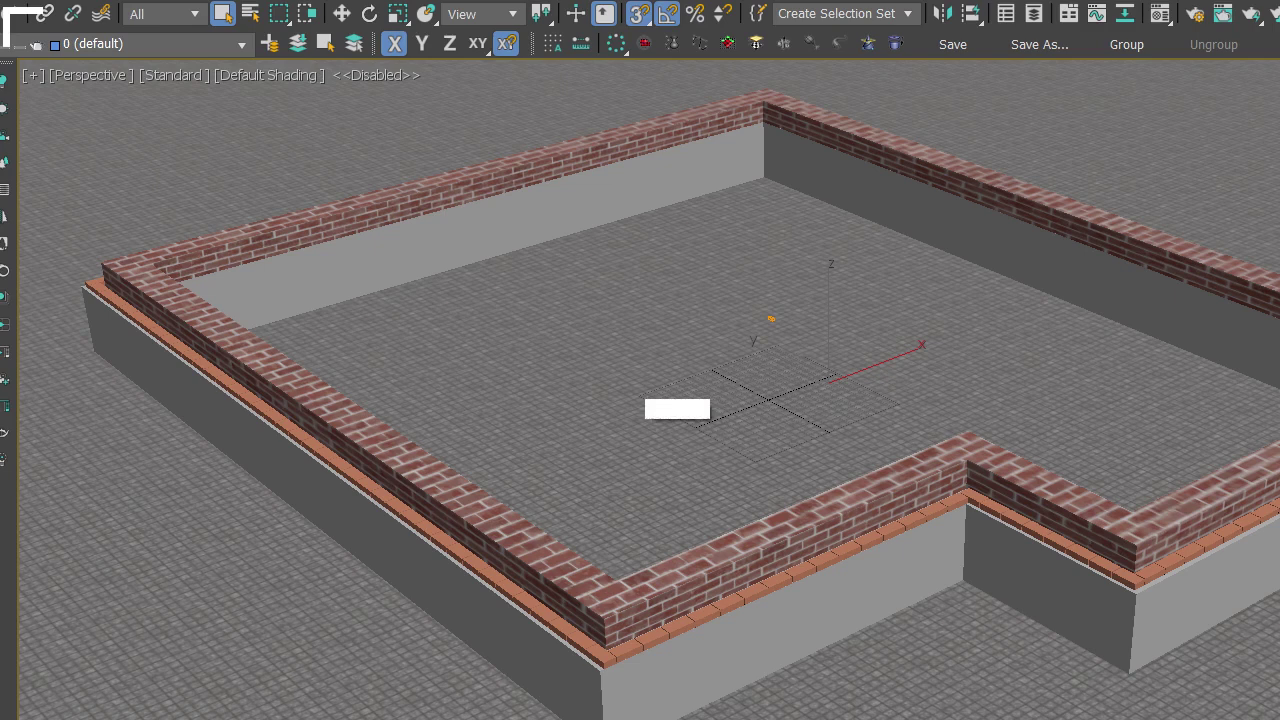